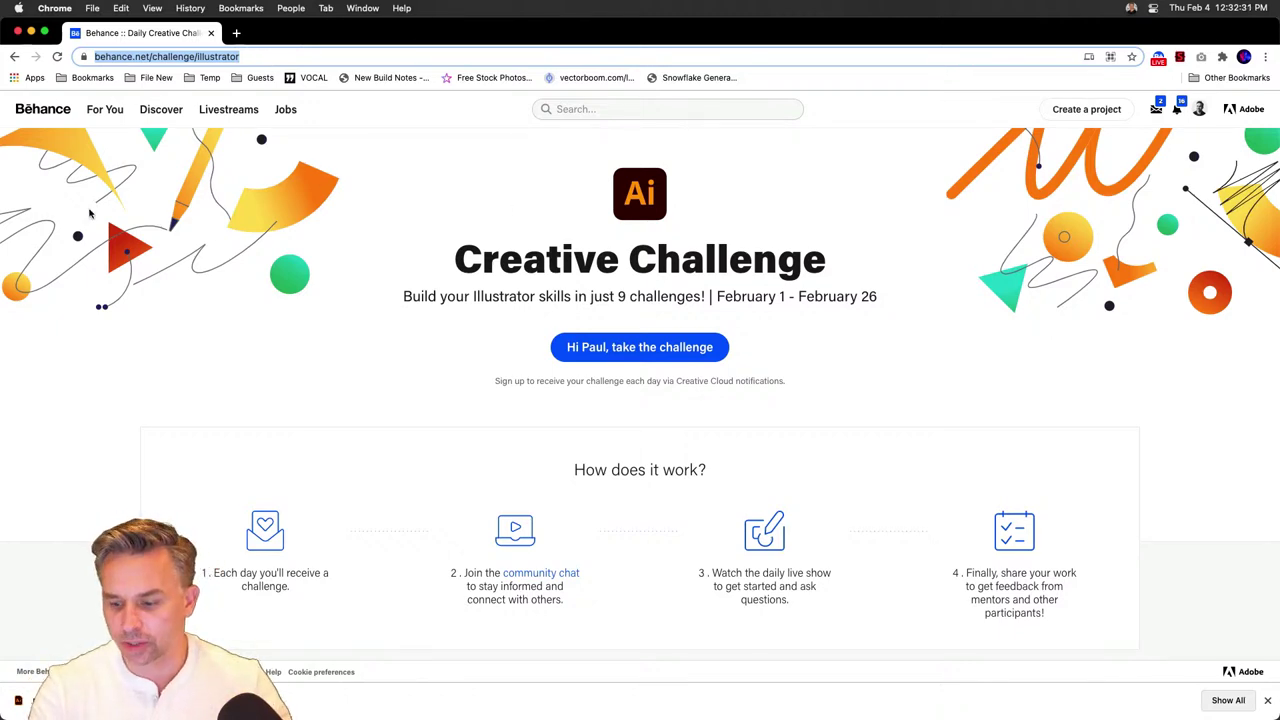
View the unlocked challenges on Behance's Illustrator Creative Challenge page and switch to Illustrator with BlurandGrain.ai open.
scroll(477, 274, down, 5)
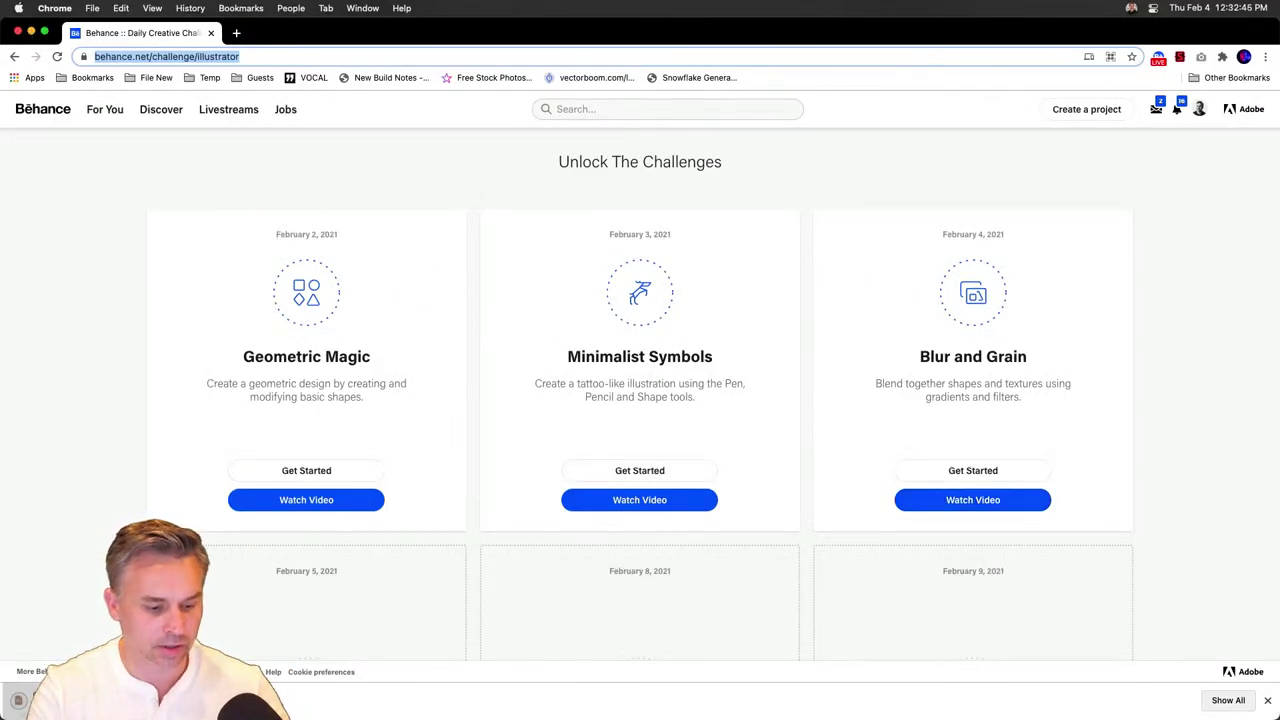
click(31, 31)
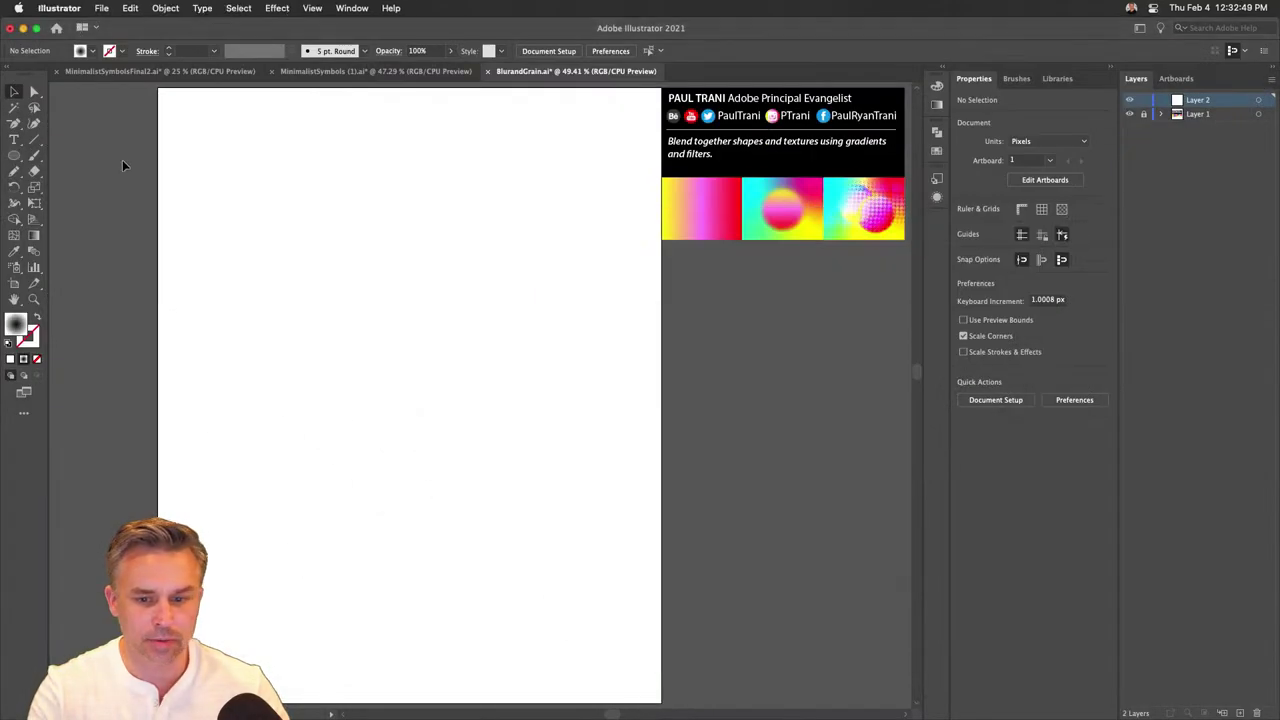
Collapse the Properties area, choose the Rectangle tool and give it a black fill with no stroke.
click(1109, 68)
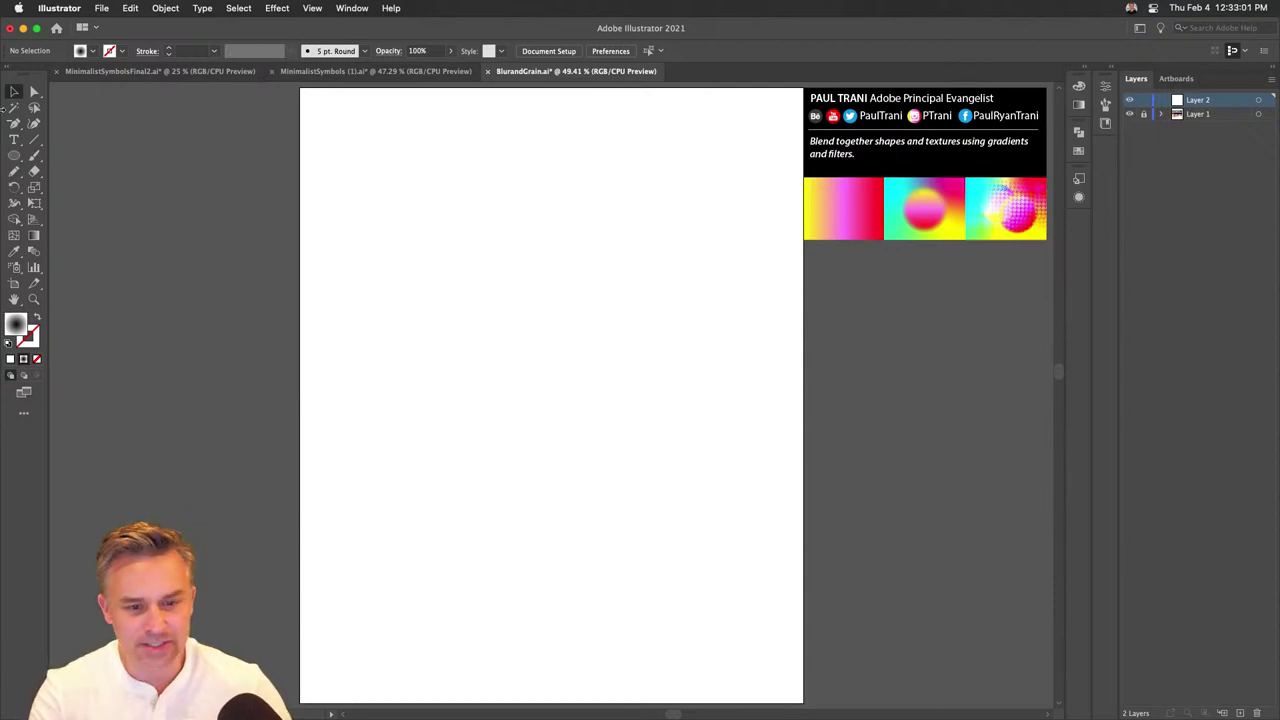
drag(14, 155, 48, 156)
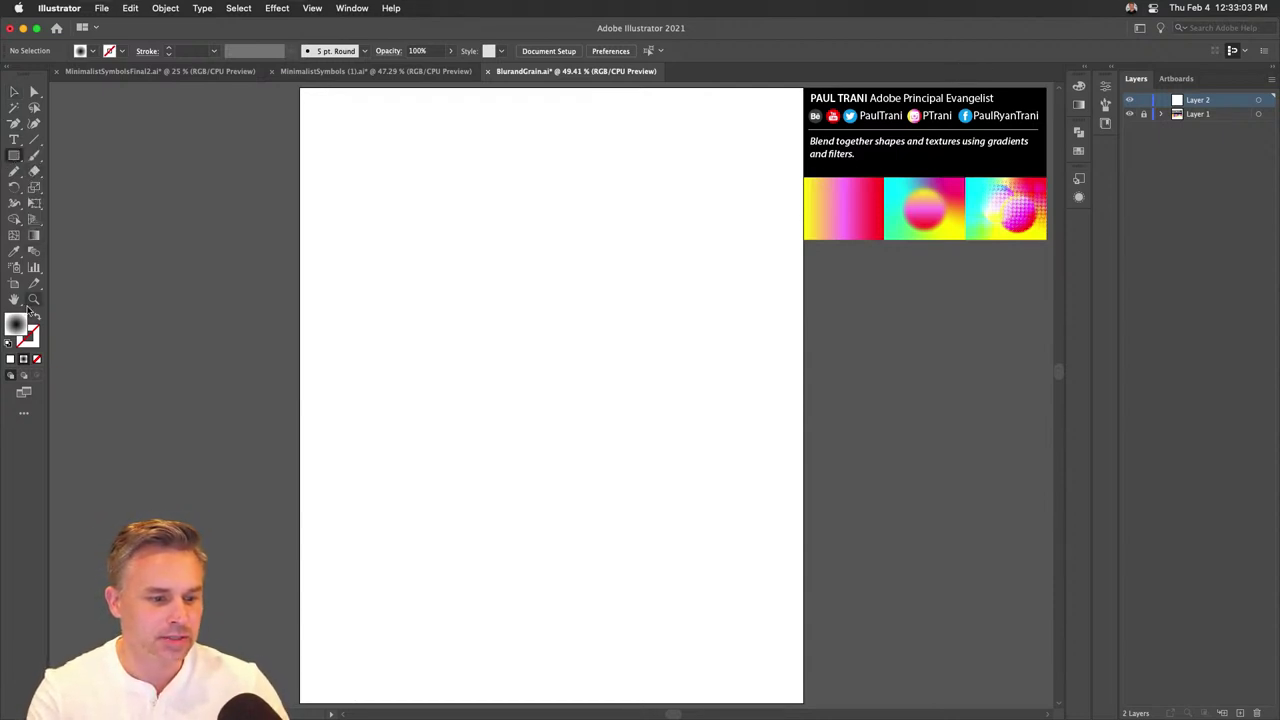
click(9, 343)
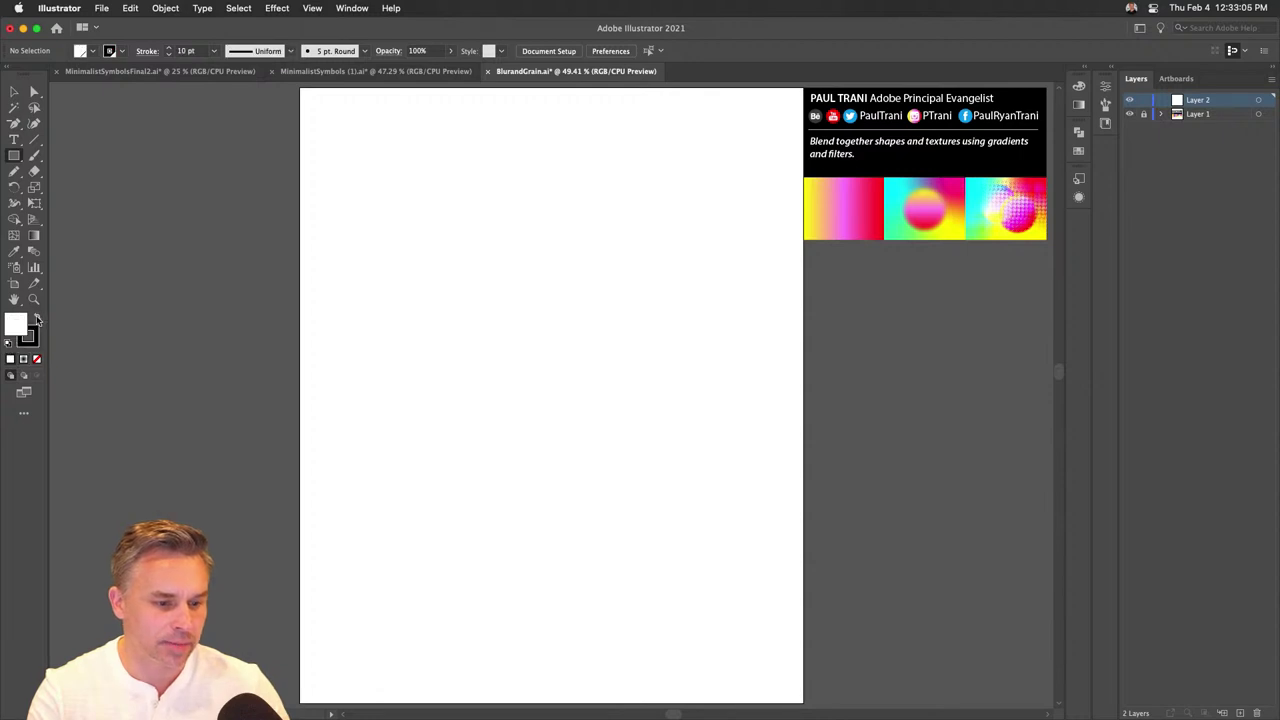
click(37, 318)
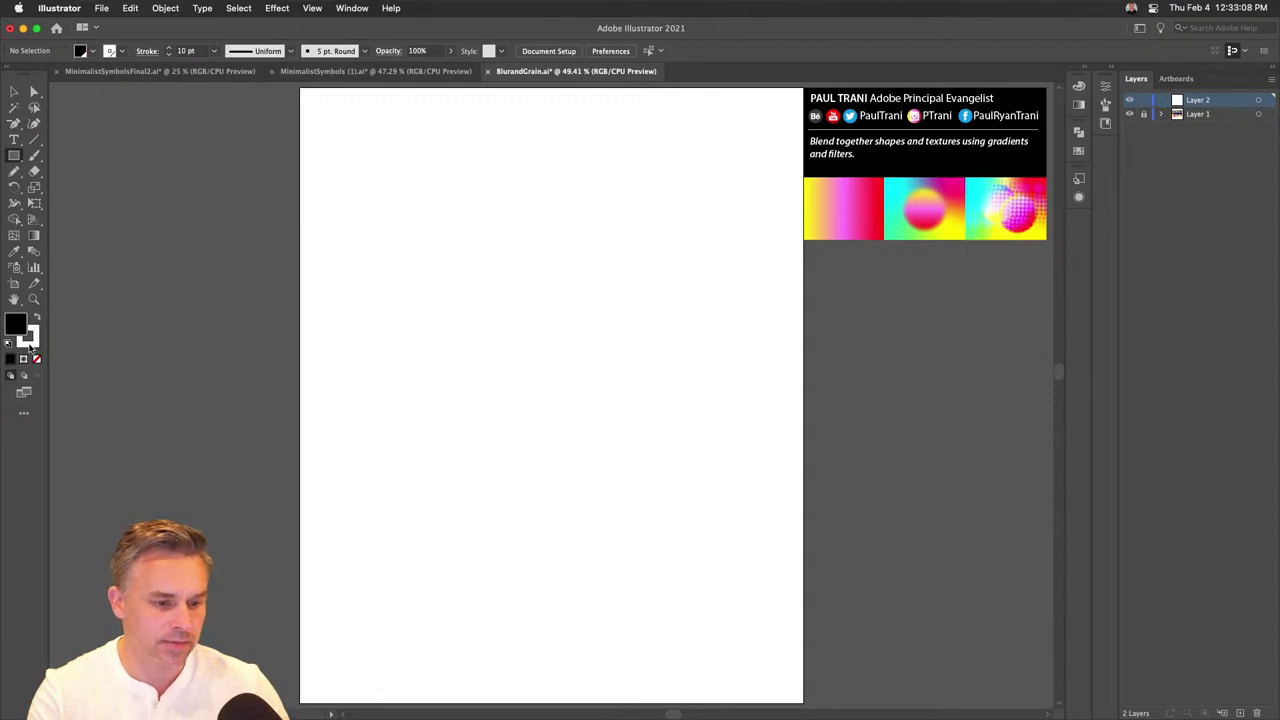
click(30, 340)
click(37, 359)
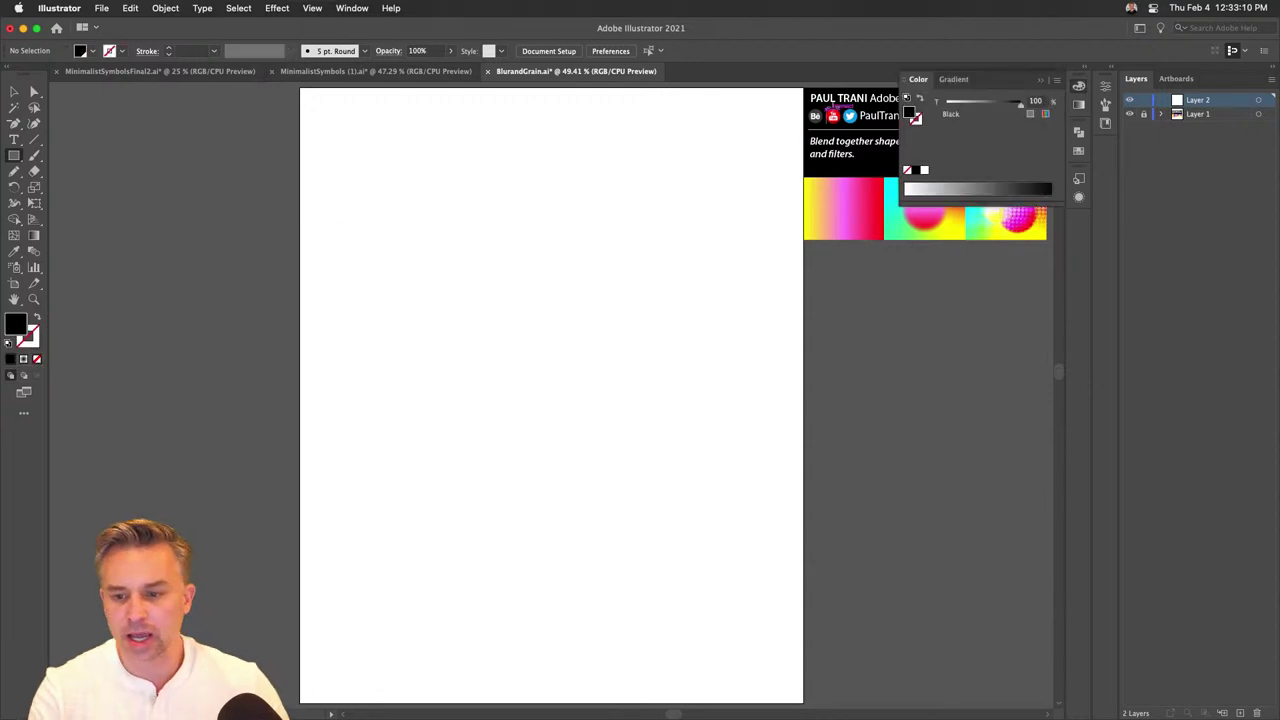
Examine the three gradient and halftone sample images beside the artboard up close and return to the whole artboard.
scroll(541, 138, right, 5)
key(super+1)
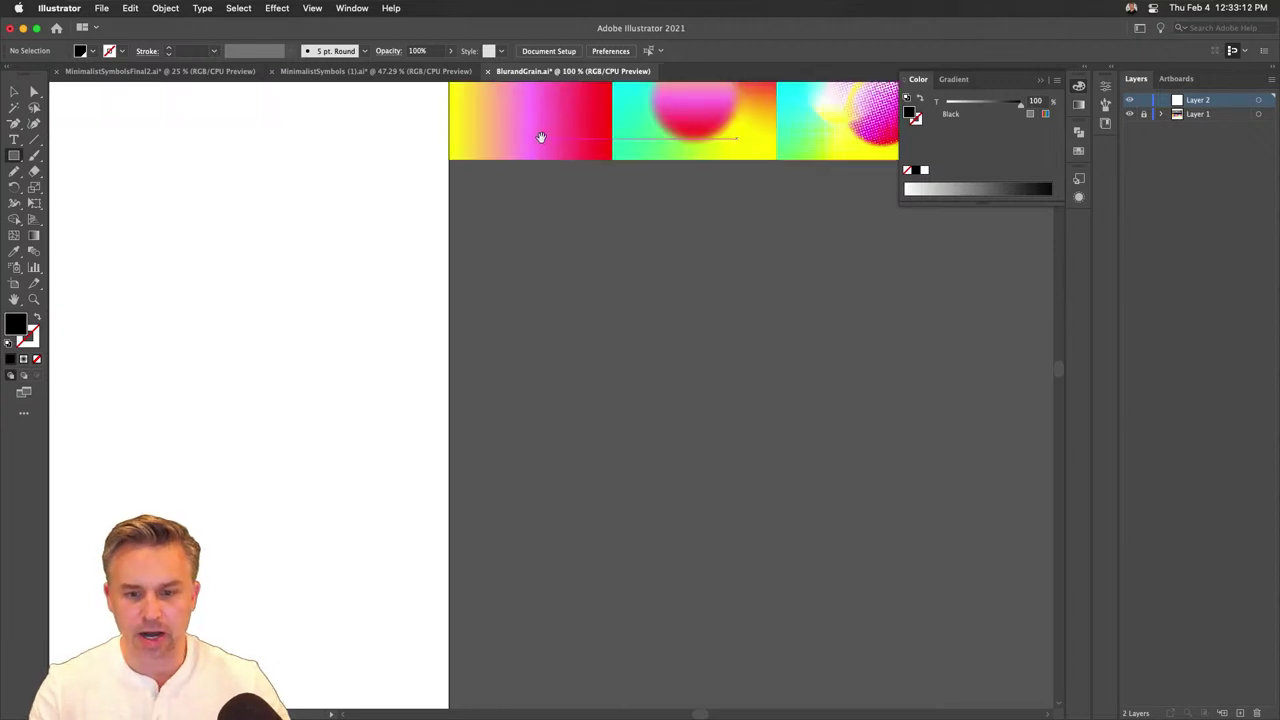
scroll(560, 400, up, 6)
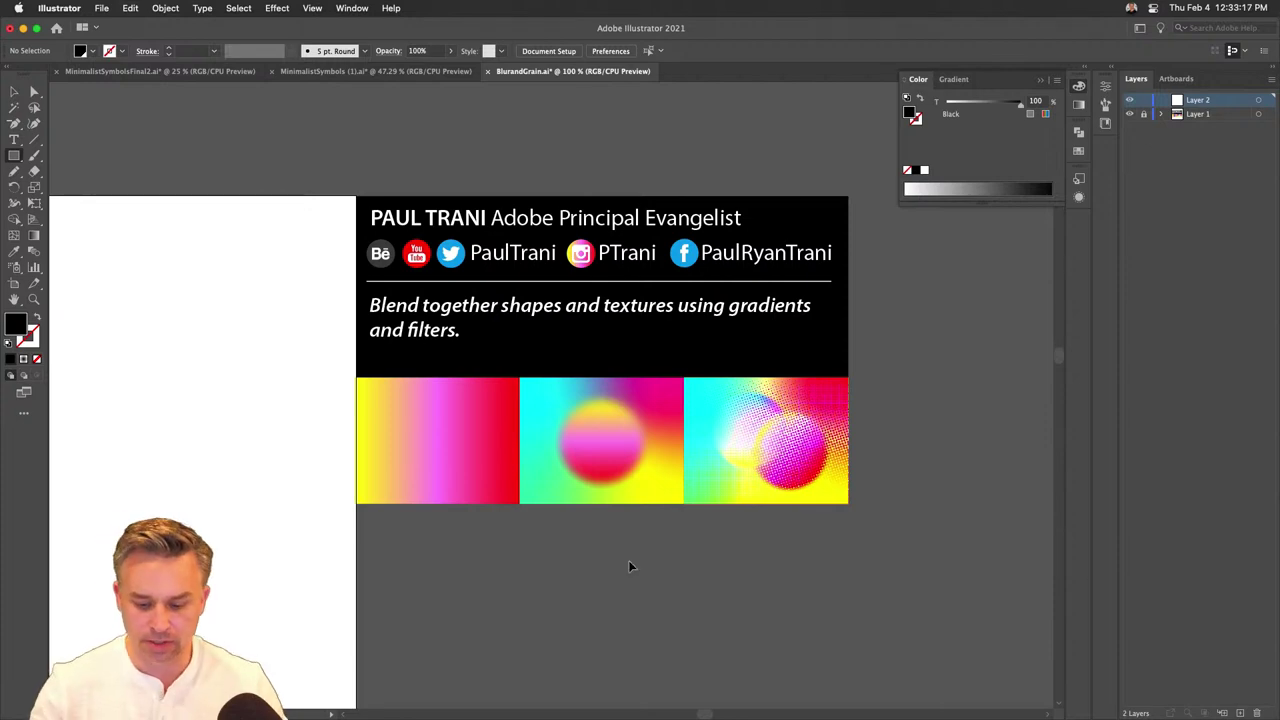
key(super+equal)
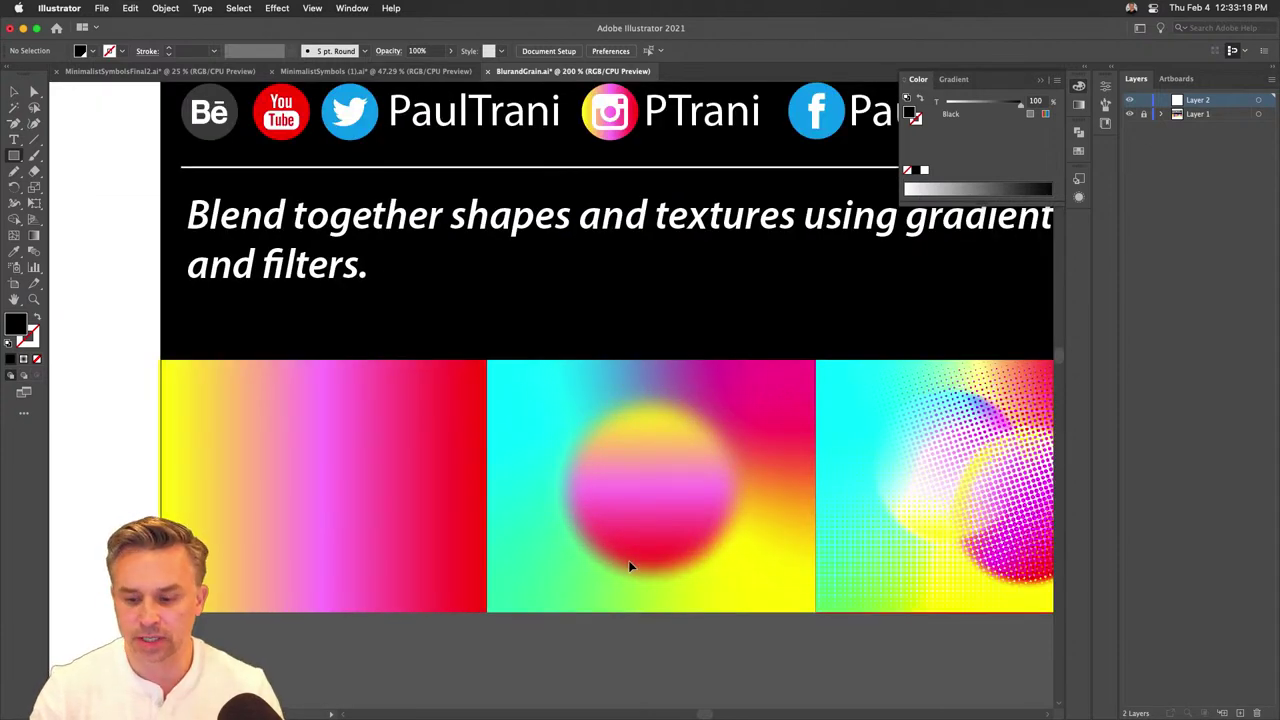
drag(848, 378, 560, 348)
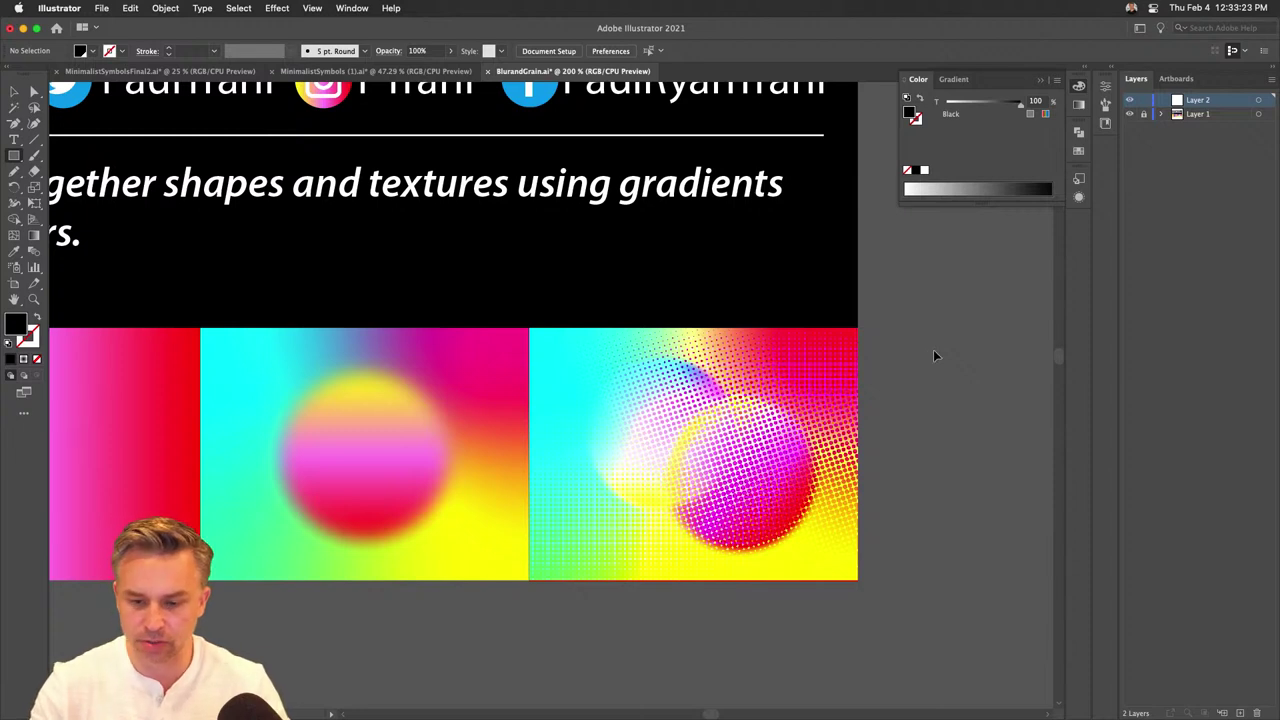
key(super+0)
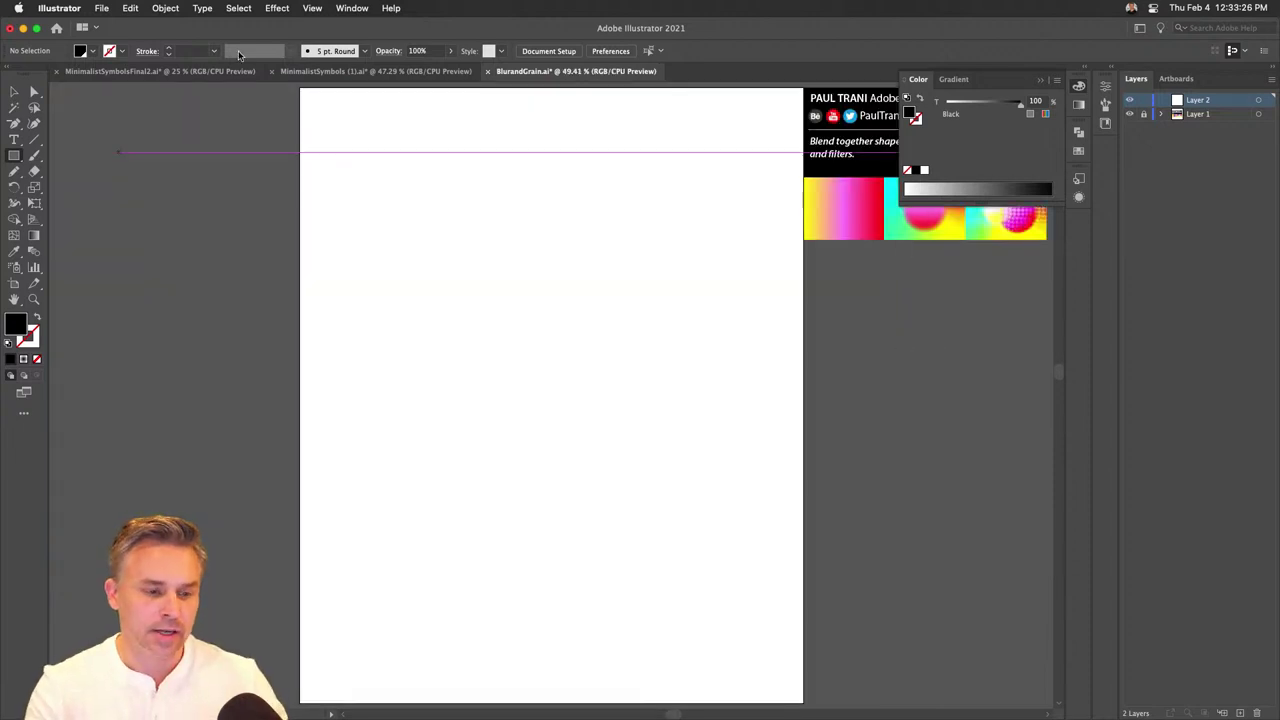
Draw a black 1080 × 1320 px rectangle that covers the artboard.
drag(298, 88, 805, 576)
scroll(502, 460, up, 3)
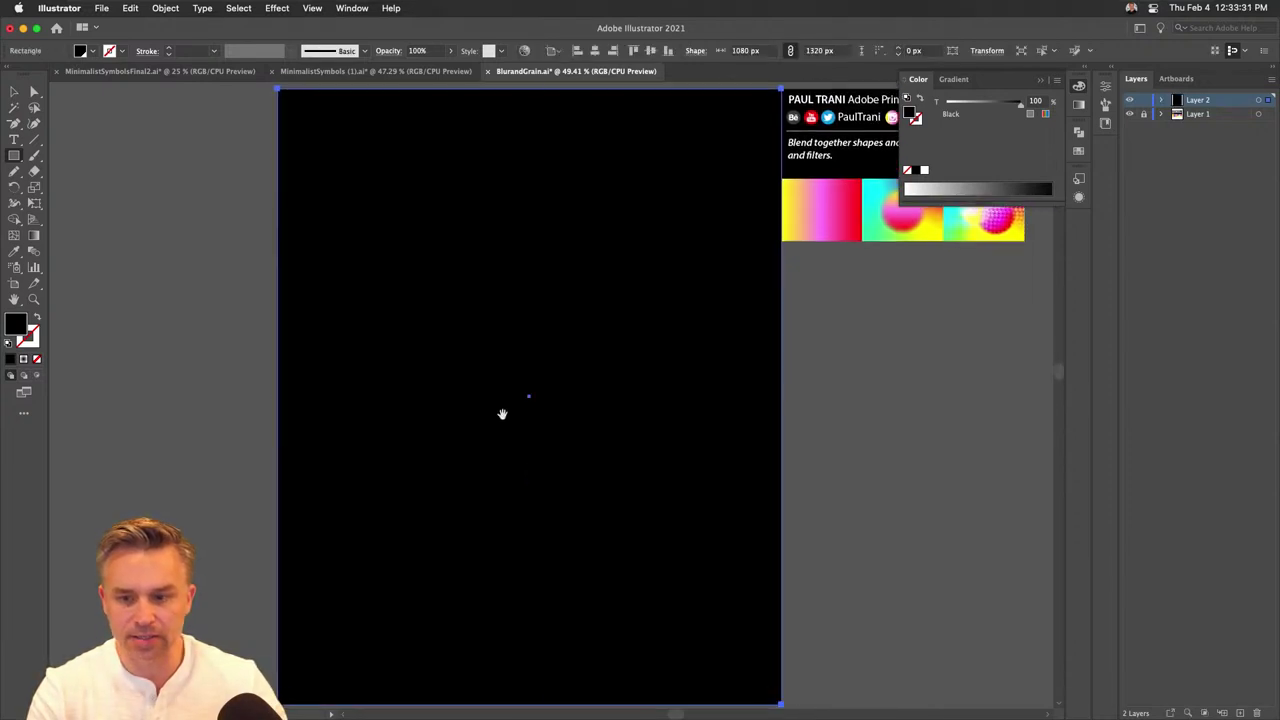
Show the swatches and try solid blue and the yellow-magenta-blue gradient as the rectangle's fill.
click(1085, 68)
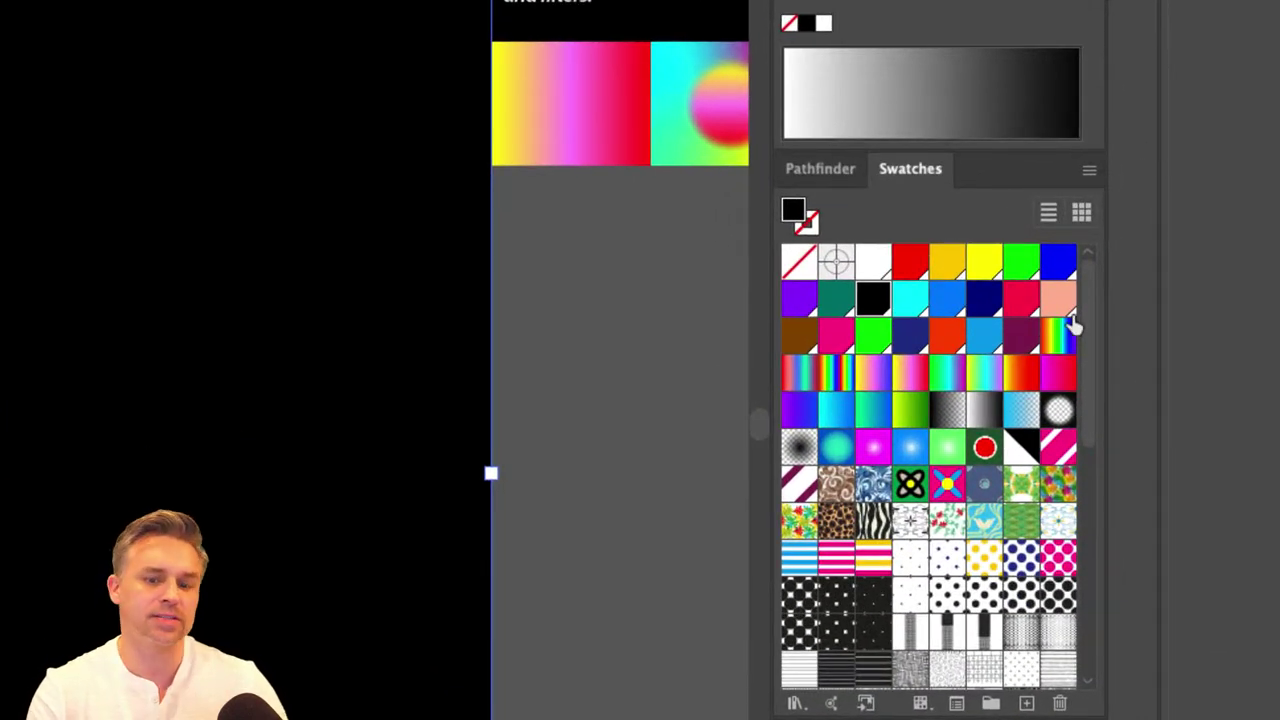
click(910, 337)
click(948, 337)
click(947, 298)
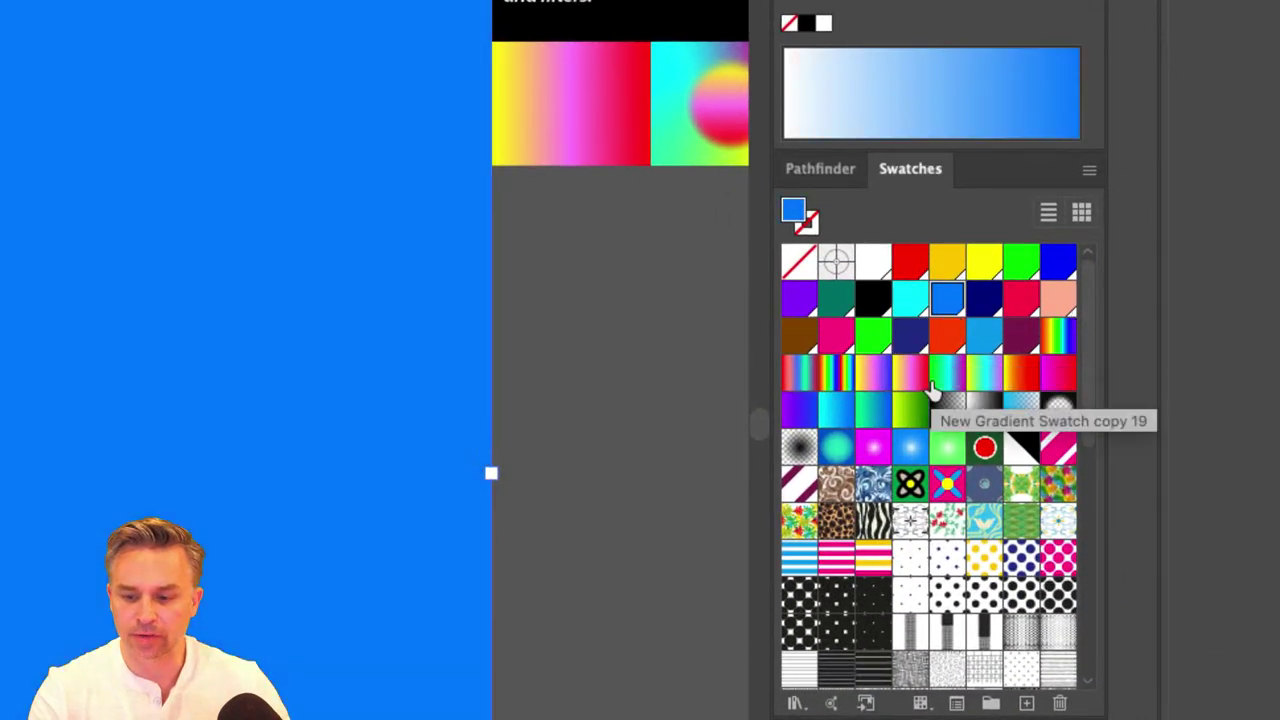
click(900, 372)
click(874, 372)
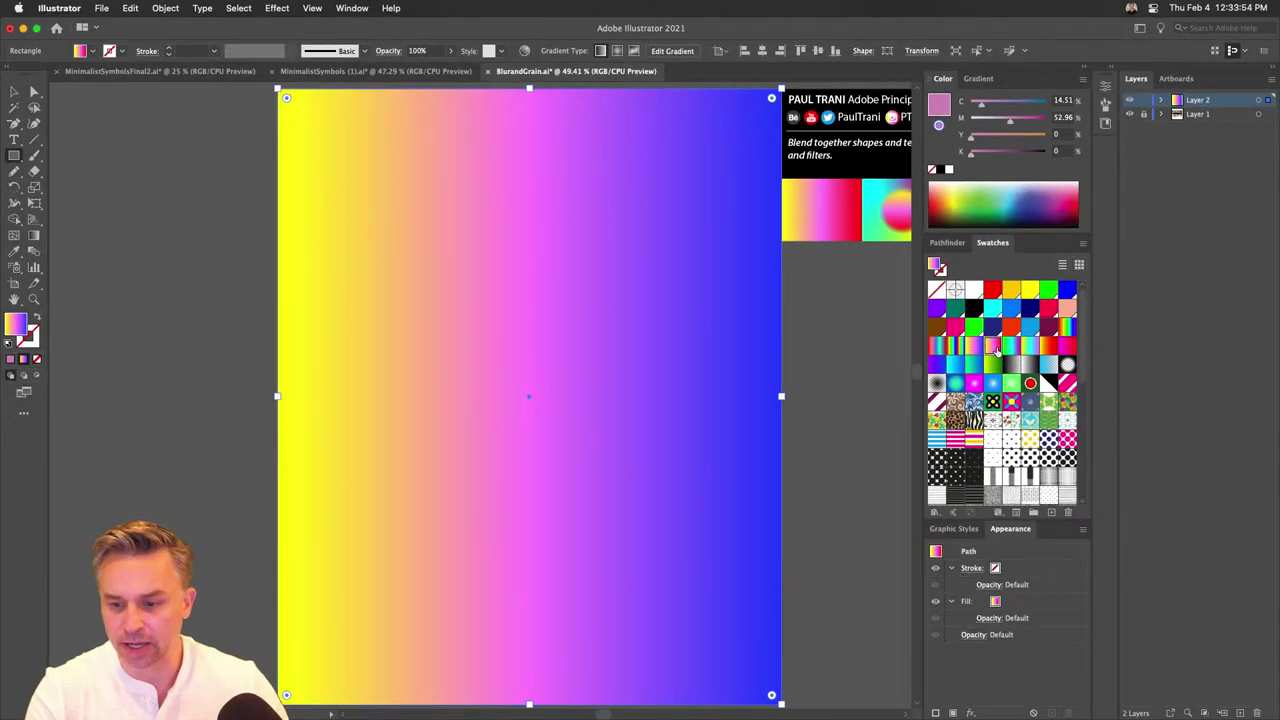
Try further swatches on the rectangle, ending with the solid orange-red C=0 M=80 Y=95 K=0.
click(974, 373)
click(973, 350)
click(992, 308)
click(992, 327)
click(1011, 345)
click(1011, 327)
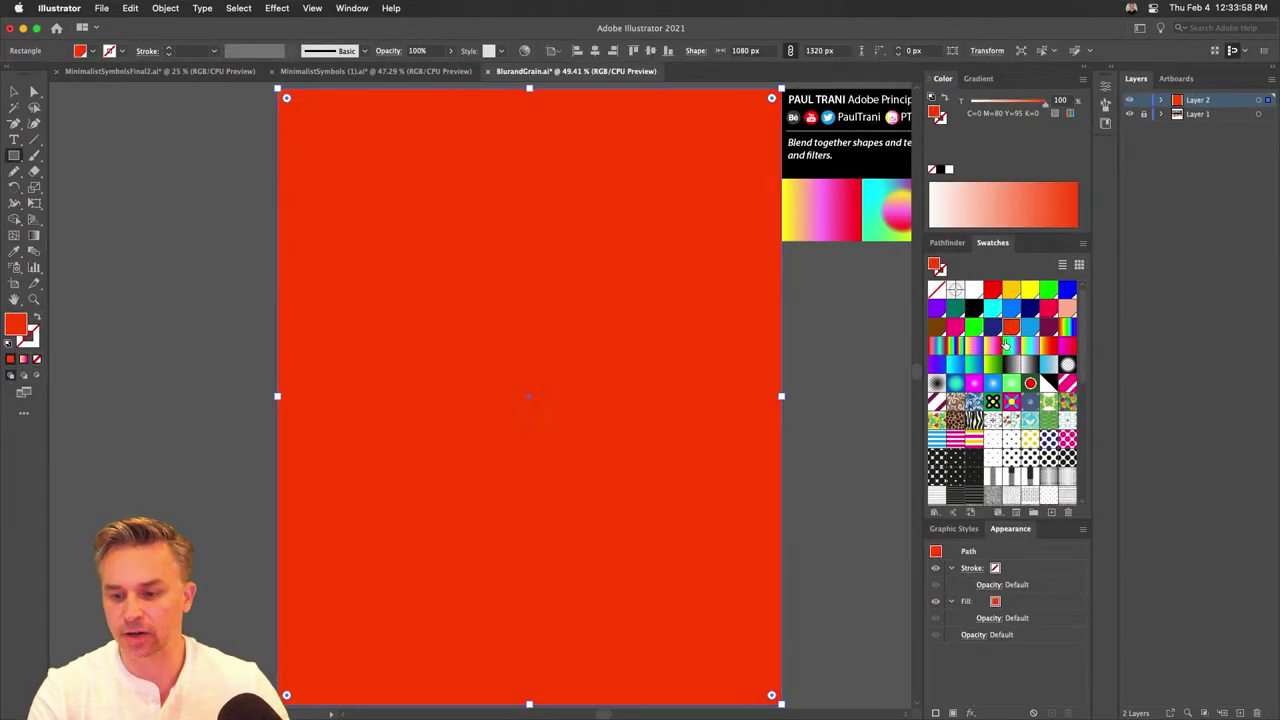
Compare neighbouring gradient swatches on the rectangle and fill it with the yellow-magenta-red gradient.
click(1010, 346)
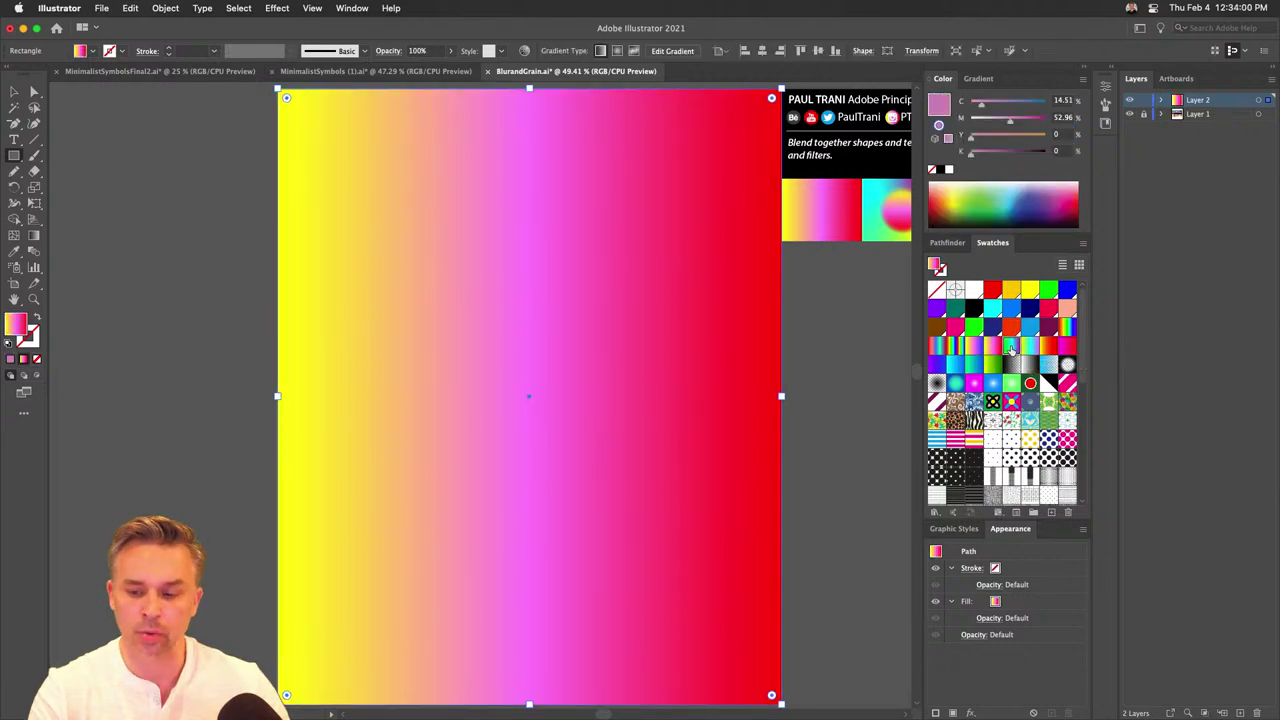
click(1029, 347)
click(1016, 347)
click(1029, 347)
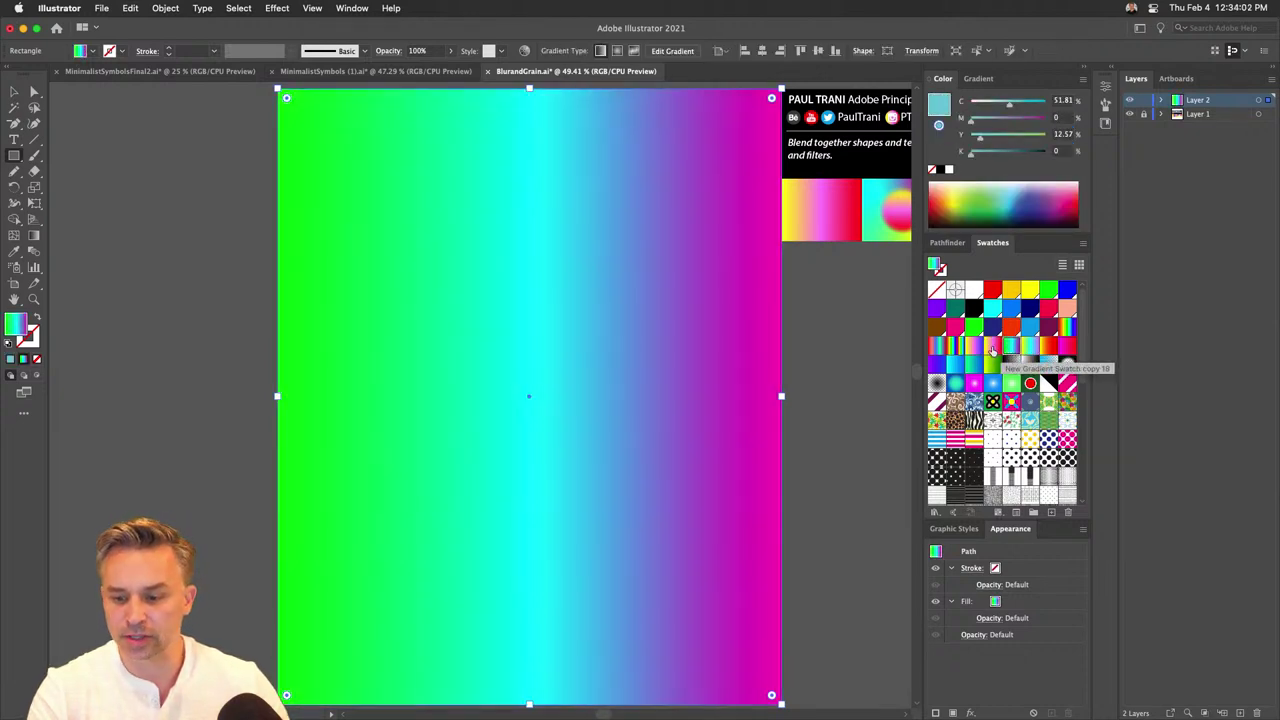
click(992, 347)
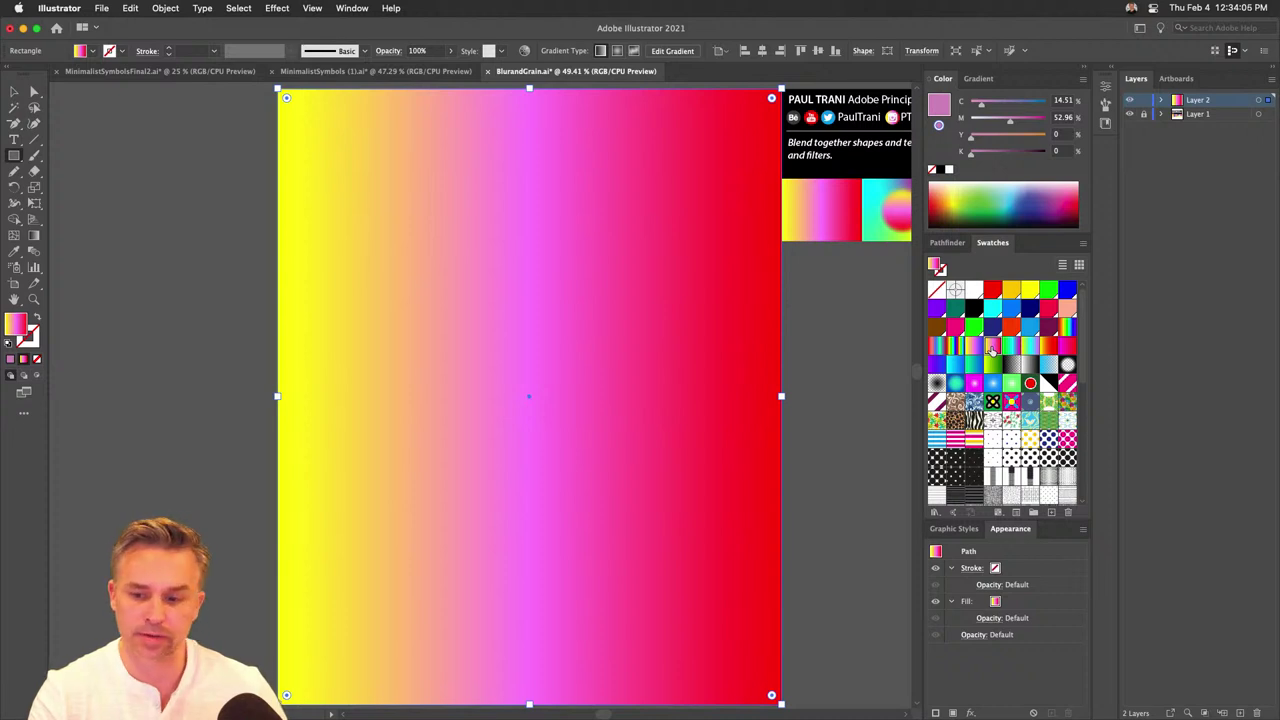
Bring back the Properties area and draw a circle about 229 px wide in the upper middle of the artboard.
click(1110, 70)
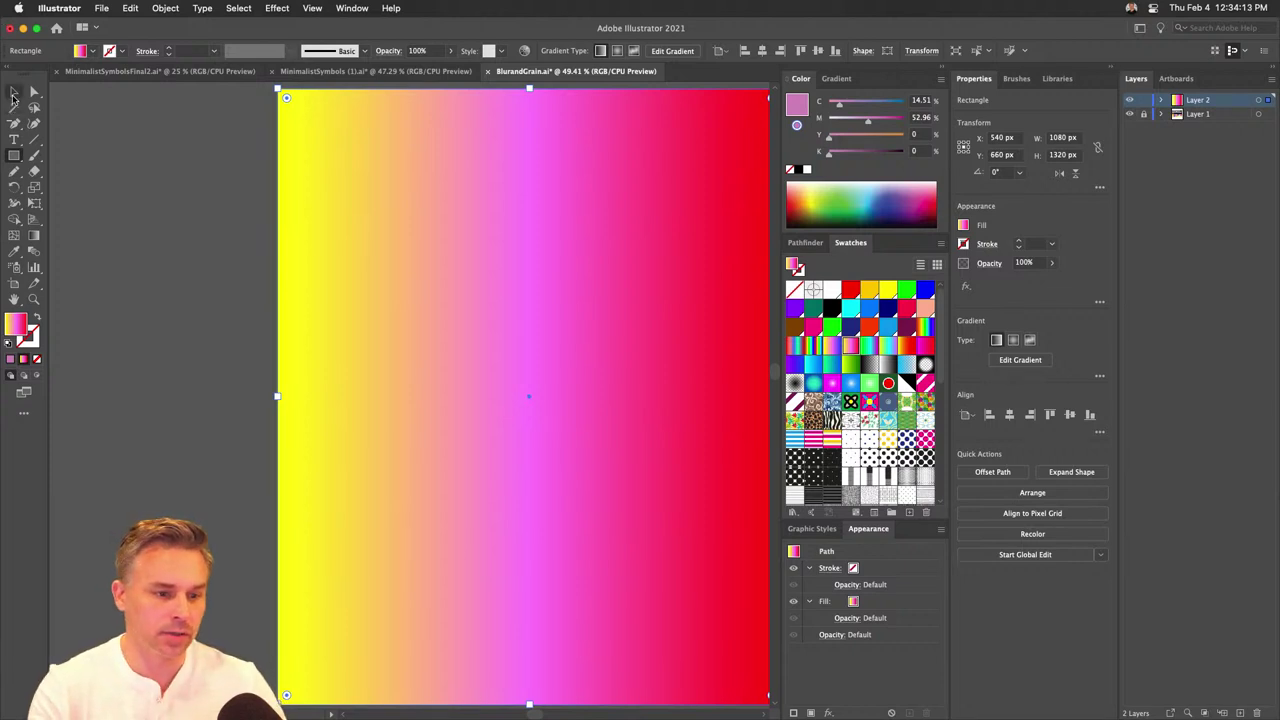
drag(15, 154, 85, 186)
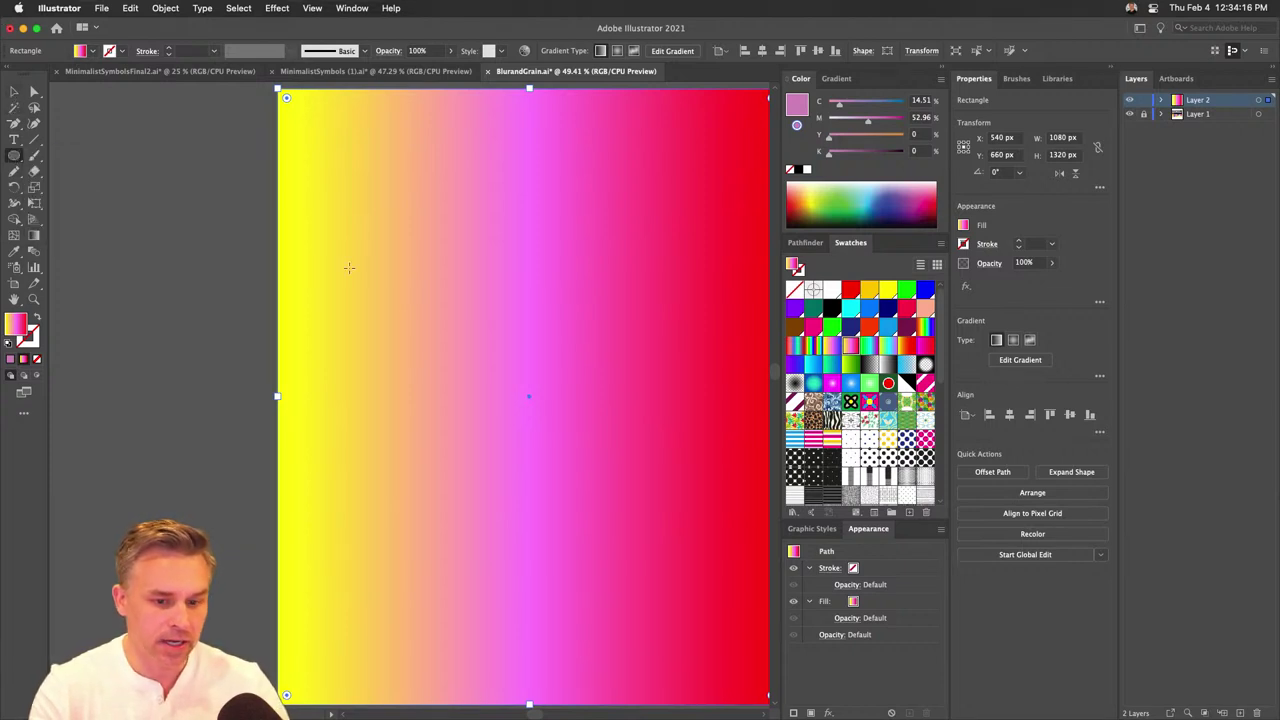
drag(497, 287, 550, 340)
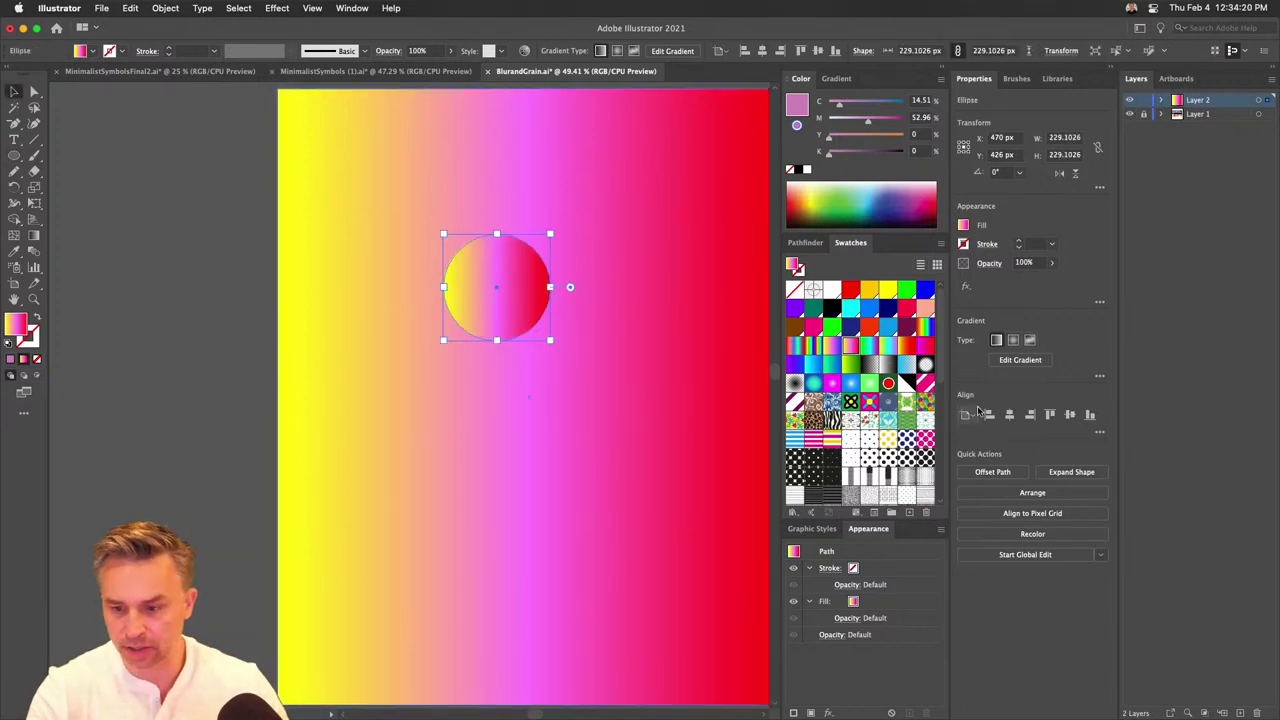
Change the circle's yellow-magenta-red gradient to the Radial type.
click(1020, 360)
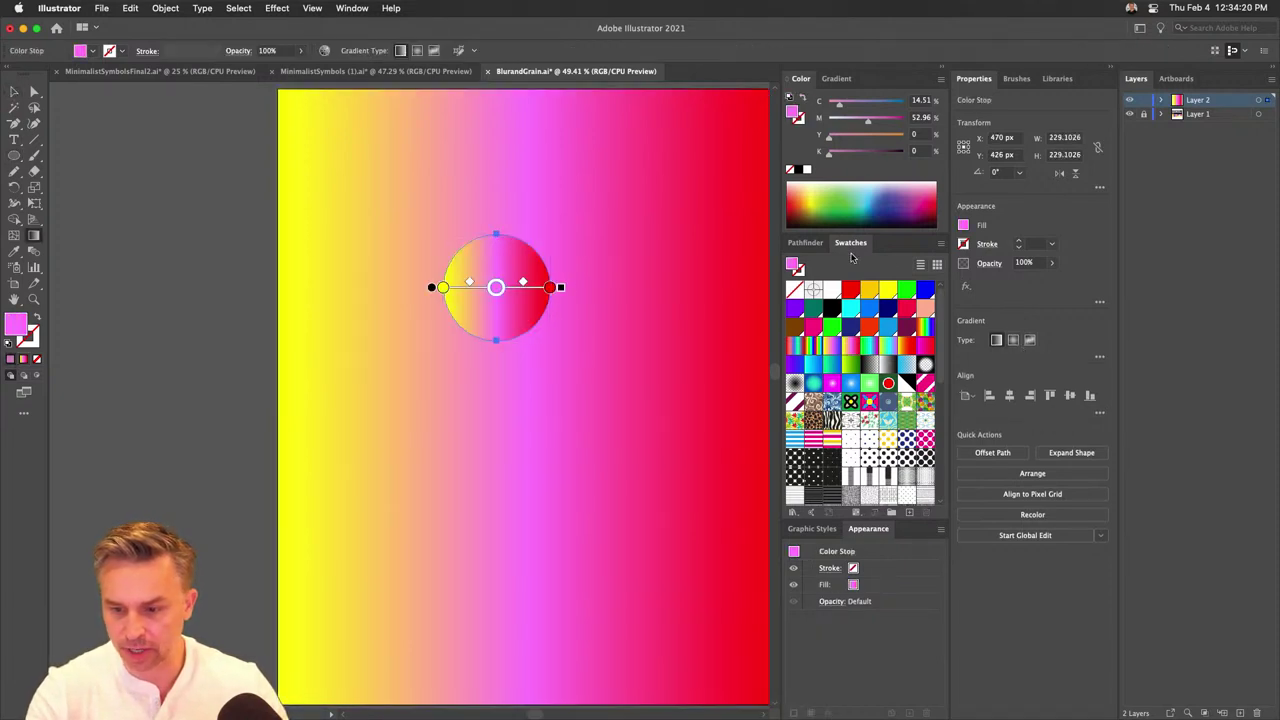
click(836, 78)
click(867, 101)
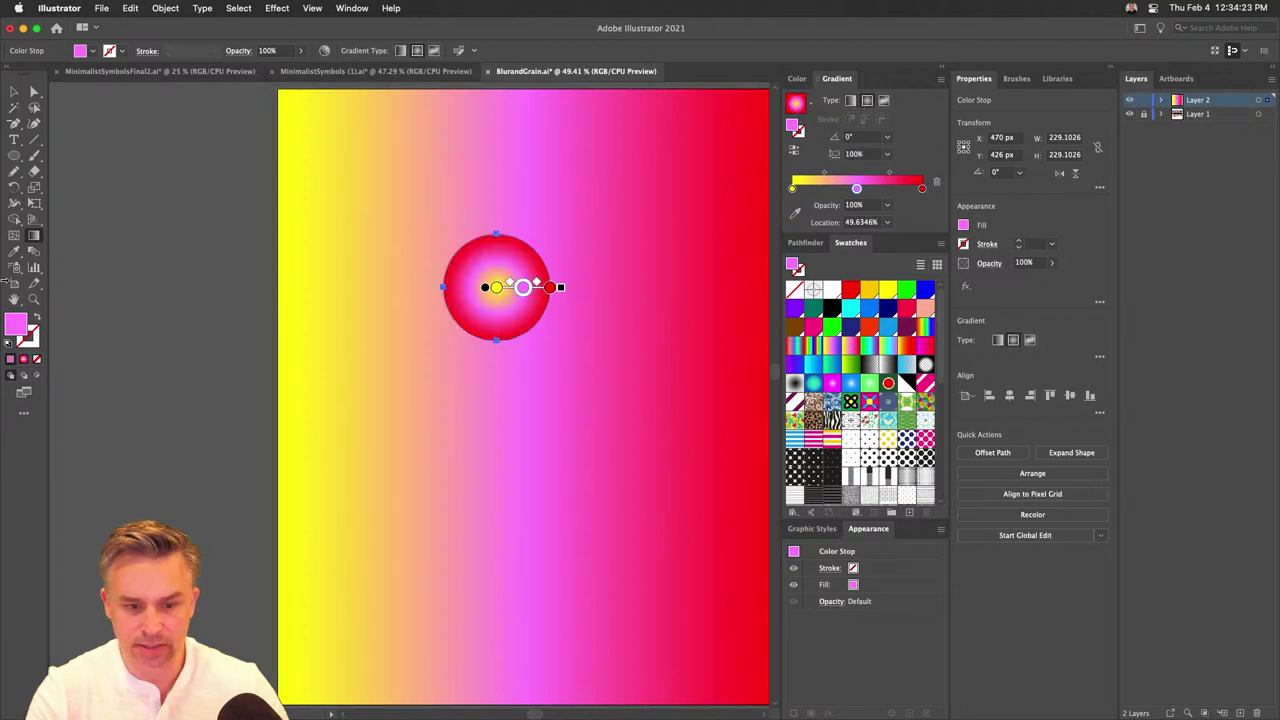
Apply a Radial Repeat to the circle.
click(14, 91)
click(165, 8)
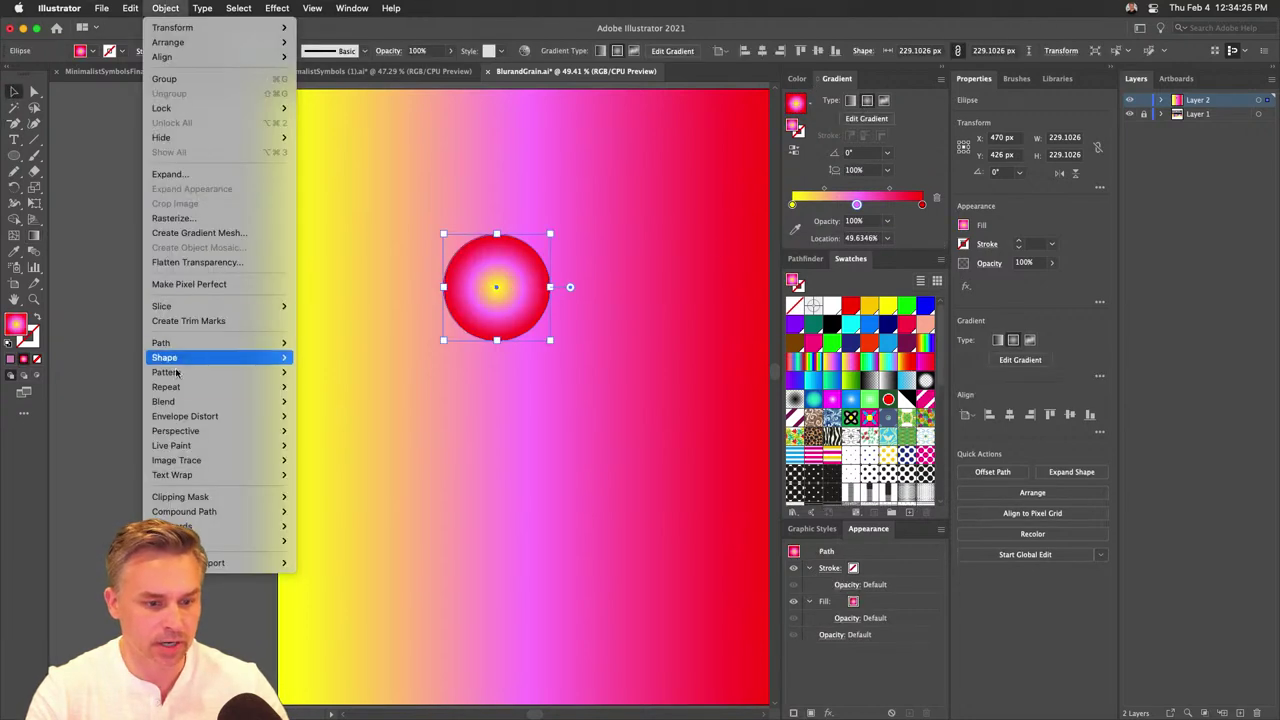
mouse_move(173, 378)
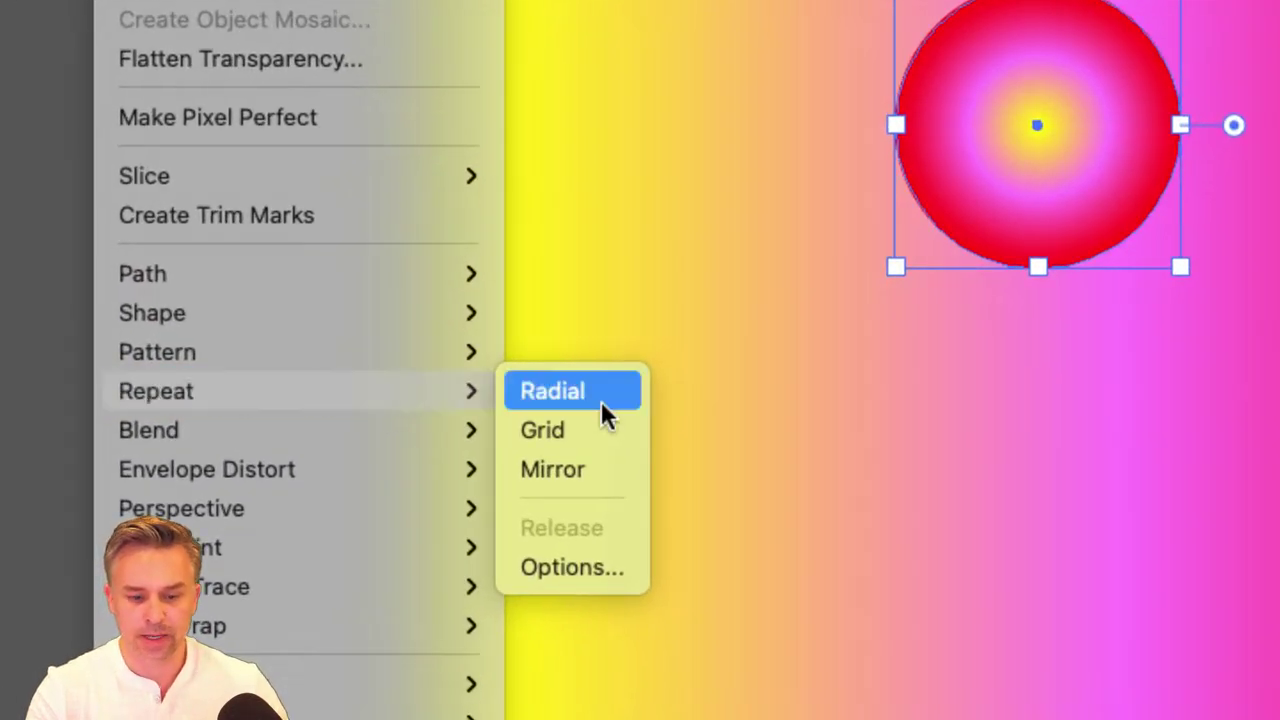
click(586, 395)
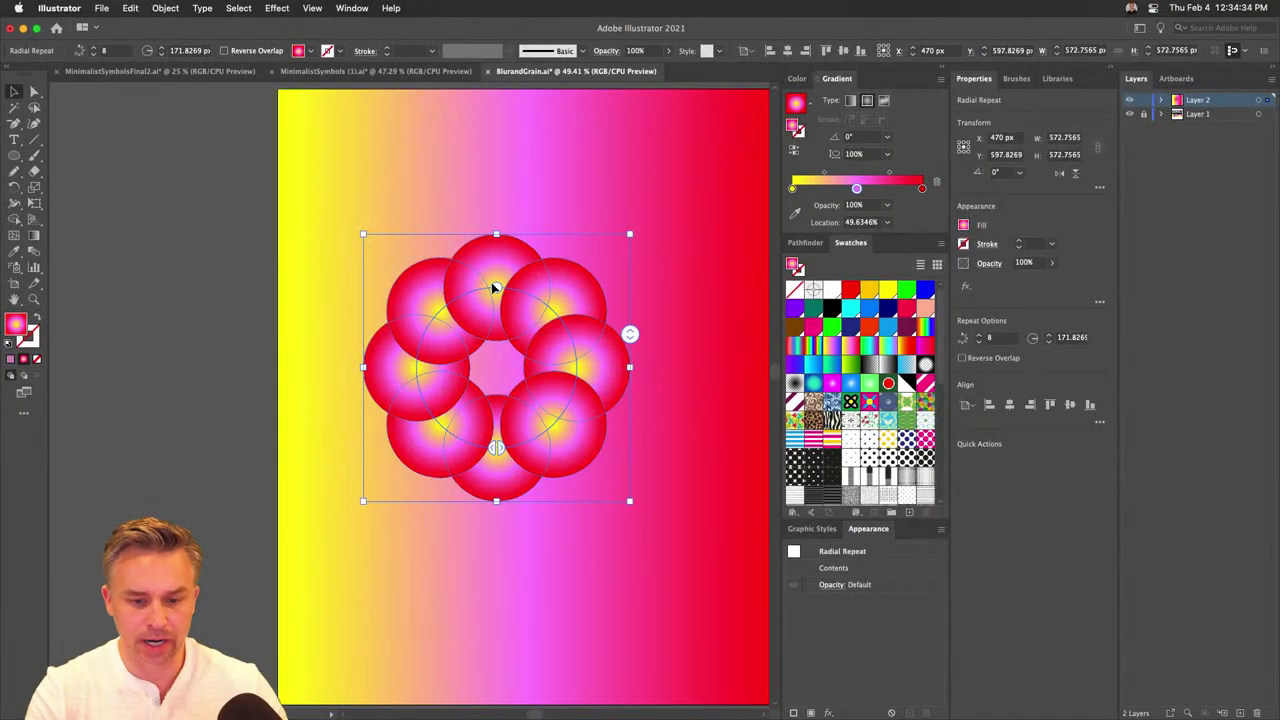
Try adjusting the radial repeat on the canvas, and undo back to the plain gradient rectangle without the circle.
mouse_move(491, 285)
mouse_down()
mouse_move(431, 180)
mouse_move(514, 294)
mouse_move(487, 201)
mouse_move(471, 277)
mouse_up()
scroll(440, 250, right, 3)
drag(403, 214, 447, 246)
key(super+z)
key(super+z)
key(super+z)
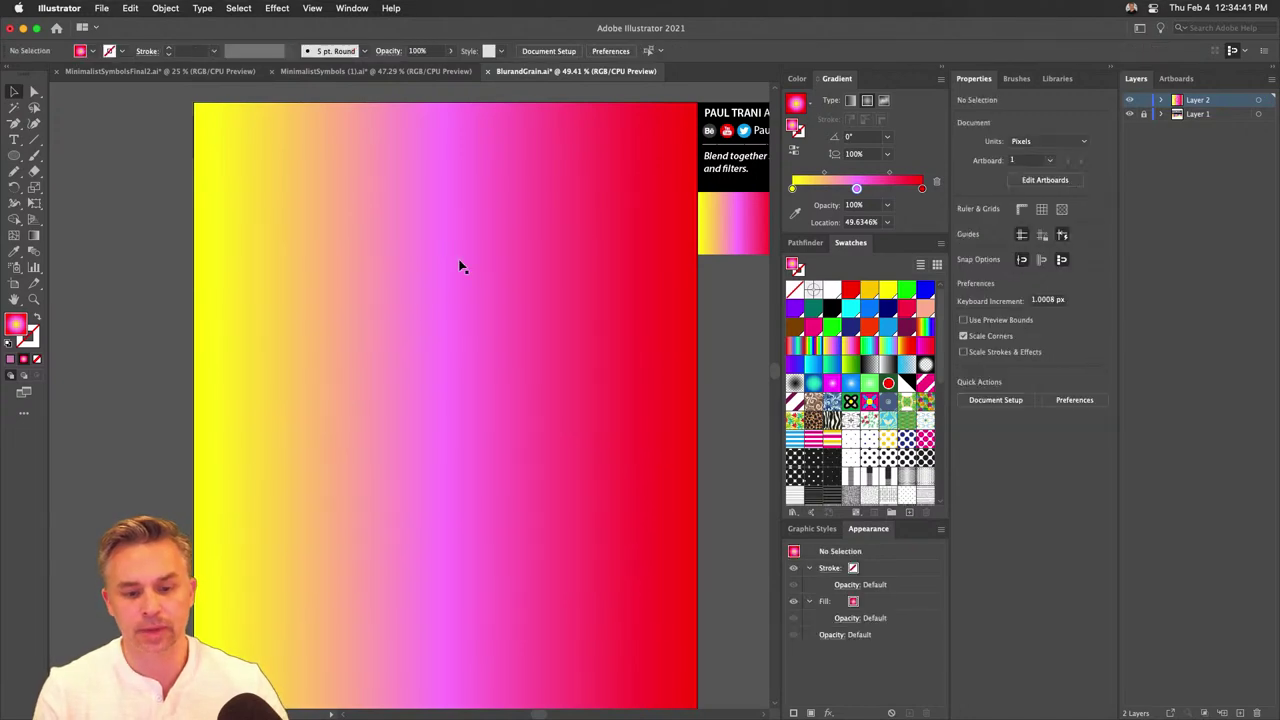
Select the background rectangle and review its color values and gradient stops.
click(425, 305)
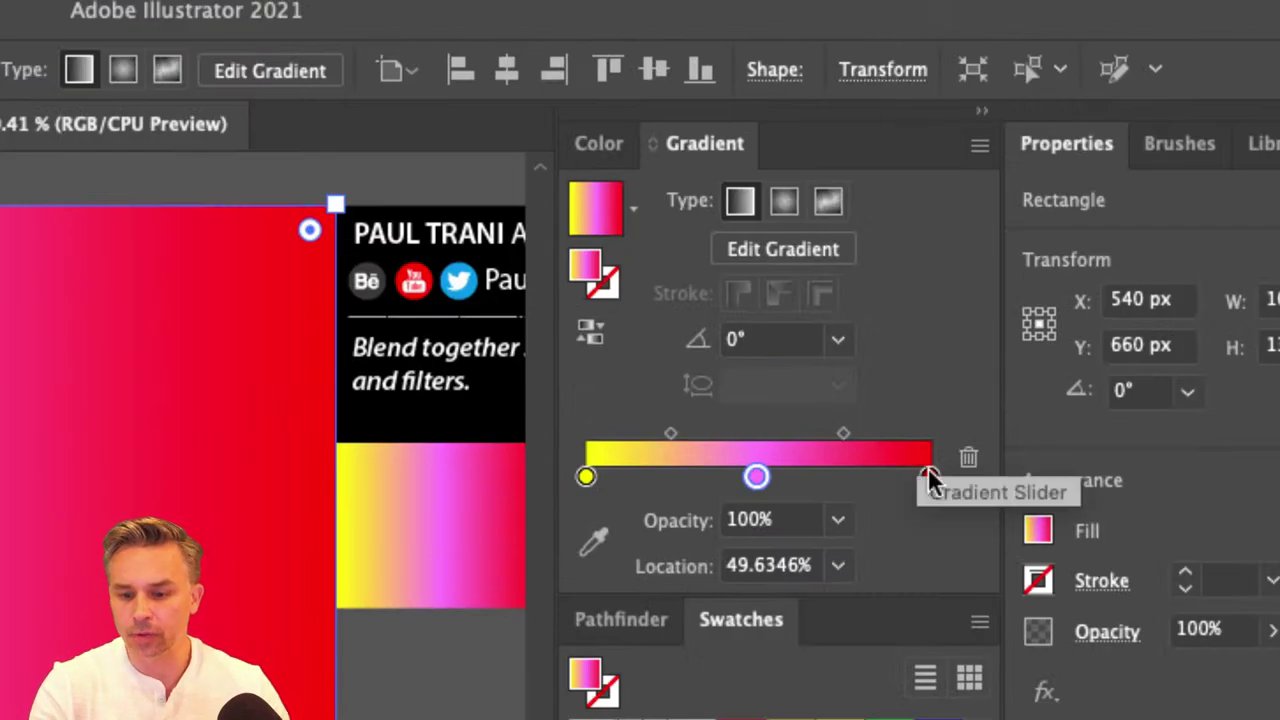
click(611, 145)
click(738, 145)
click(630, 145)
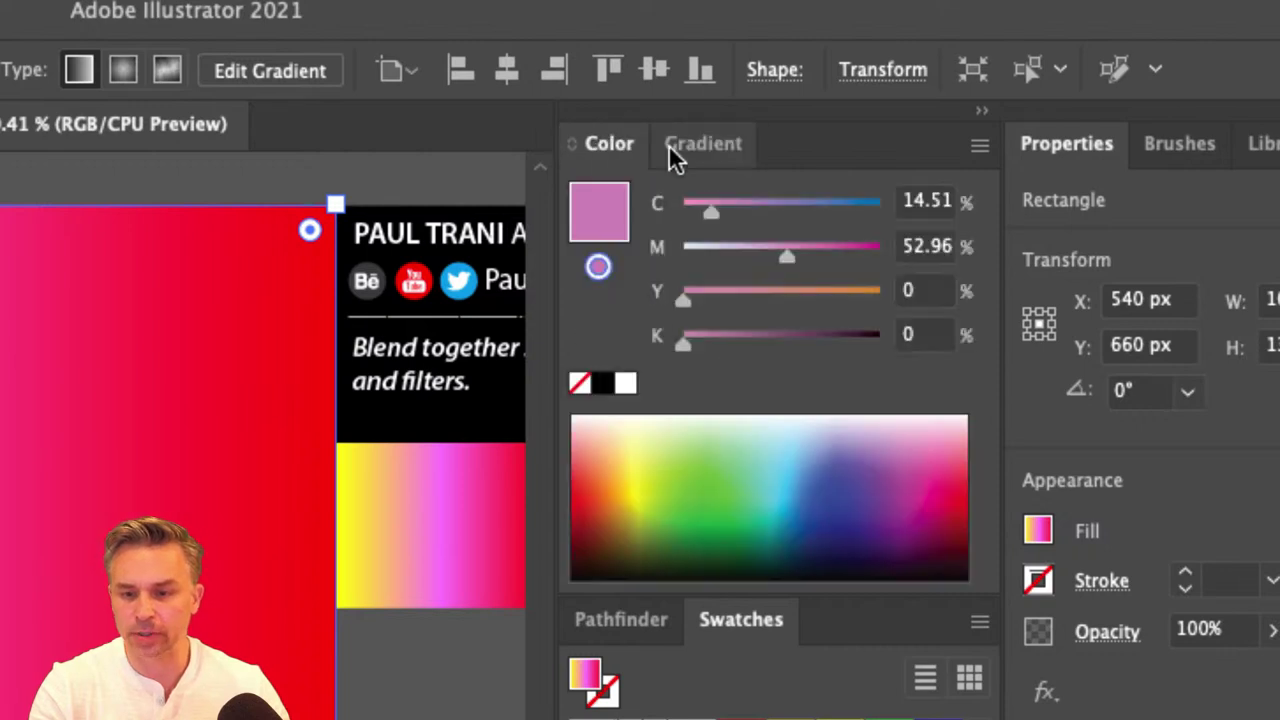
click(700, 148)
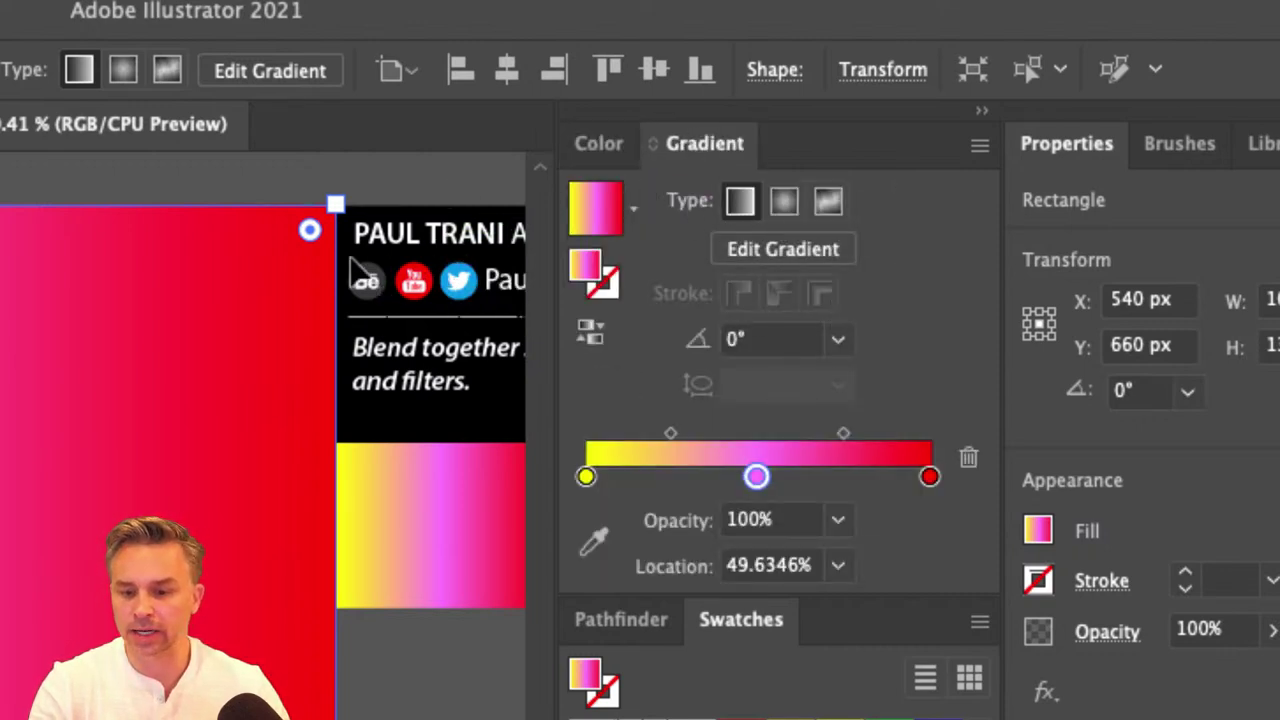
Compare the Linear and Radial gradient types on the background rectangle and apply Radial.
click(785, 205)
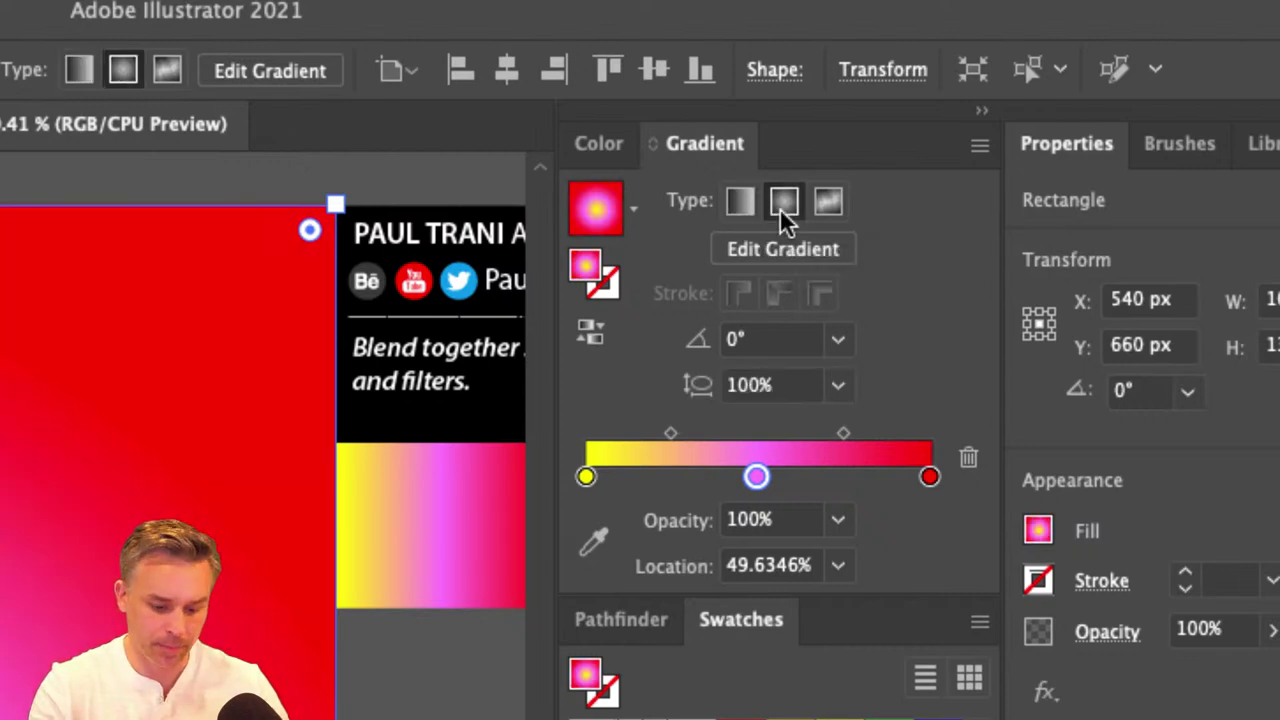
click(850, 101)
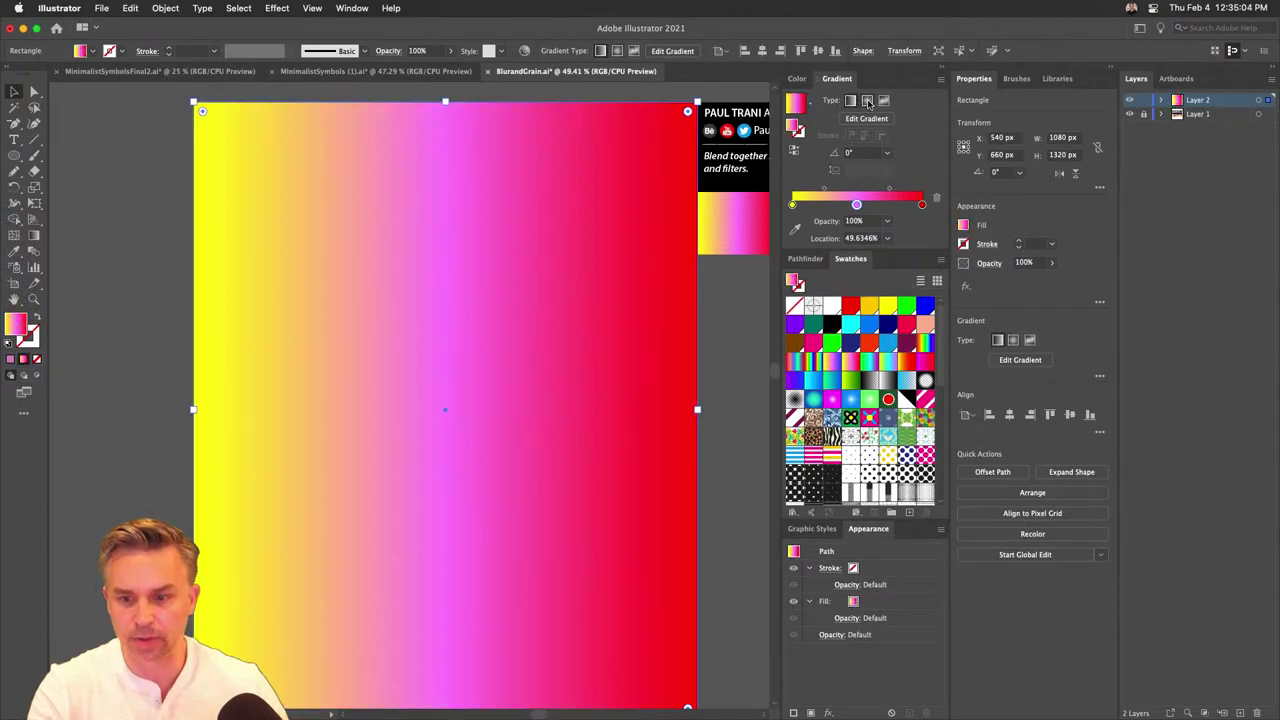
click(867, 101)
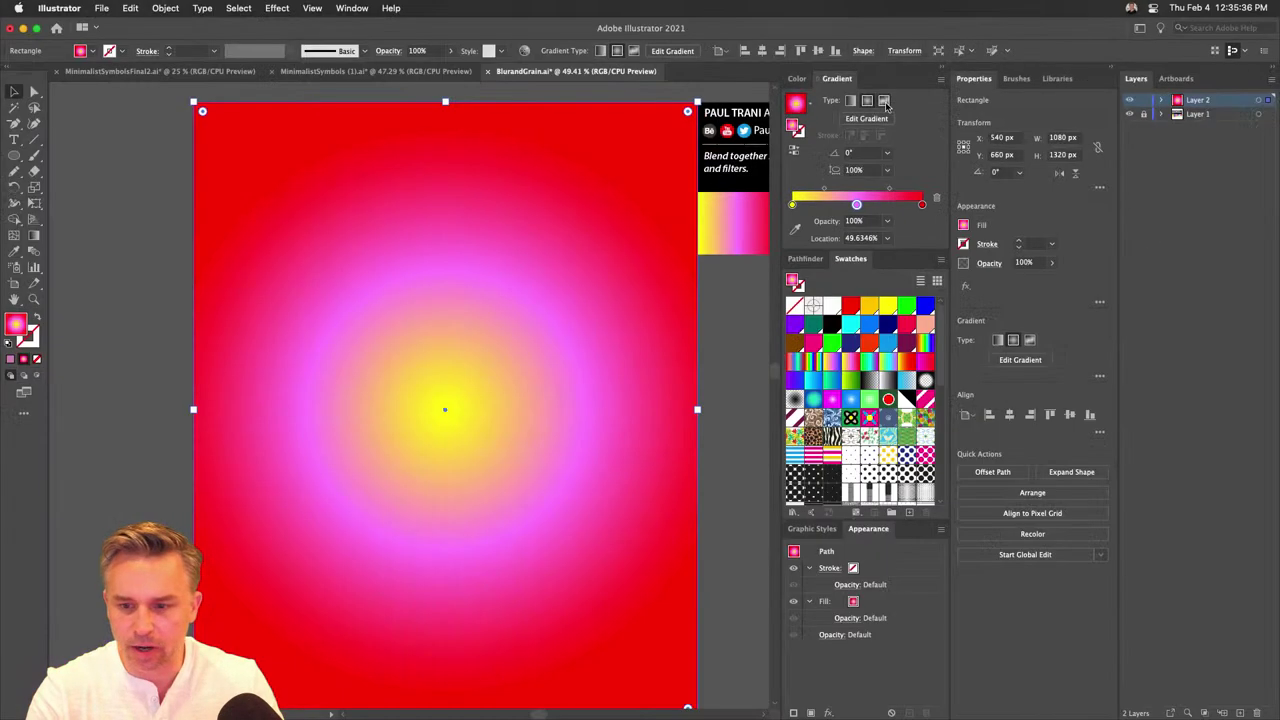
Switch the background rectangle to a Freeform gradient and add a pink color stop near its upper-left corner.
click(805, 190)
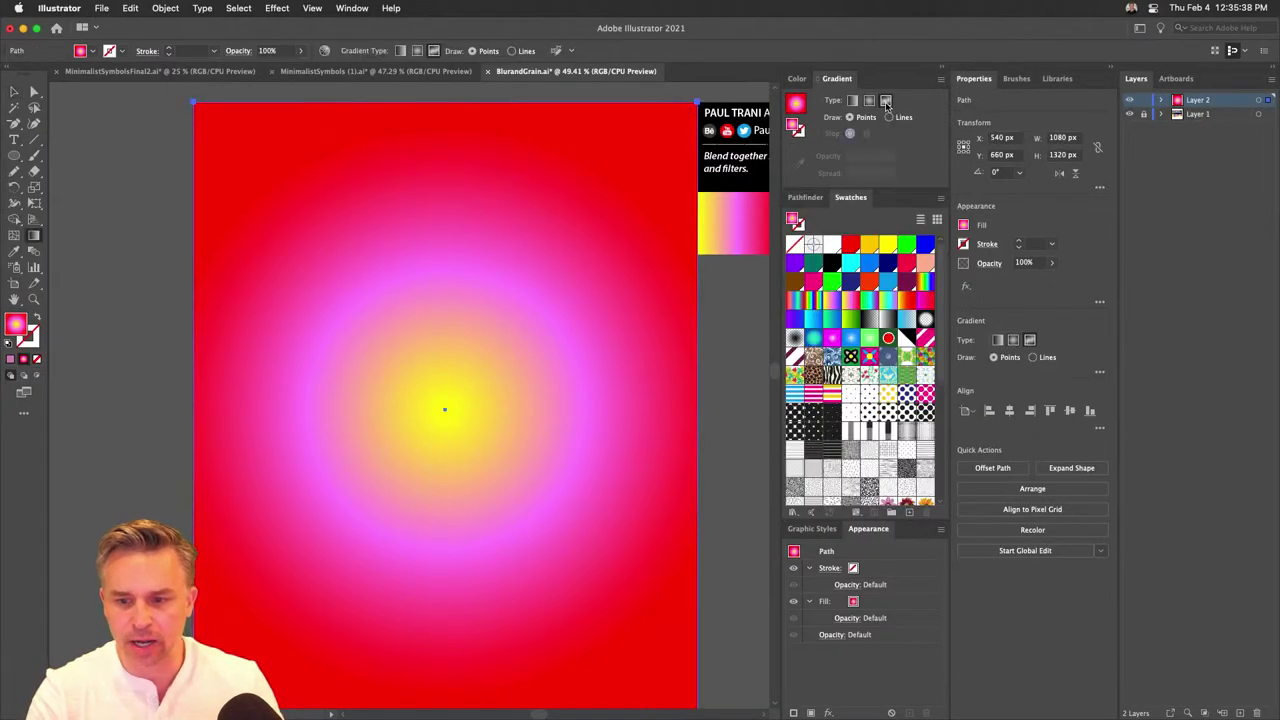
click(271, 177)
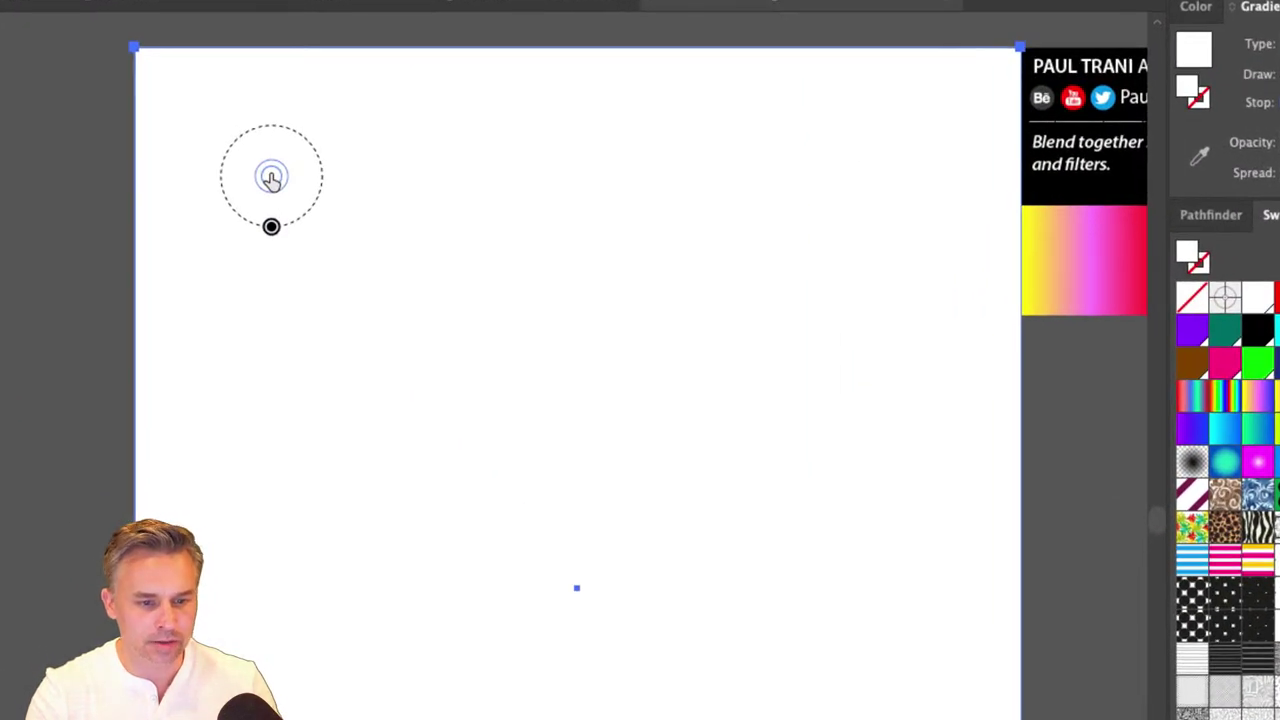
double_click(271, 177)
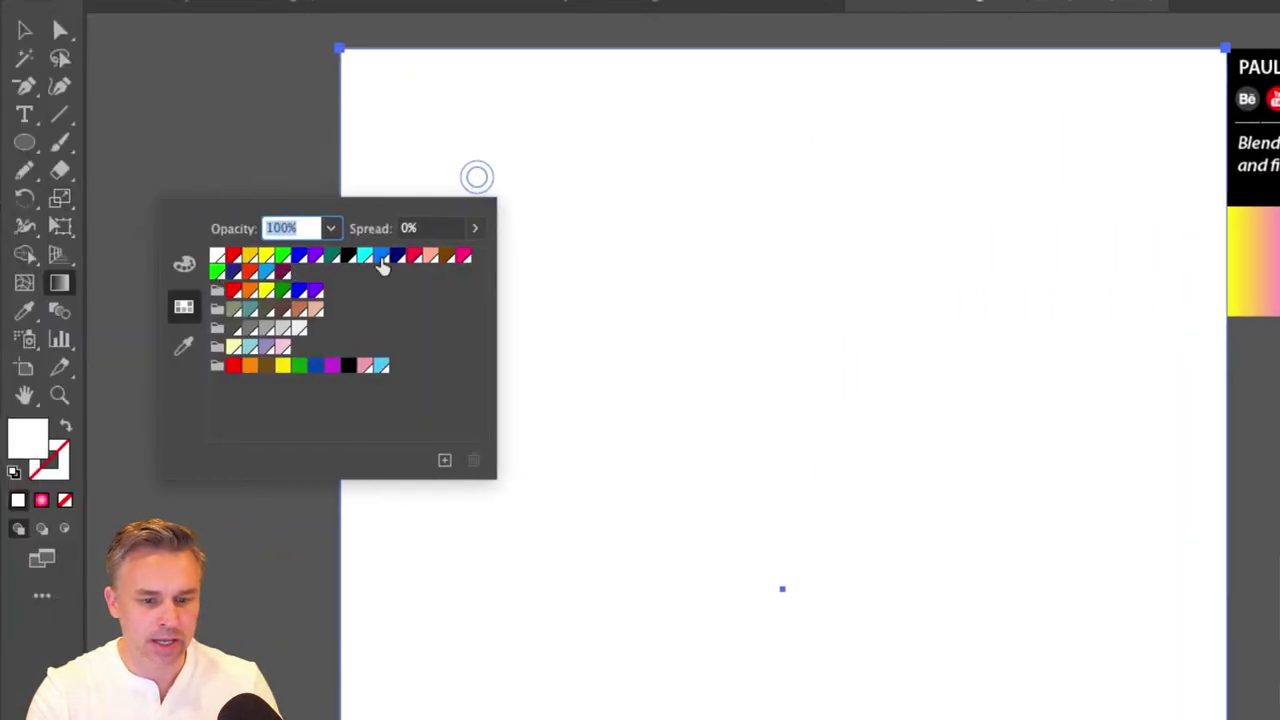
click(463, 257)
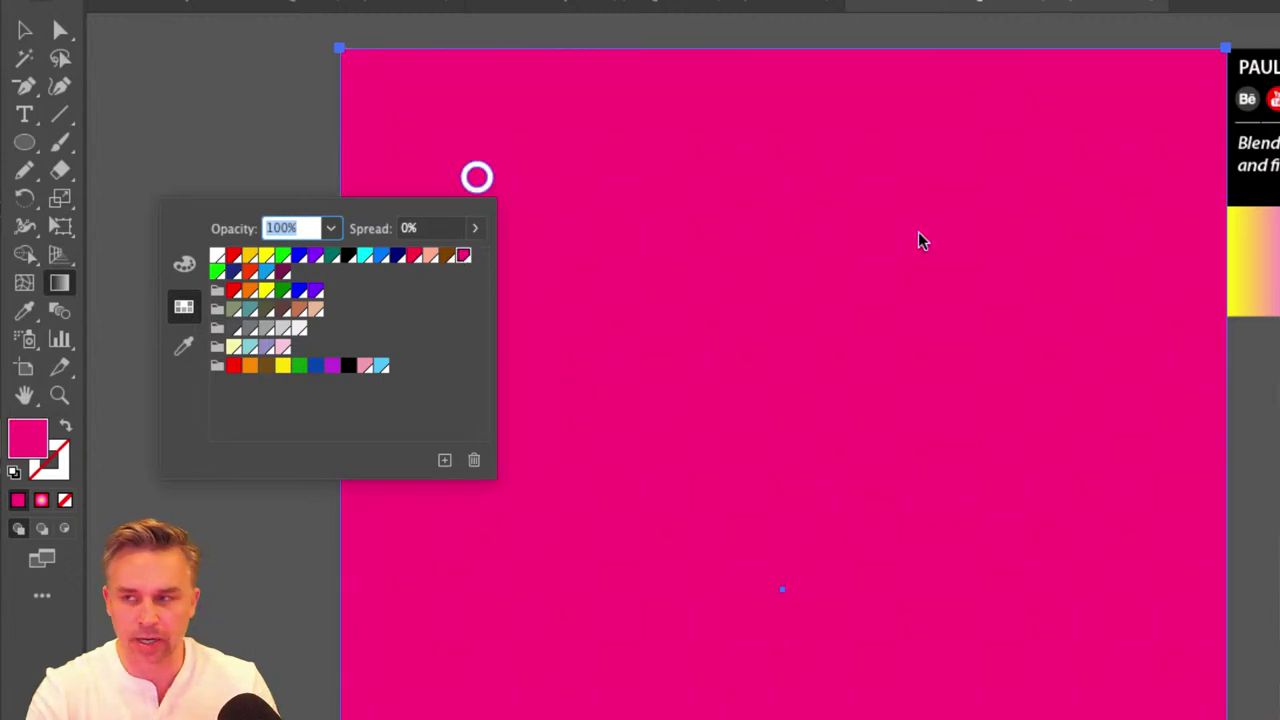
Add a yellow color stop to the freeform gradient near the rectangle's upper-right corner.
click(985, 217)
click(1007, 203)
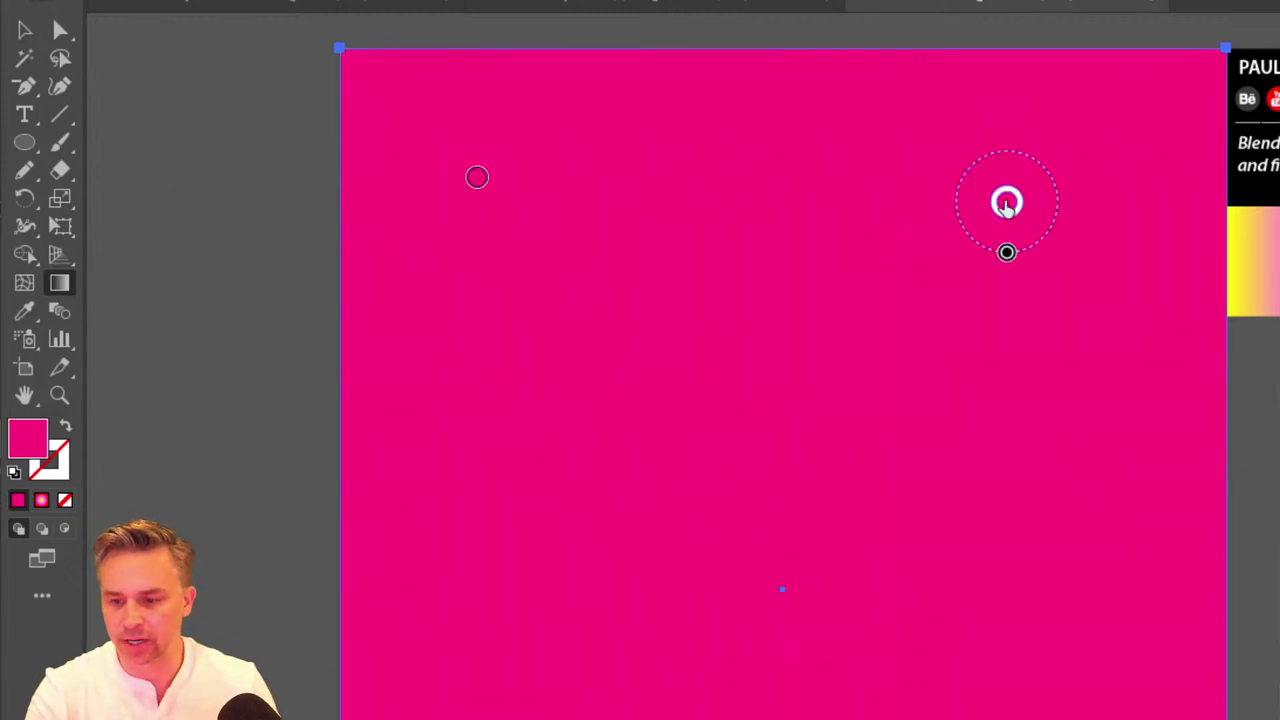
double_click(1007, 203)
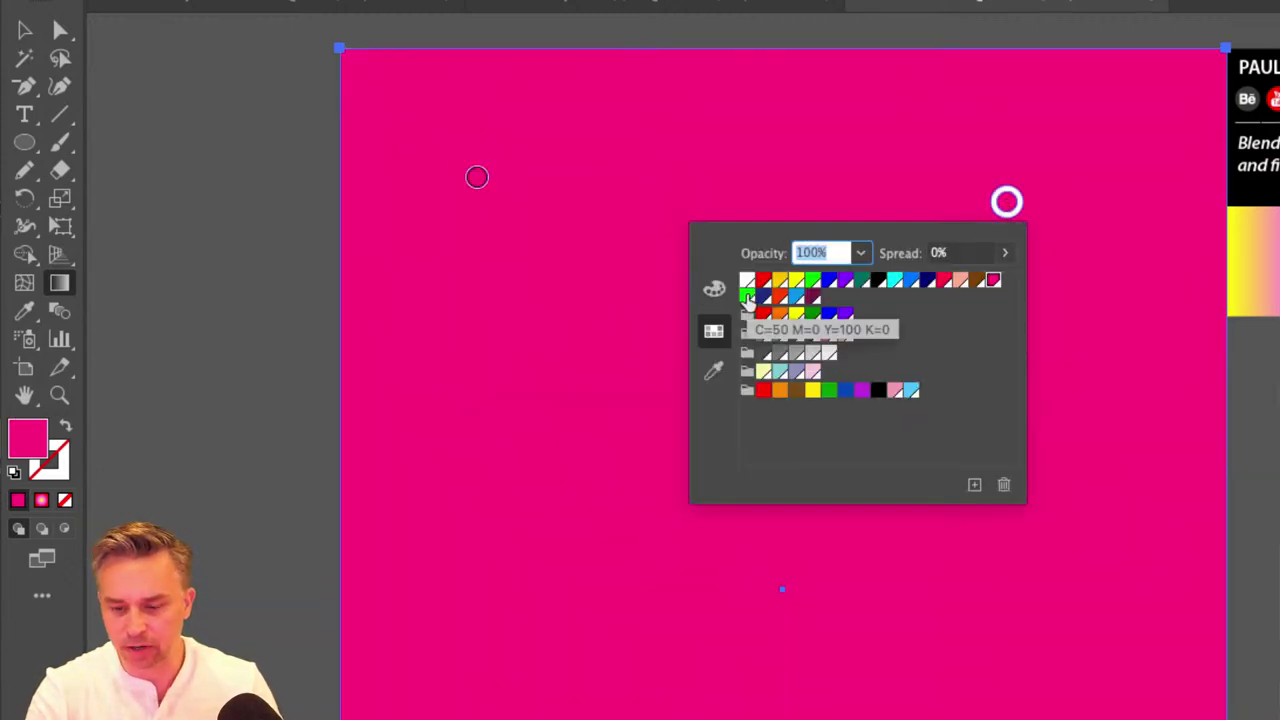
click(796, 281)
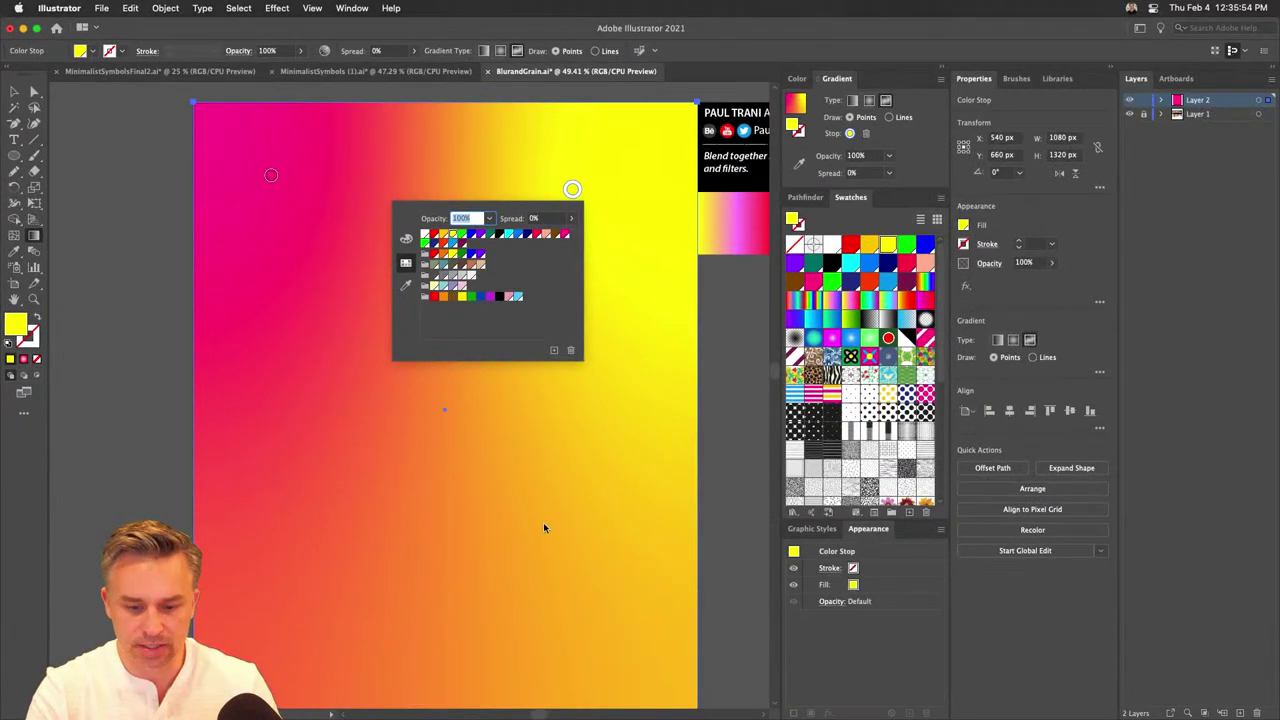
Add a third color stop in the rectangle's lower-right area, try blue on it, and color it violet.
click(566, 546)
click(566, 546)
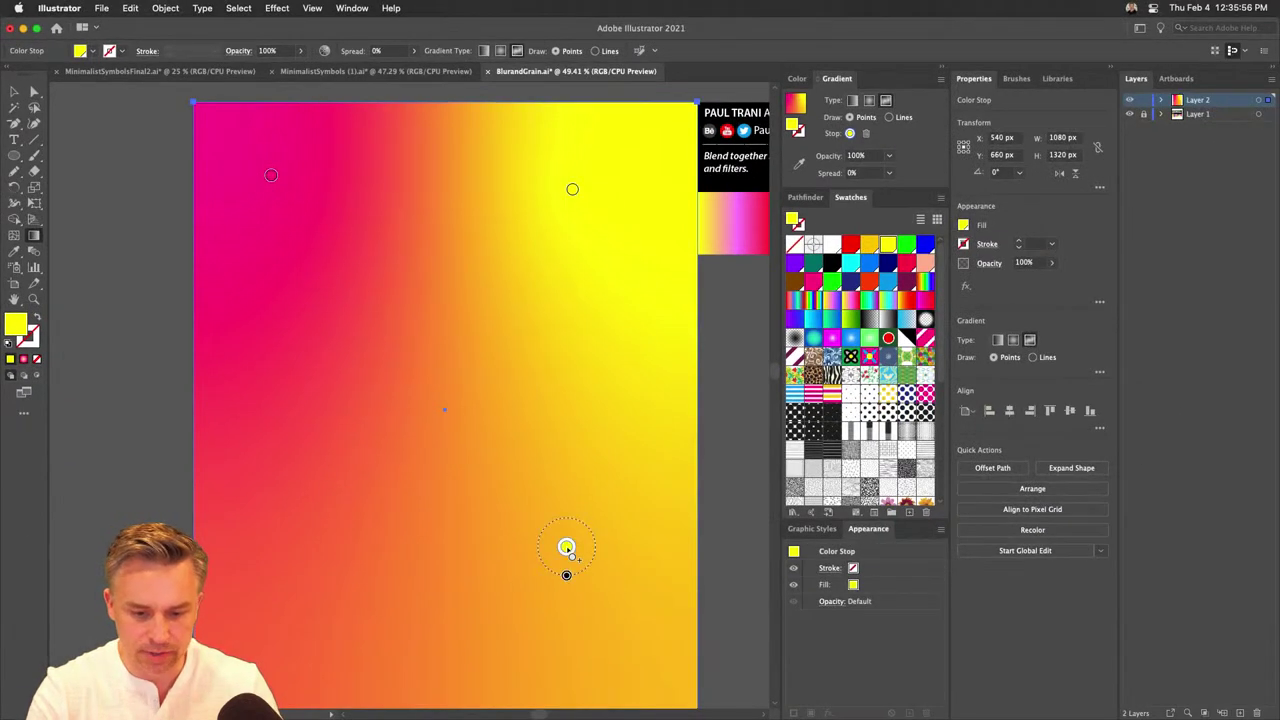
double_click(566, 547)
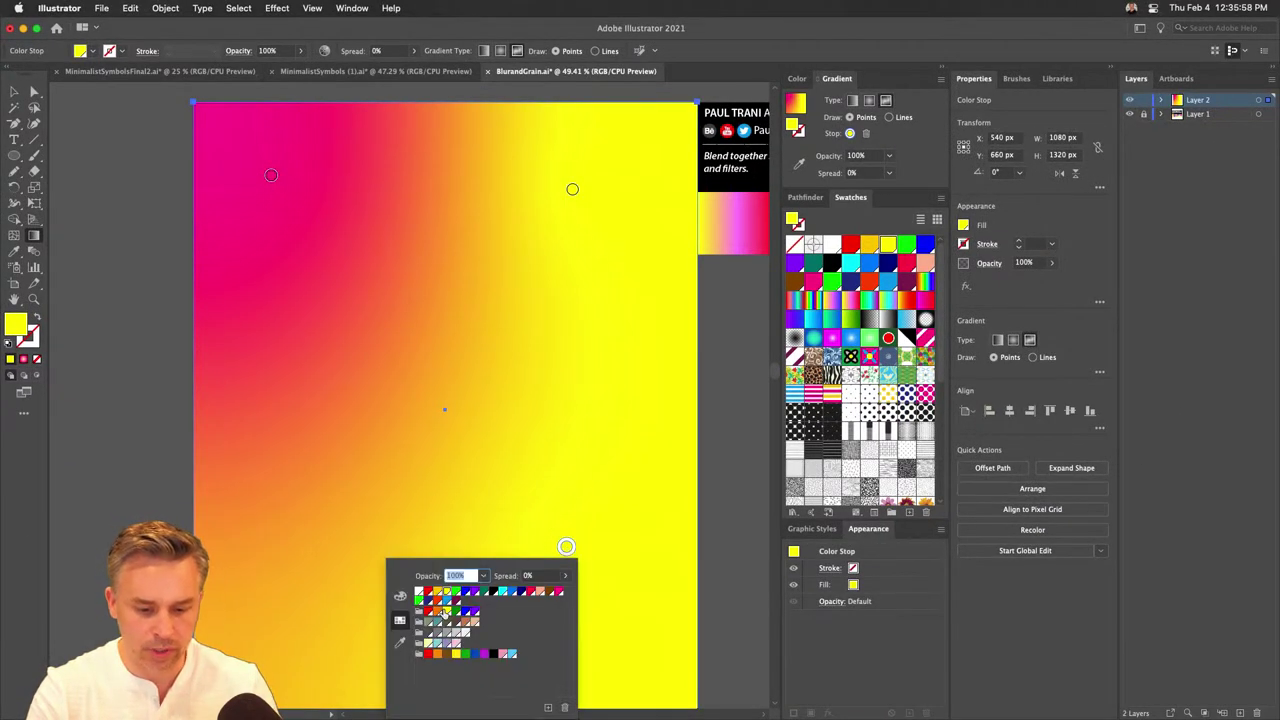
click(474, 591)
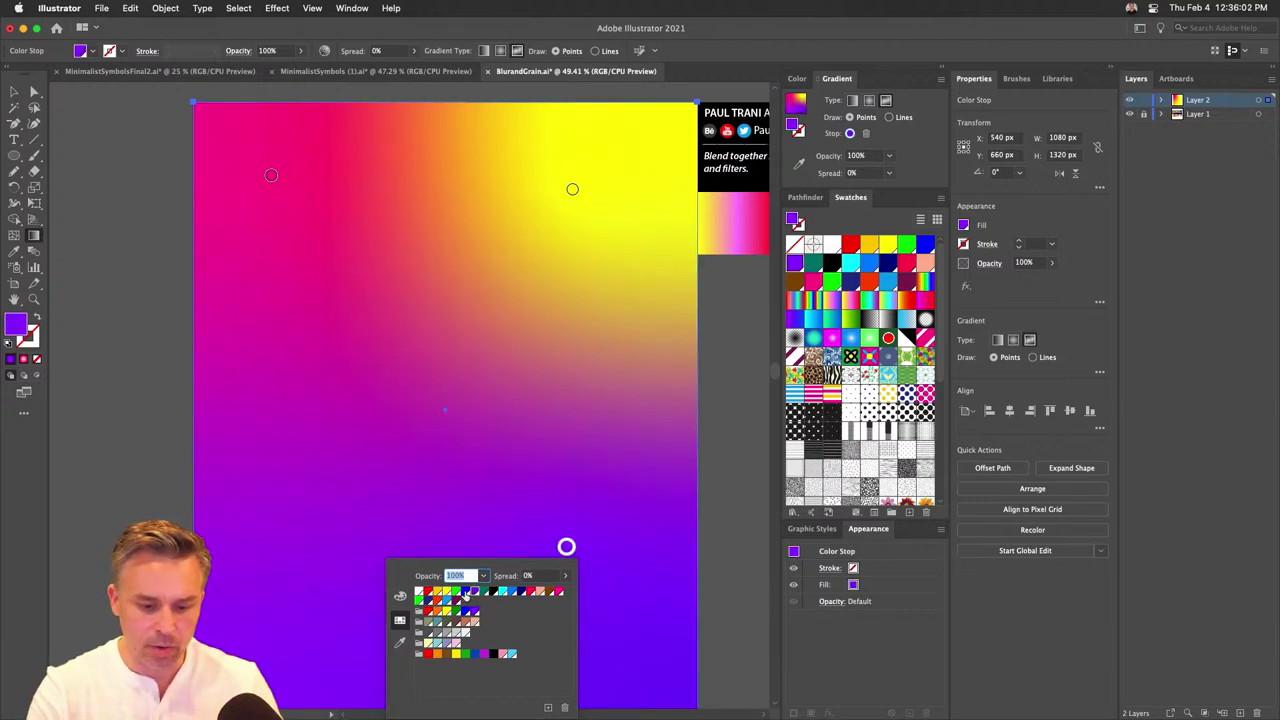
click(465, 591)
click(474, 592)
Move the violet color stop up and left of the rectangle's center, and the yellow stop down to the lower-right area.
drag(566, 548, 390, 339)
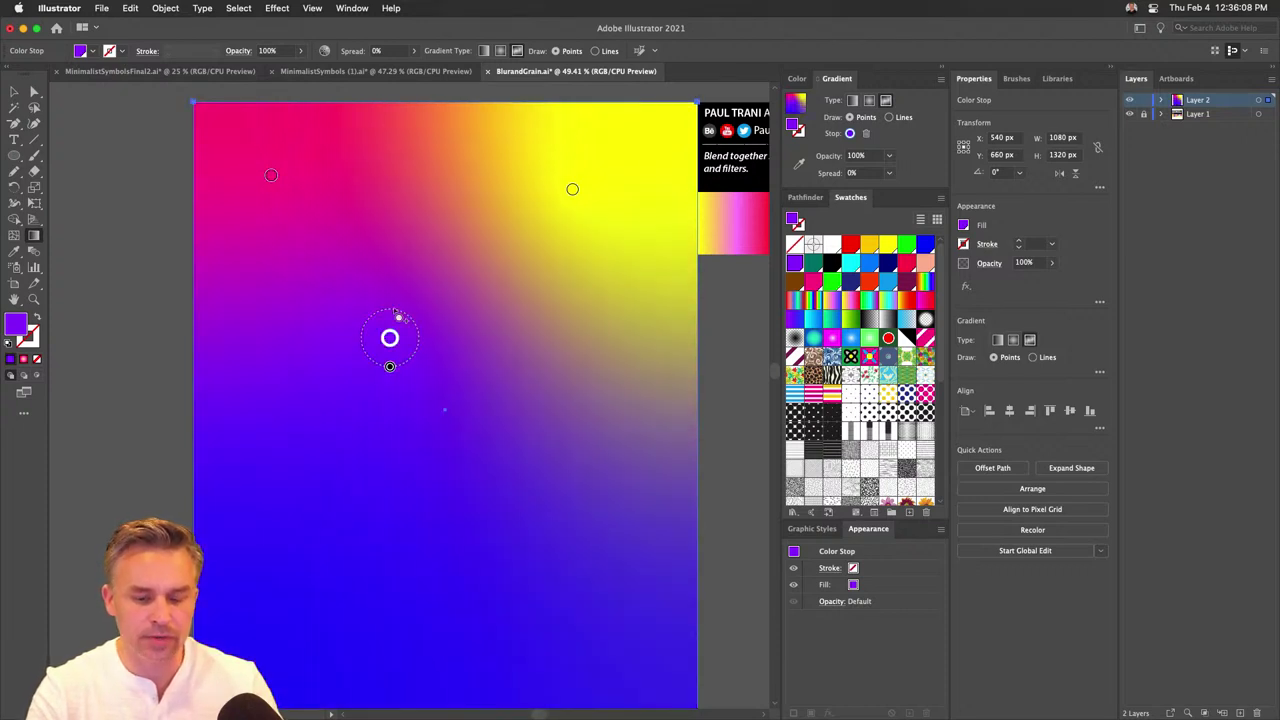
drag(572, 189, 597, 541)
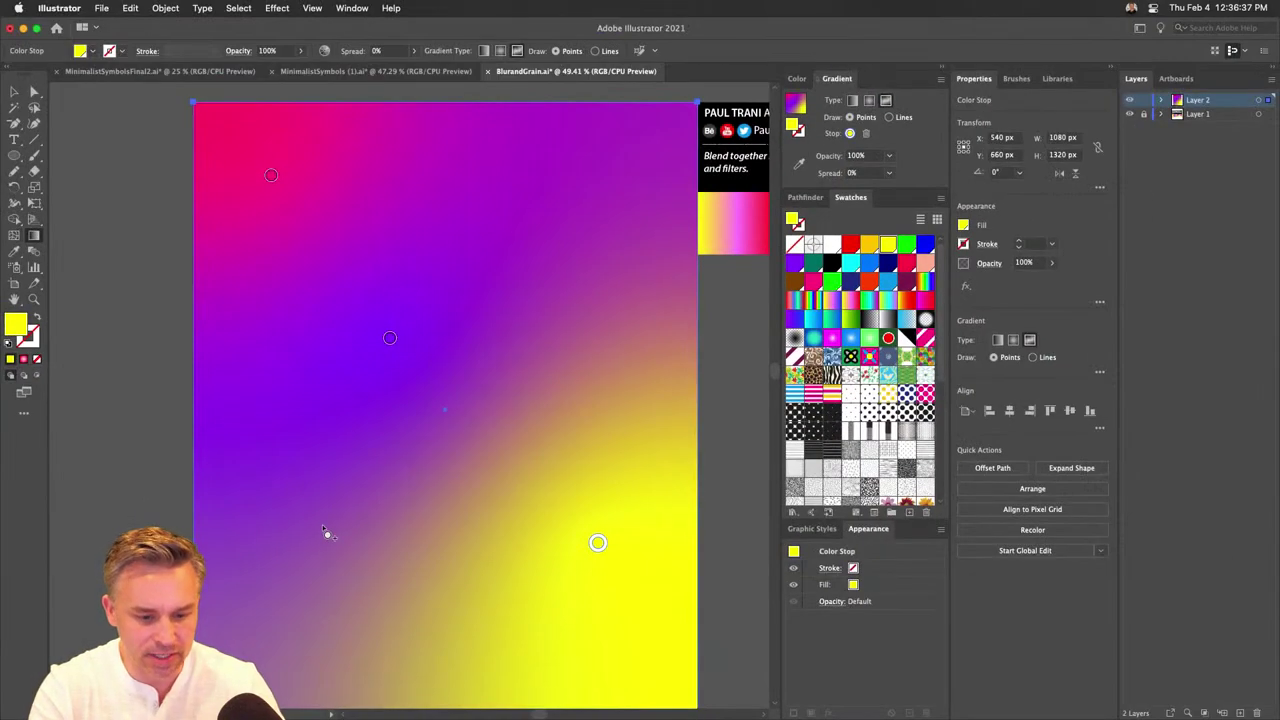
Add a green color stop in the rectangle's lower-left area and move it closer to the lower-left corner.
click(321, 524)
double_click(321, 524)
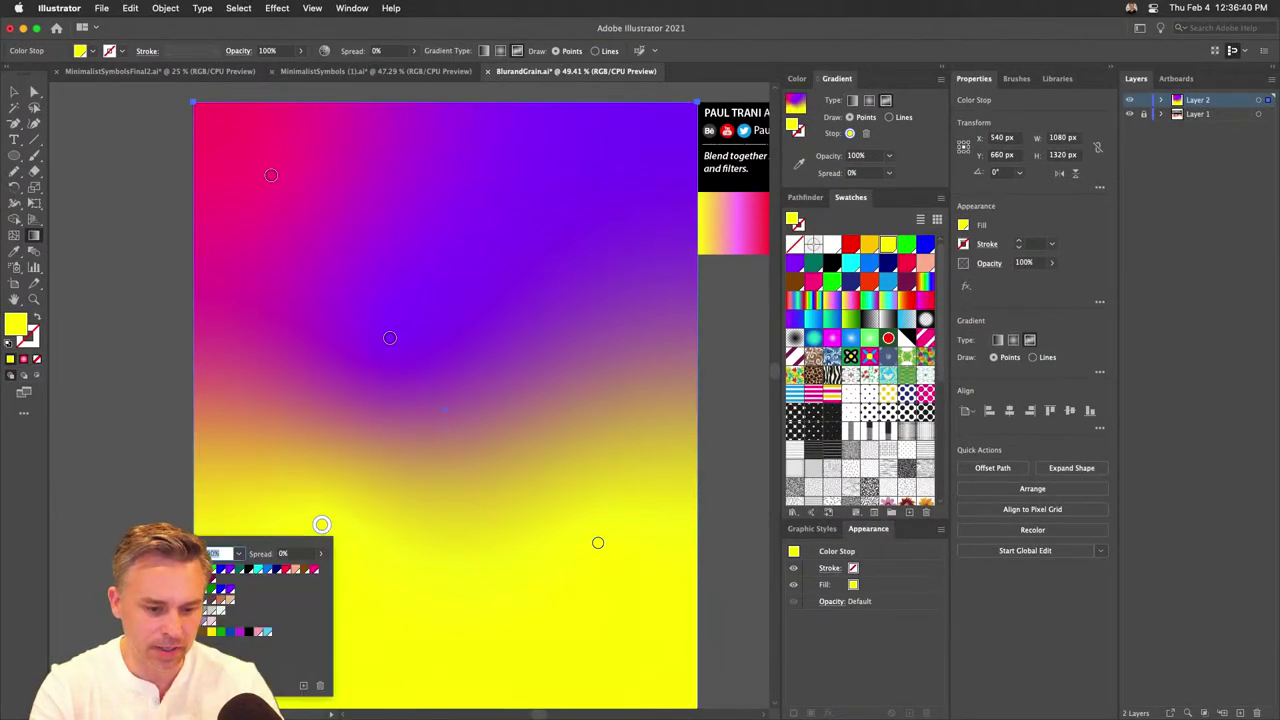
click(214, 581)
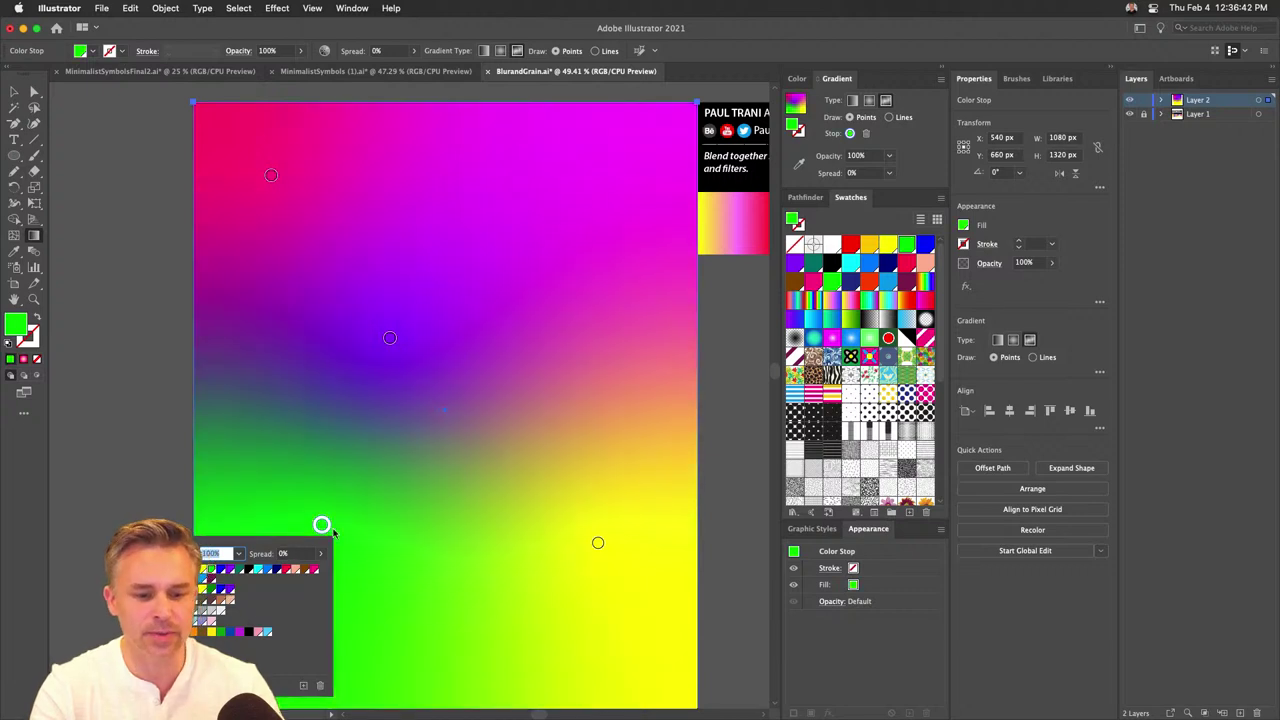
click(321, 525)
drag(321, 525, 278, 636)
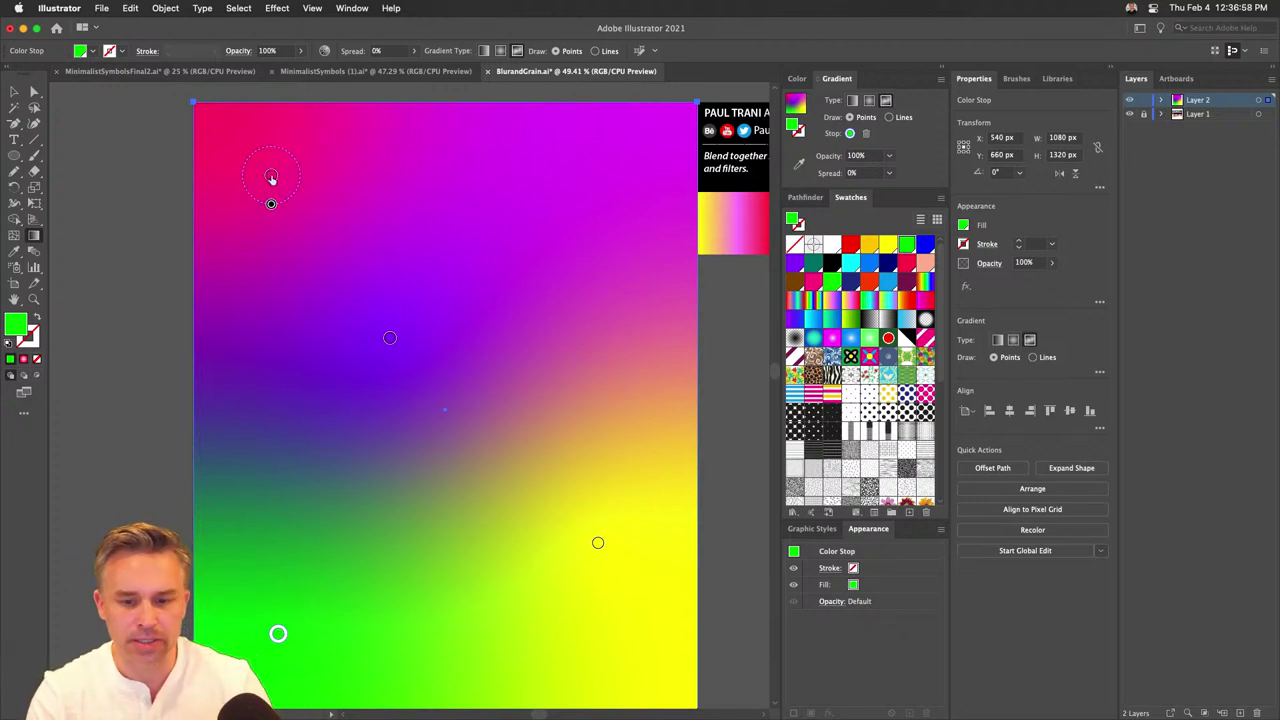
Select the yellow color stop and examine its spread control.
click(597, 543)
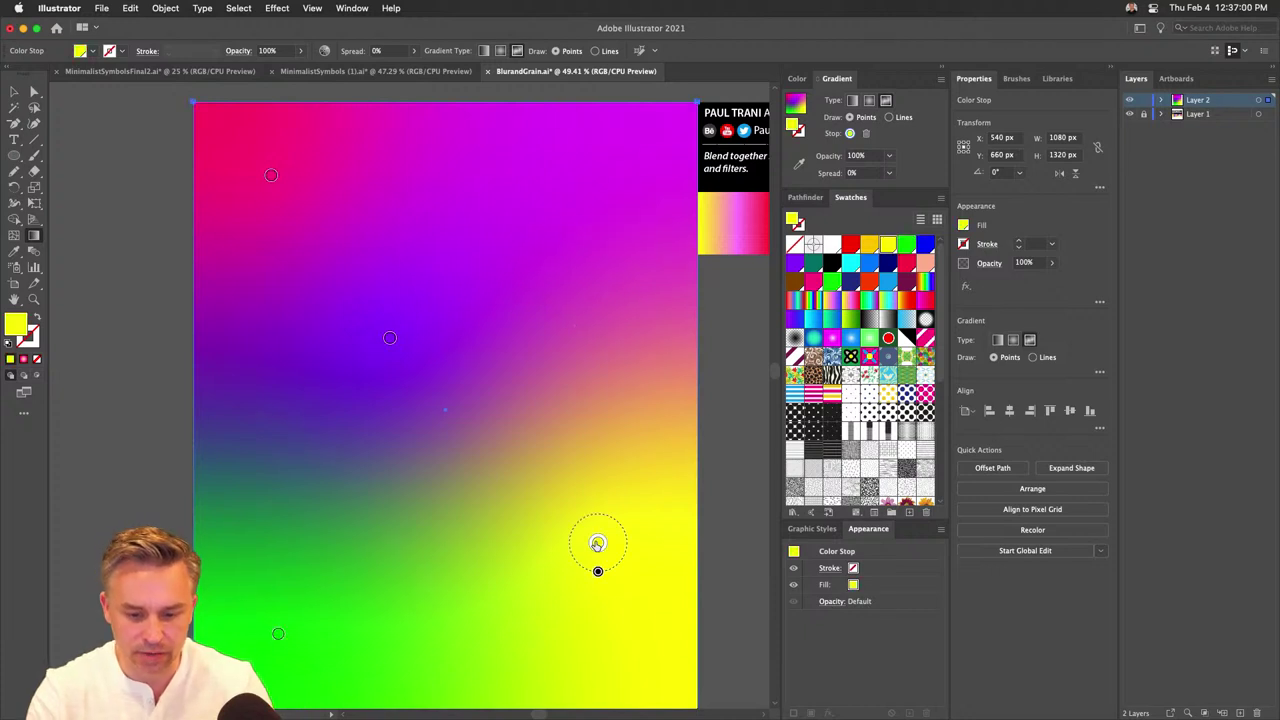
mouse_move(598, 571)
mouse_down()
mouse_move(600, 643)
mouse_move(597, 571)
mouse_up()
mouse_move(594, 589)
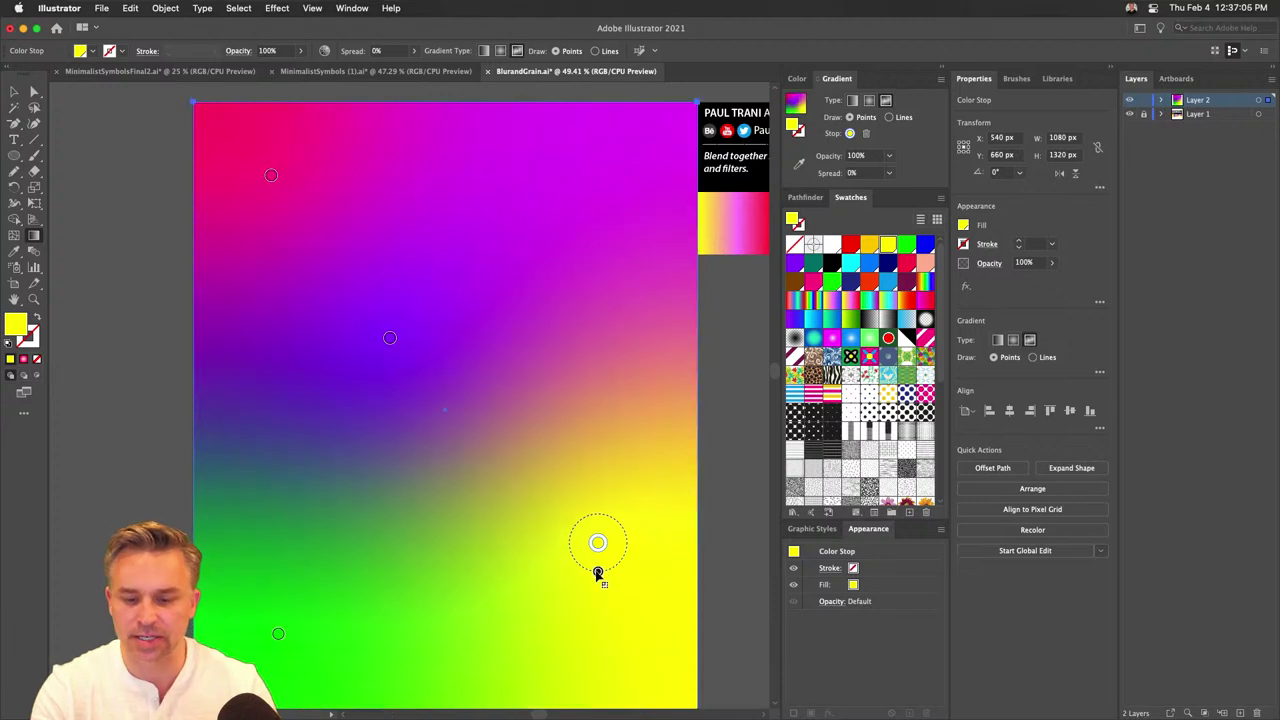
Delete the green color stop, move the violet stop right toward the rectangle's upper-right area, and finish editing the gradient.
drag(281, 633, 309, 637)
key(Delete)
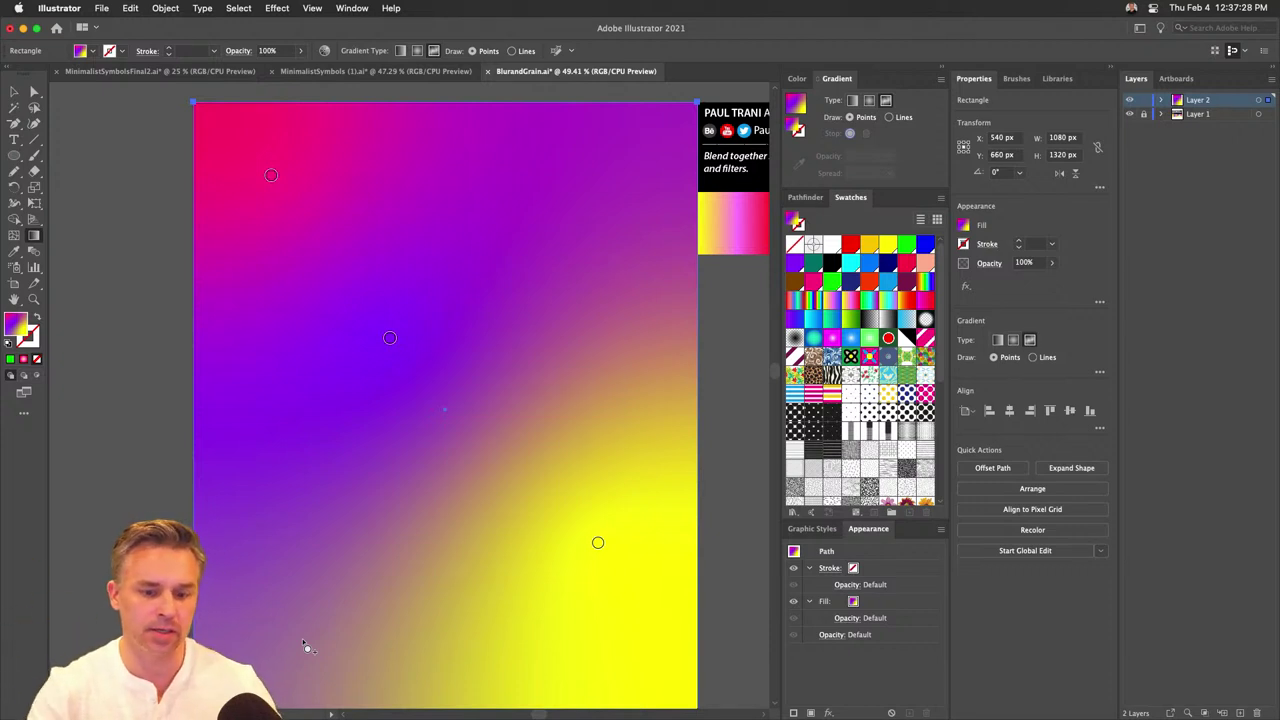
drag(390, 338, 517, 323)
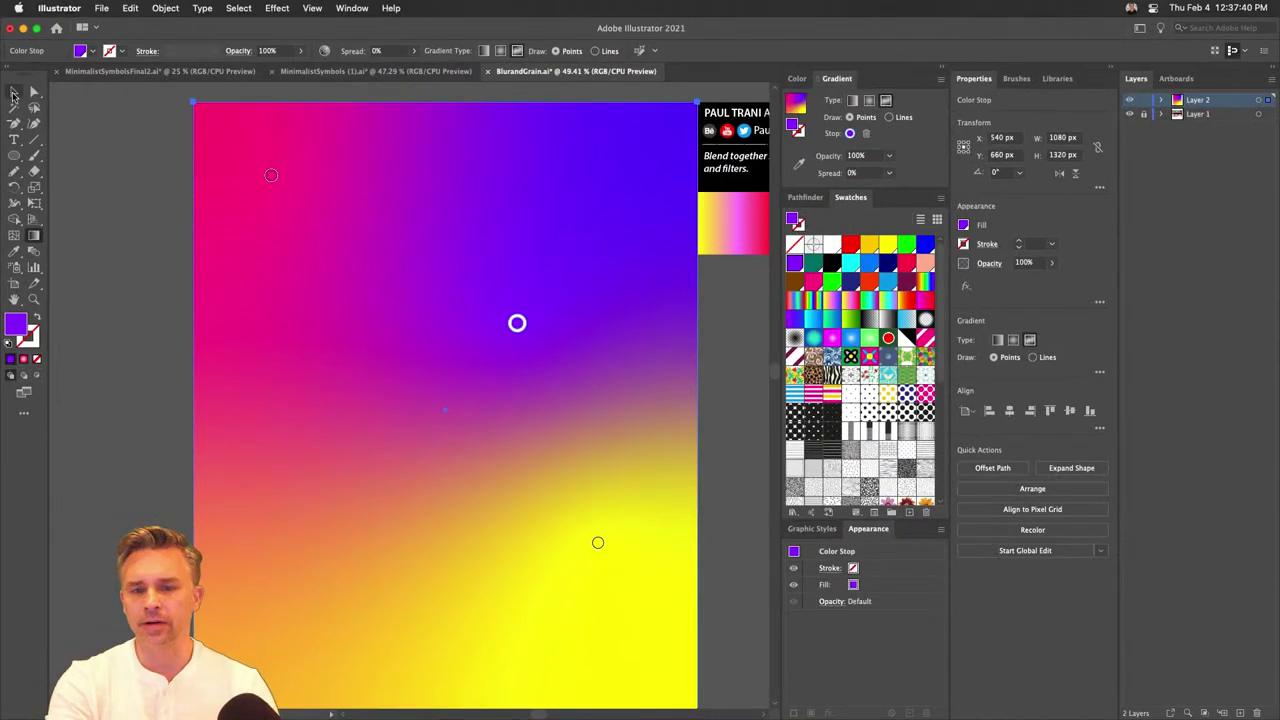
key(v)
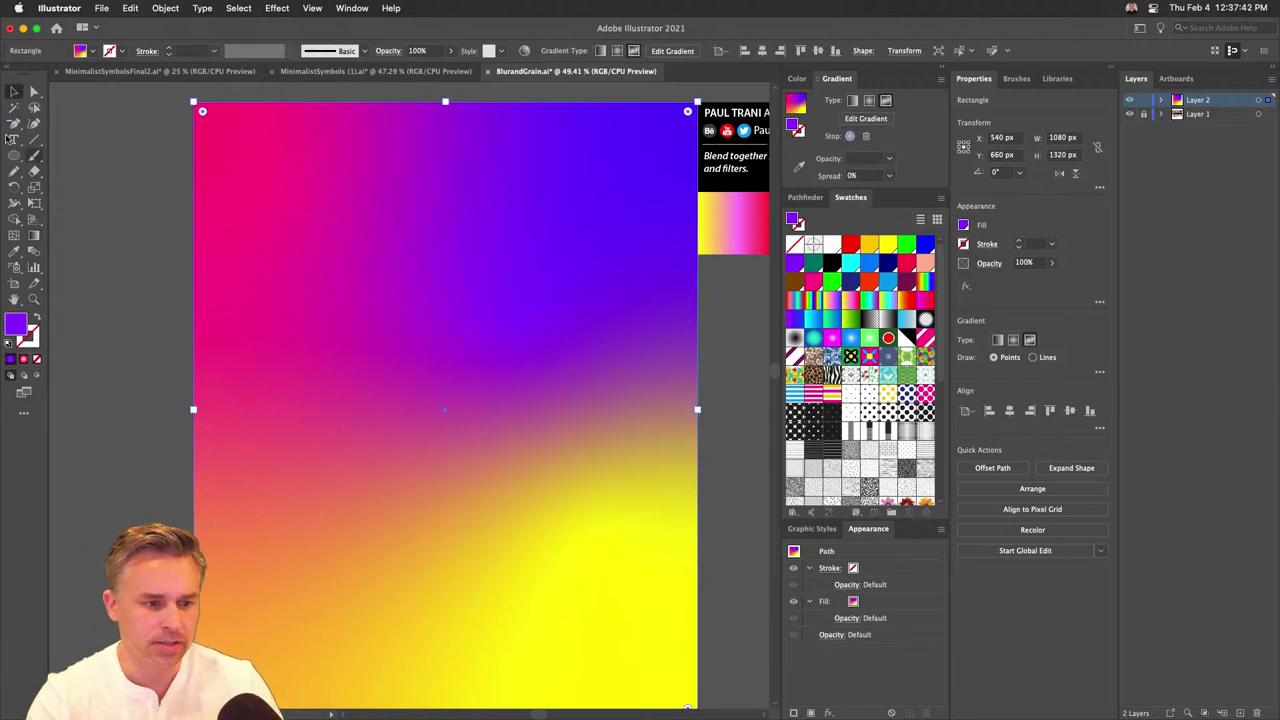
Draw a circle about 551 px in diameter with the freeform gradient fill and move it to the artboard's lower middle.
click(14, 156)
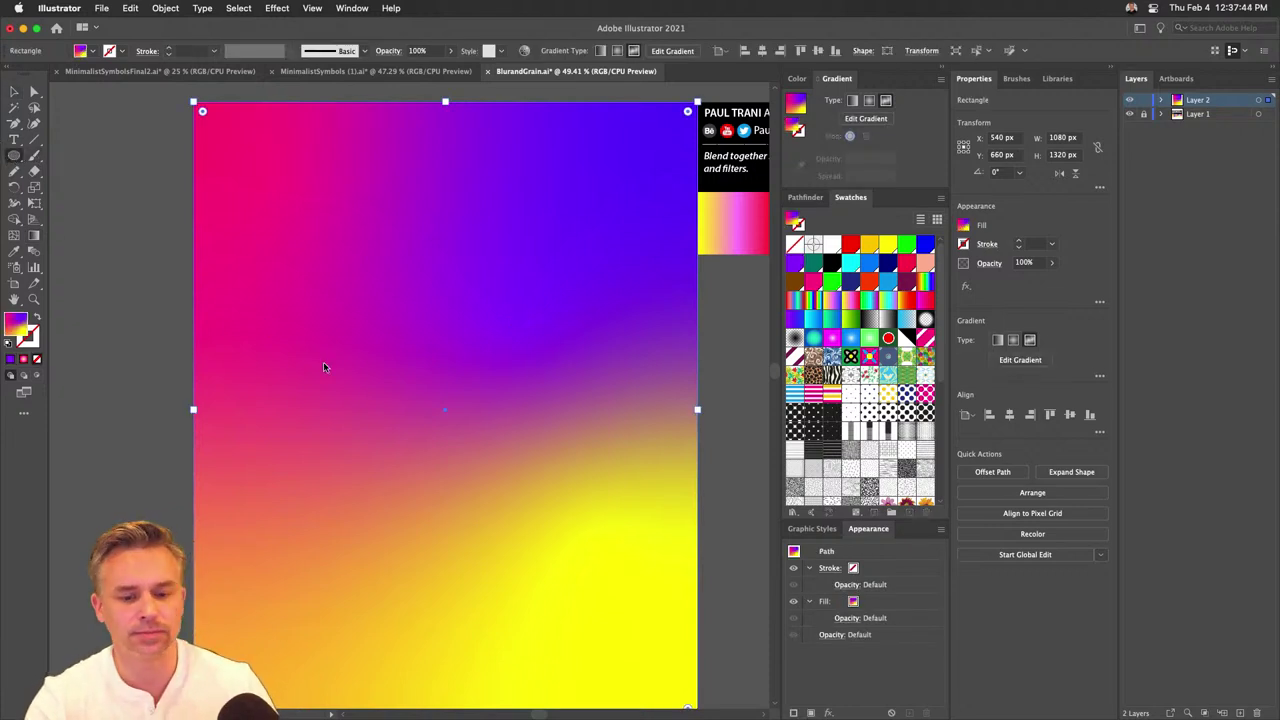
drag(337, 274, 579, 532)
click(14, 94)
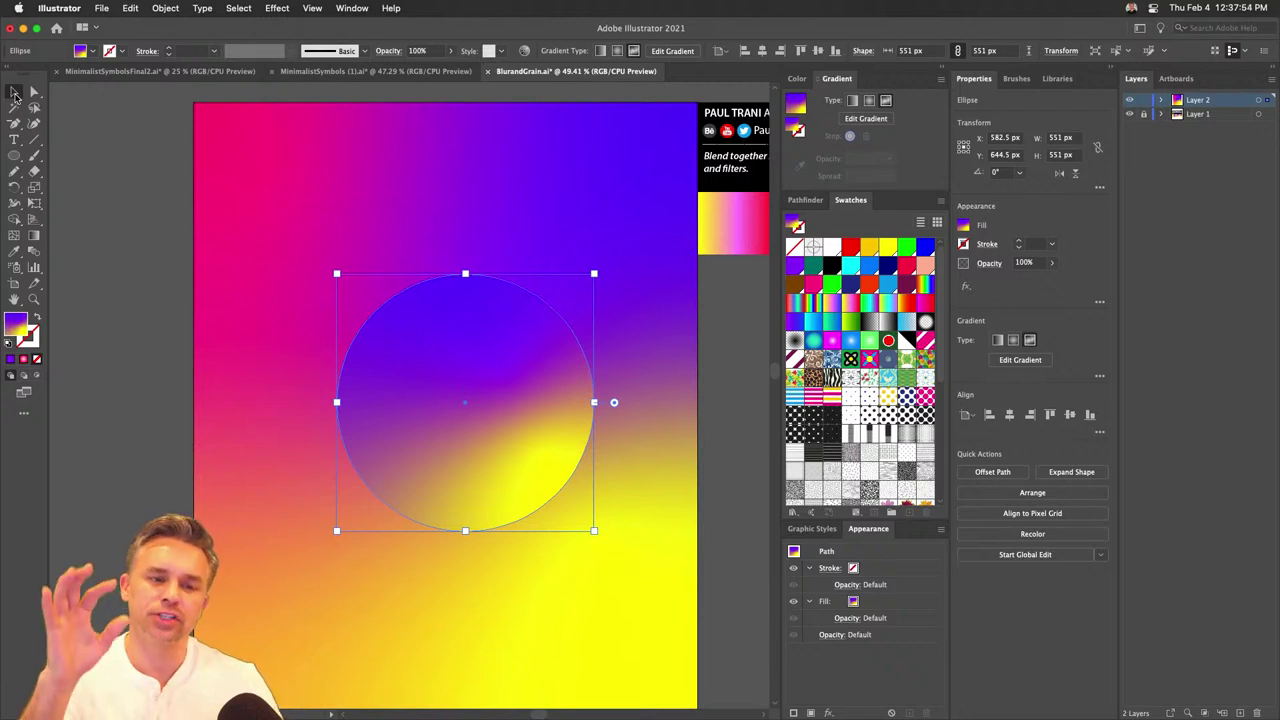
drag(408, 382, 378, 482)
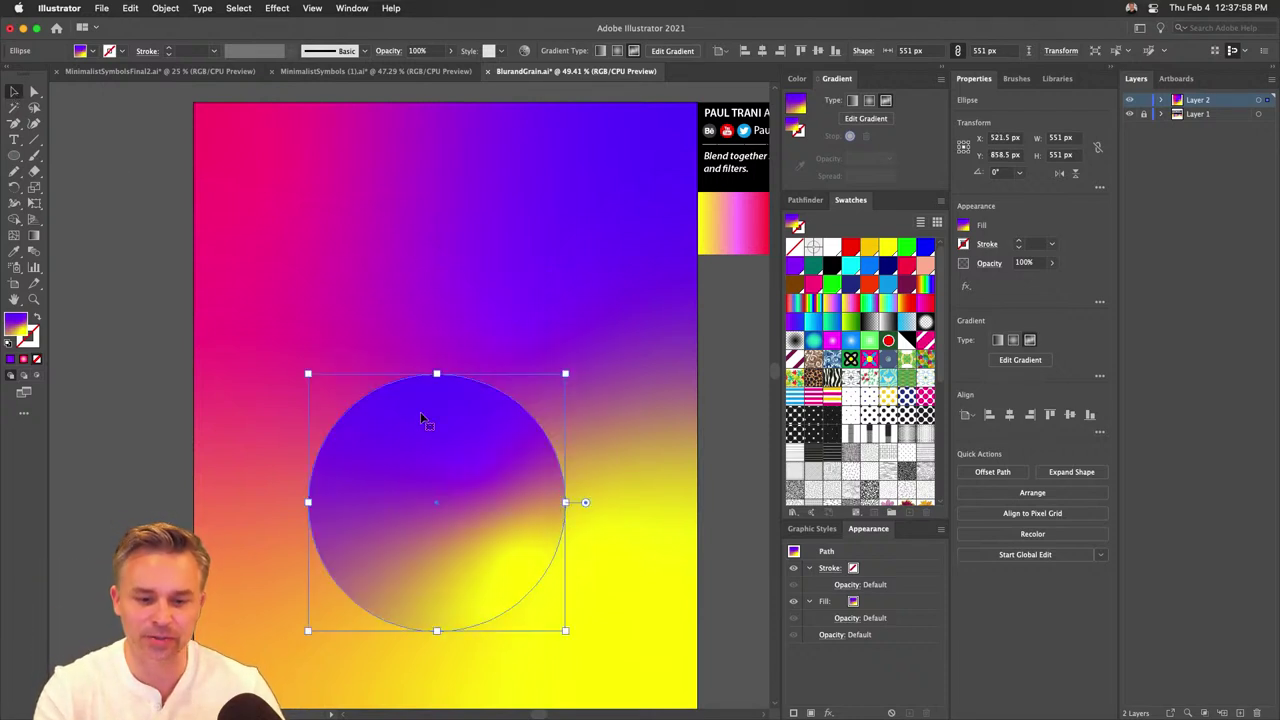
scroll(421, 427, down, 2)
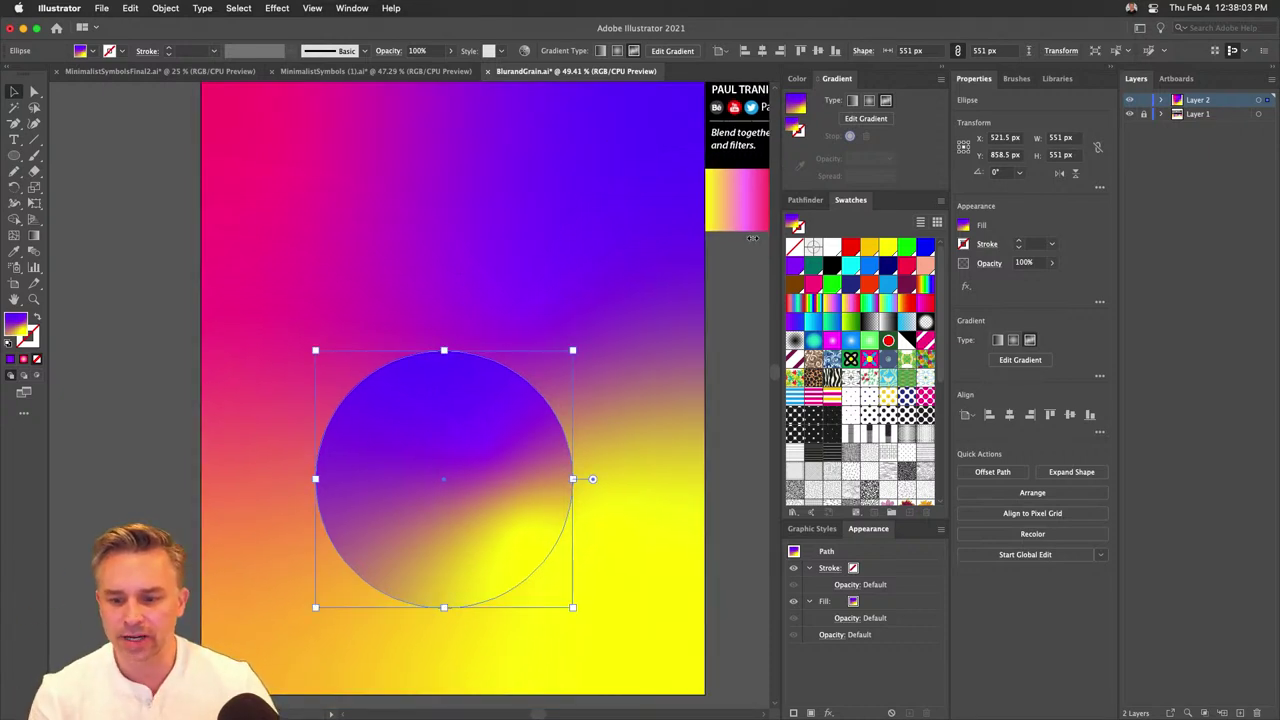
click(552, 391)
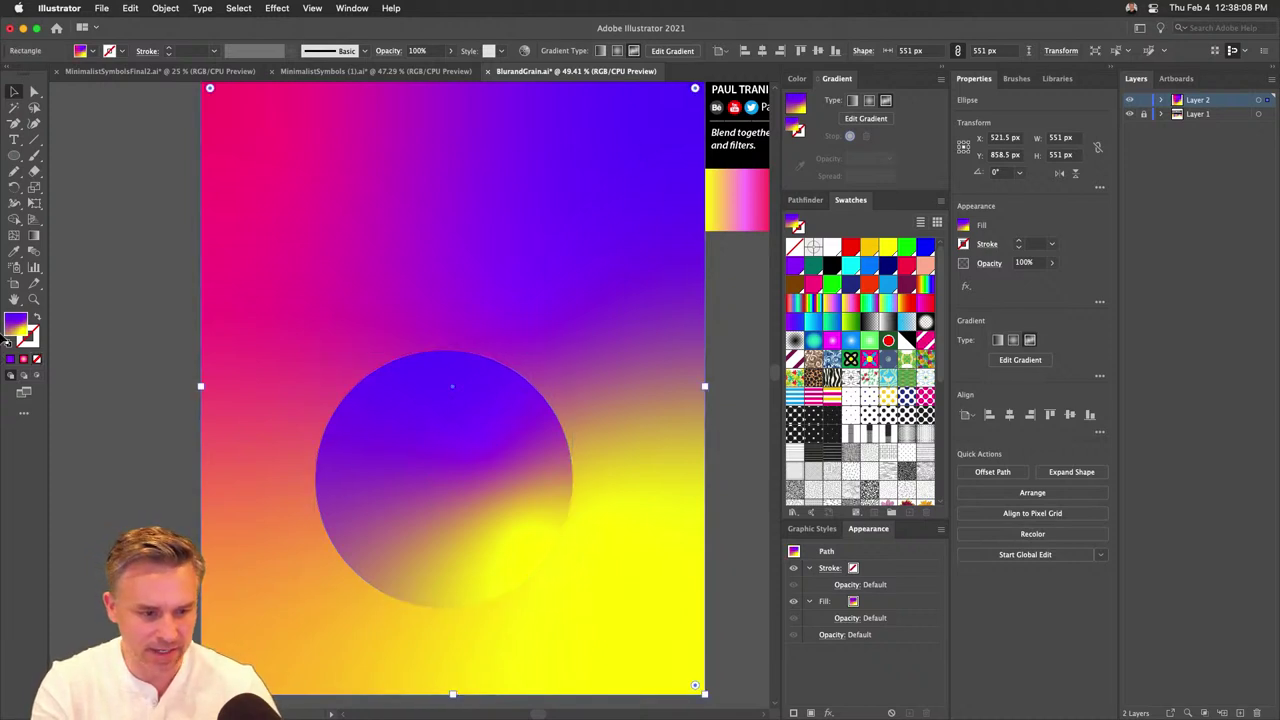
click(450, 455)
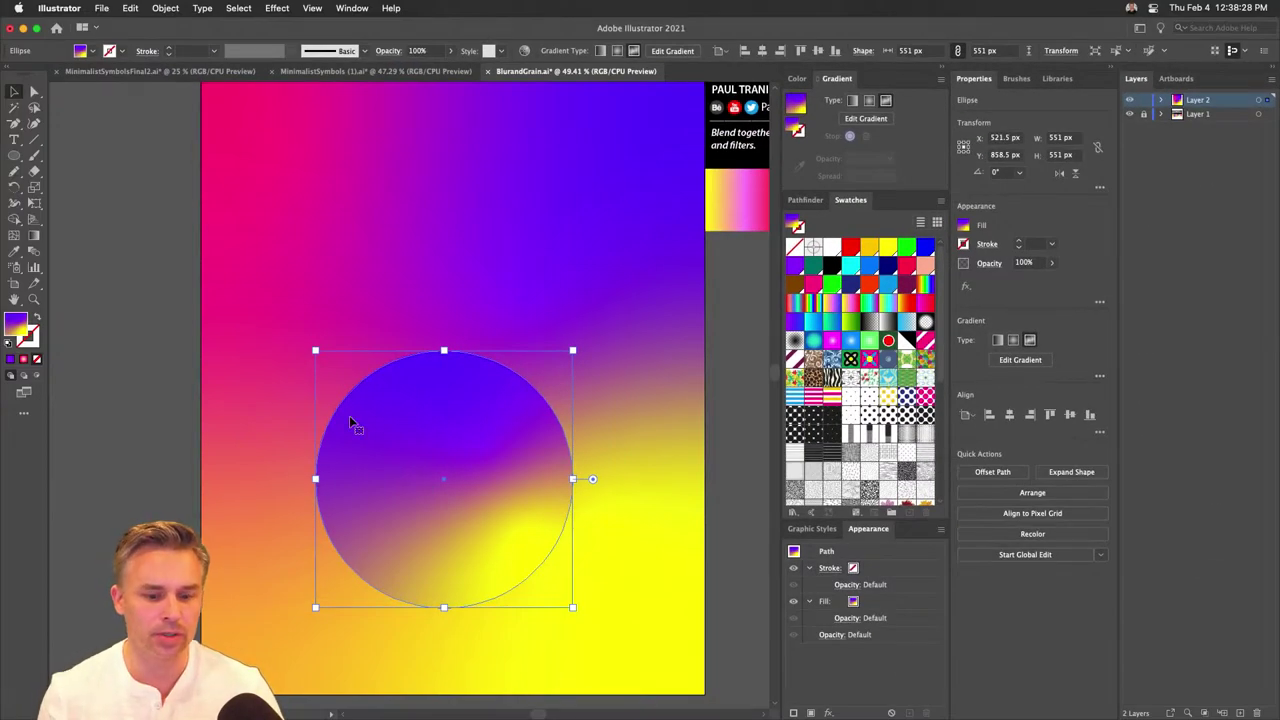
Switch to Finder, close the "This Mac" search window, and return to Illustrator.
mouse_move(305, 716)
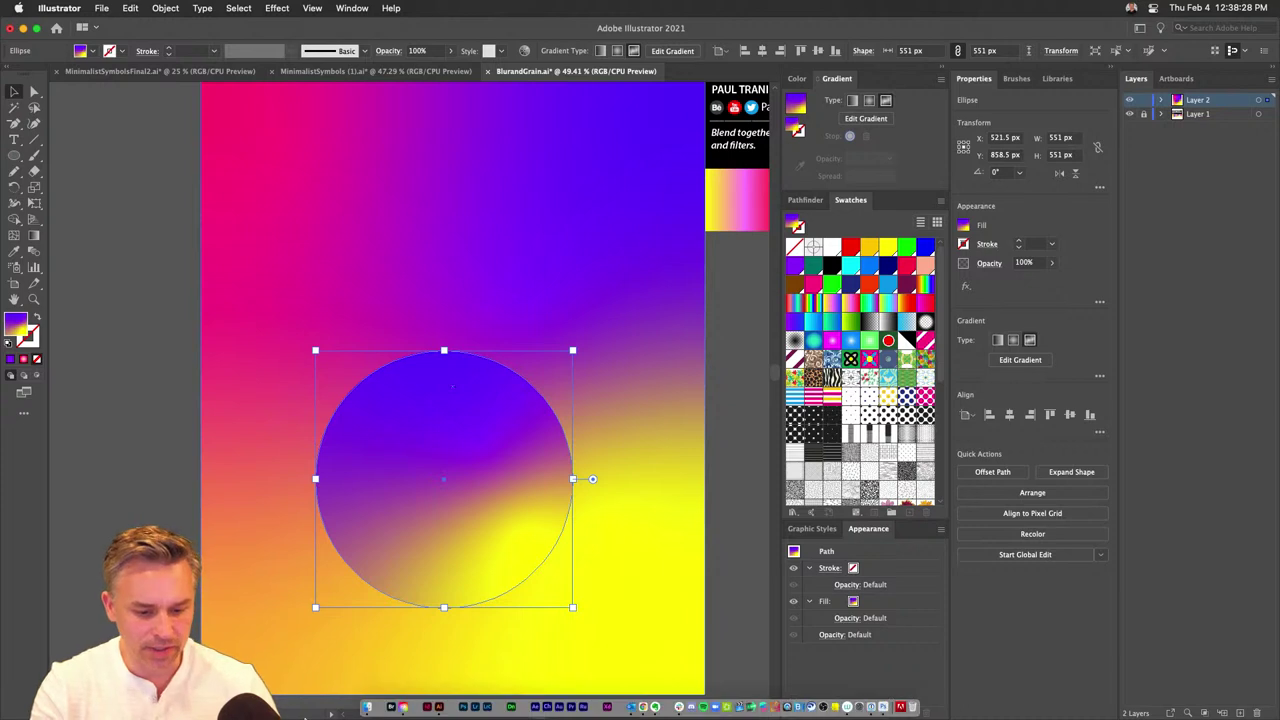
click(367, 708)
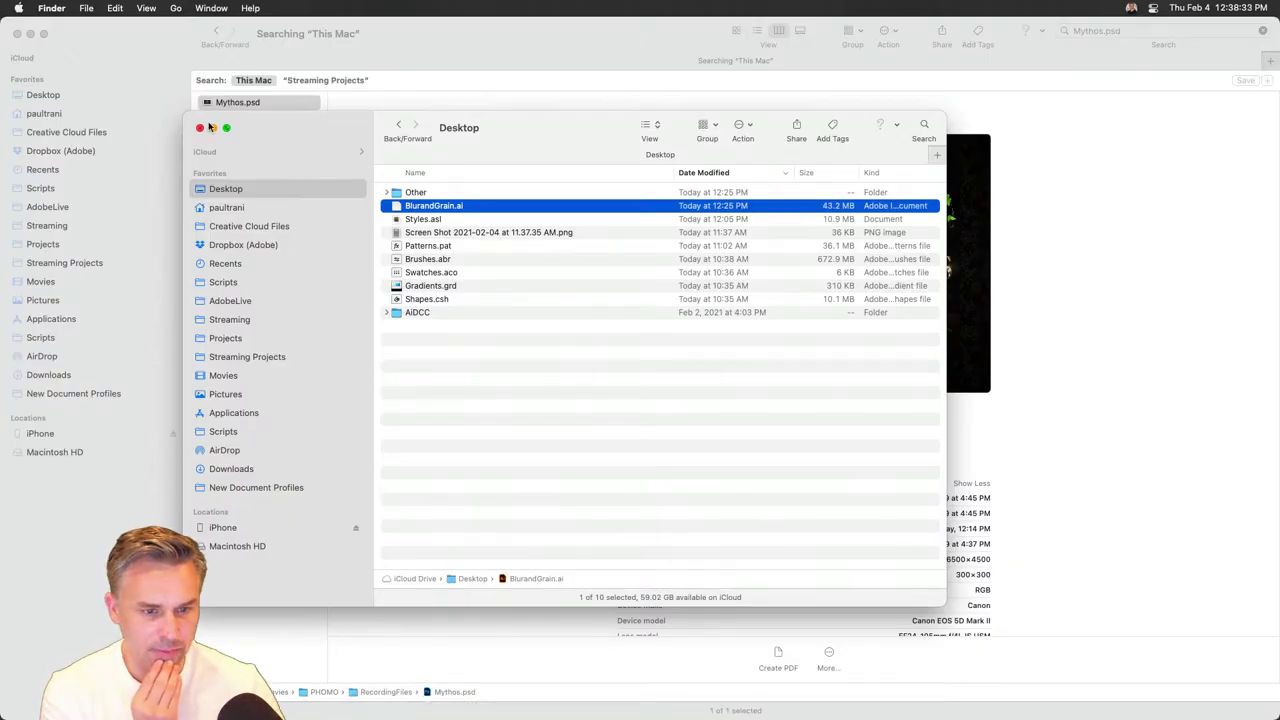
click(16, 33)
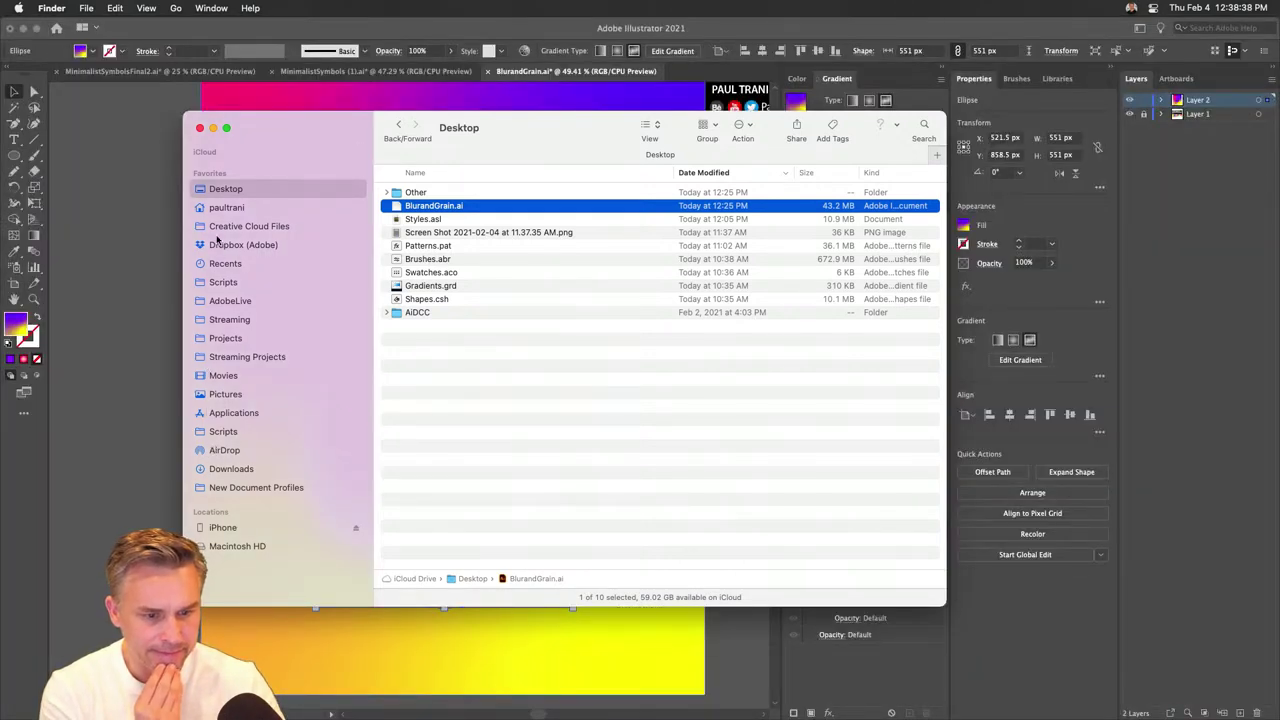
click(145, 334)
Examine the example thumbnails beside the artboard and the gradient artwork up close.
scroll(440, 260, right, 5)
scroll(440, 260, up, 2)
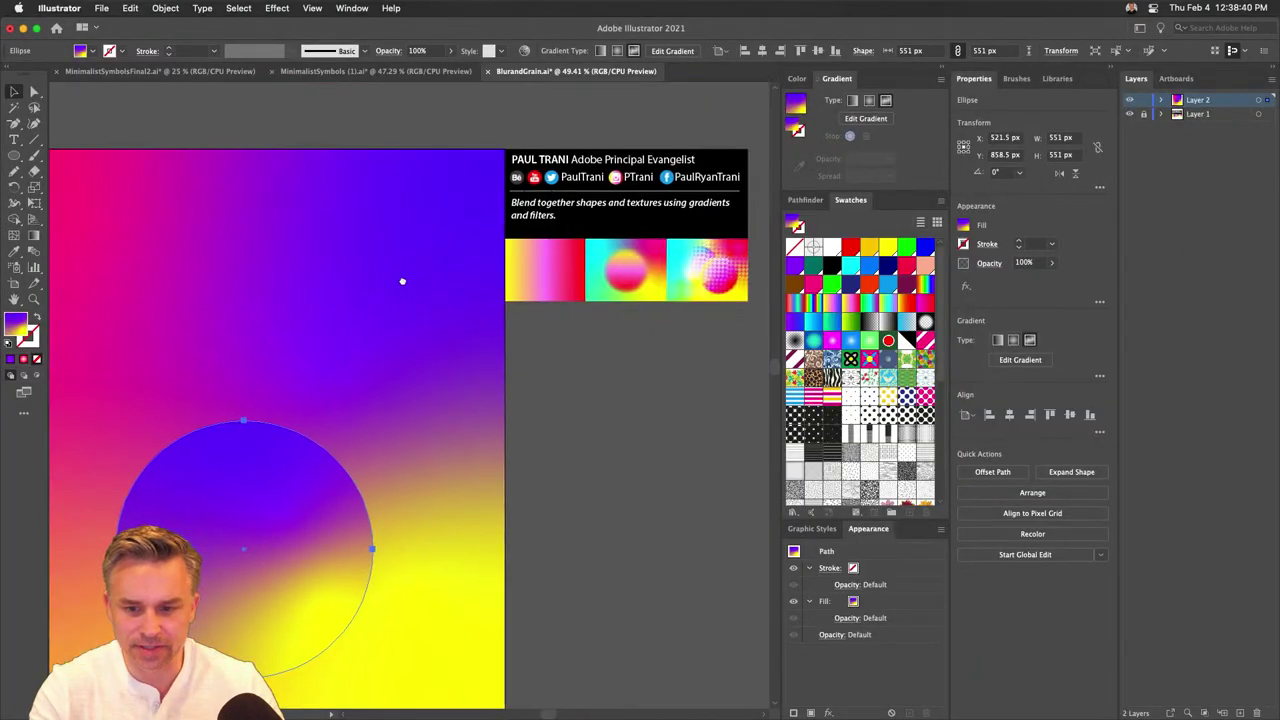
key(super+equal)
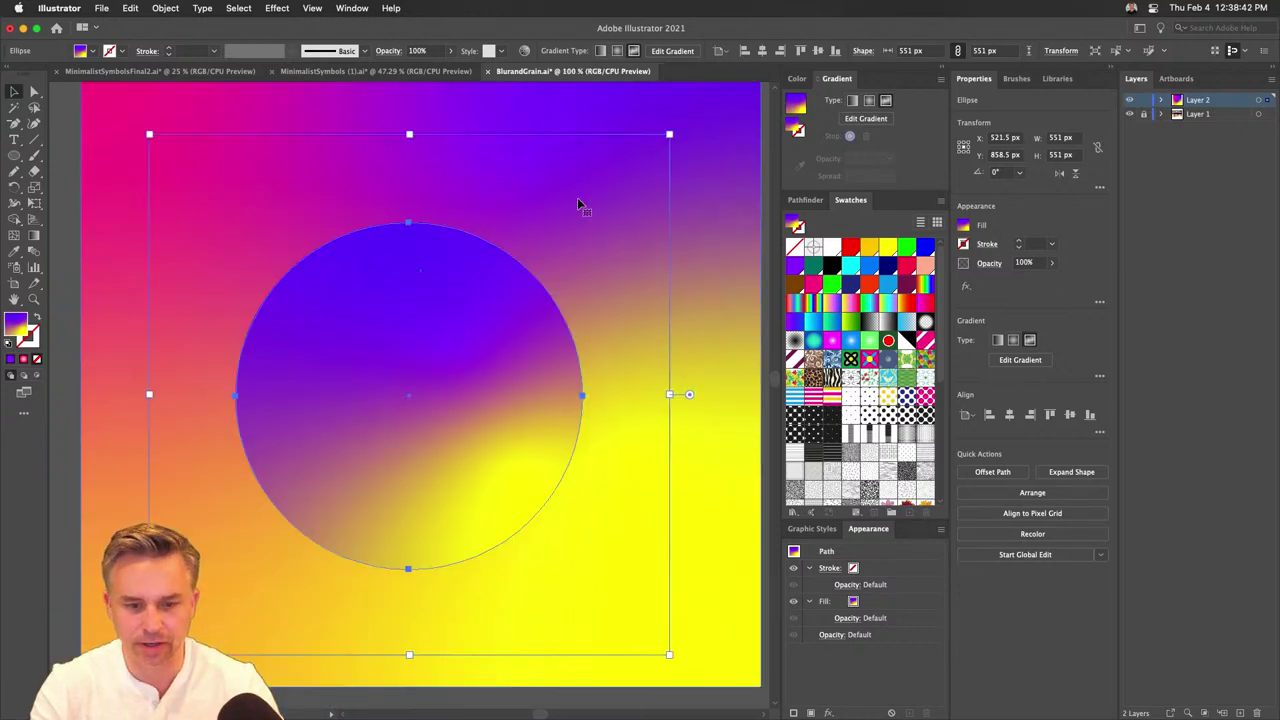
key(super+equal)
key(super+equal)
scroll(577, 197, right, 10)
scroll(577, 197, up, 8)
drag(543, 240, 166, 469)
drag(472, 300, 206, 465)
scroll(426, 378, left, 15)
scroll(426, 378, down, 5)
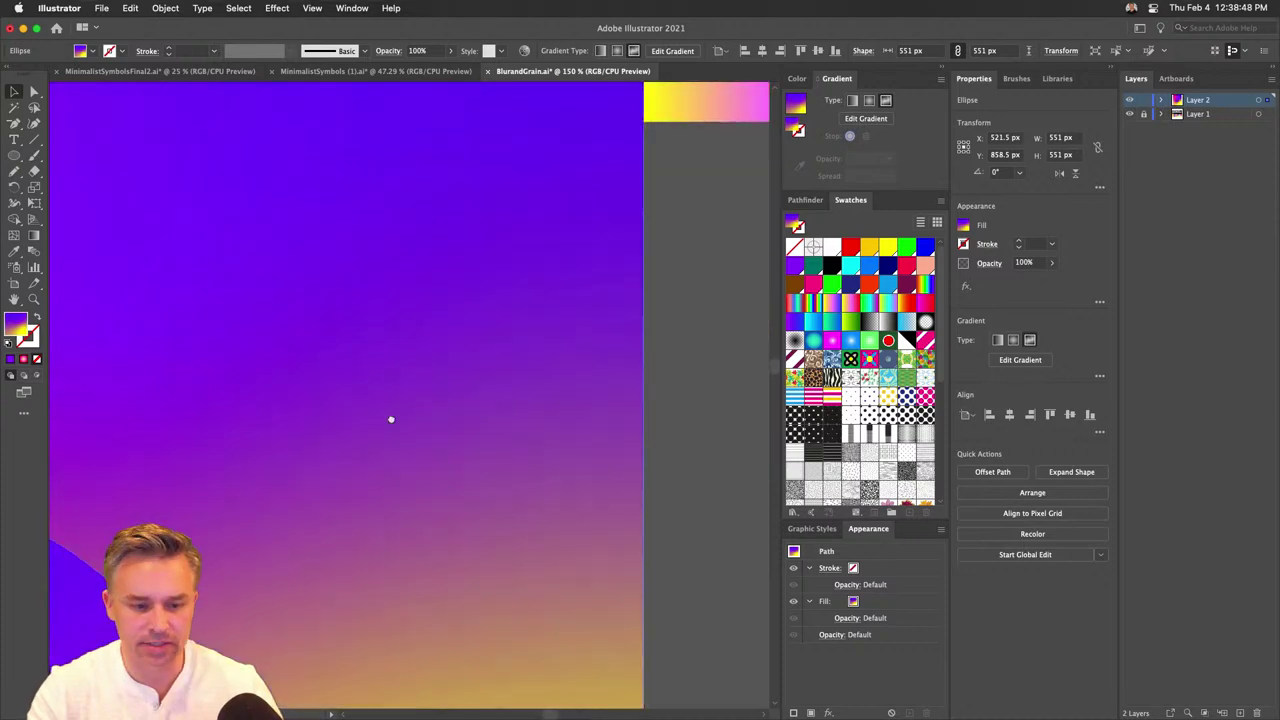
Duplicate the gradient circle about 384 px straight up so the copy overlaps the top of the original.
key(super+minus)
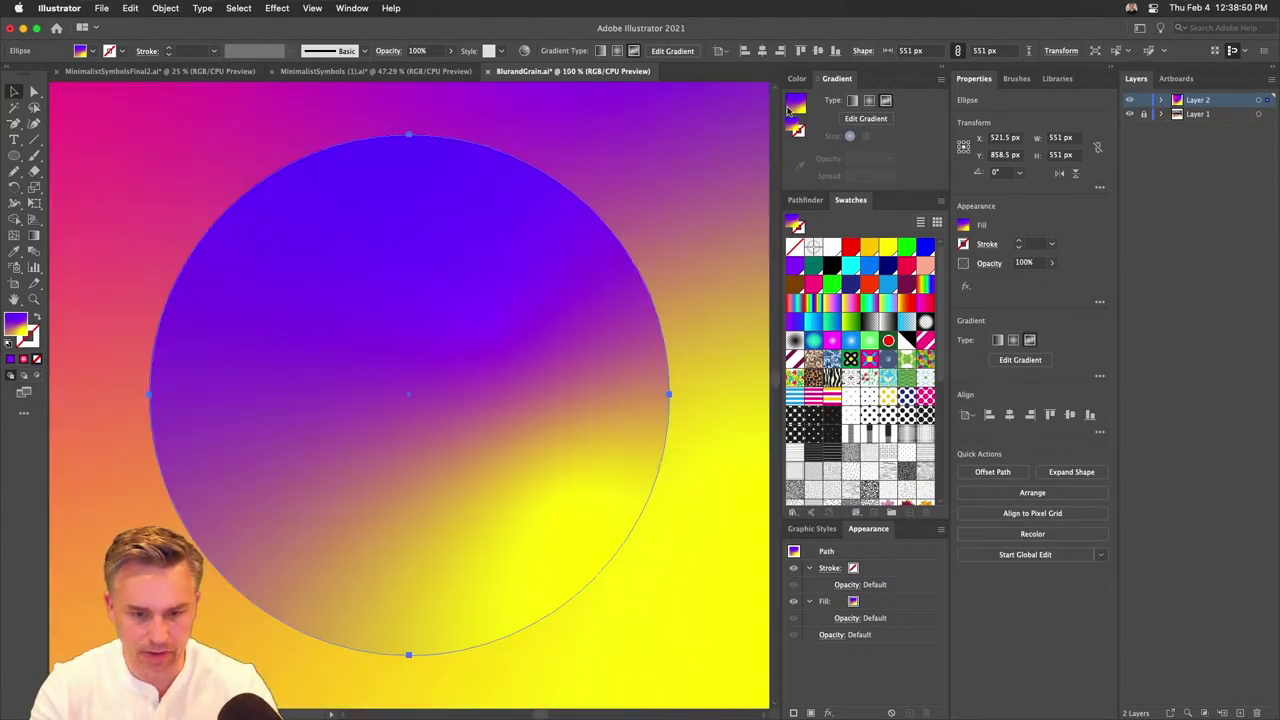
key(super+minus)
drag(388, 195, 390, 358)
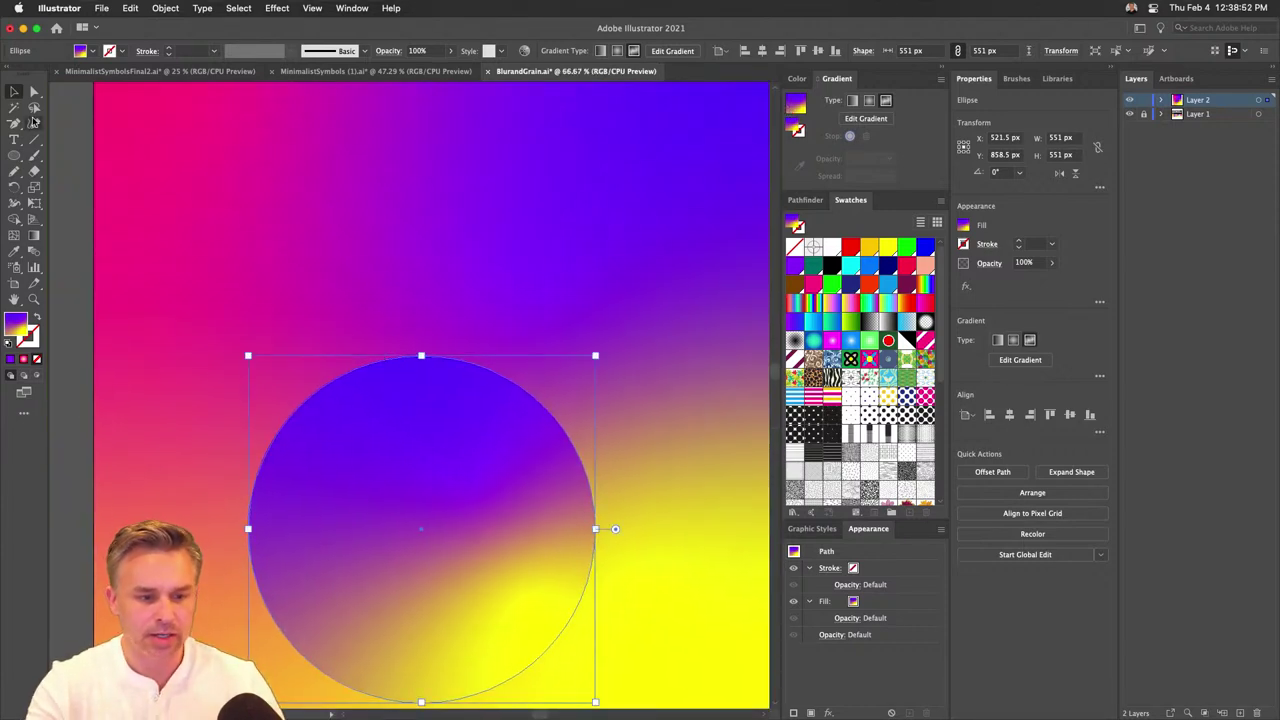
drag(345, 490, 366, 254)
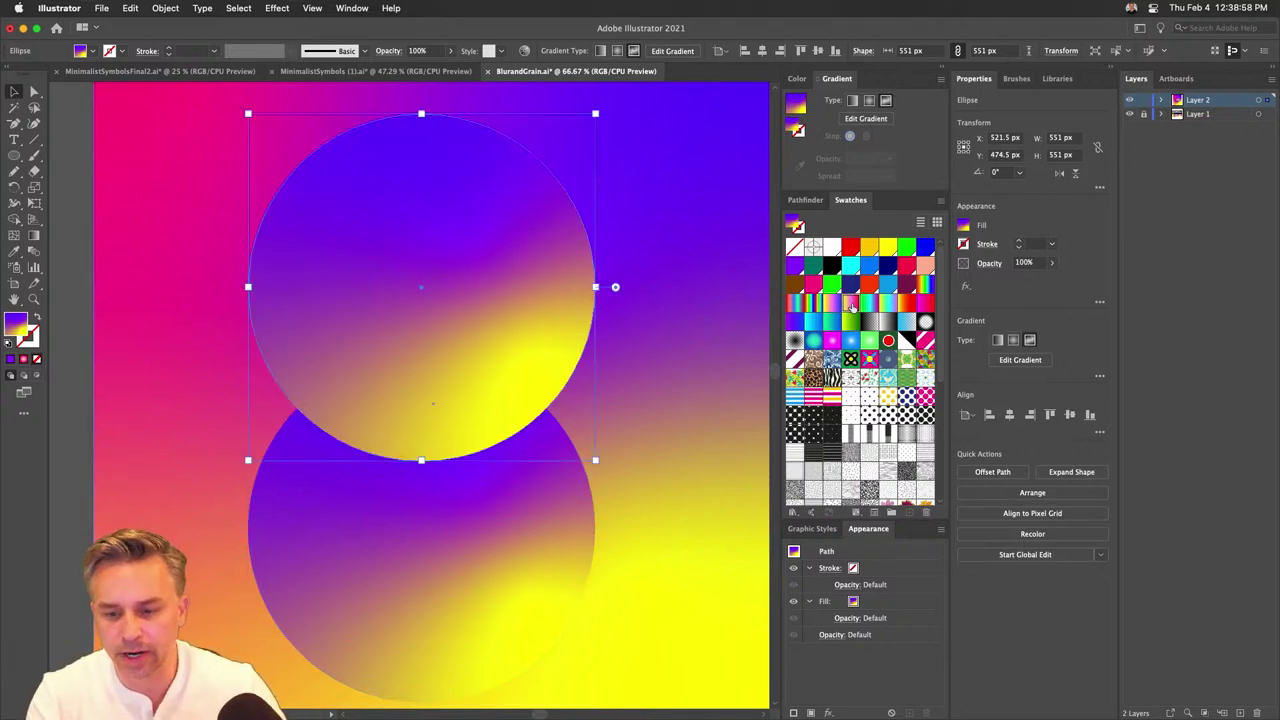
Switch the upper circle's fill to a freeform gradient with yellow points at its upper left and lower right.
click(852, 306)
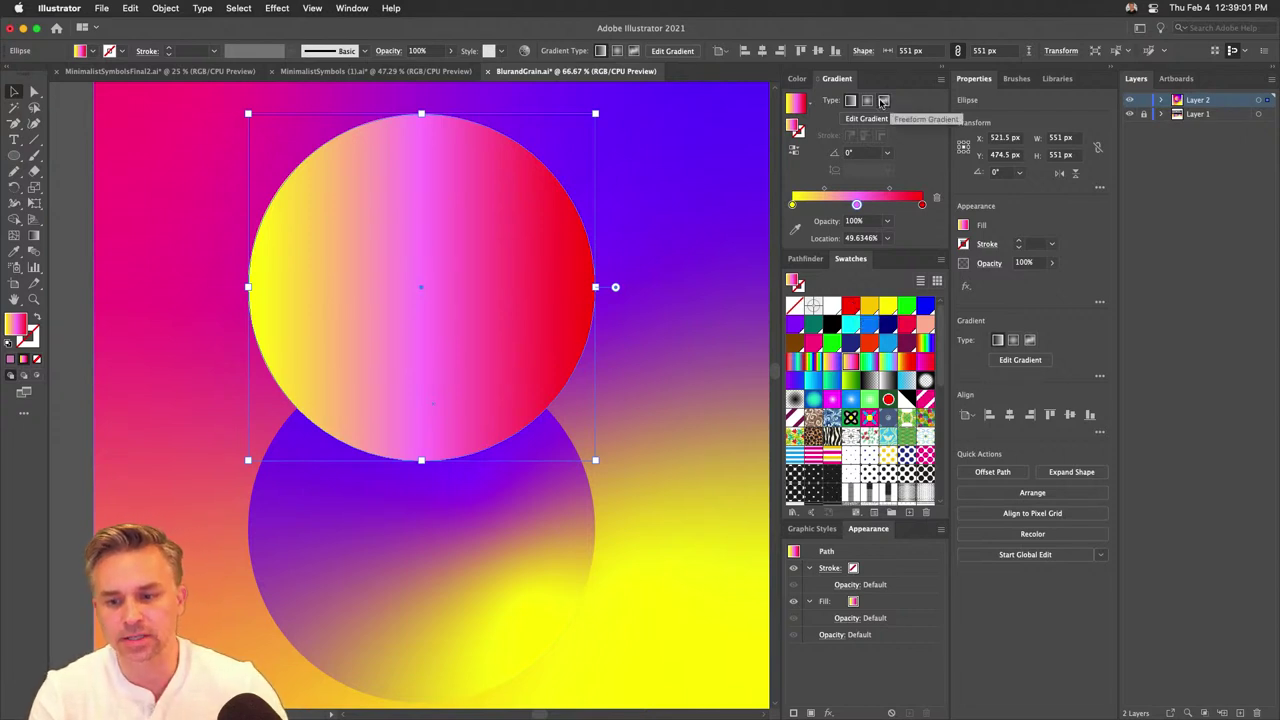
click(883, 101)
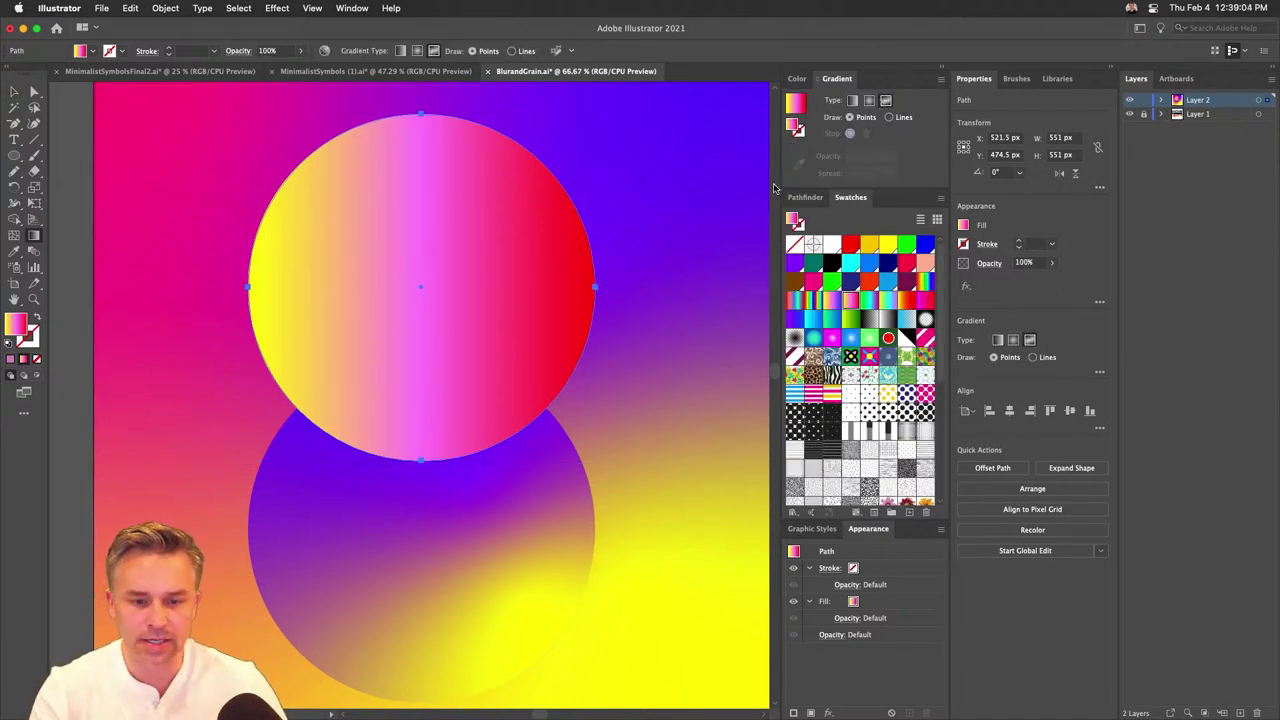
click(330, 181)
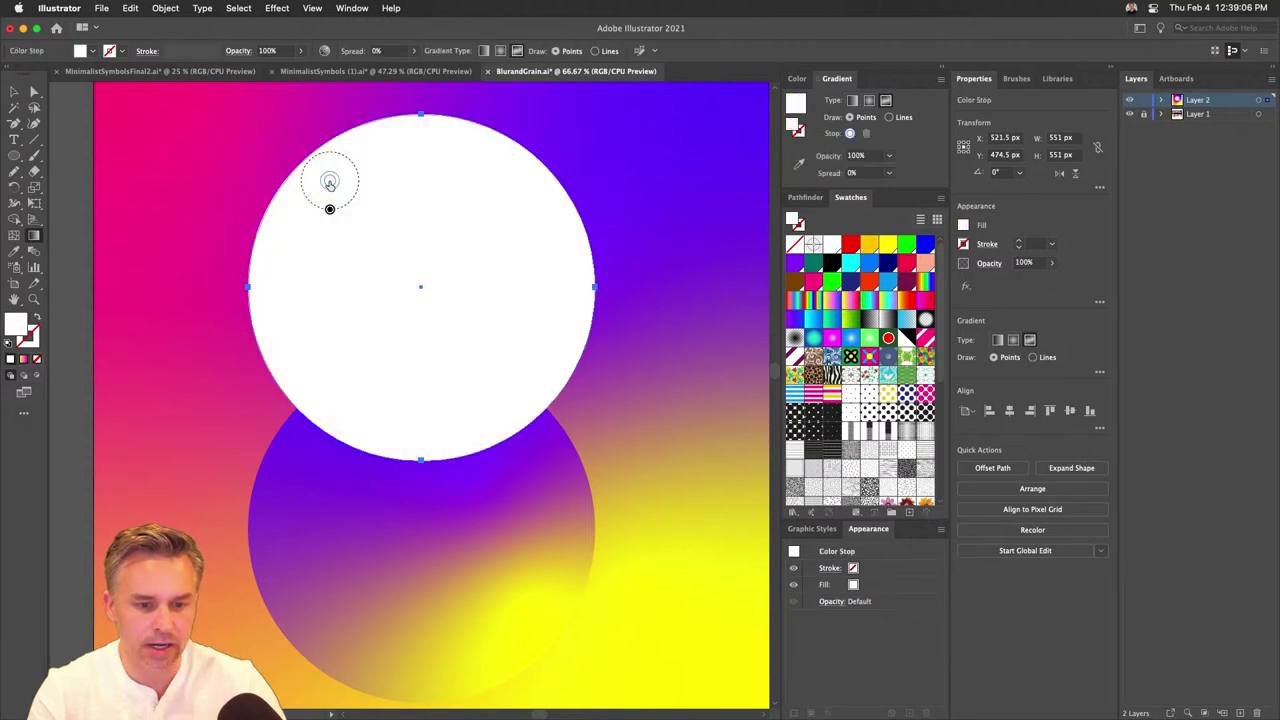
double_click(330, 181)
click(211, 228)
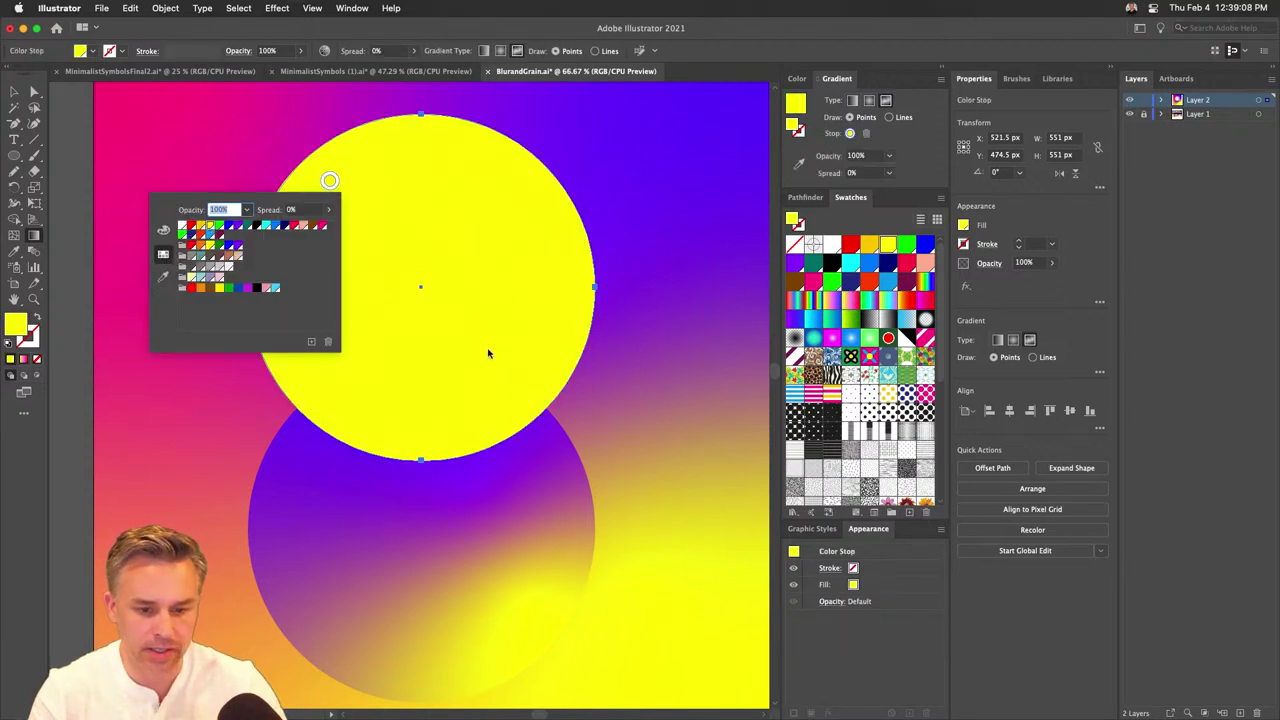
click(481, 375)
drag(330, 183, 486, 376)
Recolor the upper-left gradient point magenta and shift the yellow point slightly closer to the circle's lower-right edge.
click(335, 193)
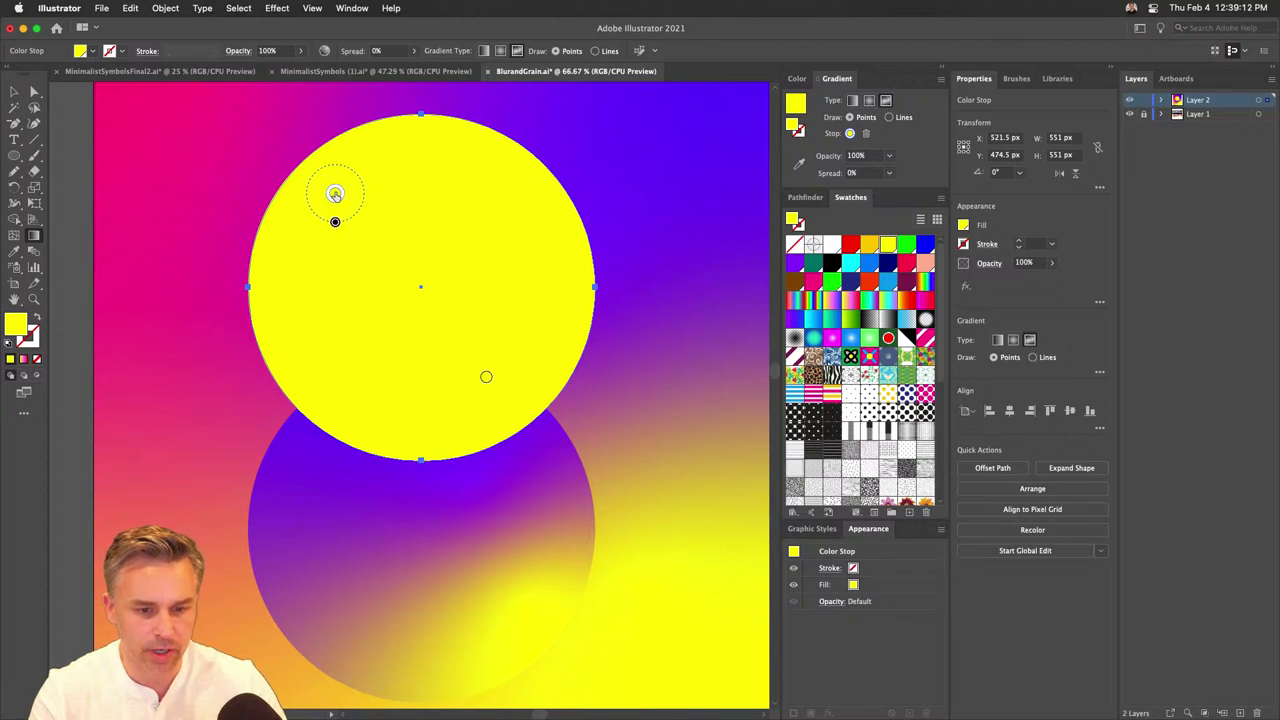
double_click(335, 193)
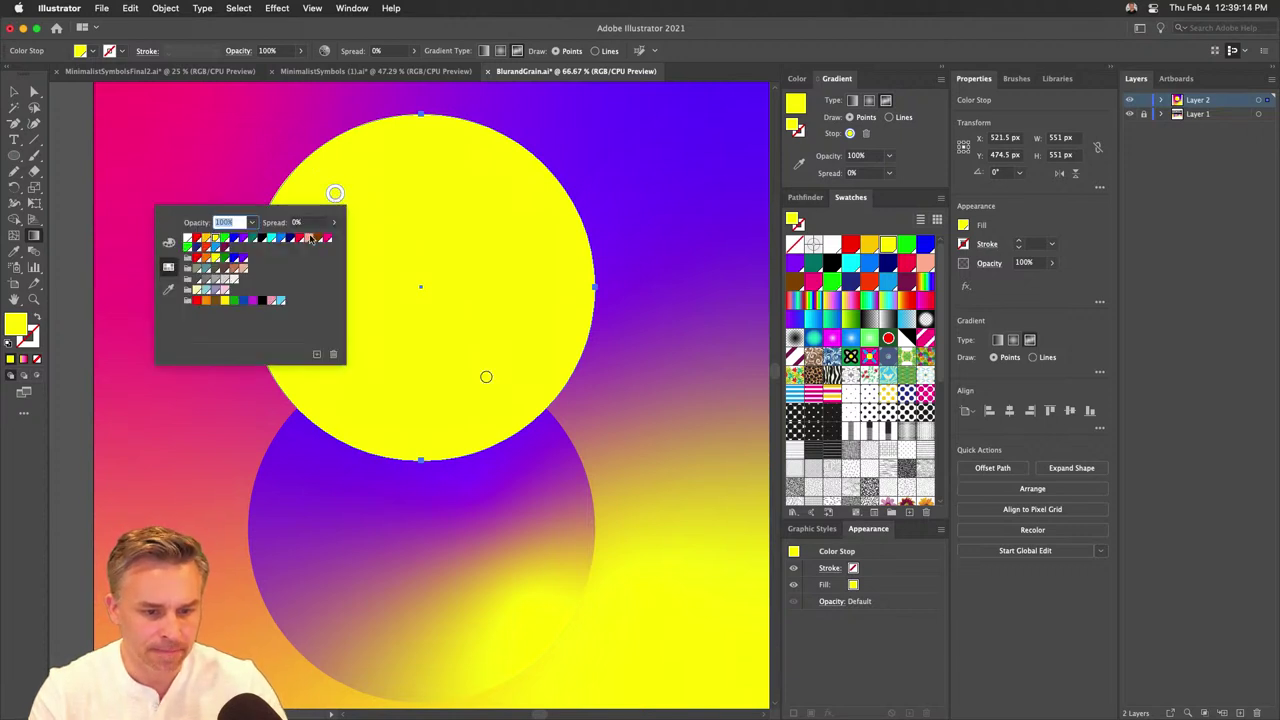
click(327, 239)
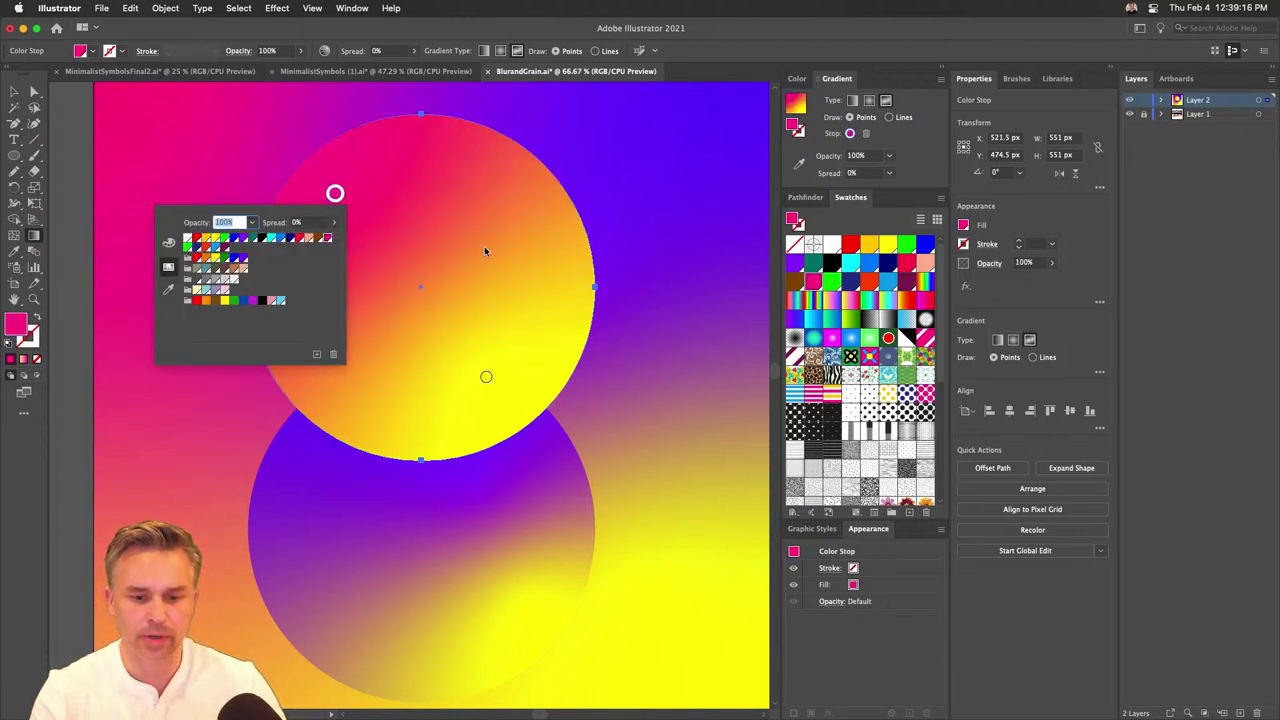
key(Escape)
drag(486, 376, 499, 391)
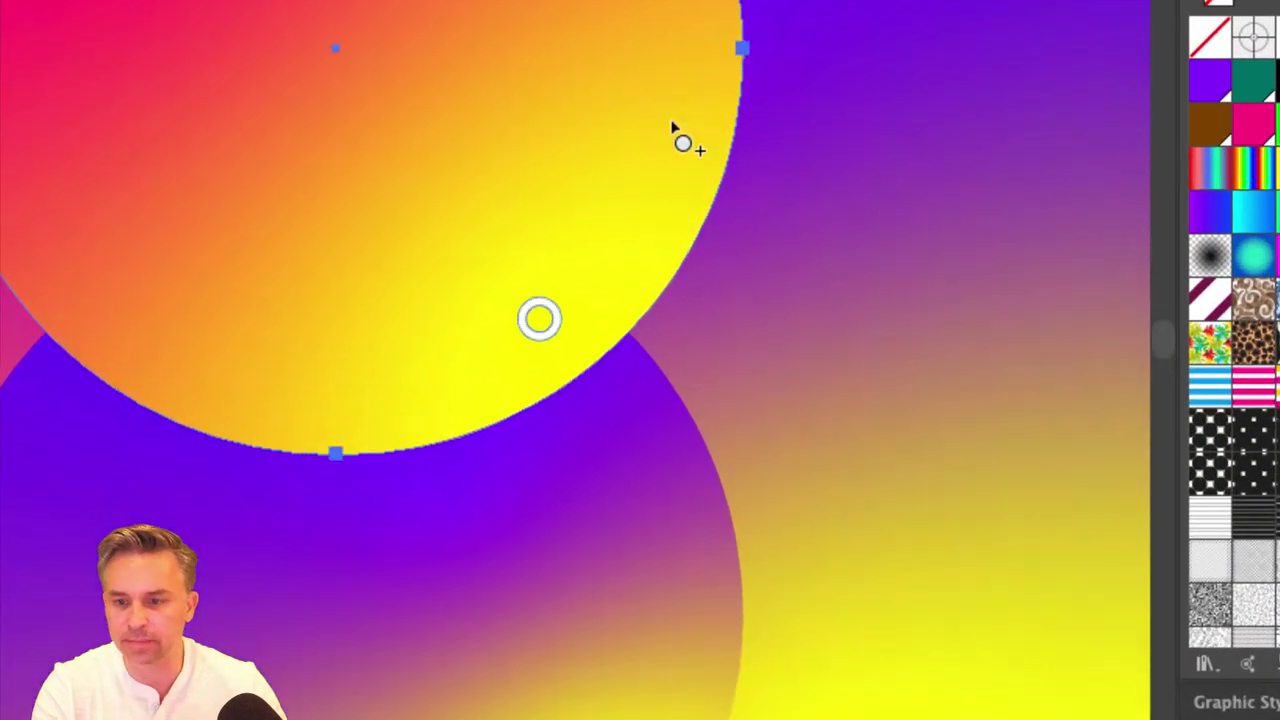
Try adding white gradient points along the upper circle's lower-right edge beside the yellow point.
click(677, 137)
key(super+z)
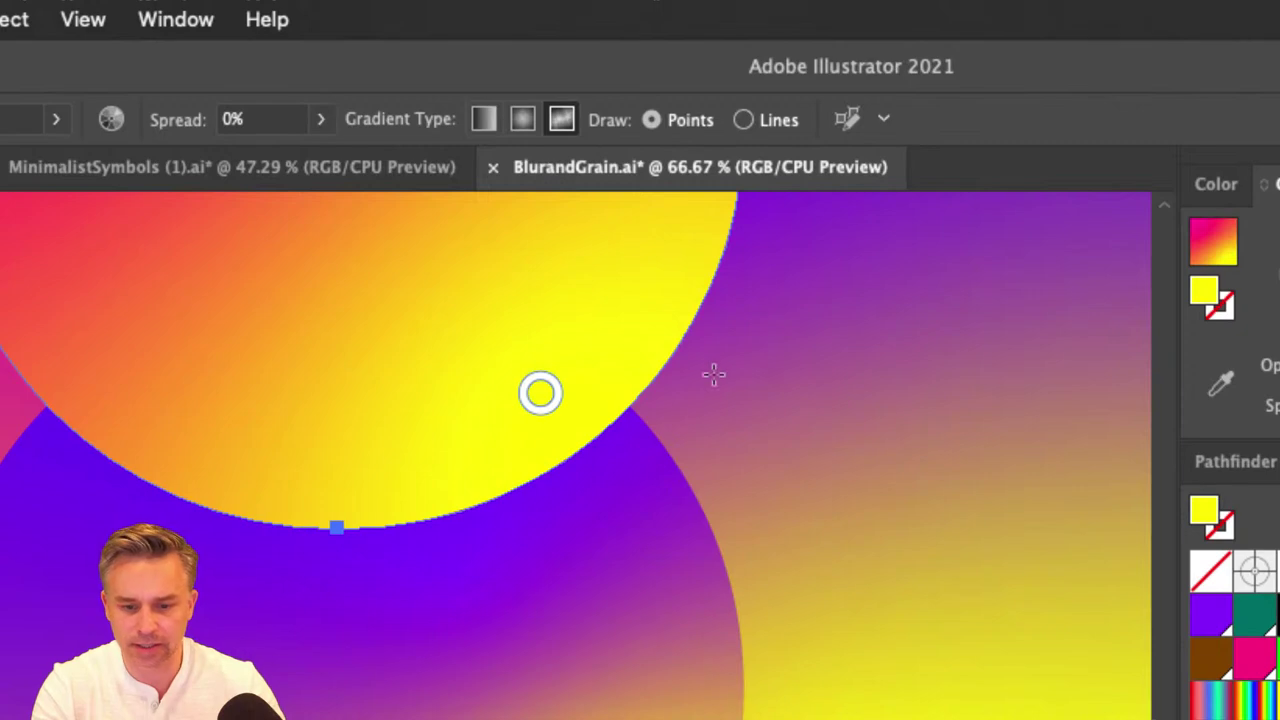
scroll(713, 375, up, 3)
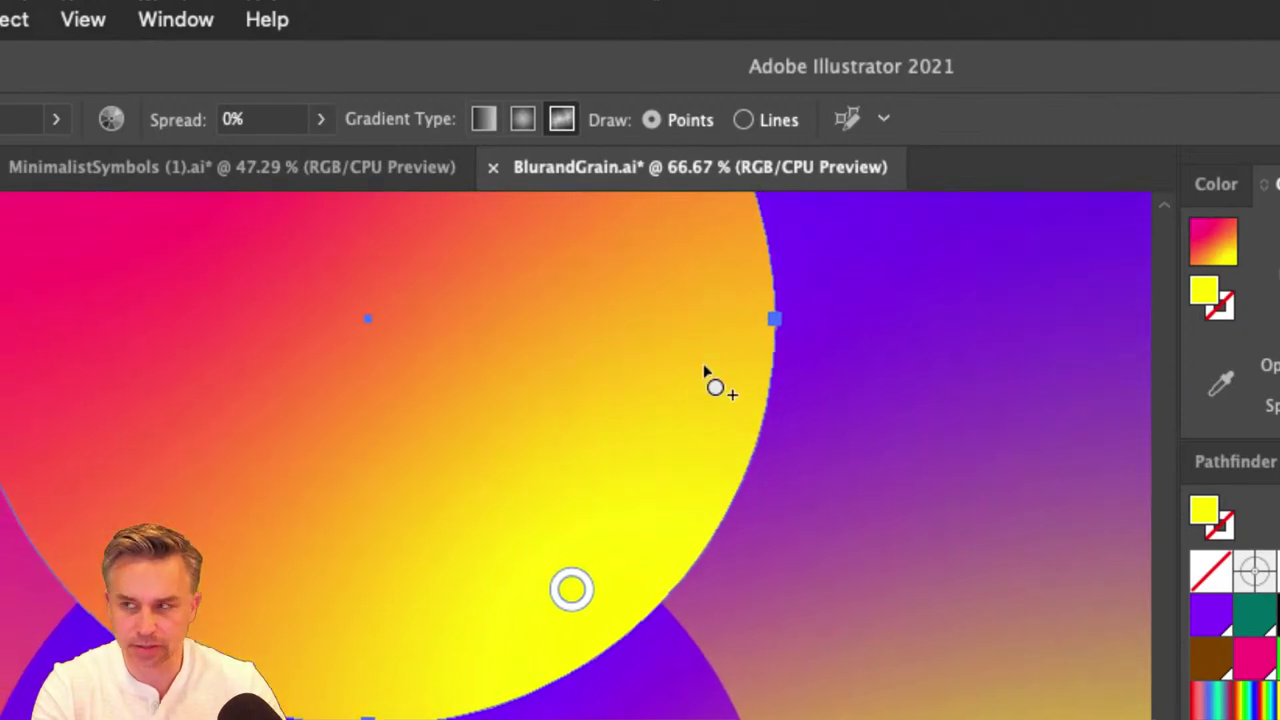
scroll(711, 368, down, 5)
scroll(703, 363, up, 5)
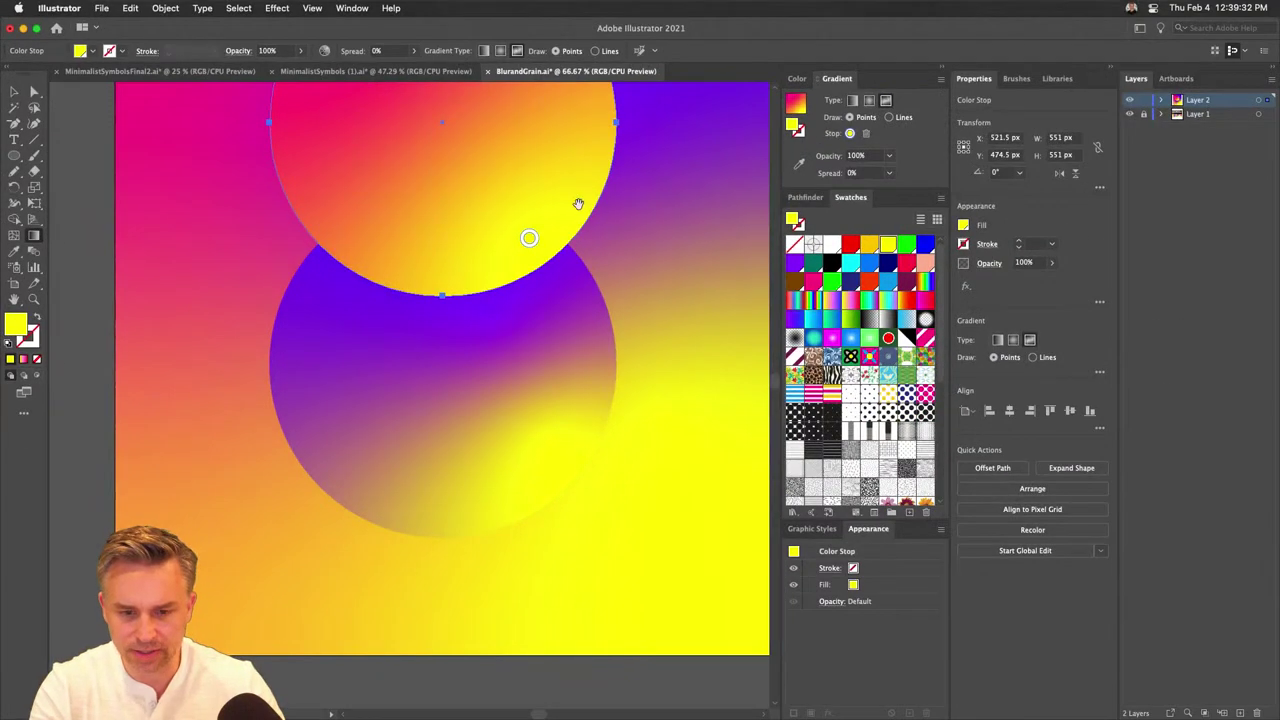
click(571, 177)
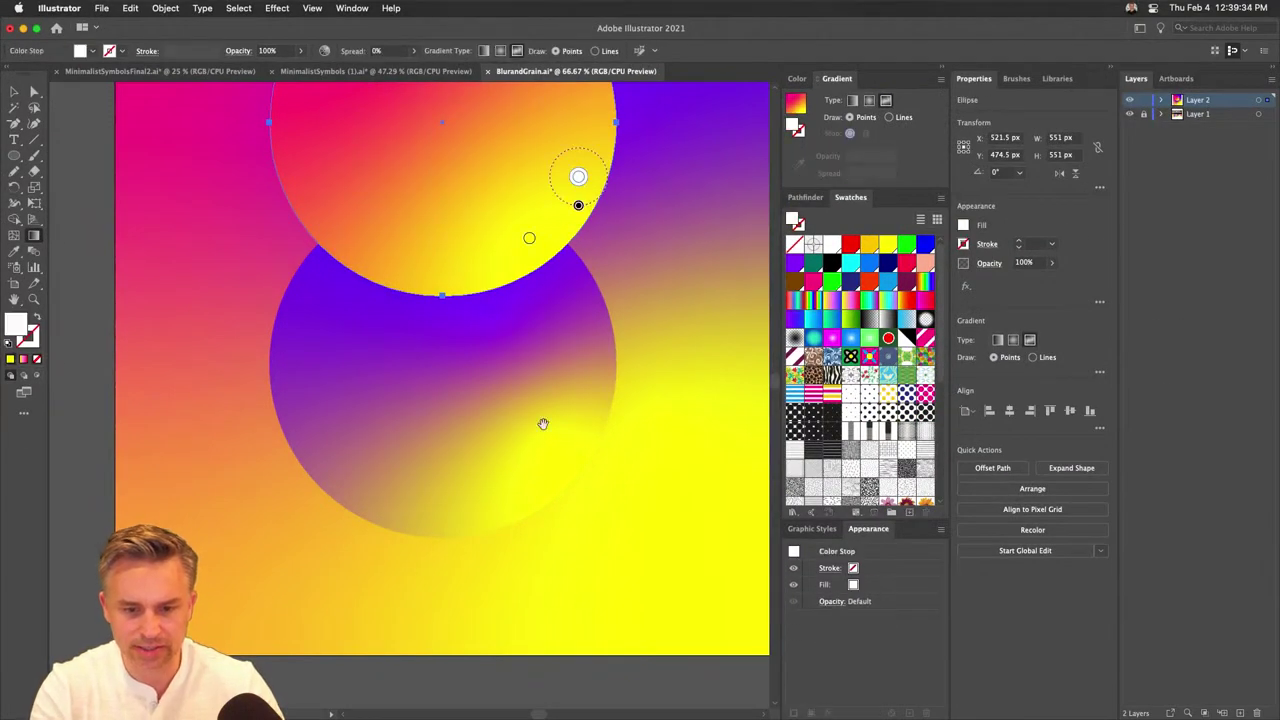
drag(575, 144, 551, 209)
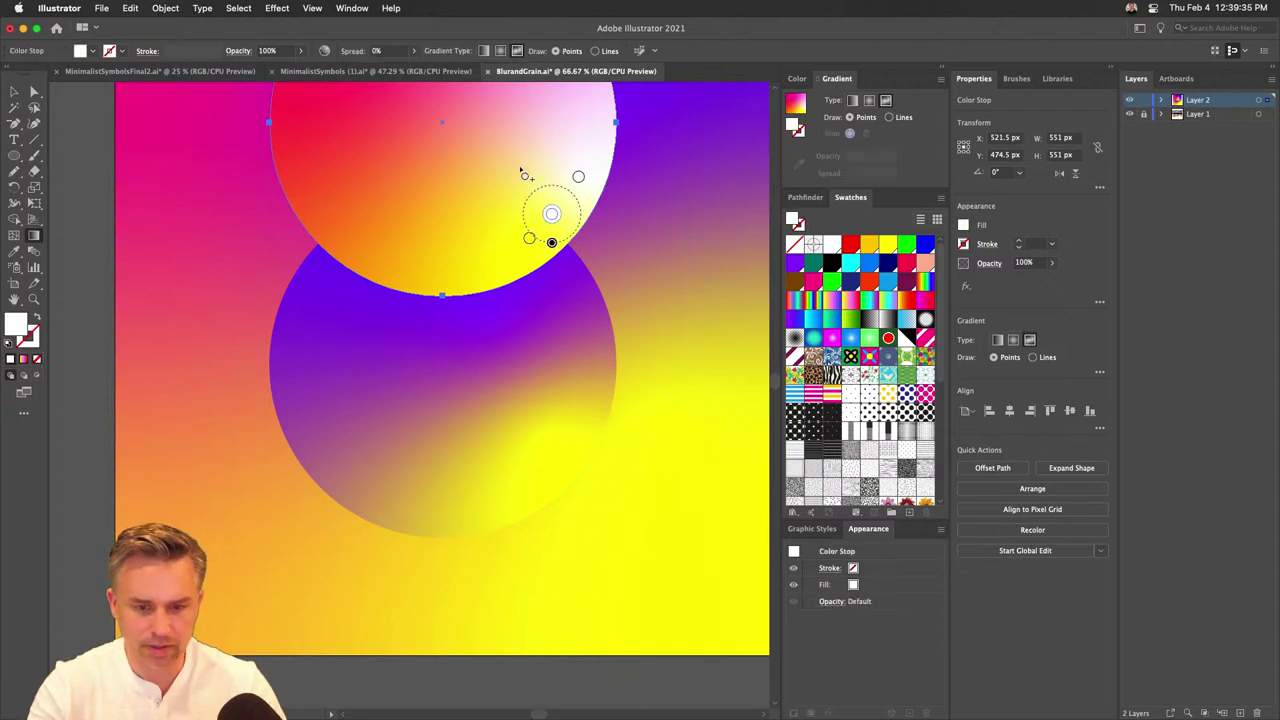
click(11, 90)
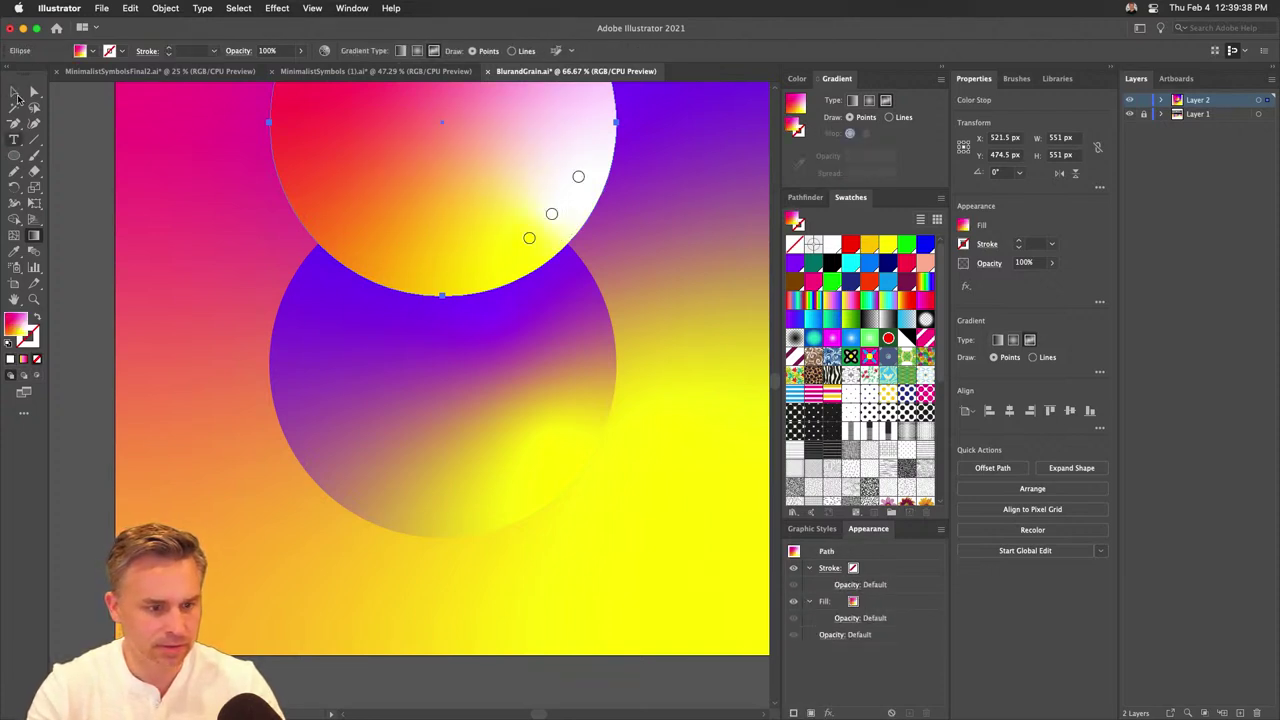
scroll(303, 309, up, 5)
scroll(303, 309, down, 1)
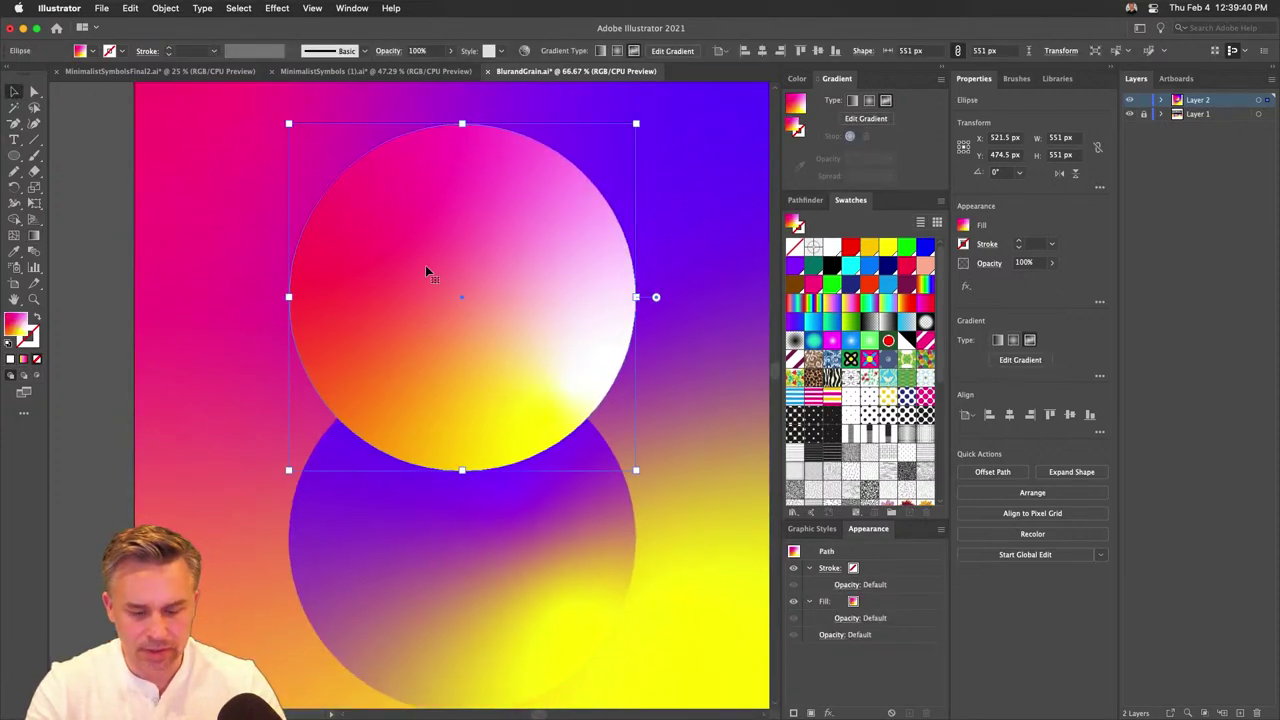
Delete the white points from the upper circle's freeform gradient.
click(34, 236)
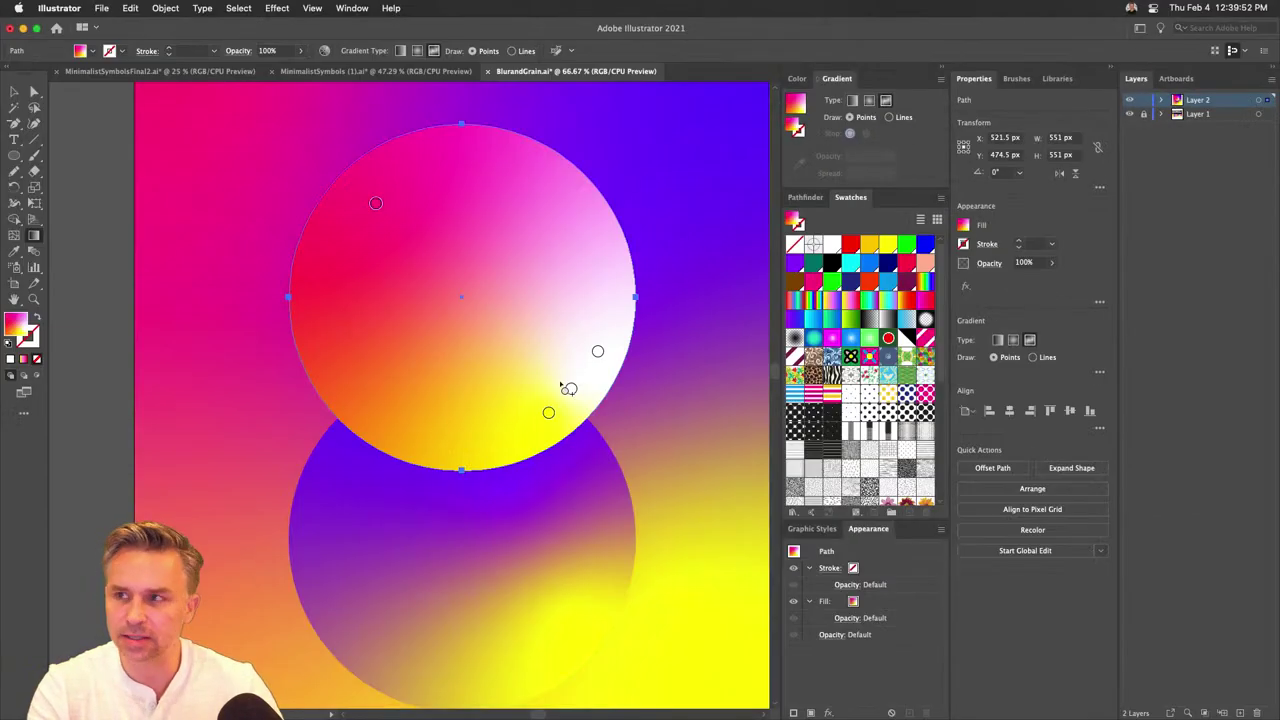
click(597, 351)
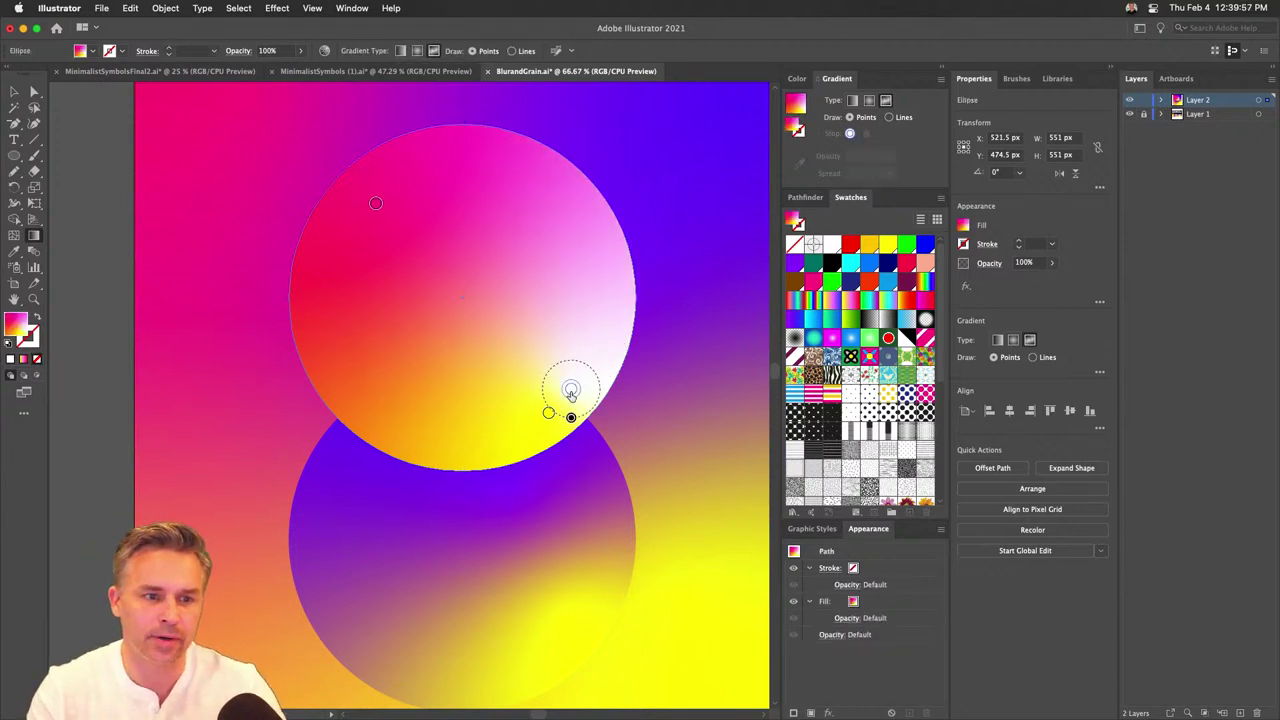
key(Delete)
Using the freeform gradient's Lines mode, draw a curved line of four yellow stops along the upper circle's right edge, starting from the yellow point.
click(548, 413)
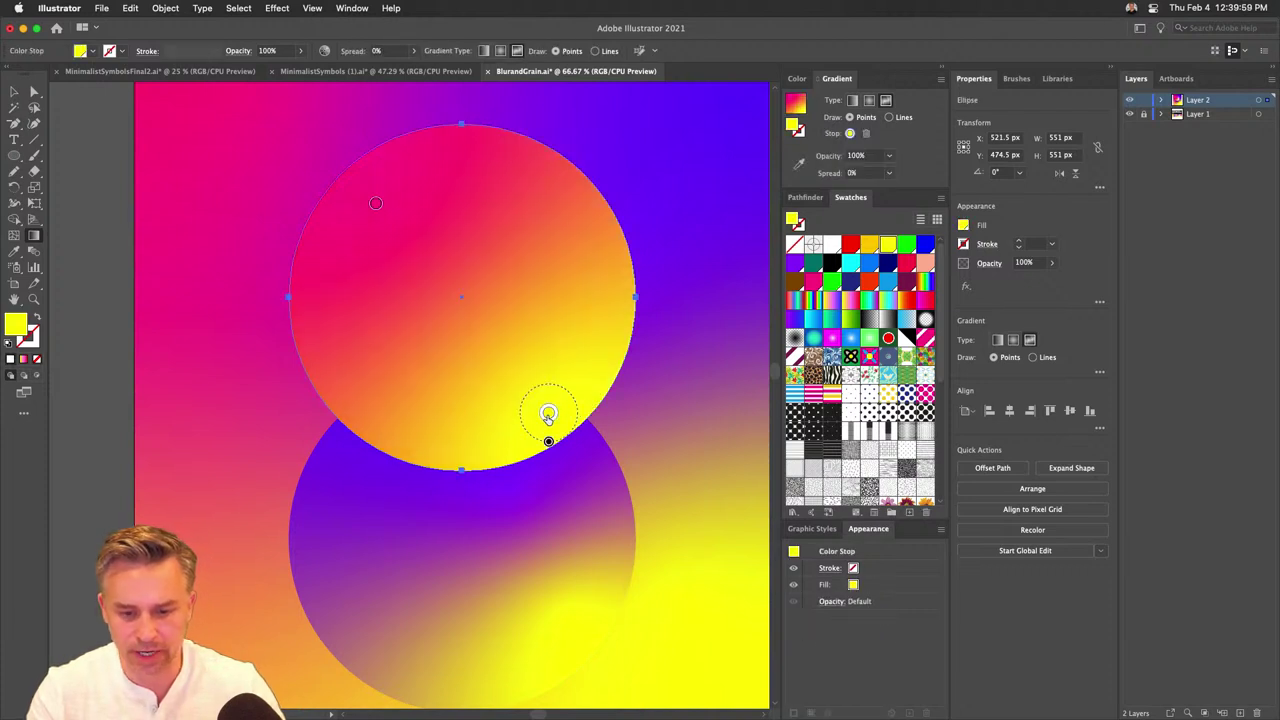
click(889, 118)
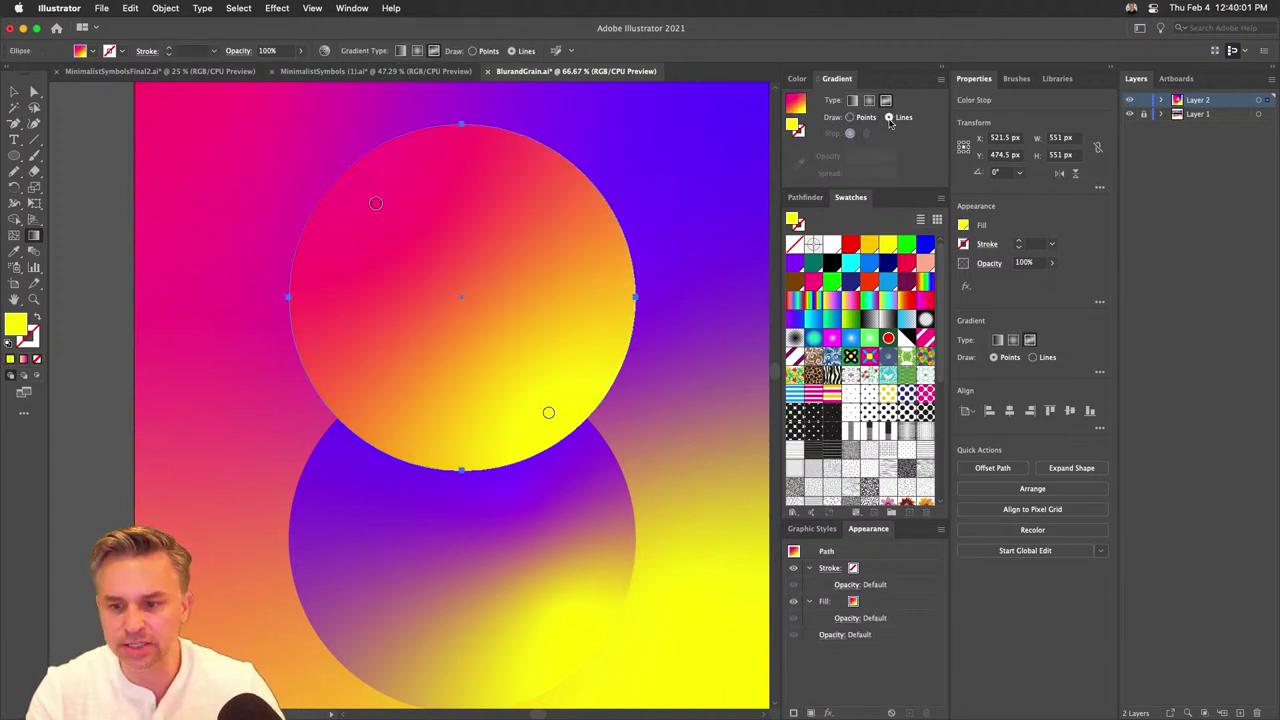
drag(549, 414, 594, 364)
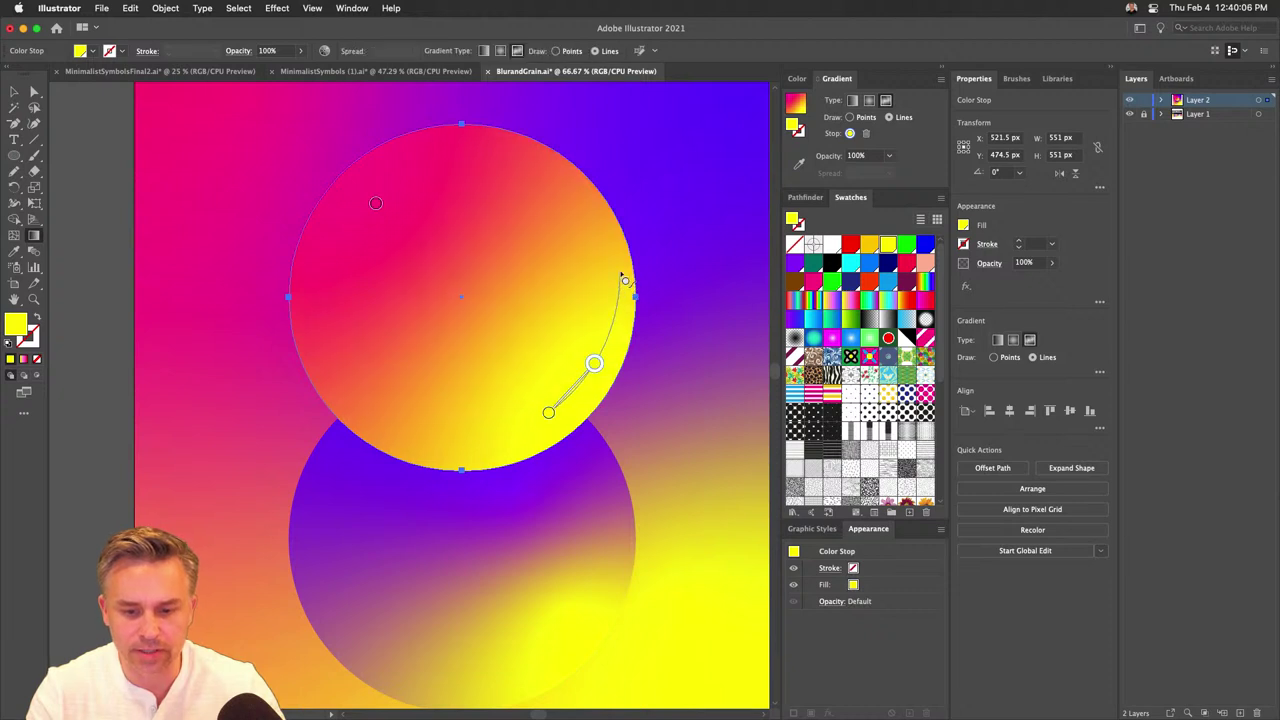
click(620, 263)
click(596, 209)
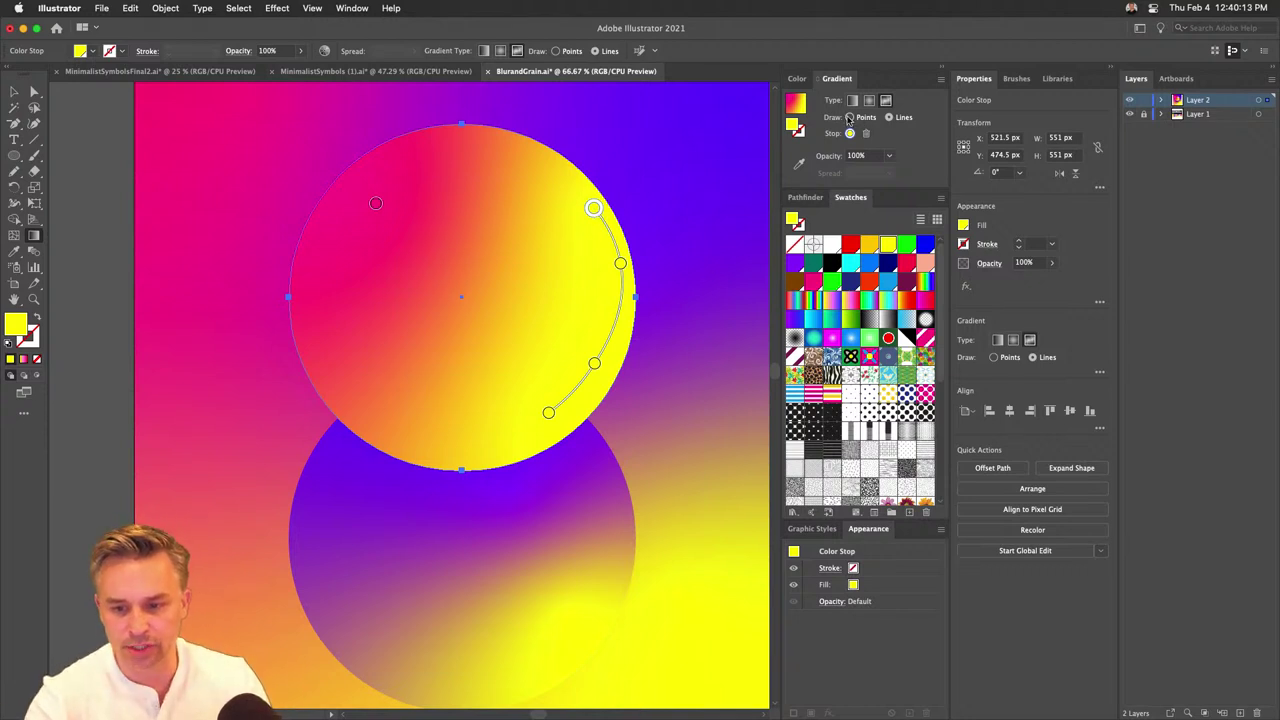
Add a cyan gradient point near the center of the upper circle in Points mode, and deselect the circle.
click(448, 291)
double_click(448, 291)
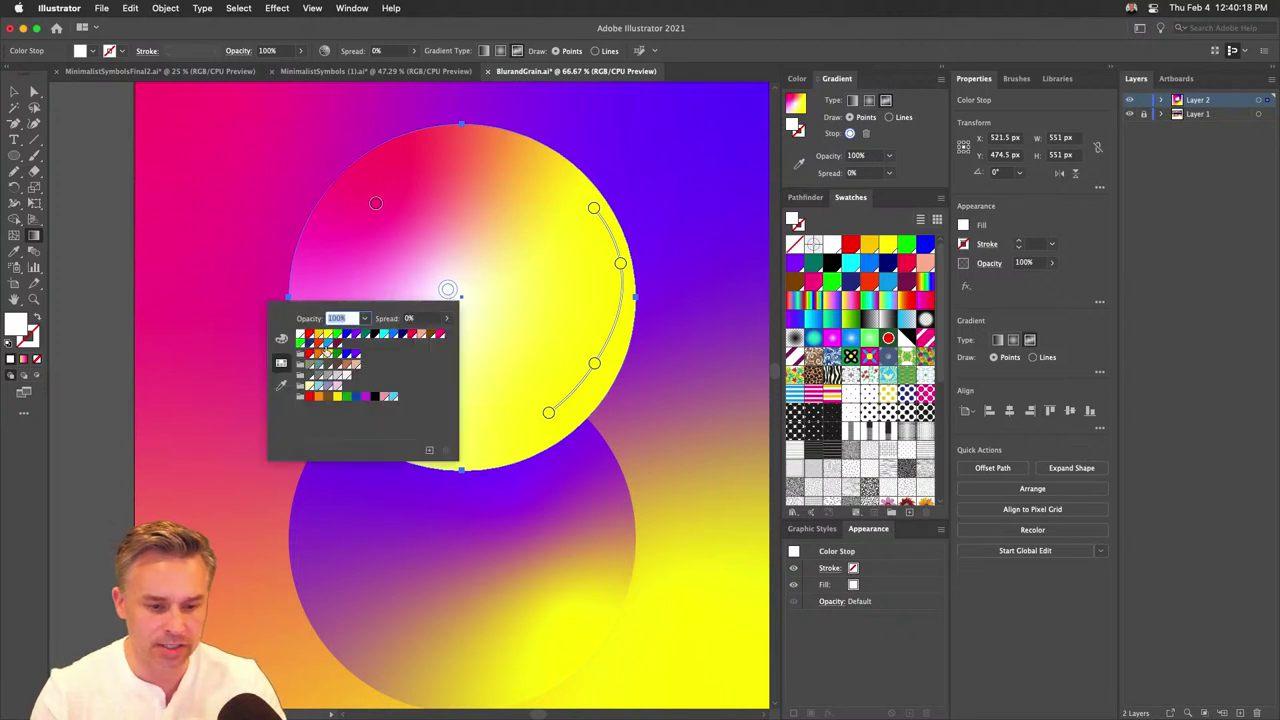
click(383, 336)
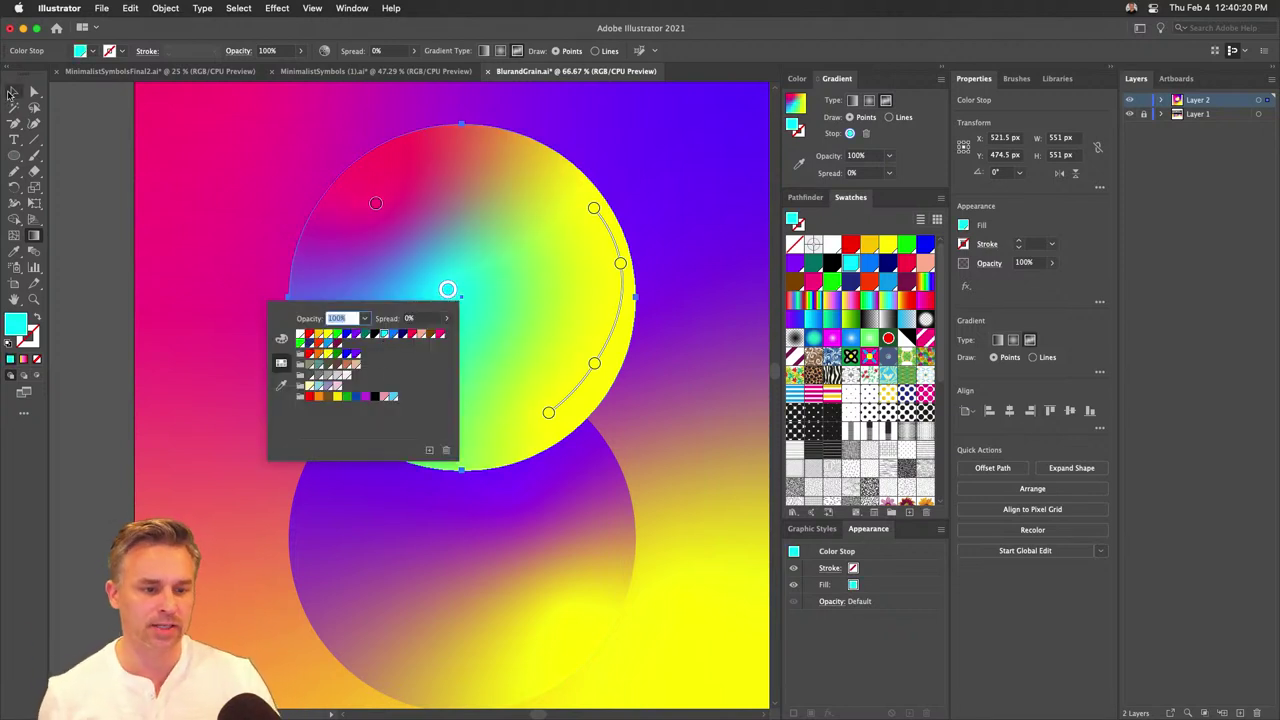
click(14, 104)
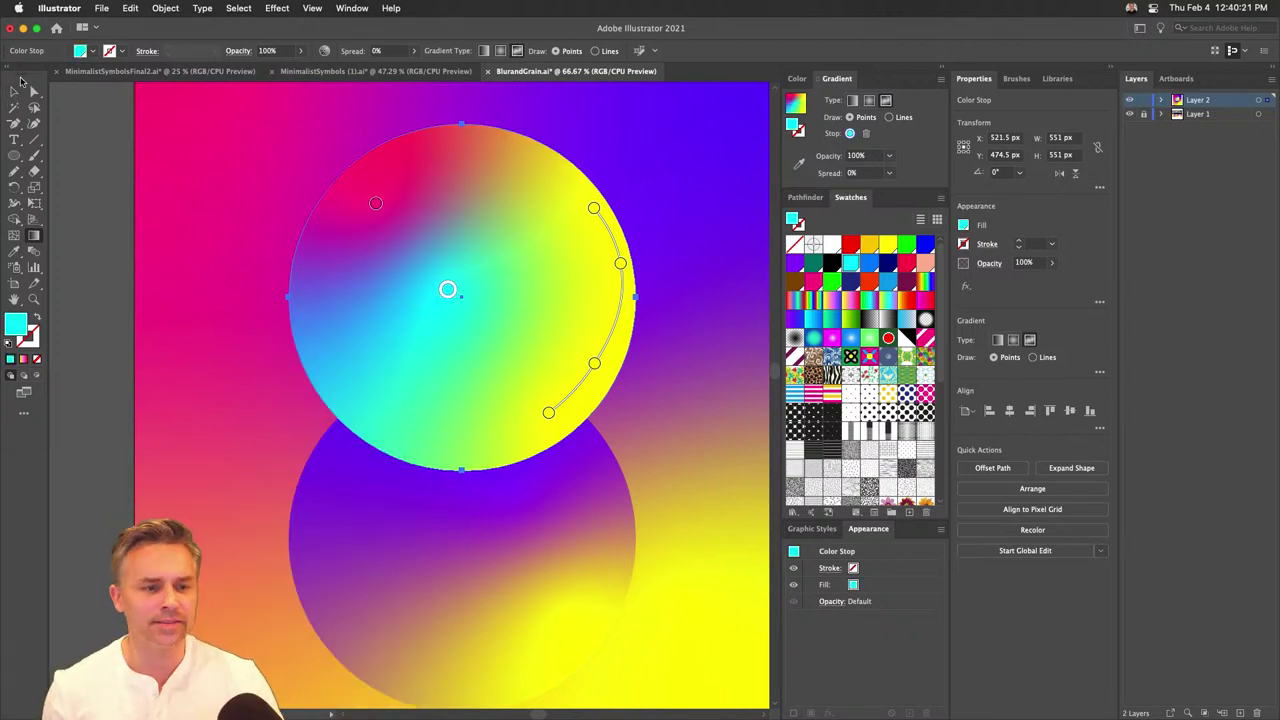
click(14, 91)
click(93, 218)
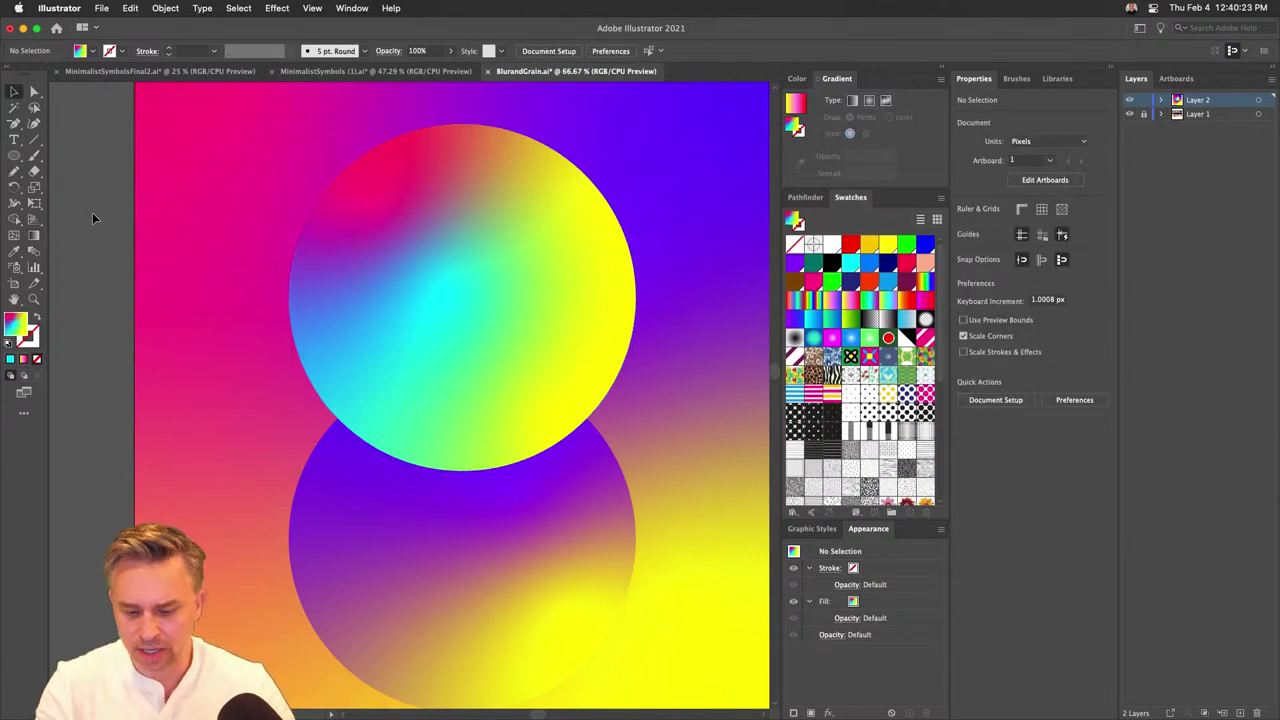
Collapse the side panels and duplicate the background with both circles about 1083 px to the left, beside the original artwork.
key(super+minus)
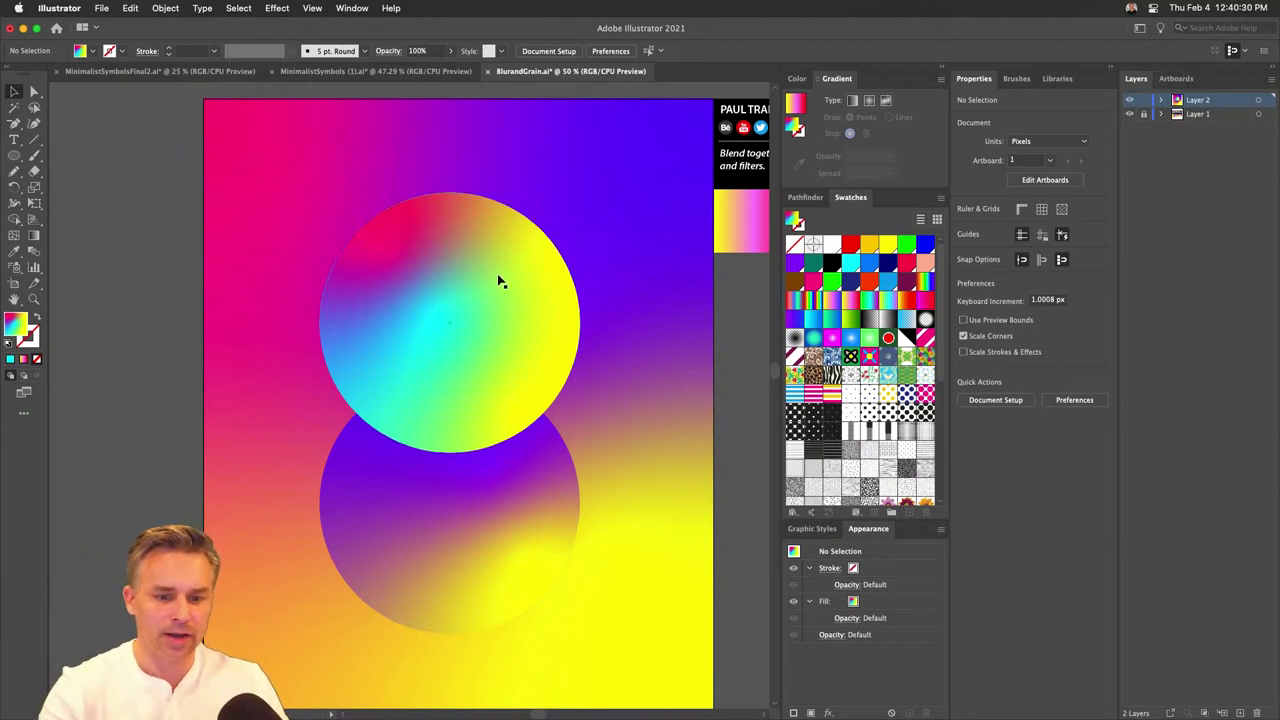
drag(489, 622, 491, 481)
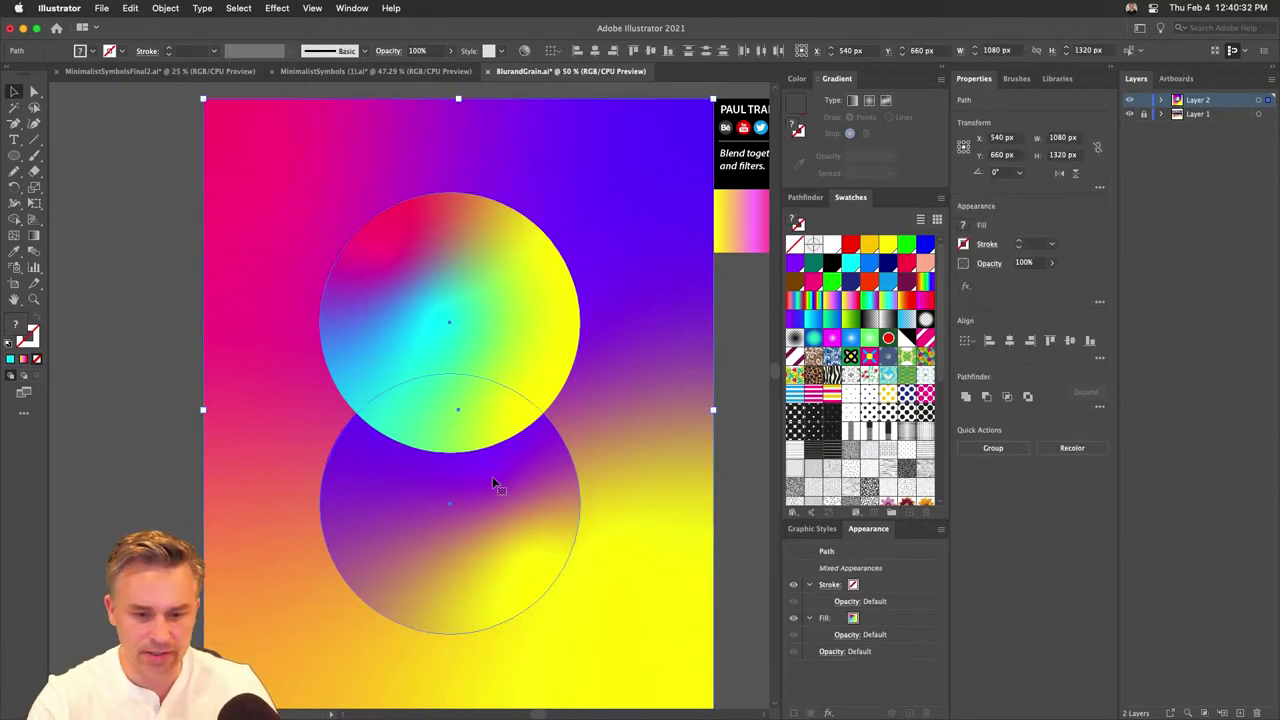
scroll(320, 420, left, 2)
scroll(320, 420, down, 1)
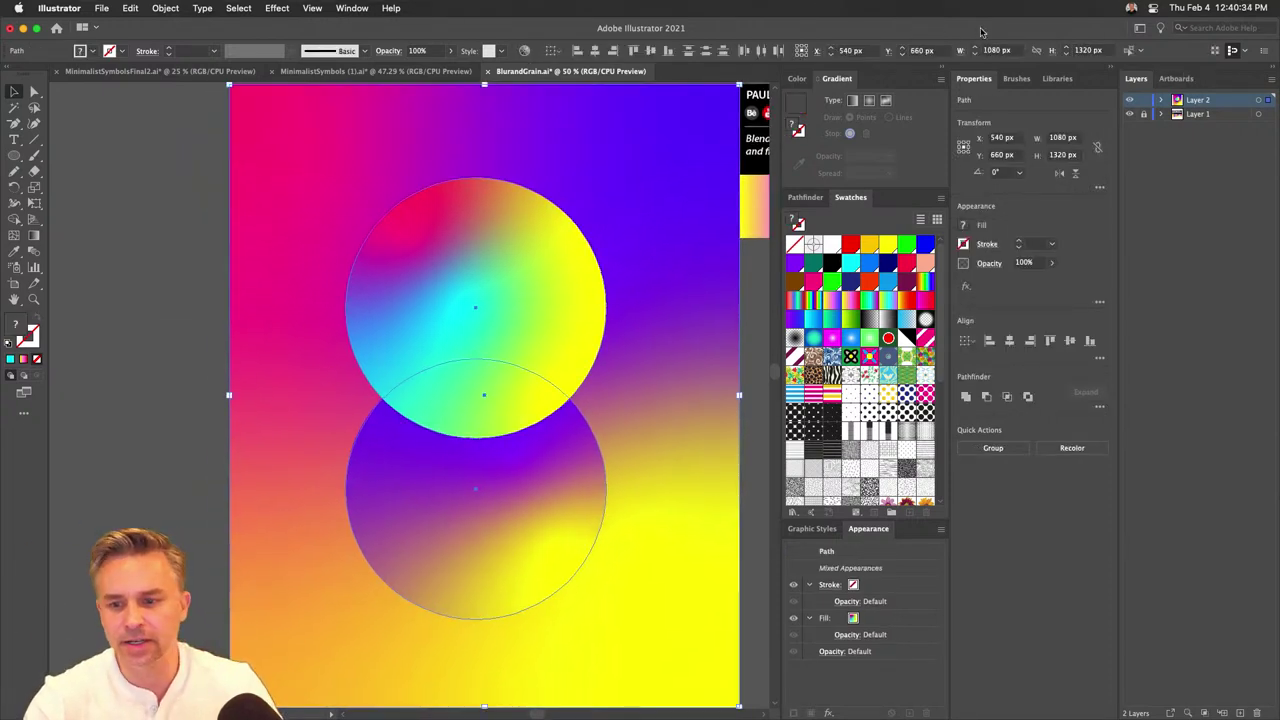
click(1112, 69)
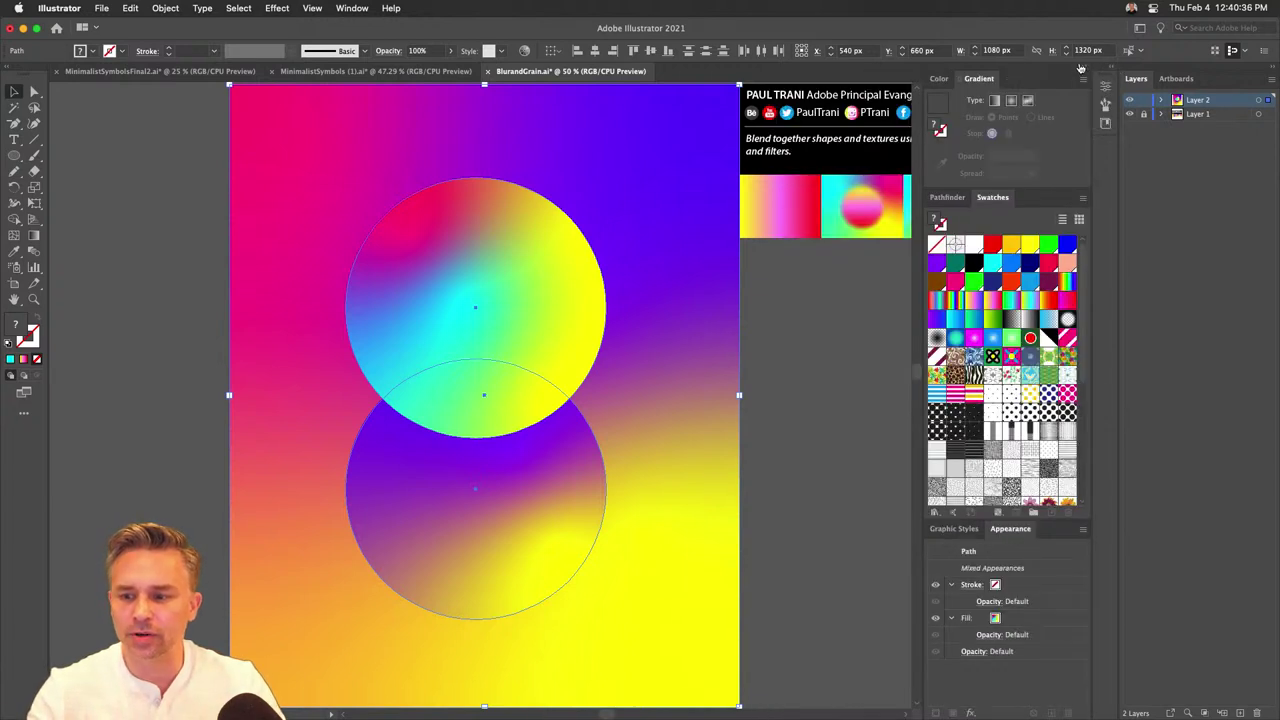
click(1083, 67)
scroll(700, 200, left, 3)
drag(779, 264, 268, 276)
scroll(270, 245, left, 3)
scroll(477, 248, left, 2)
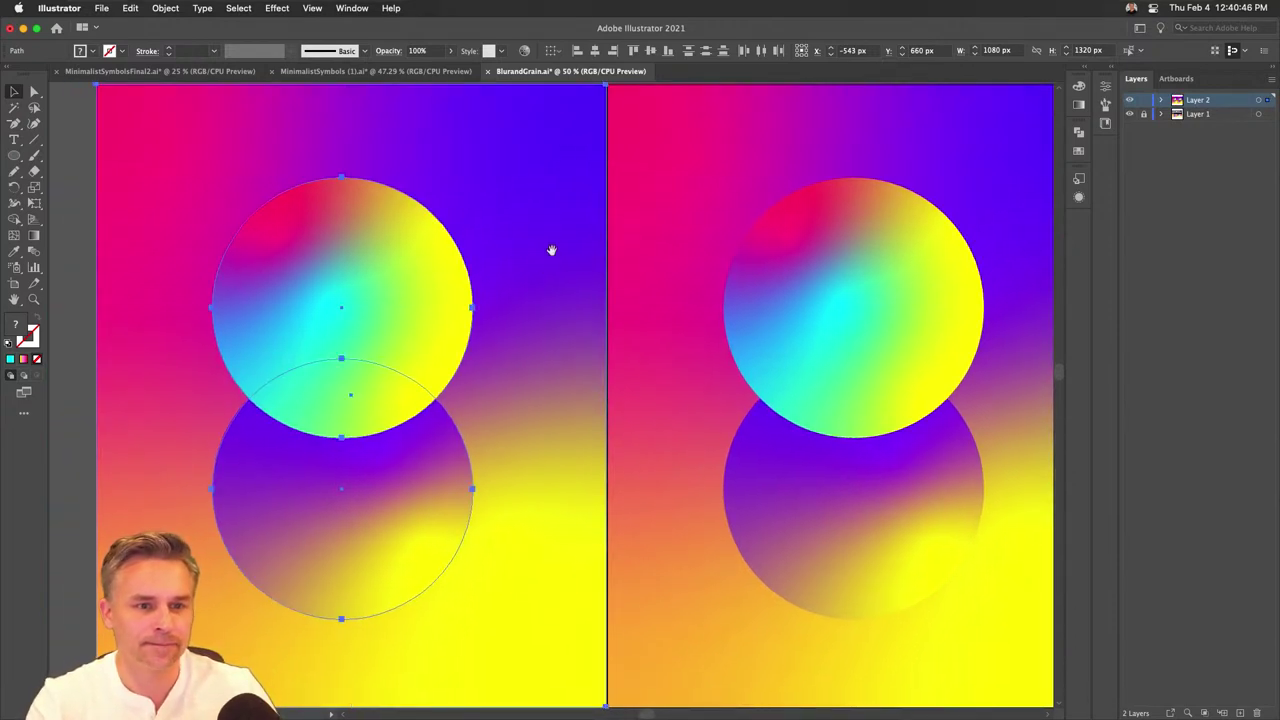
Expand the side panels, examine the color options of the cyan gradient point in the original upper circle, and deselect it.
scroll(546, 257, right, 3)
click(709, 338)
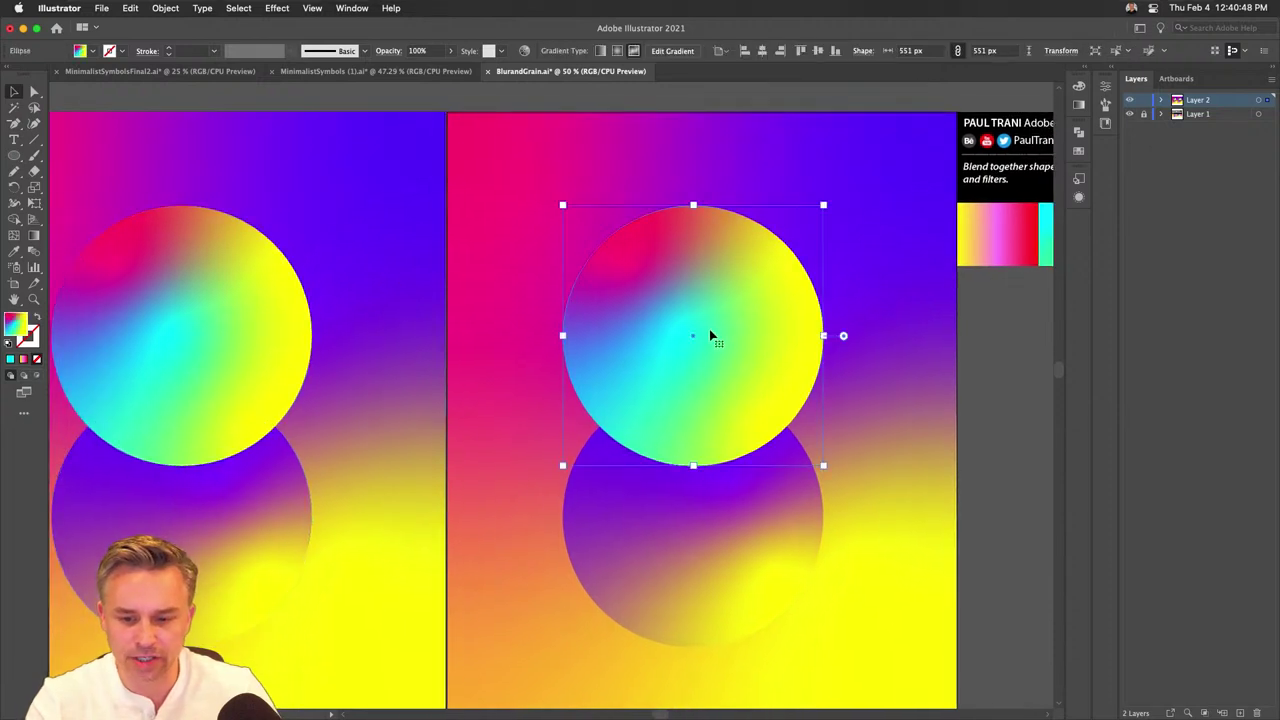
scroll(600, 329, right, 2)
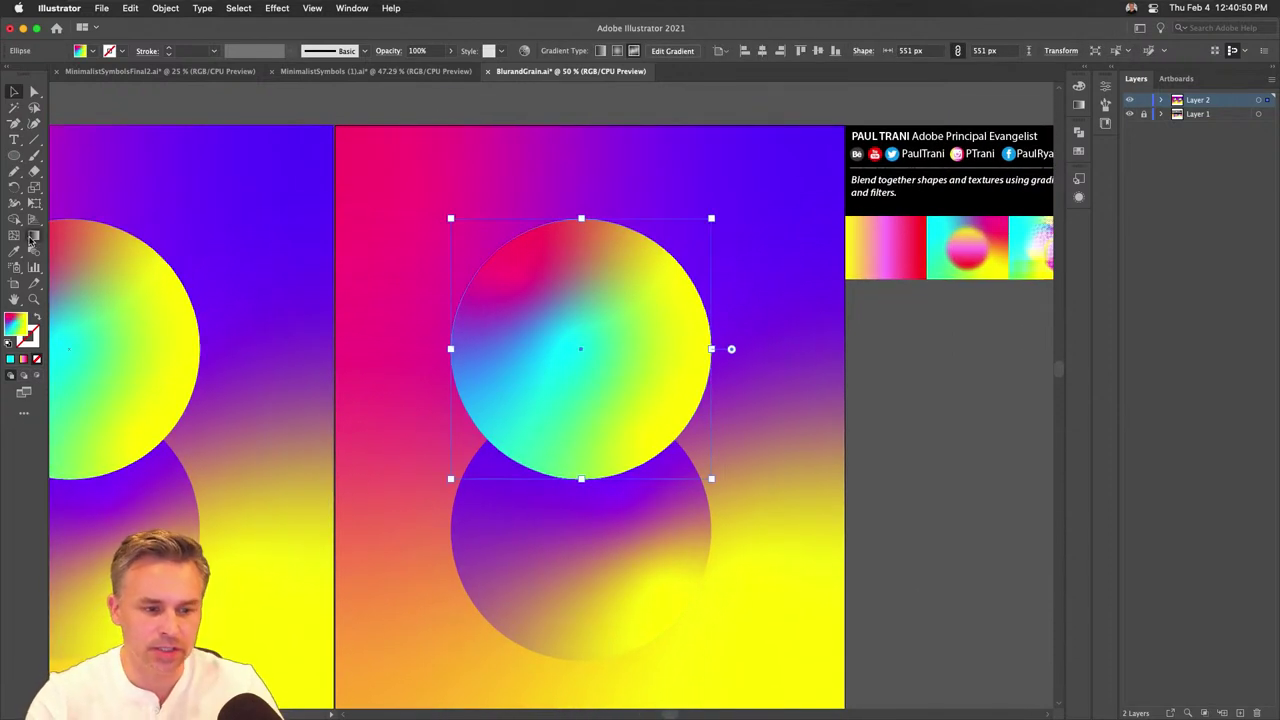
click(32, 237)
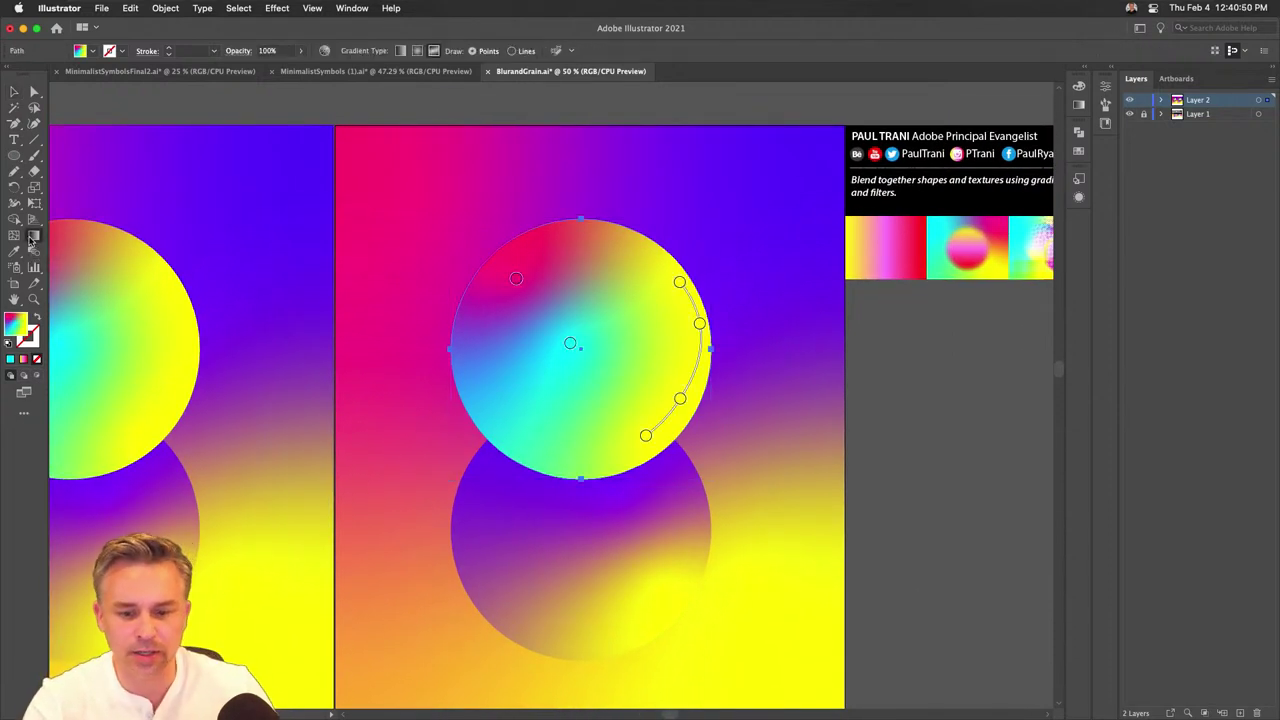
click(1082, 70)
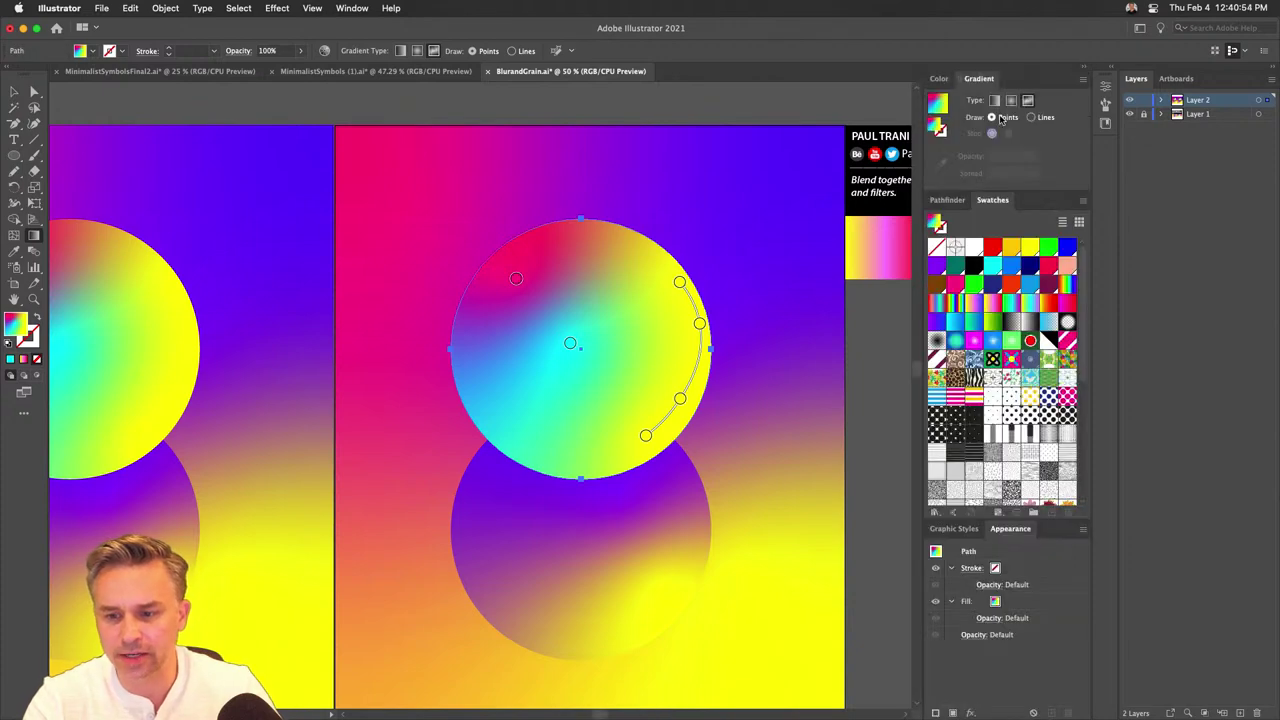
click(569, 345)
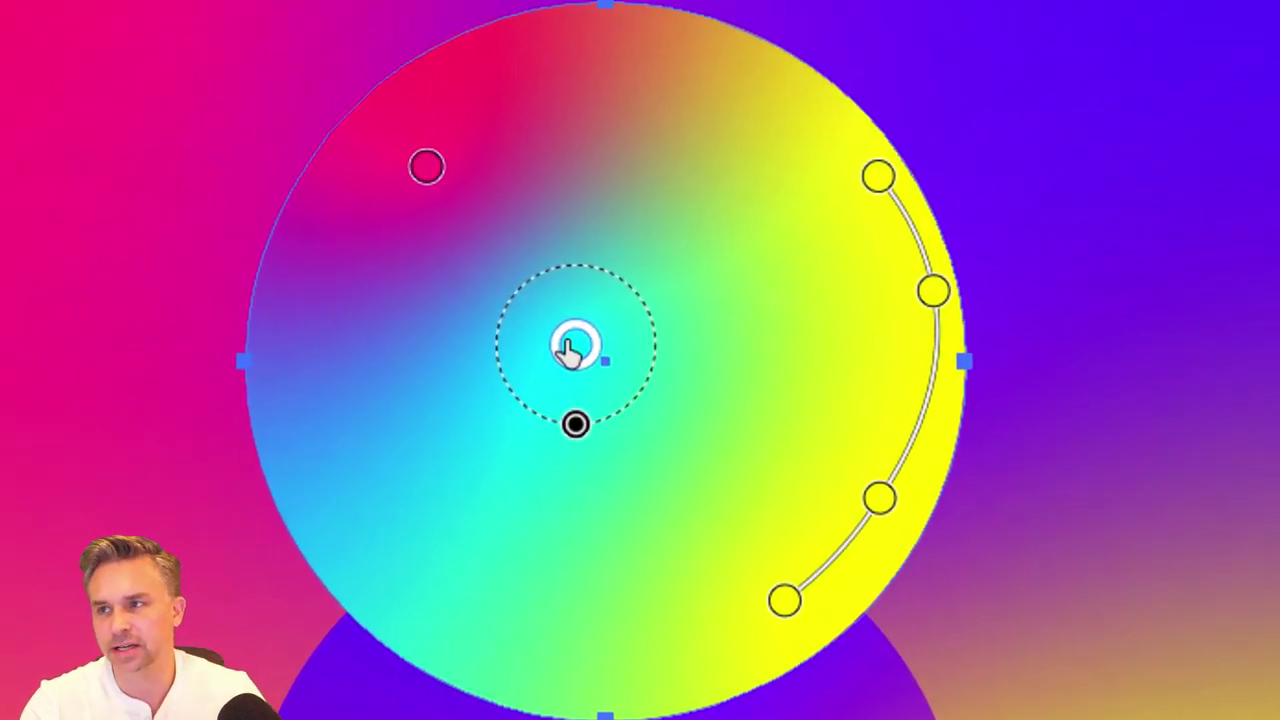
double_click(574, 345)
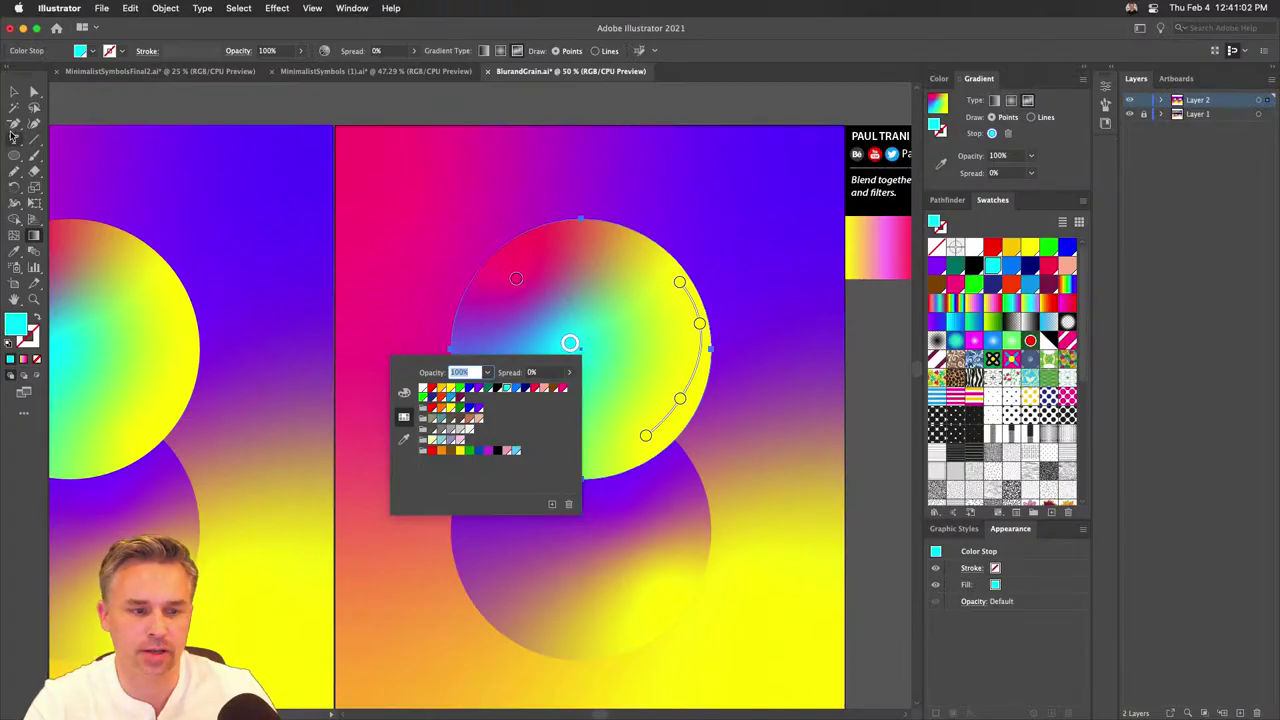
click(14, 92)
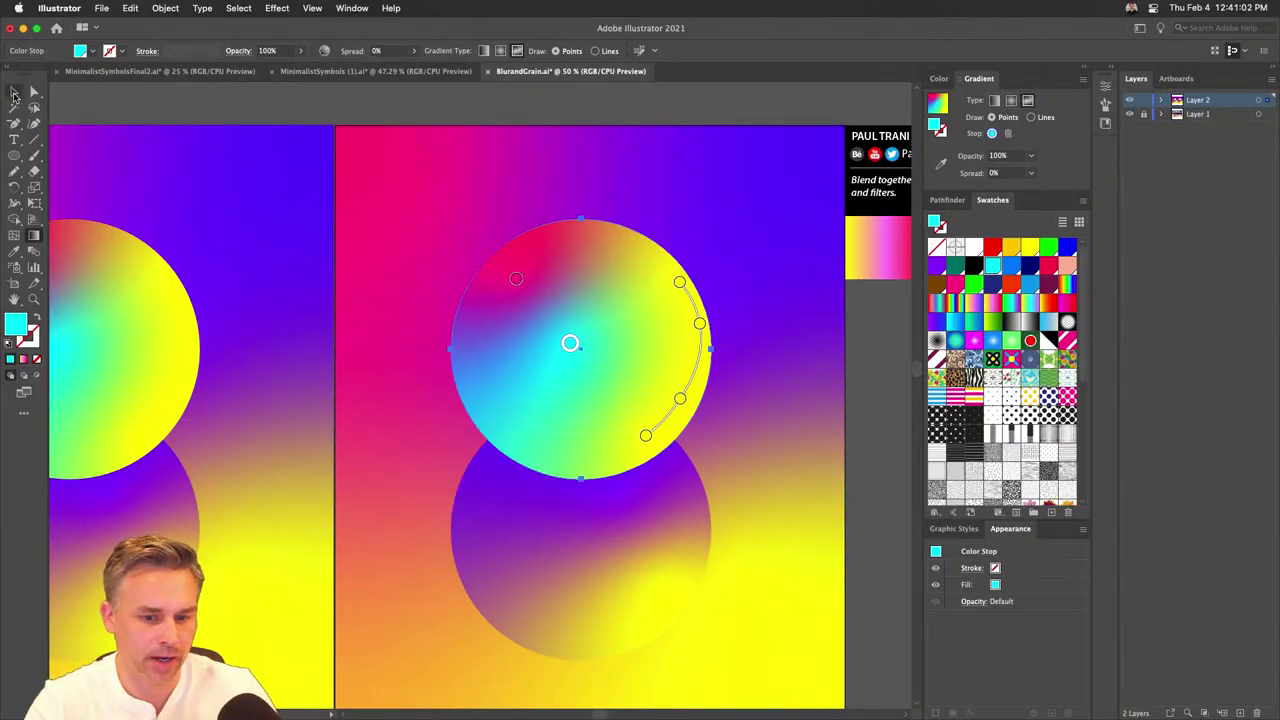
click(138, 107)
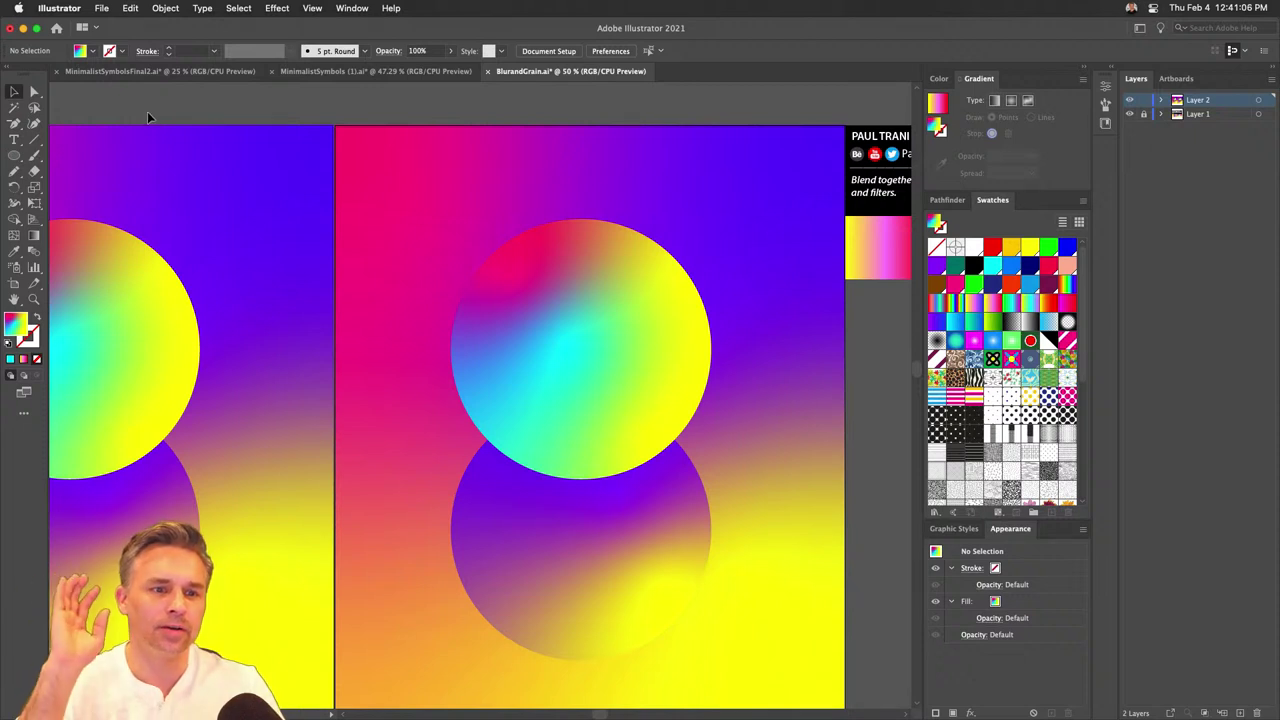
Hide the artboards and view both copies of the artwork together.
click(314, 8)
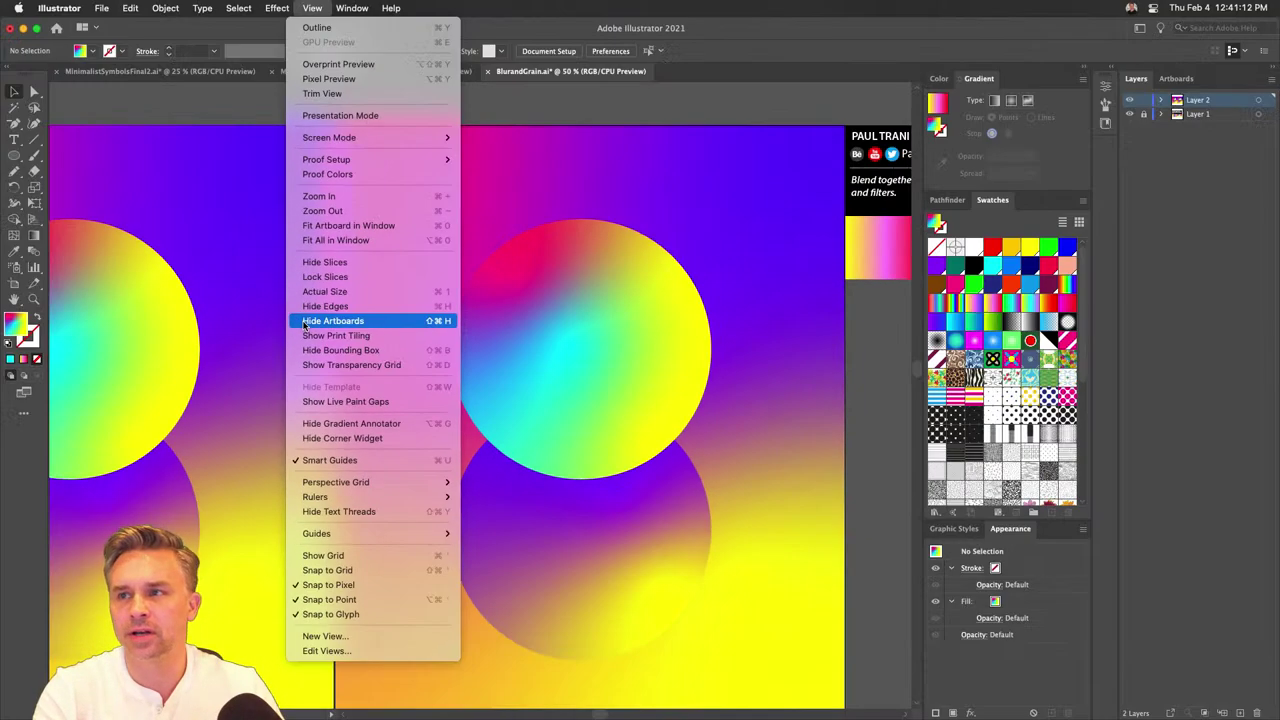
click(320, 320)
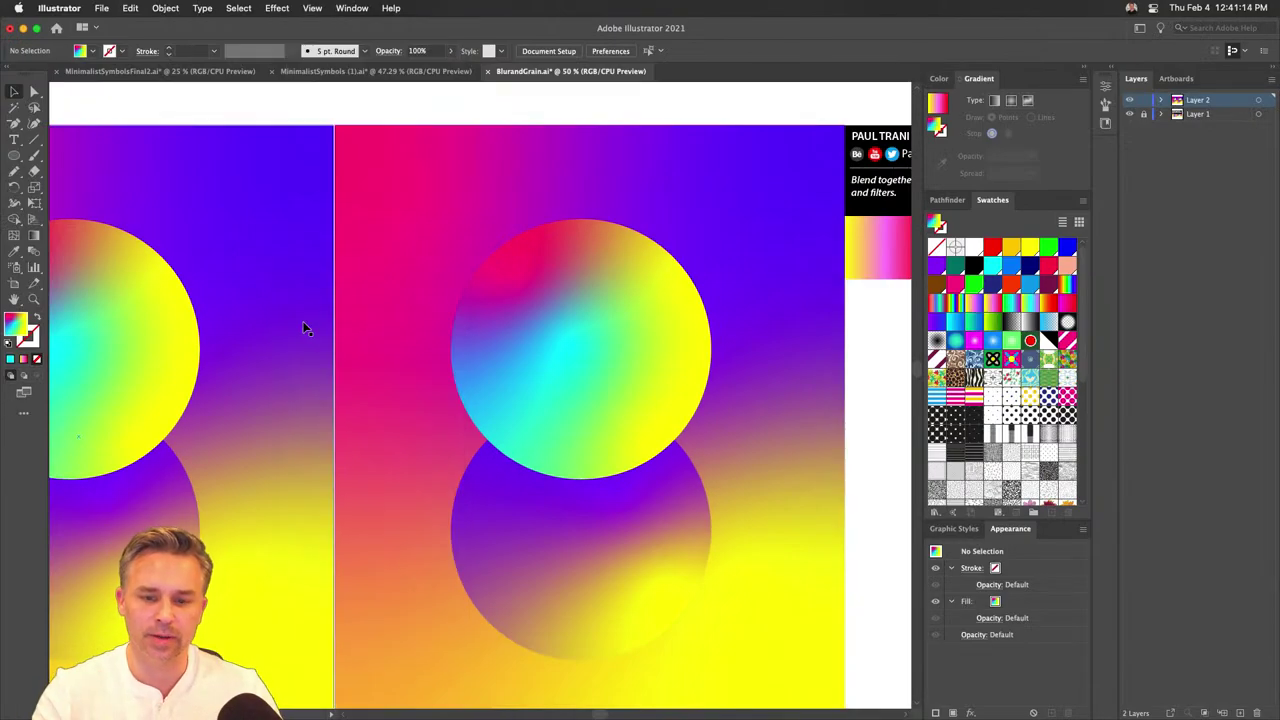
key(super+minus)
key(super+minus)
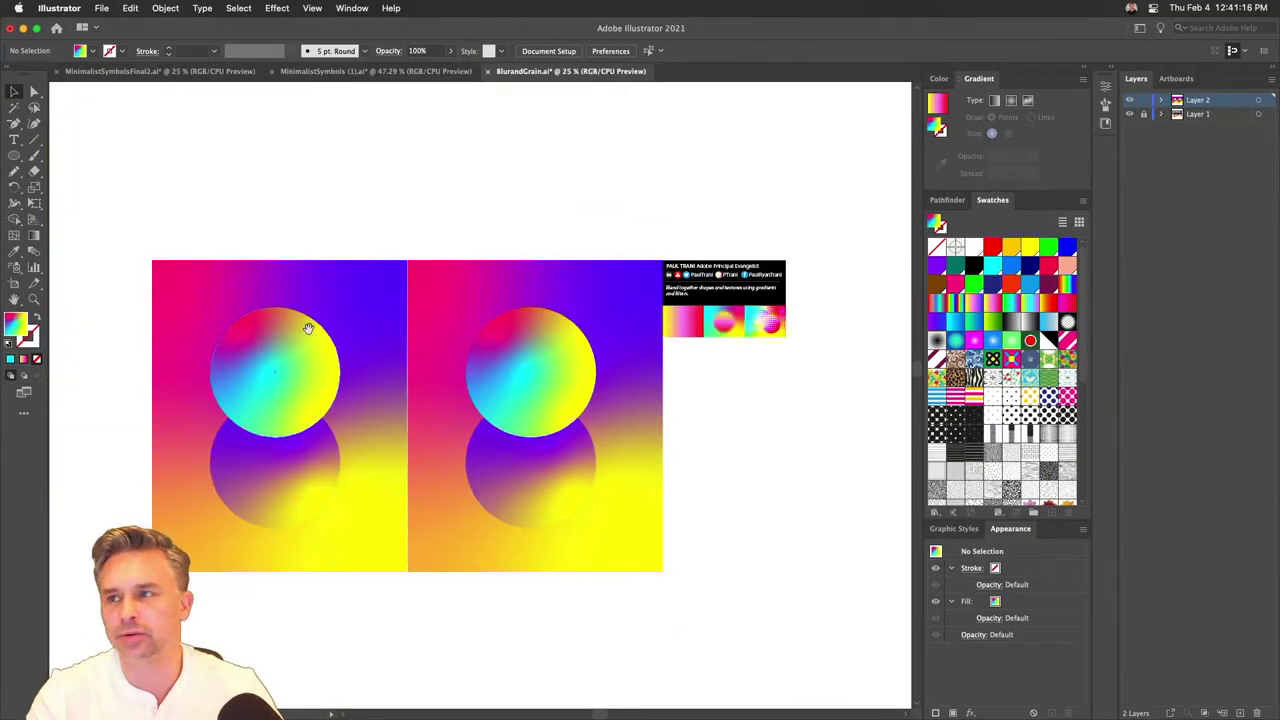
scroll(305, 328, left, 4)
scroll(513, 331, right, 4)
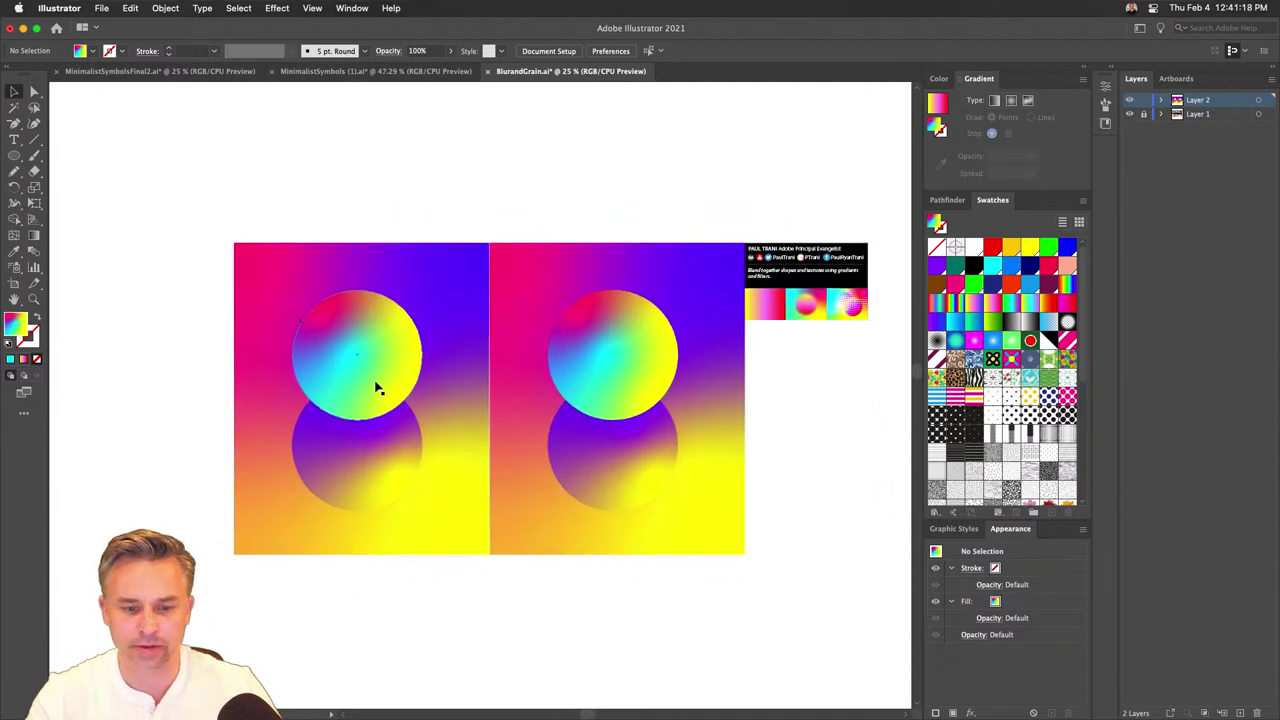
Apply a Gaussian Blur with a 75-pixel radius to the upper circle of the original artwork.
key(super+equal)
key(super+equal)
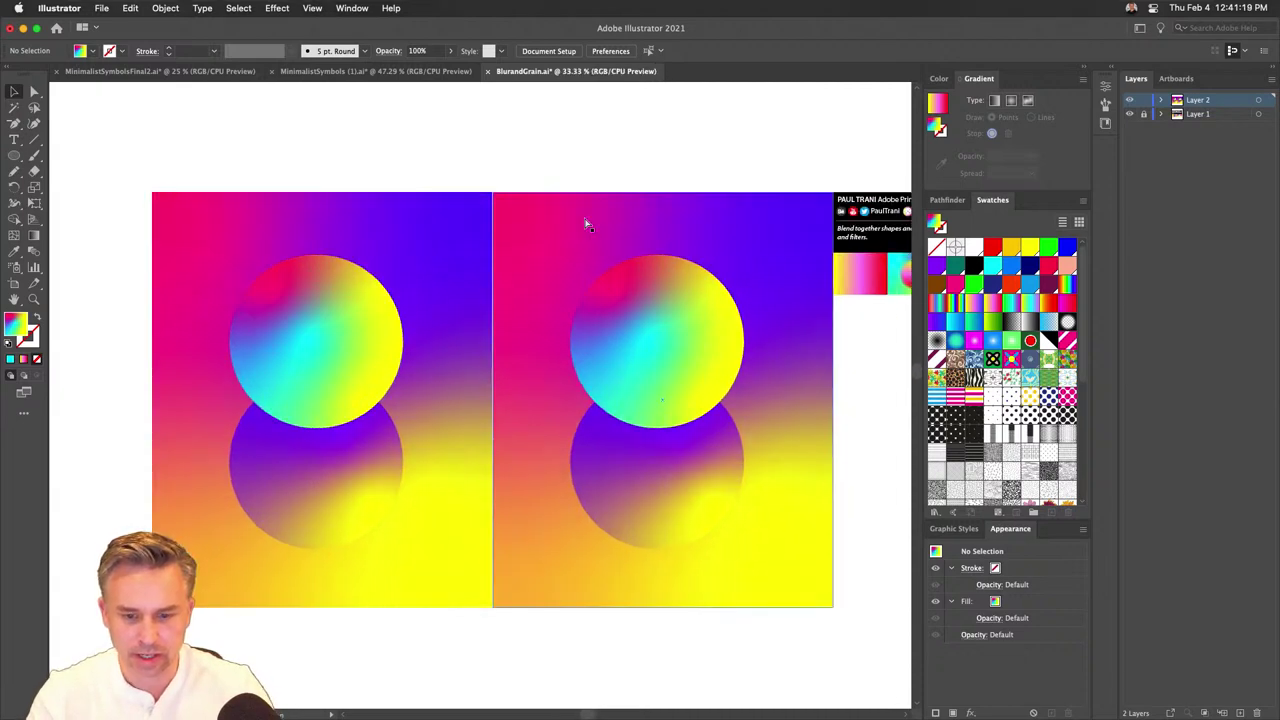
scroll(291, 240, right, 4)
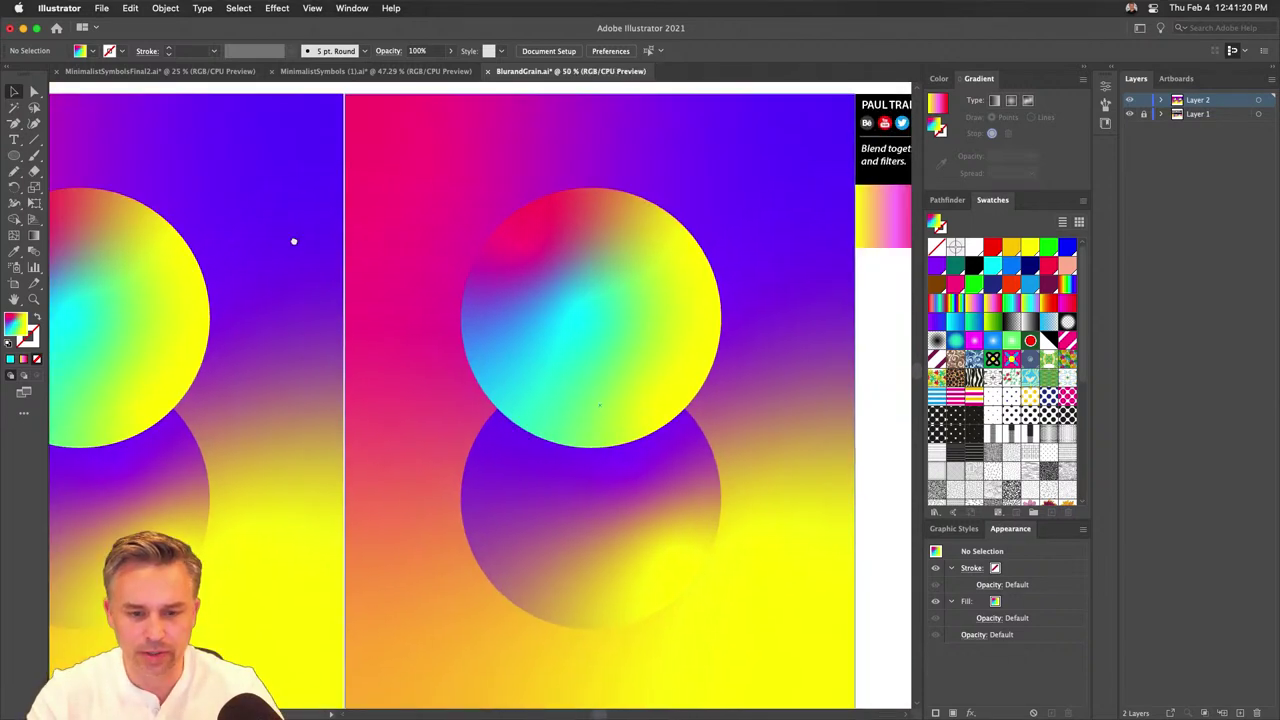
click(557, 280)
click(272, 8)
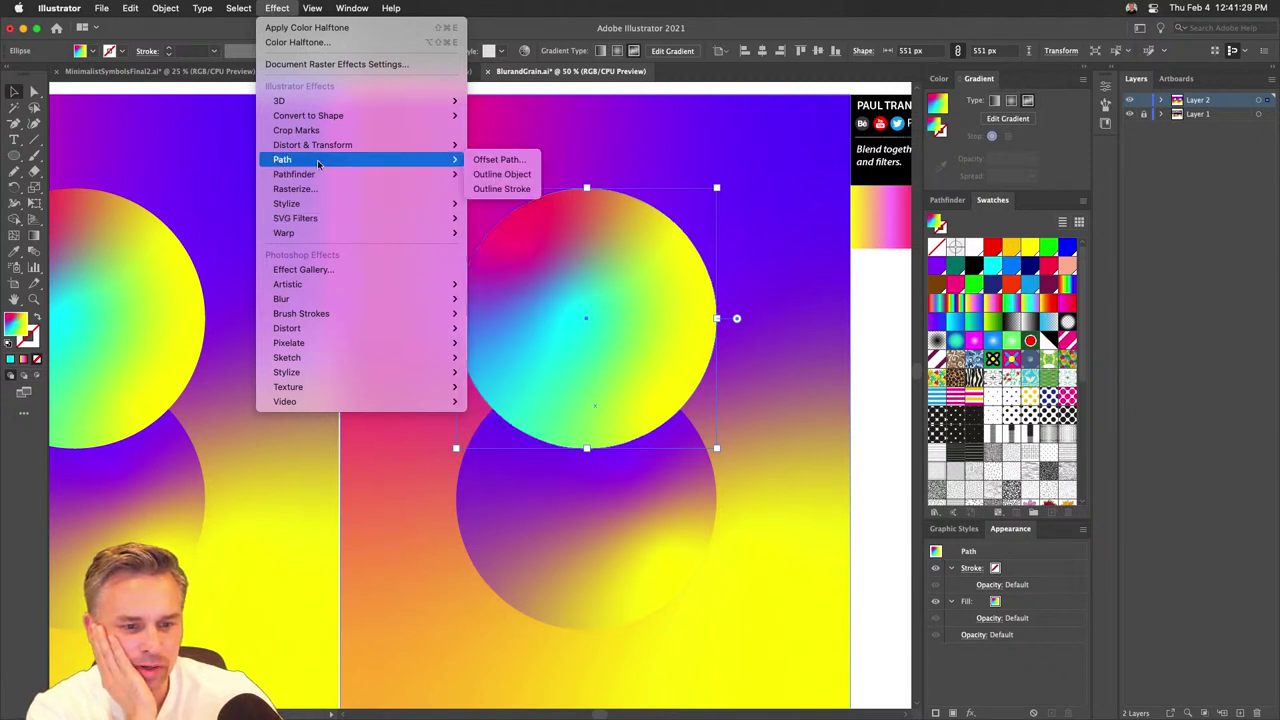
mouse_move(330, 300)
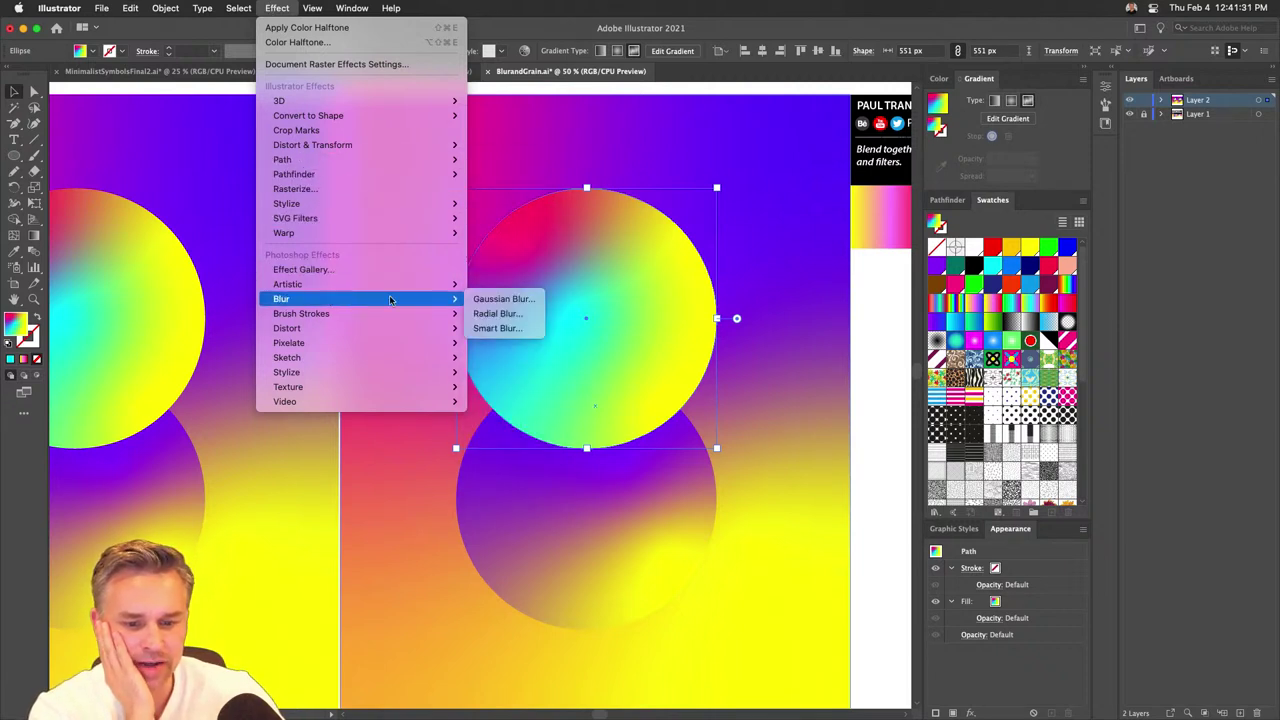
click(488, 298)
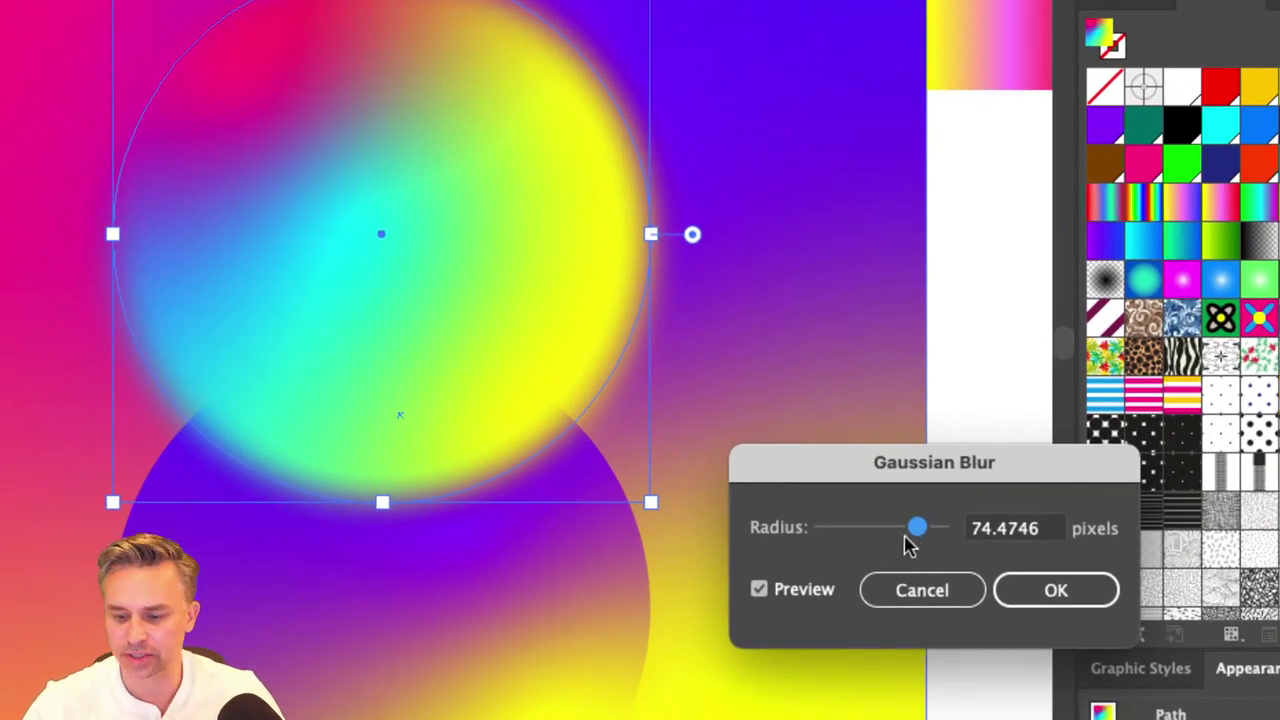
click(983, 531)
text(75)
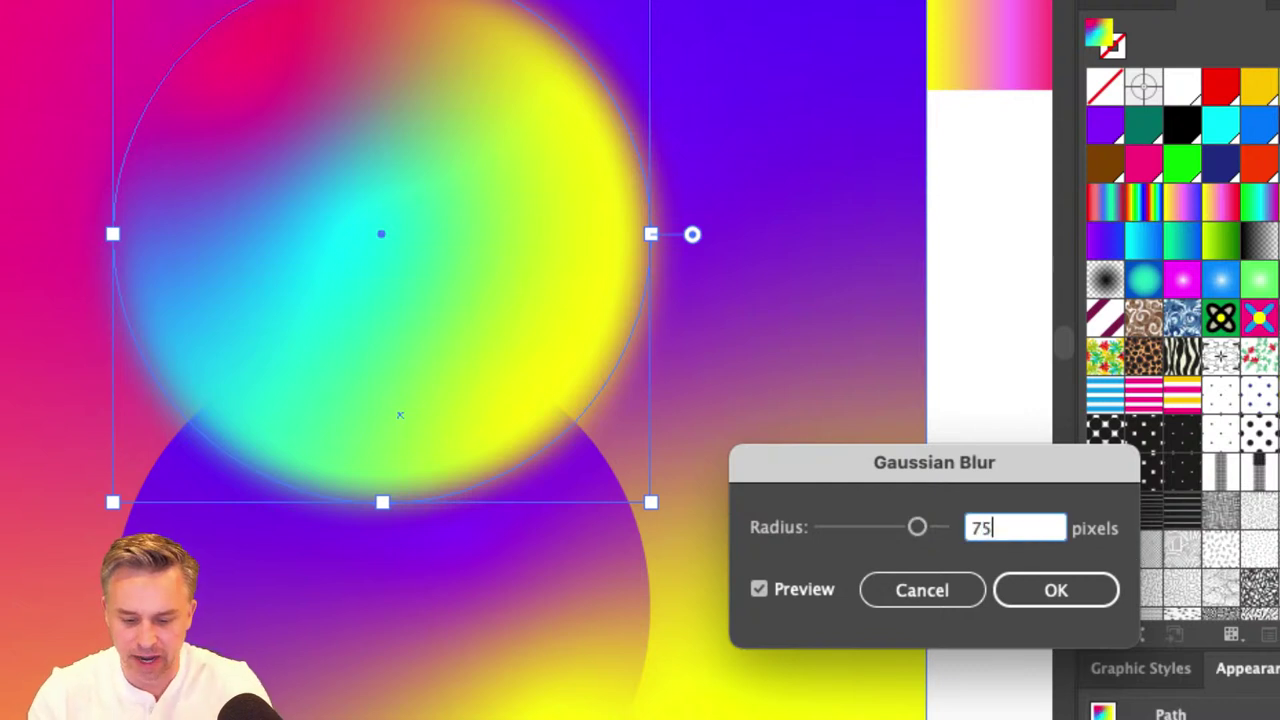
key(Tab)
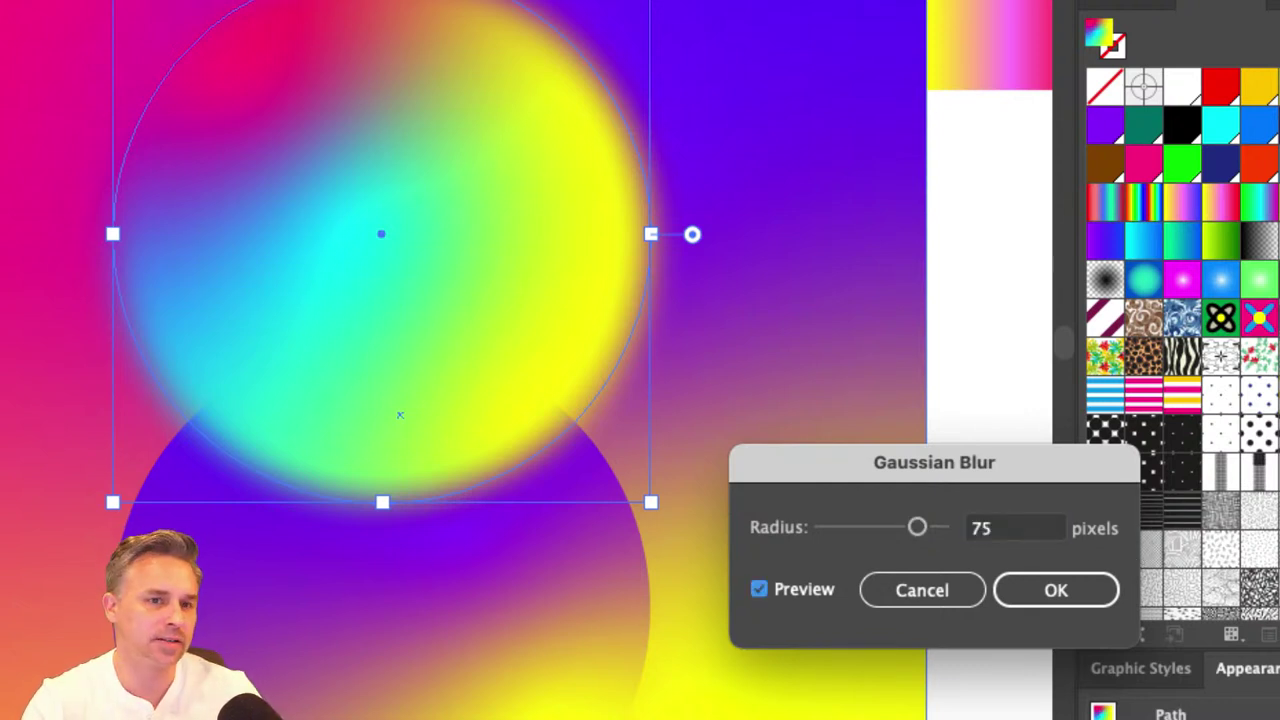
click(1037, 591)
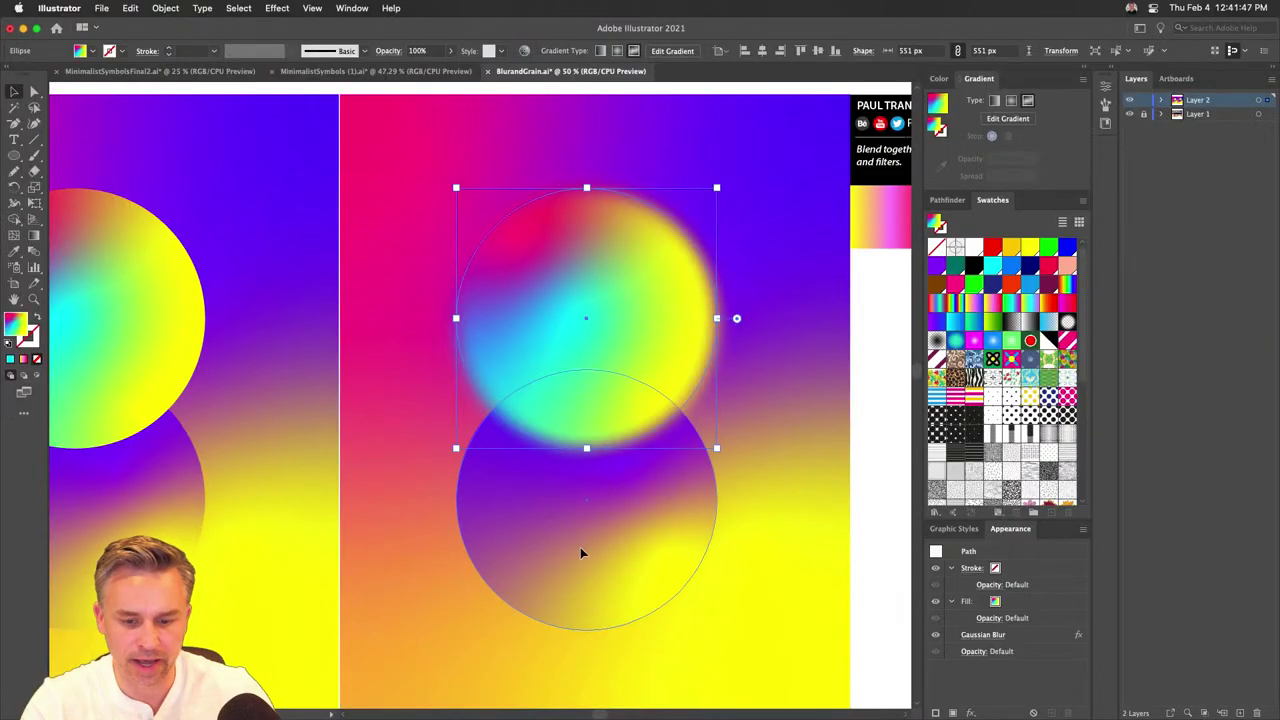
Apply a Gaussian Blur with a 90-pixel radius to the lower circle of the original artwork, and deselect it.
click(581, 553)
click(277, 8)
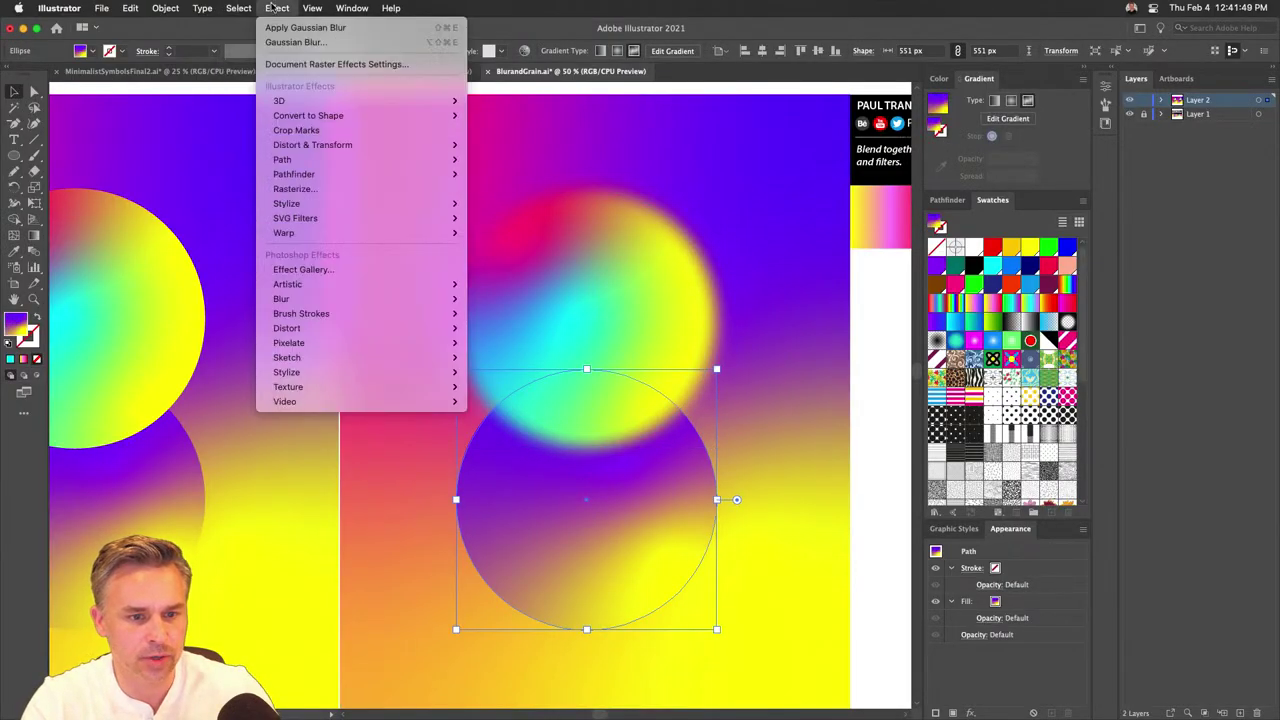
mouse_move(300, 298)
click(500, 298)
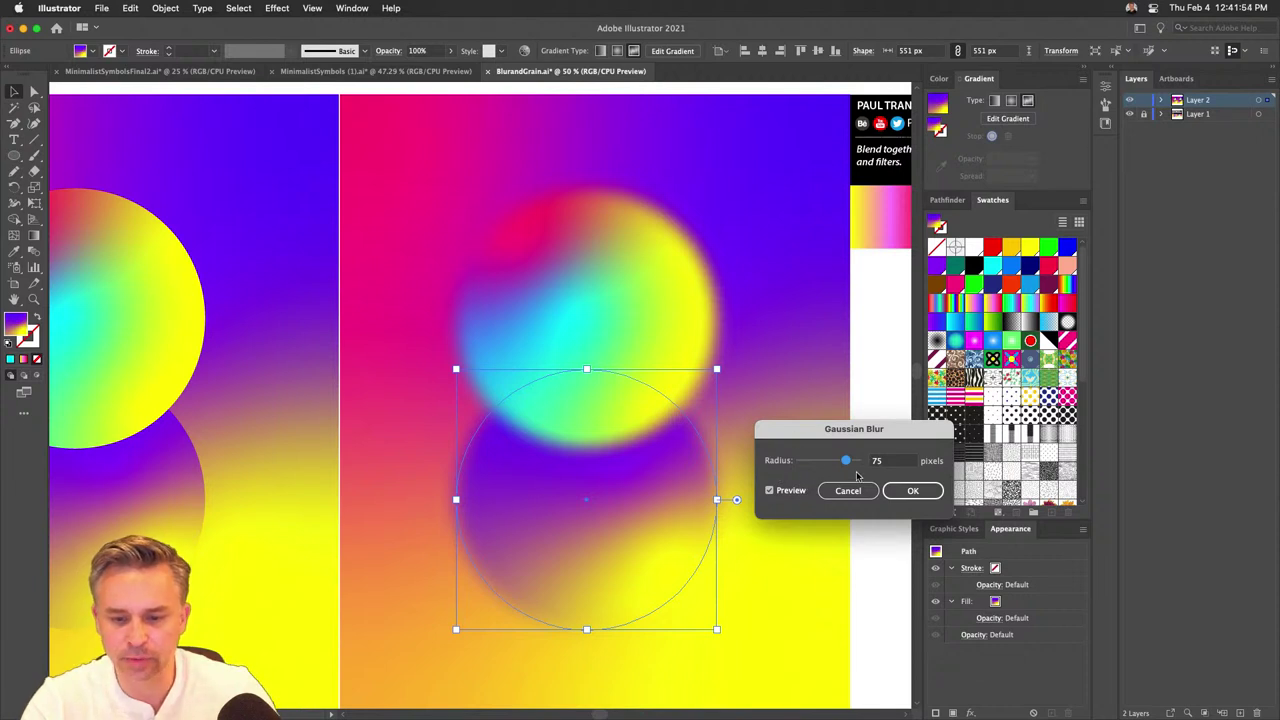
double_click(874, 461)
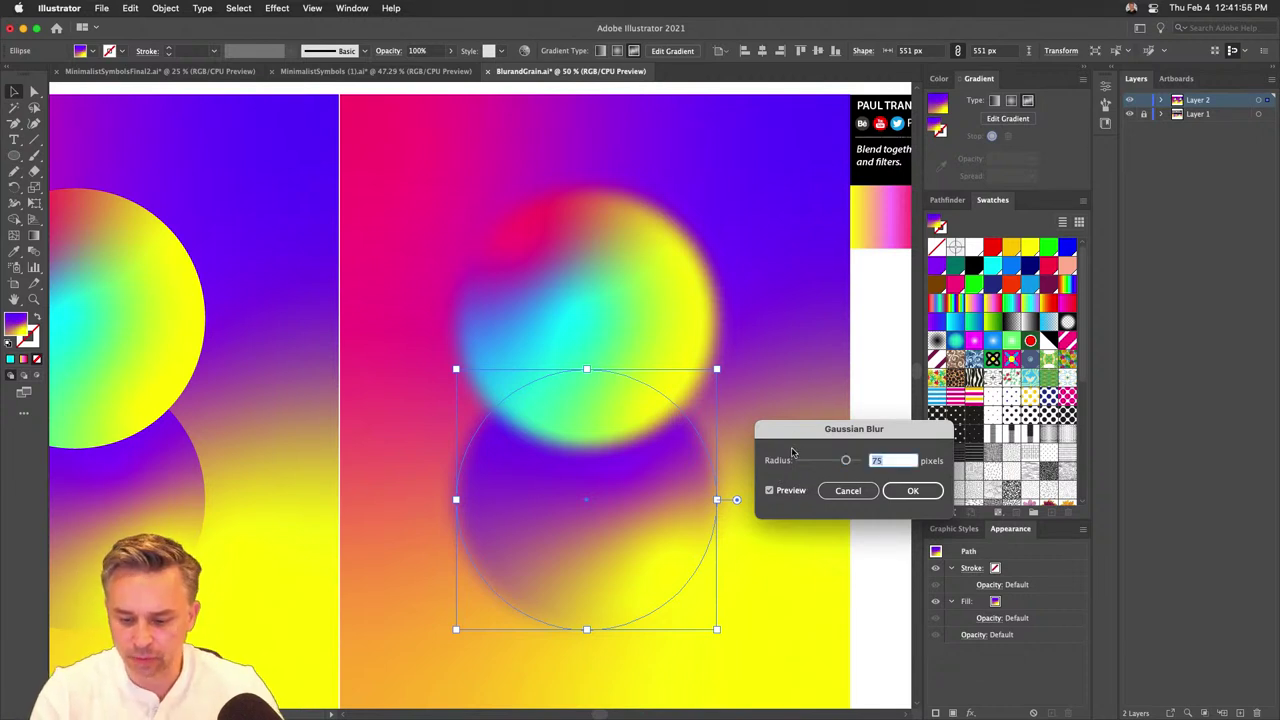
text(90)
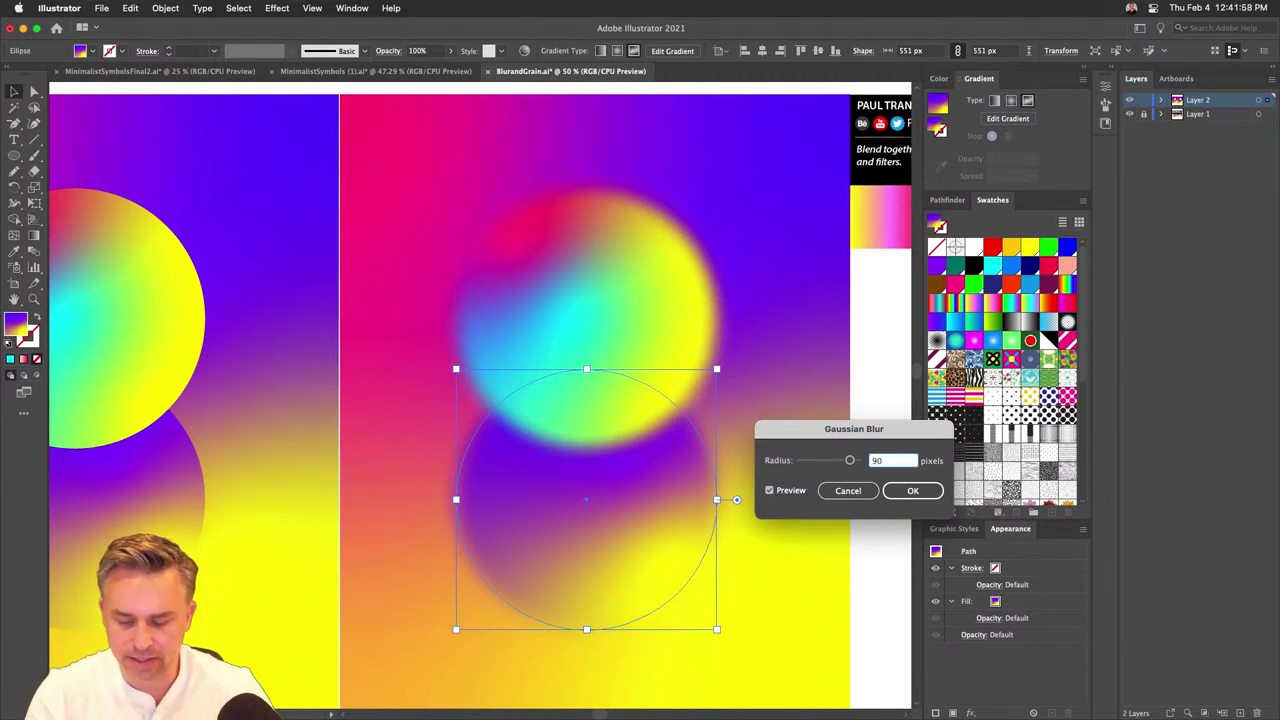
key(Return)
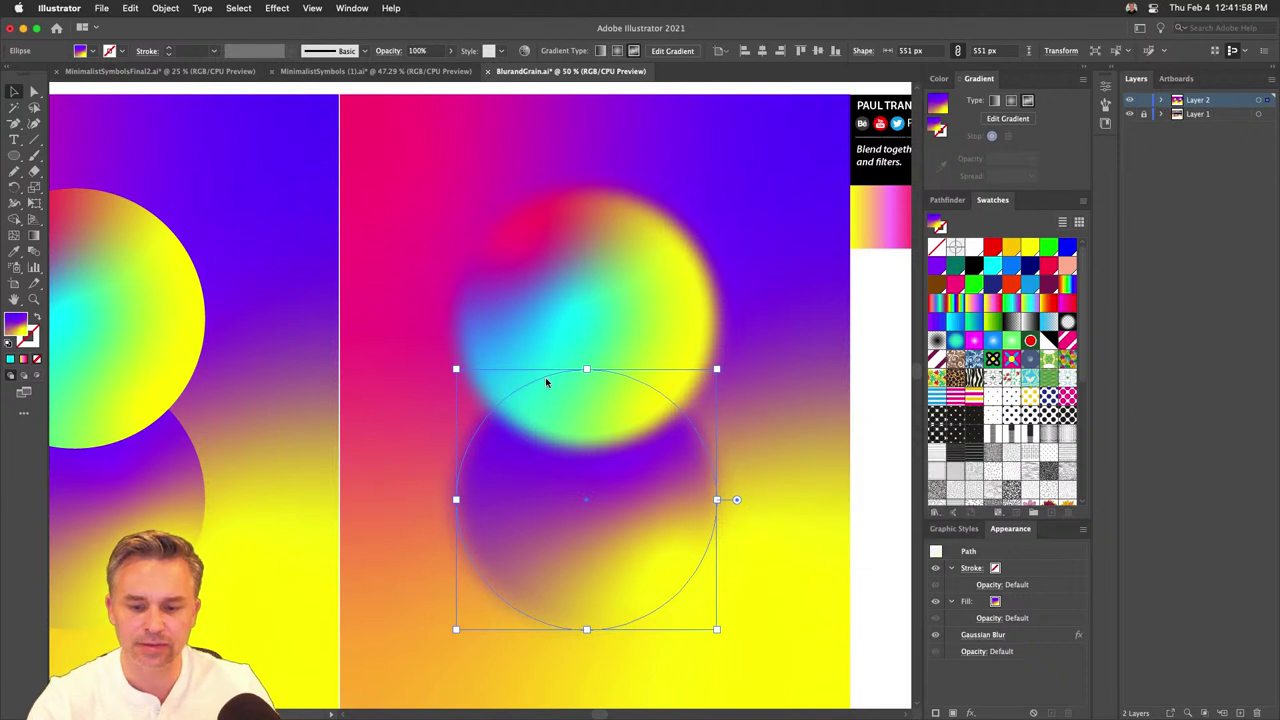
click(12, 92)
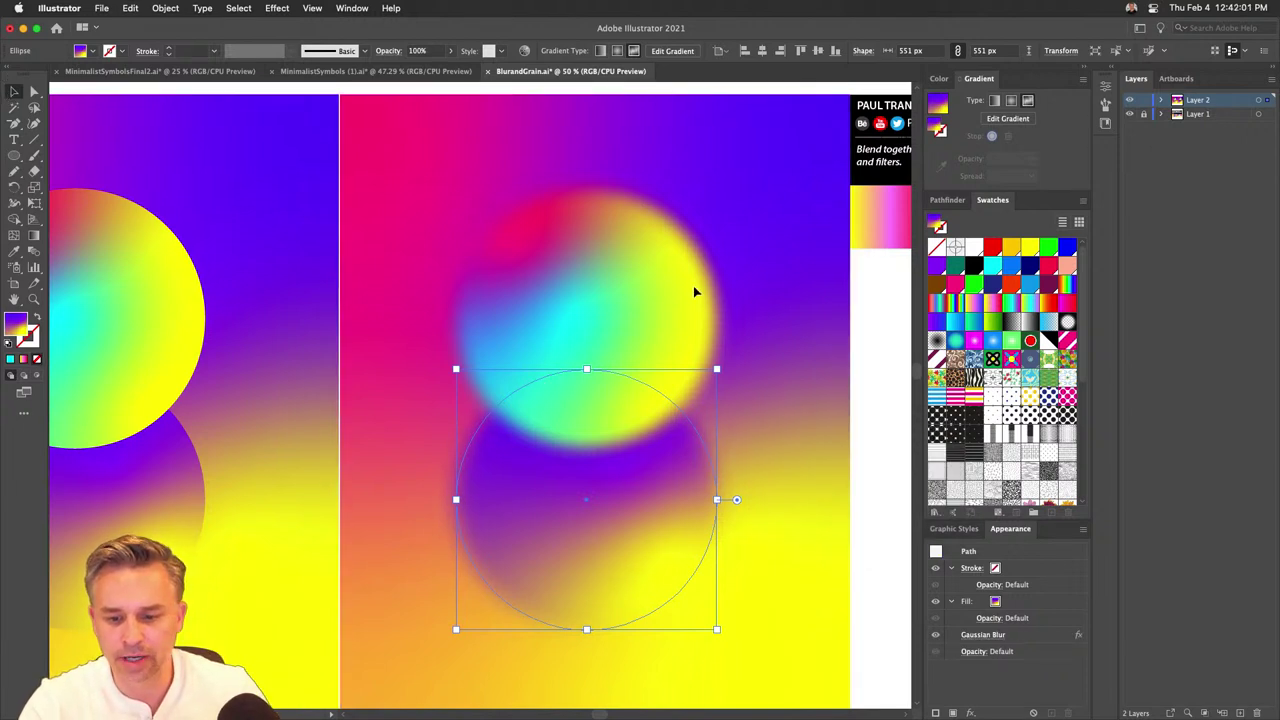
click(735, 338)
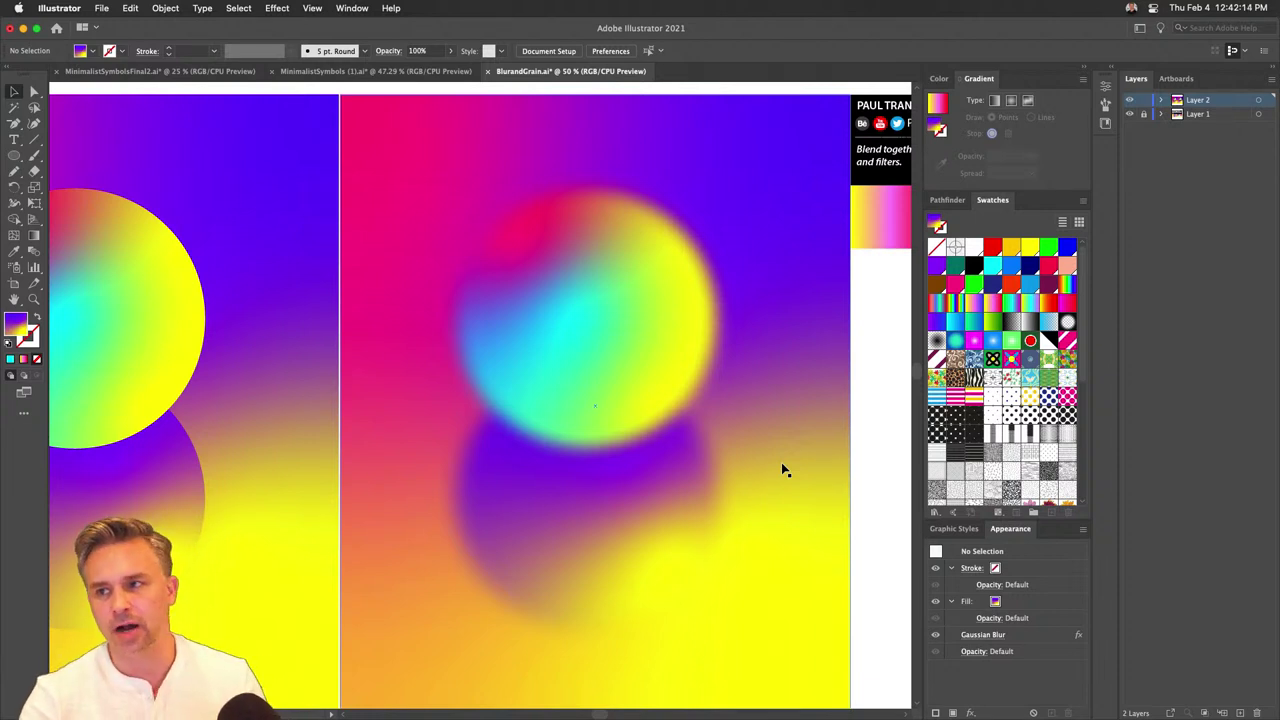
Duplicate the blurred upper circle, scale the copy down to about 177 px, and place it over the original's upper-right edge.
click(527, 299)
drag(520, 363, 716, 193)
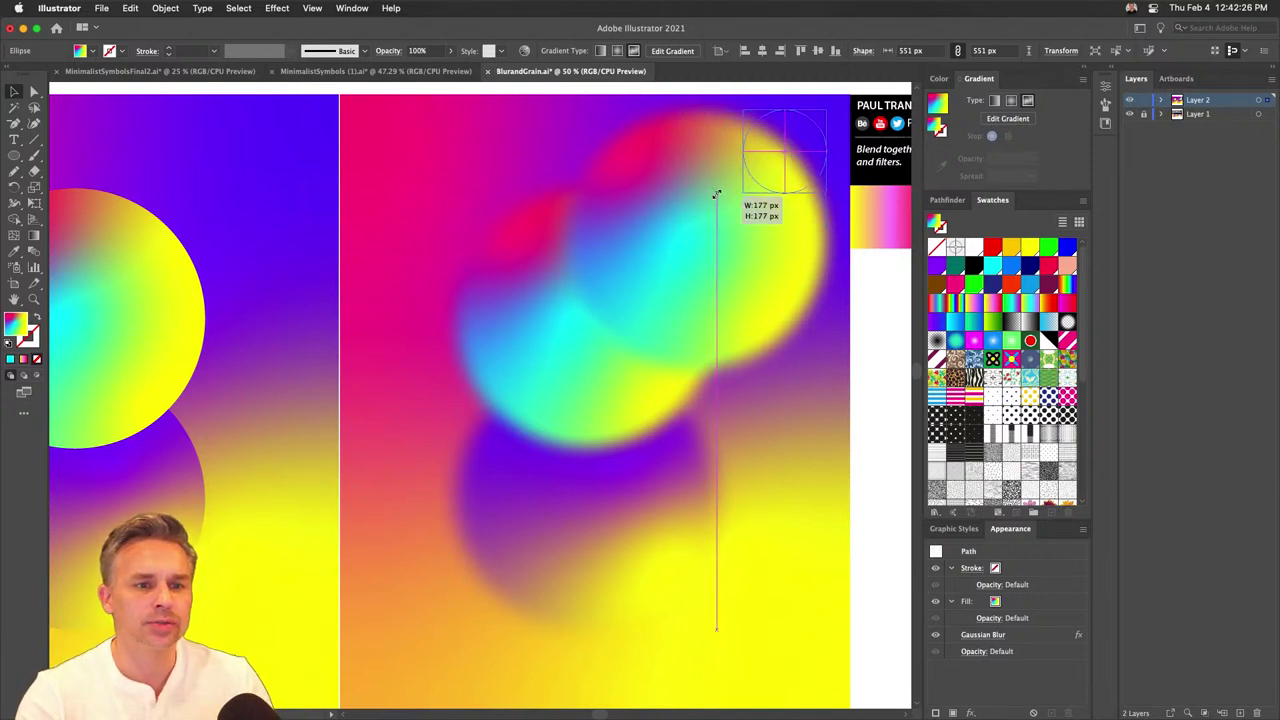
drag(716, 193, 655, 222)
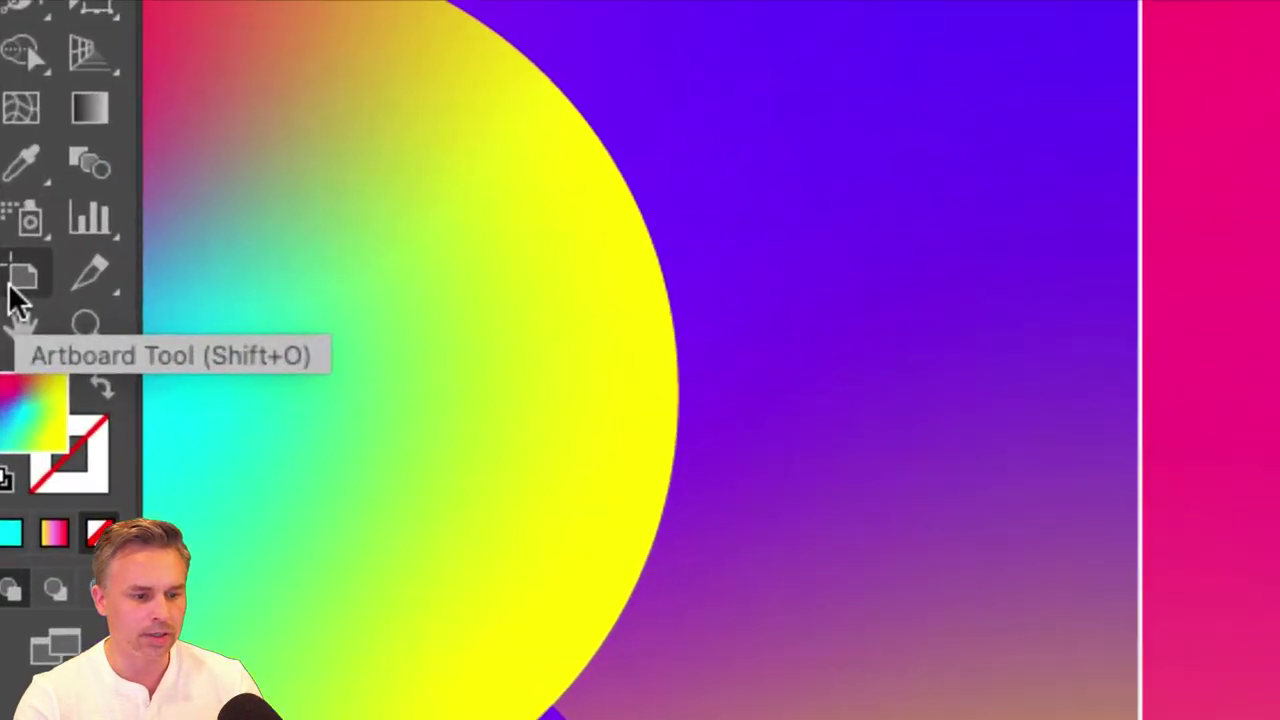
click(13, 287)
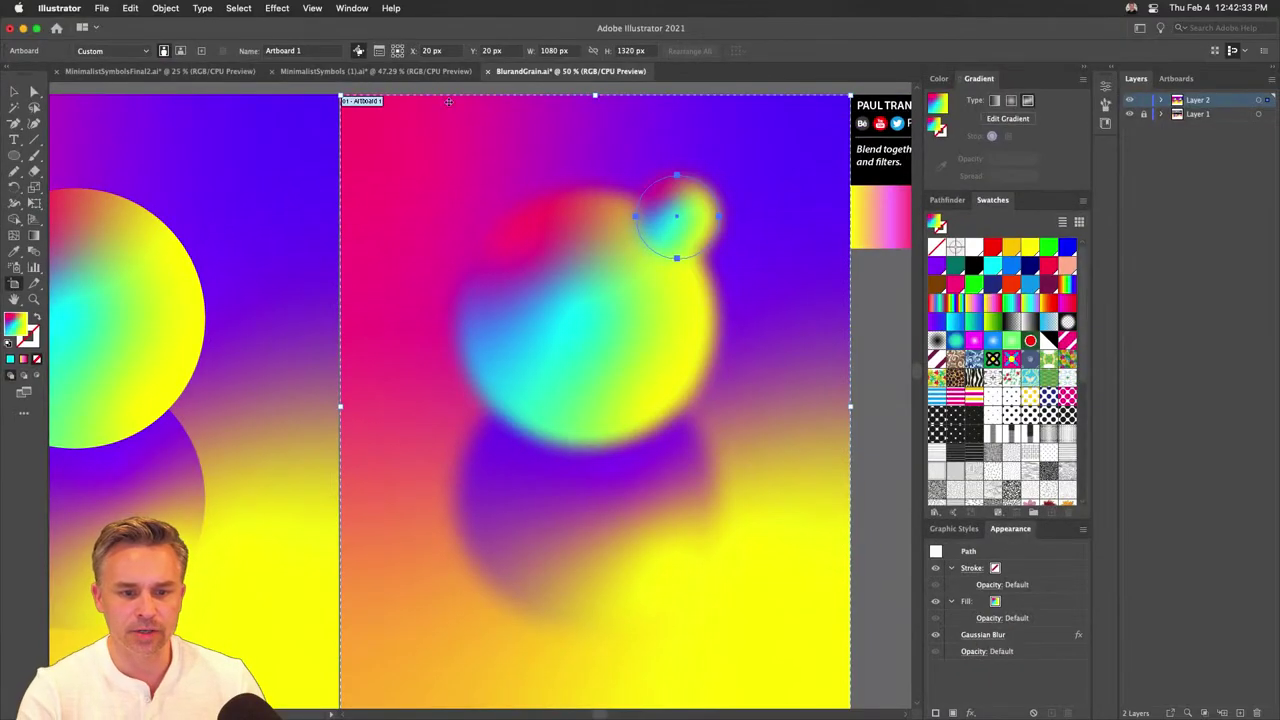
click(494, 116)
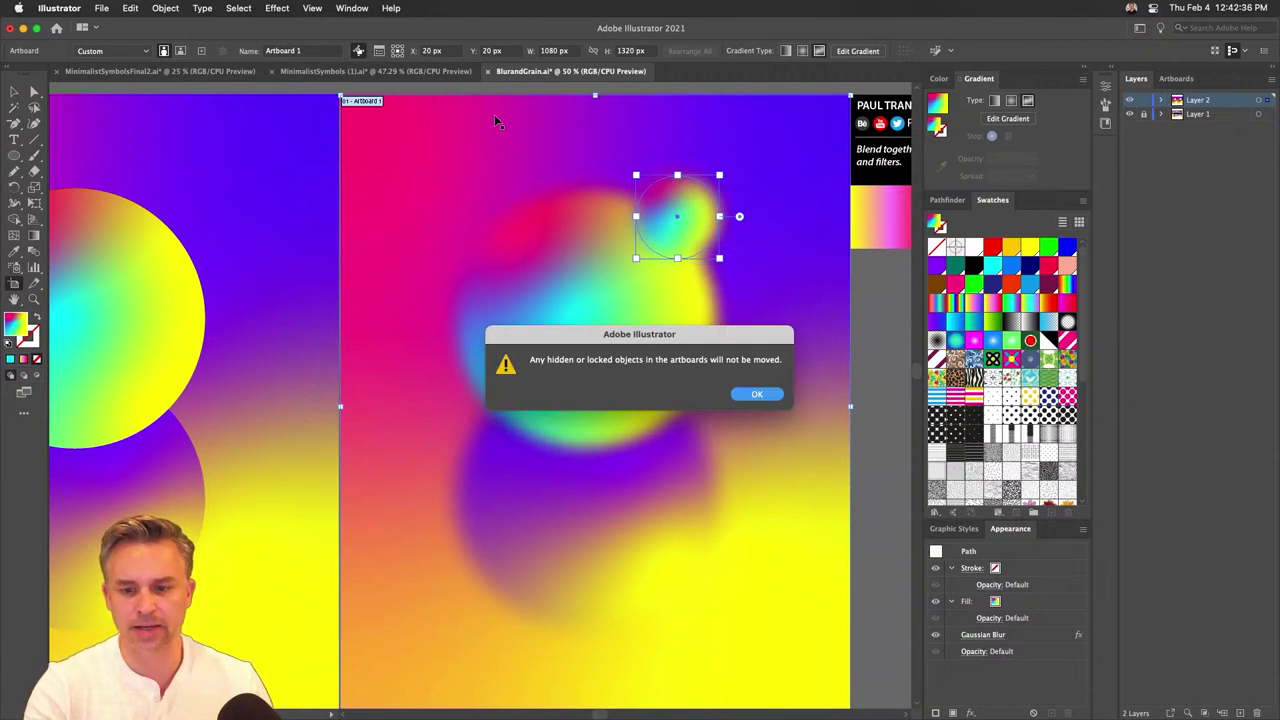
click(752, 394)
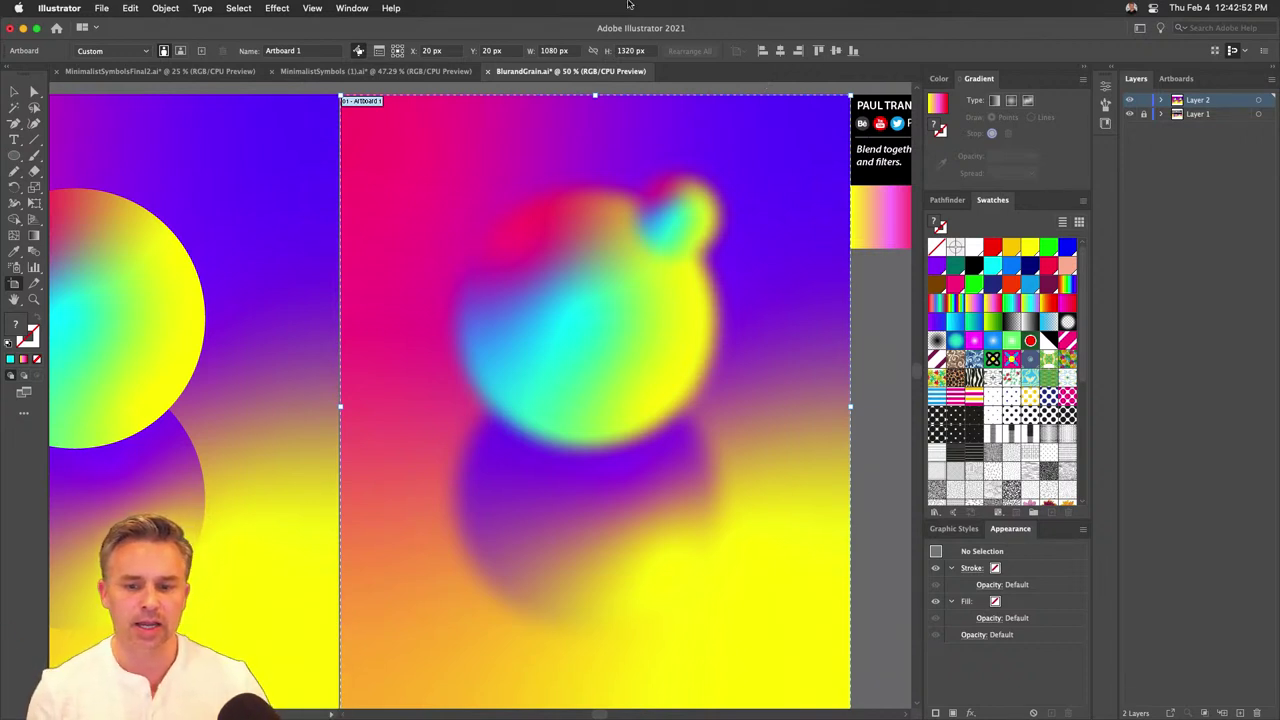
click(13, 92)
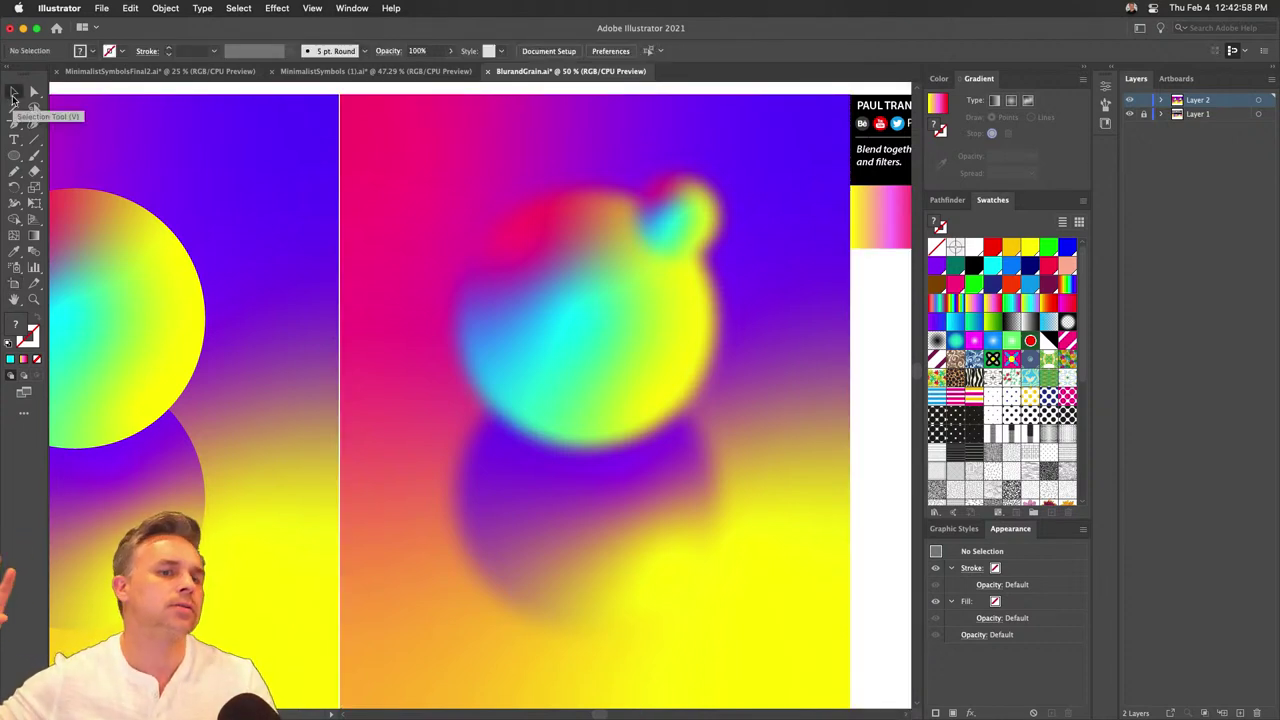
Compare the unblurred artwork copy, with its upper circle selected, against the blurred version.
drag(249, 247, 768, 249)
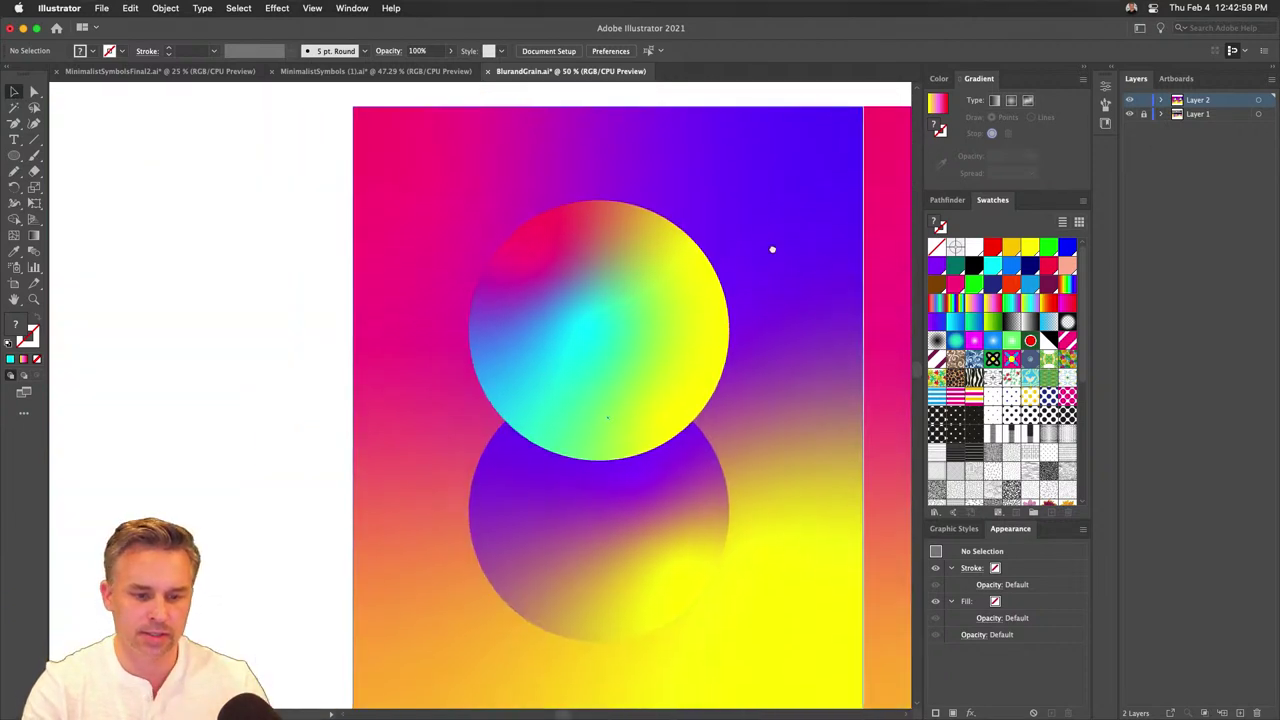
click(503, 297)
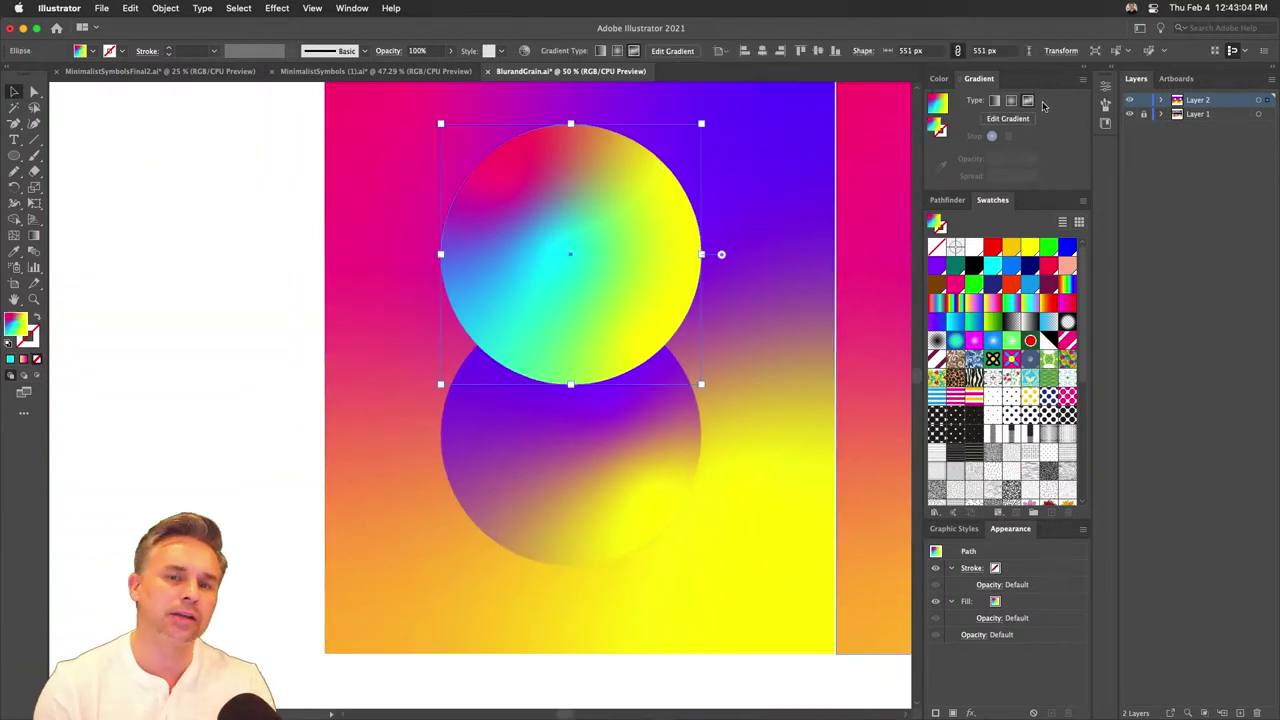
scroll(666, 323, right, 10)
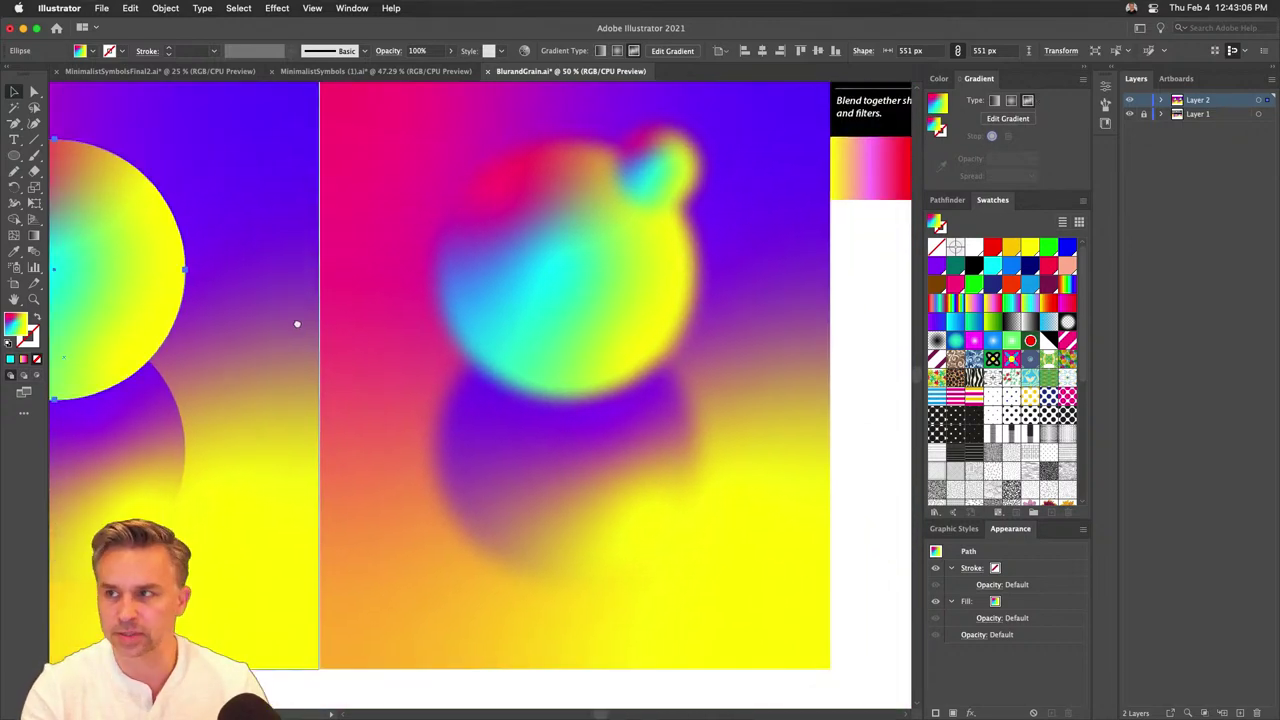
drag(297, 324, 449, 340)
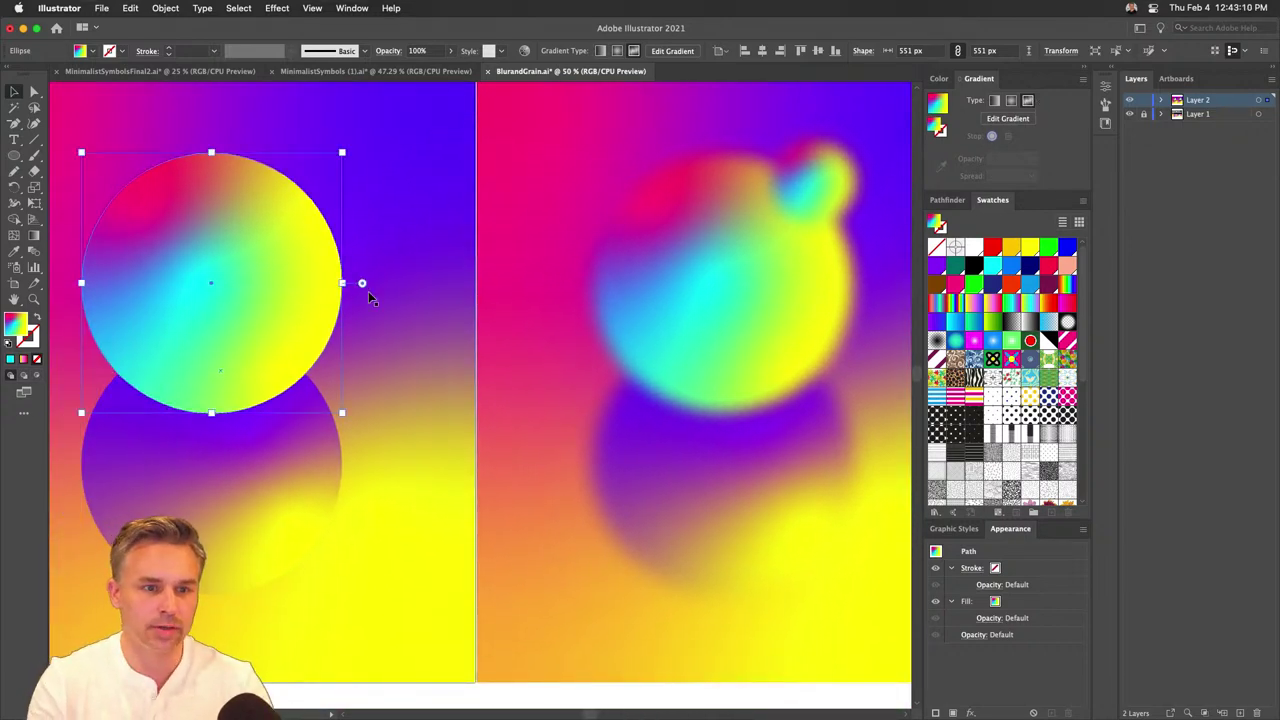
key(super+minus)
key(super+minus)
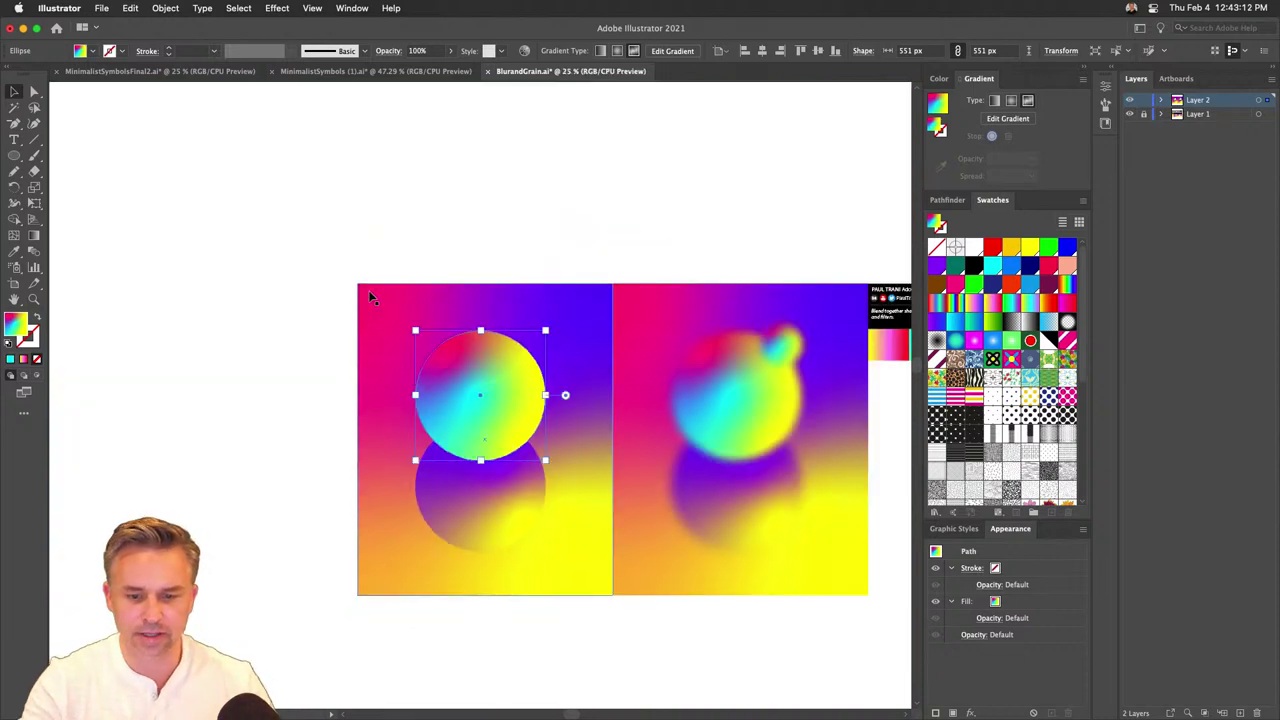
Move both artwork copies one artboard width to the left and place a duplicate of the blurred version at X 540 px, Y 660 px.
drag(211, 178, 780, 645)
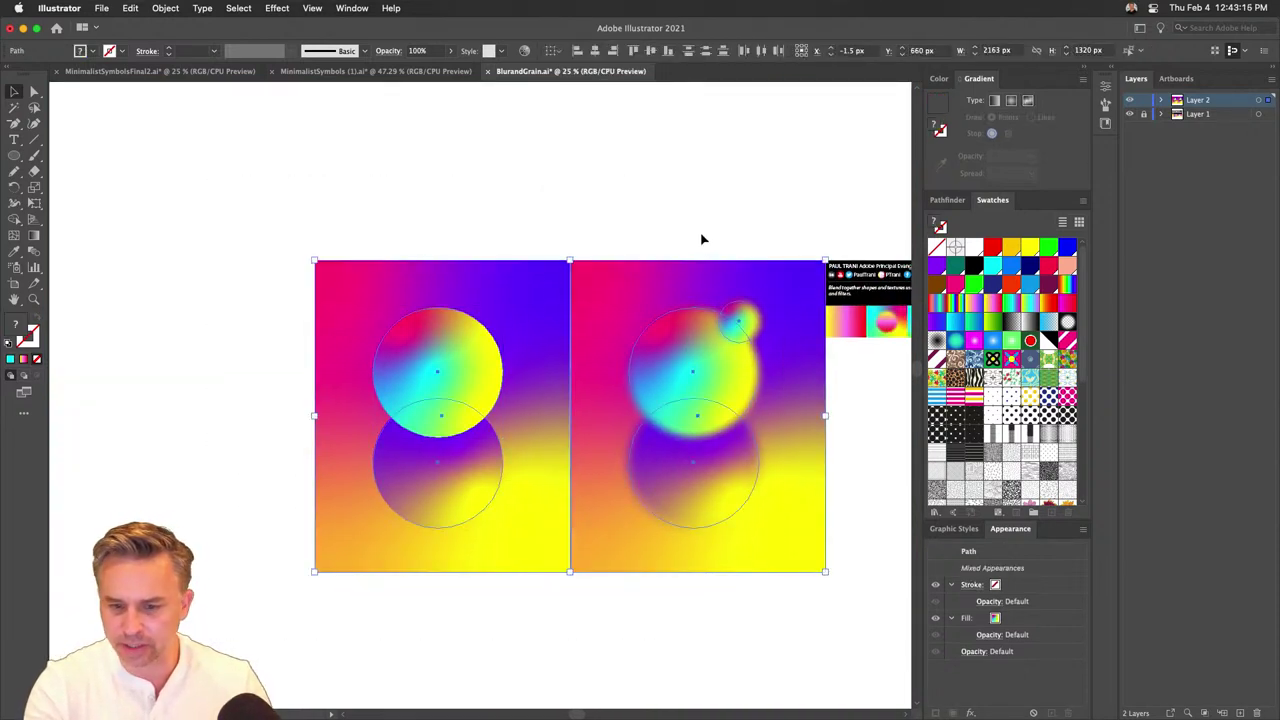
drag(648, 277, 394, 297)
drag(352, 197, 612, 648)
drag(430, 458, 683, 470)
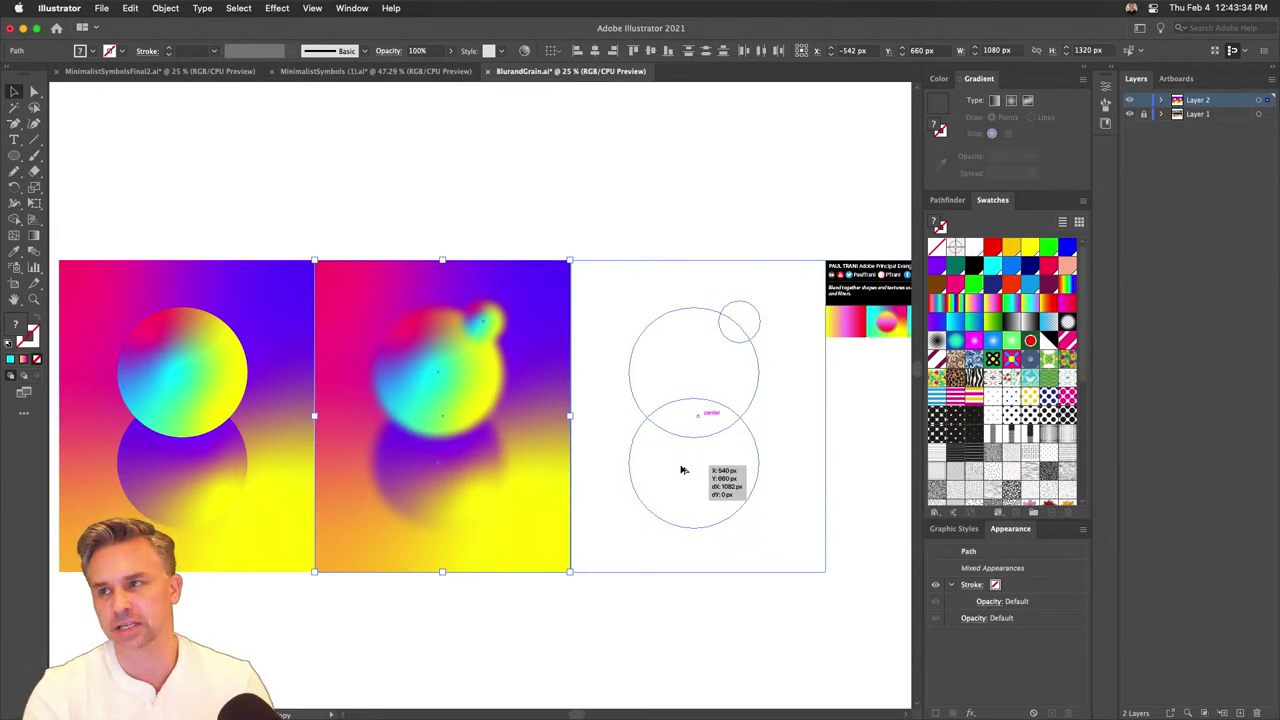
drag(681, 470, 680, 466)
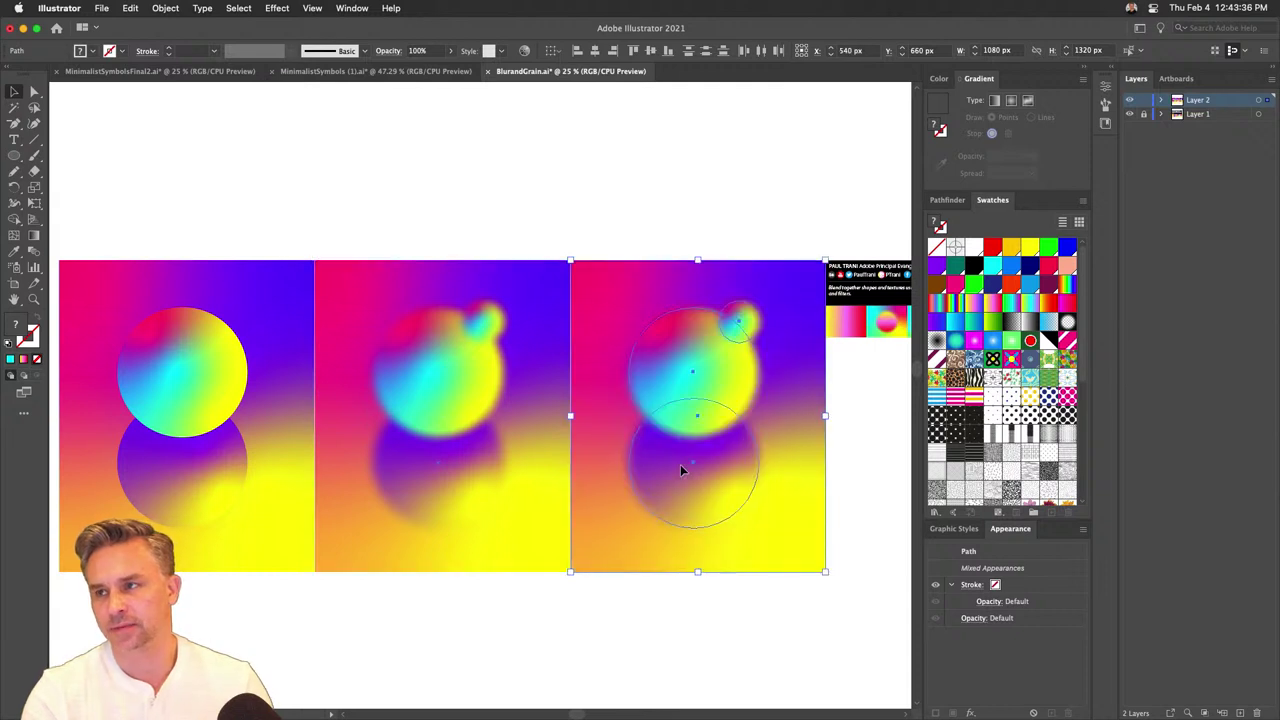
click(674, 220)
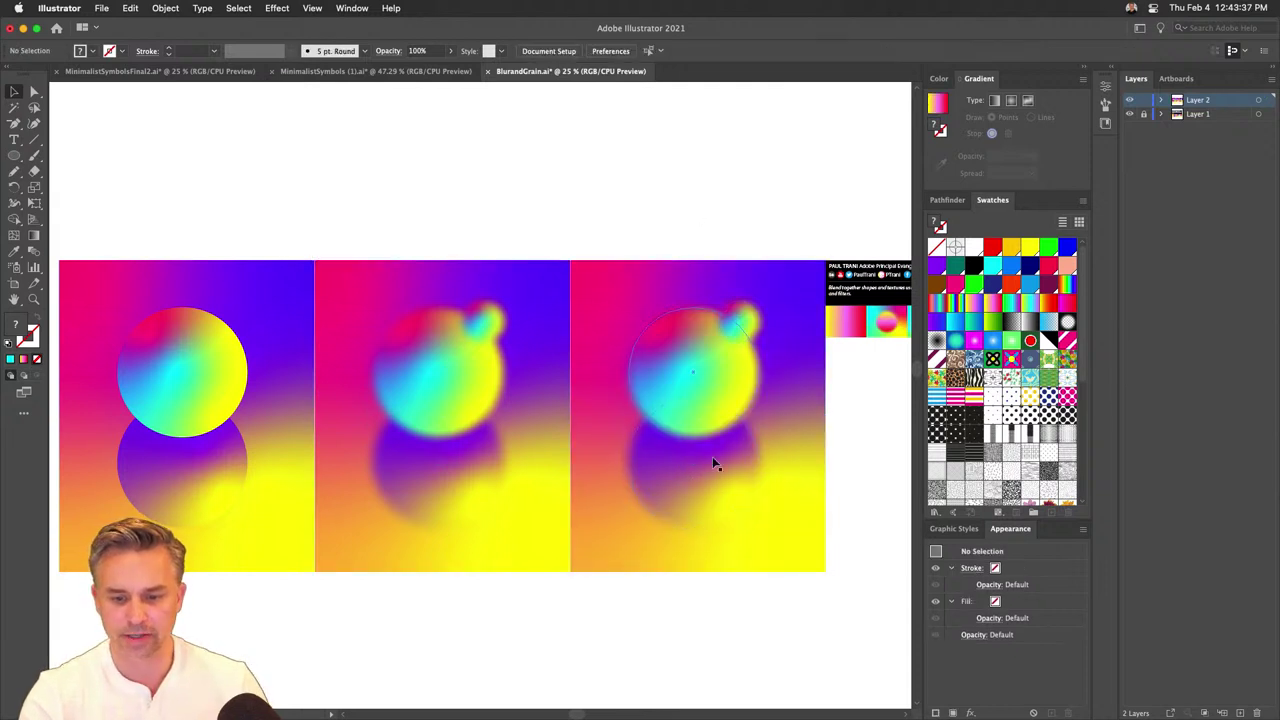
Scale the lower blurred circle of the new duplicate up proportionally to about 701 px and deselect it.
click(731, 507)
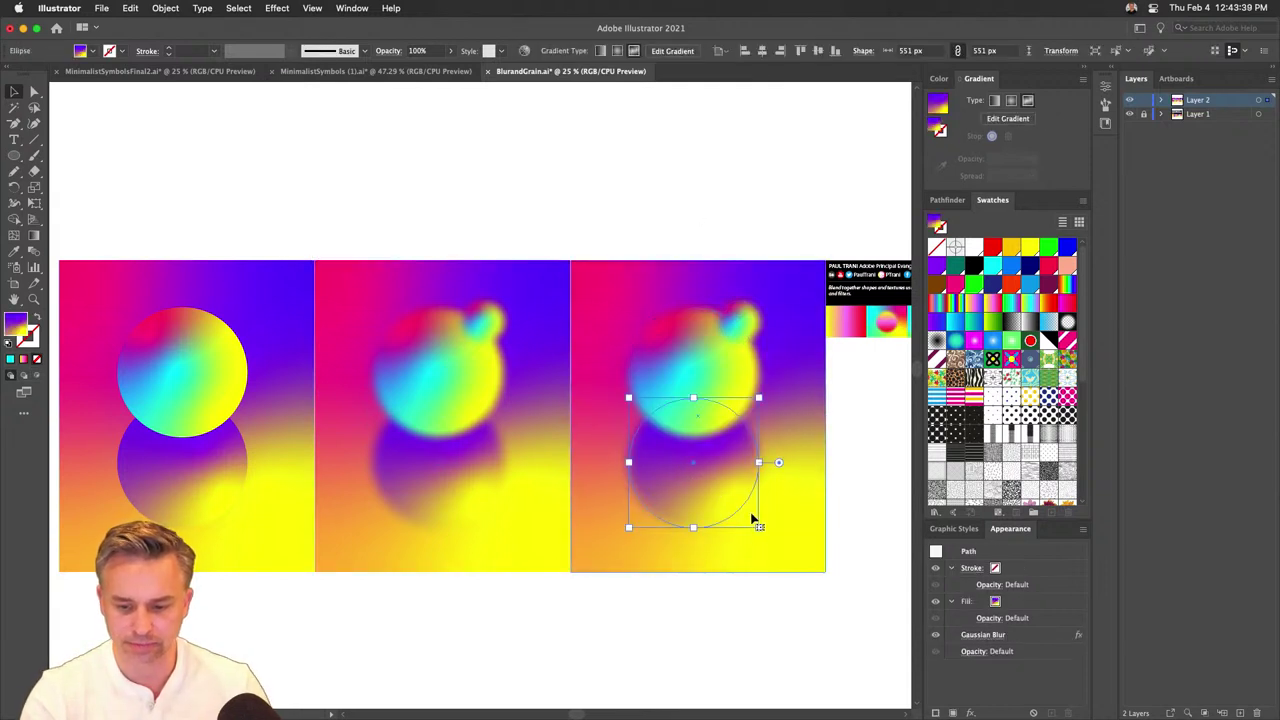
drag(758, 529, 801, 565)
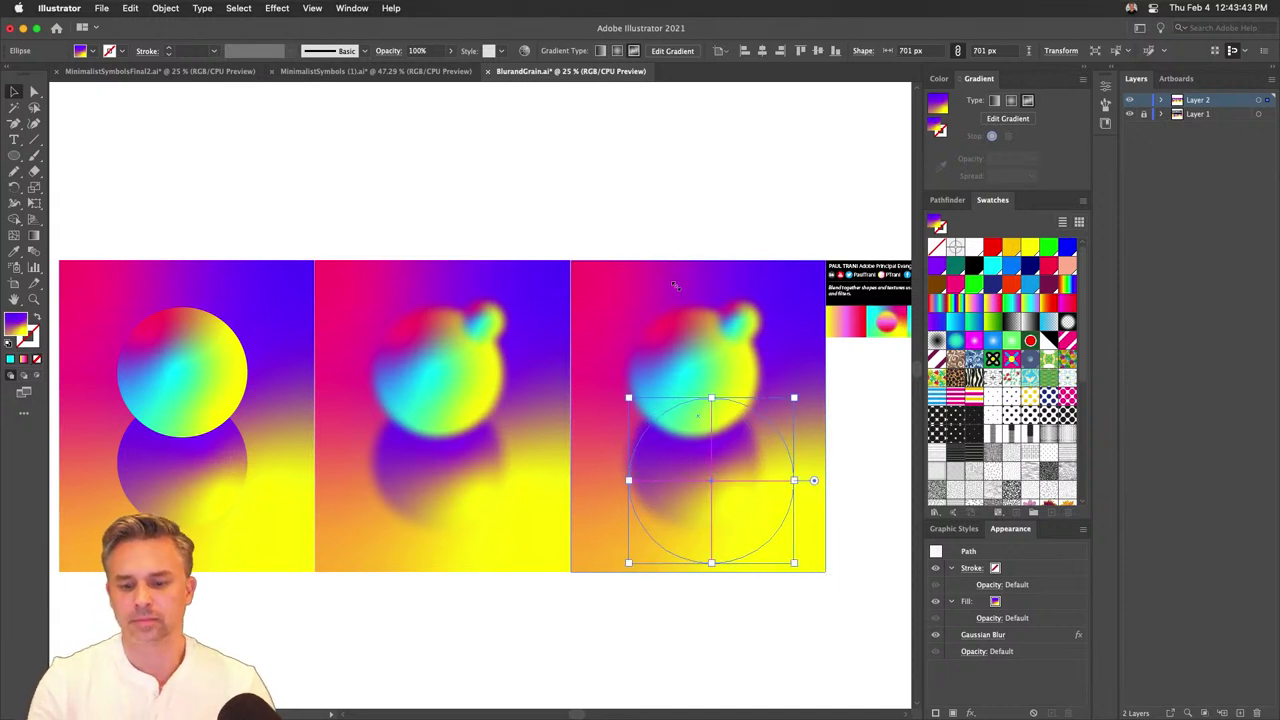
click(639, 186)
Select the large upper circle of the new duplicate and show its object properties beside the canvas.
mouse_move(657, 359)
mouse_down()
mouse_move(658, 386)
mouse_move(666, 375)
mouse_up()
key(super+equal)
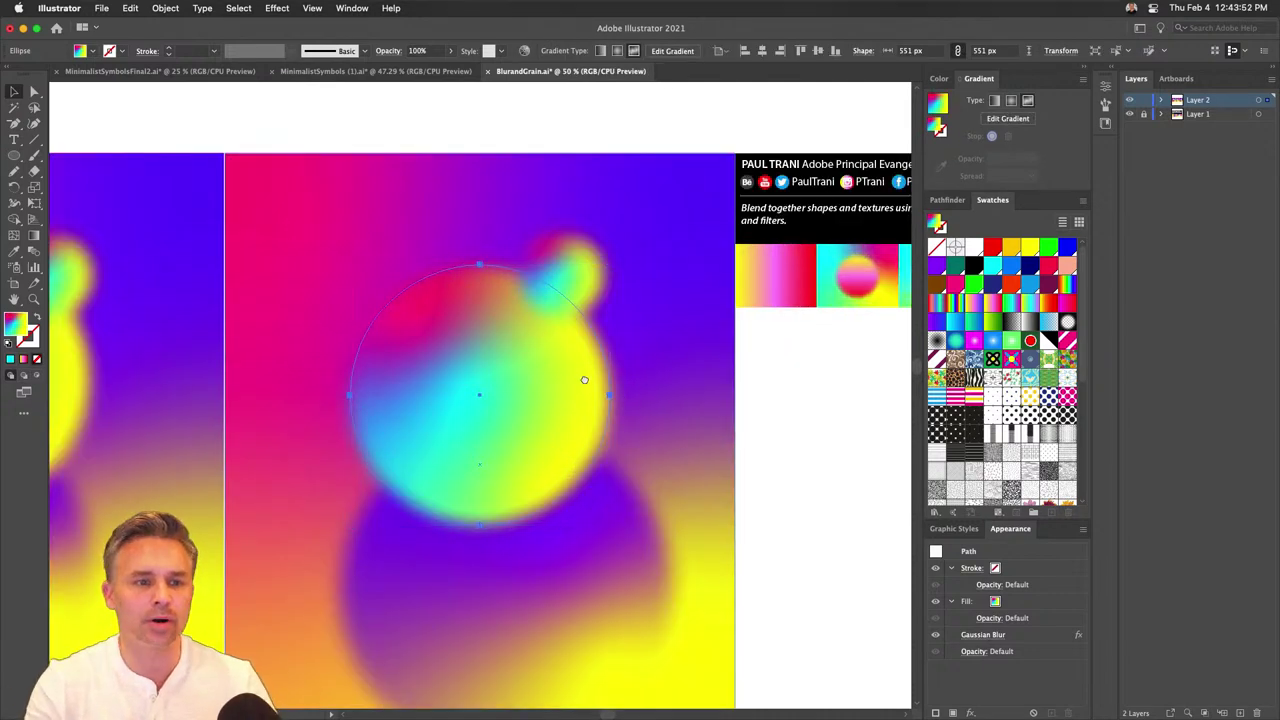
drag(583, 374, 651, 306)
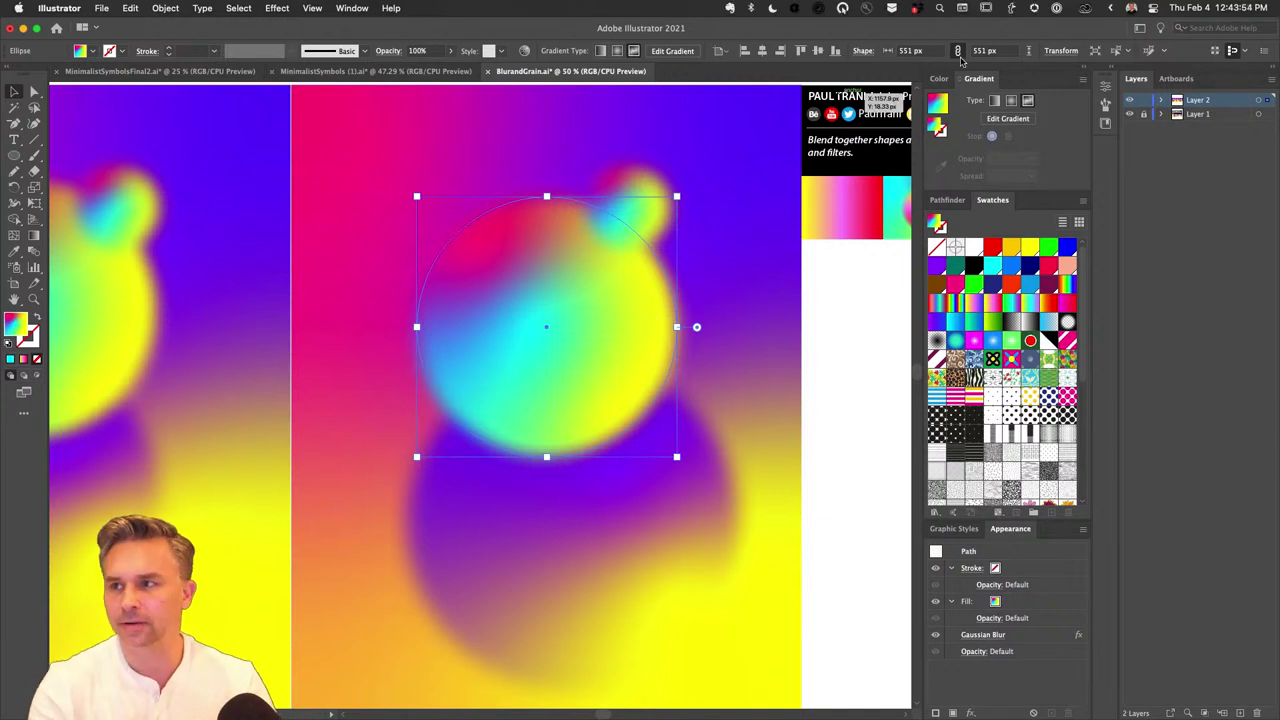
click(1084, 70)
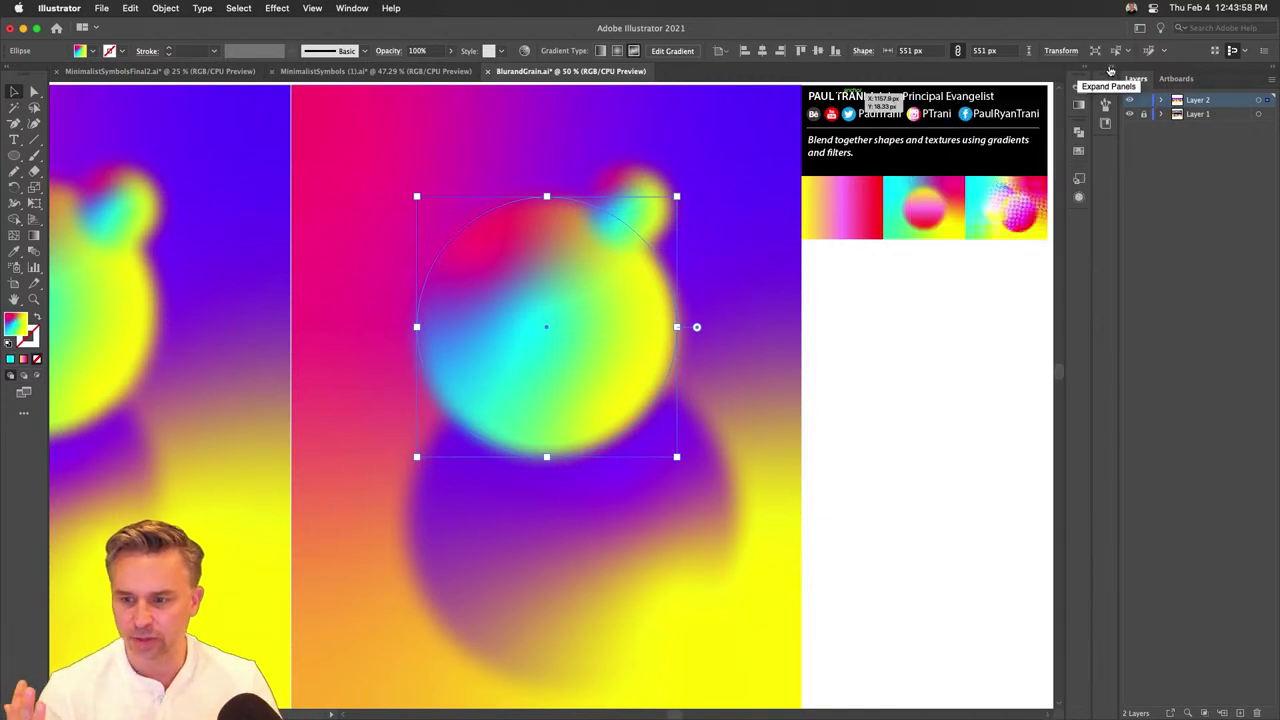
click(1107, 70)
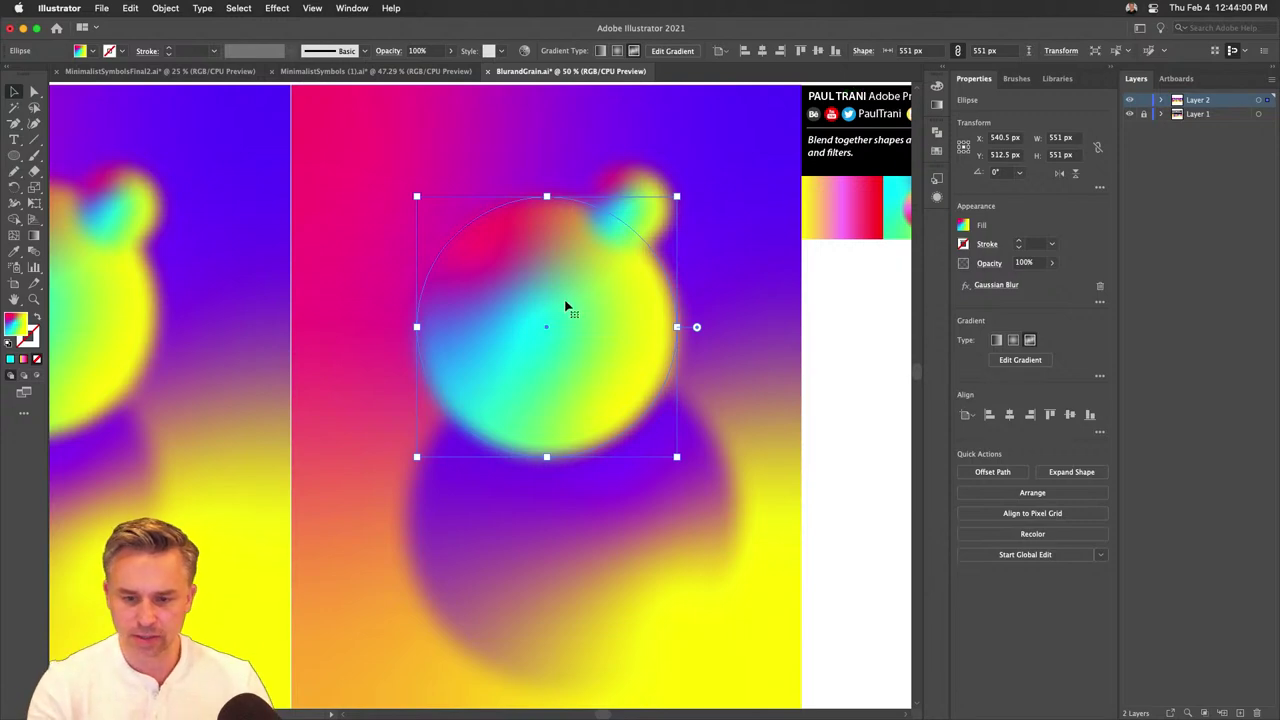
Try a lower opacity on the large upper circle and return it to 100%.
scroll(600, 290, left, 5)
click(746, 262)
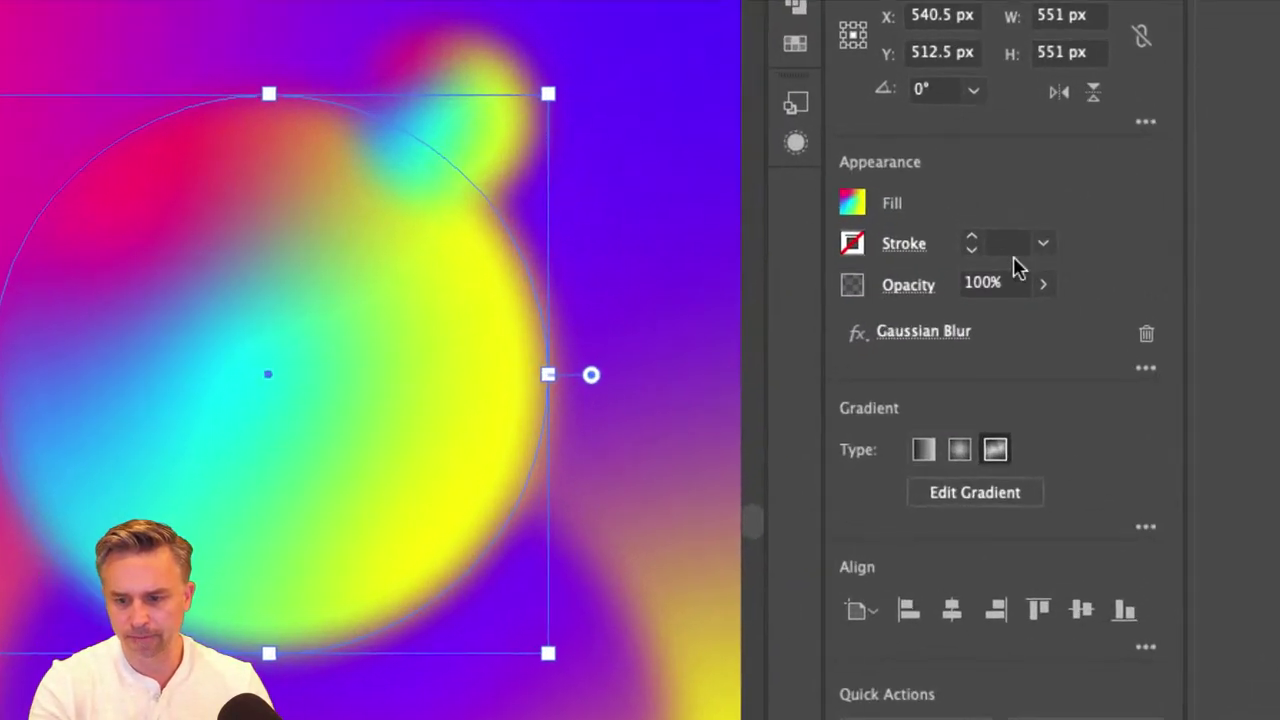
click(1038, 287)
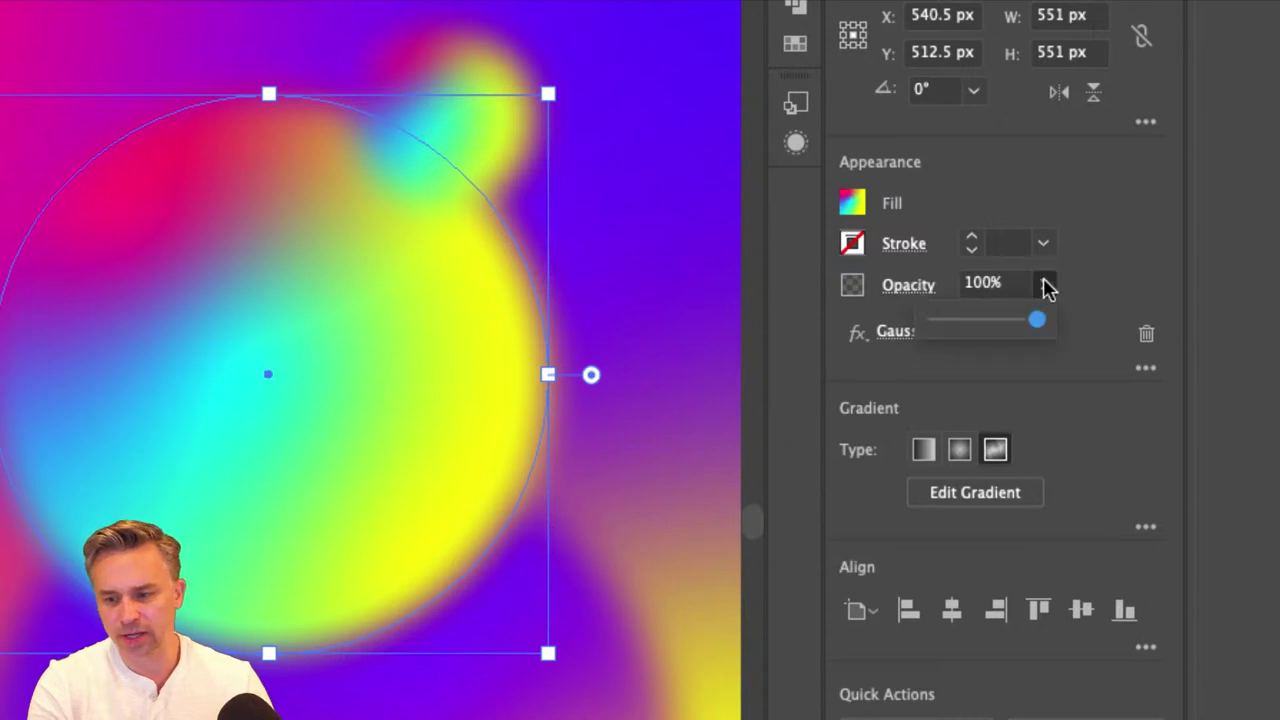
click(988, 320)
drag(988, 322, 1042, 320)
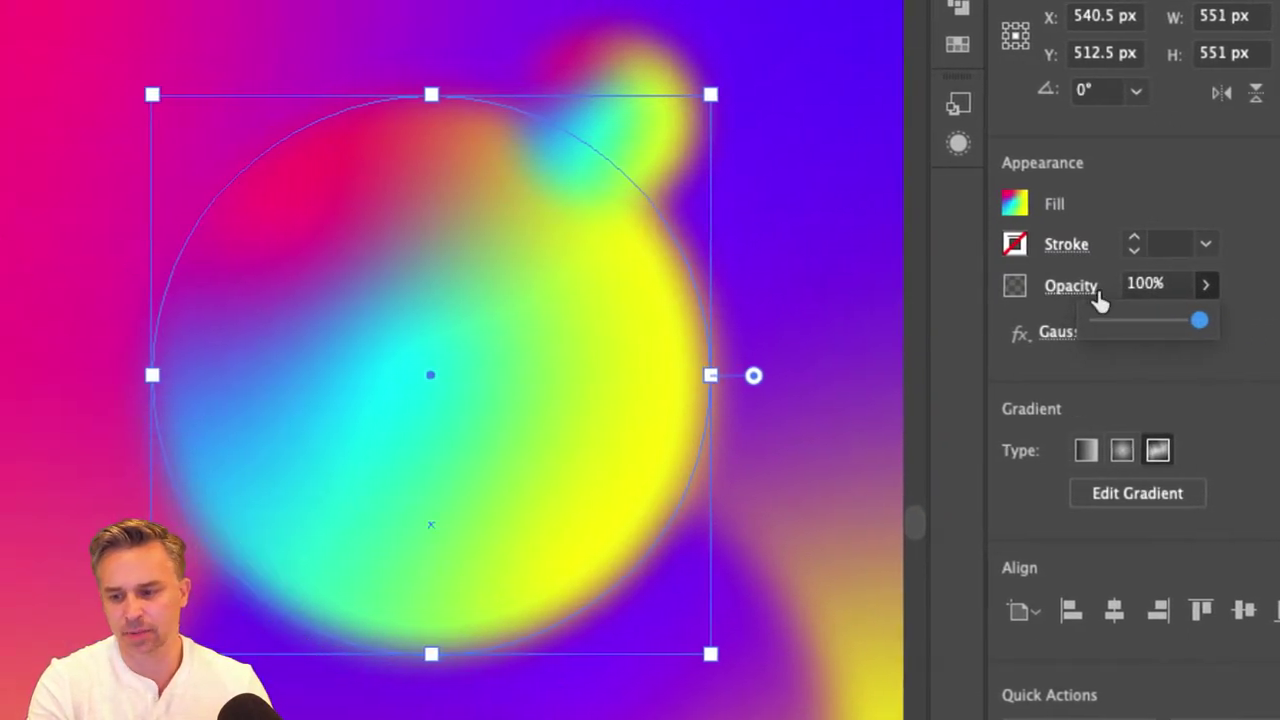
Try the Overlay, Lighten and Screen blend modes on the large upper circle.
click(974, 289)
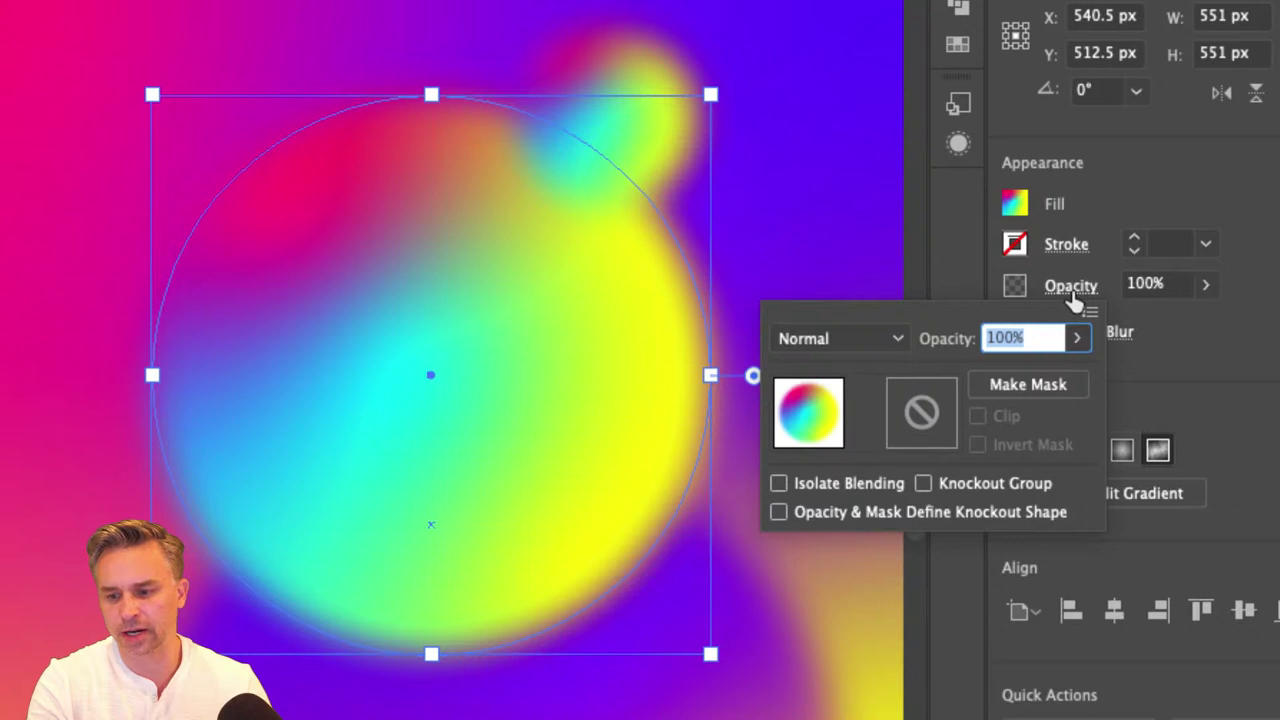
click(862, 340)
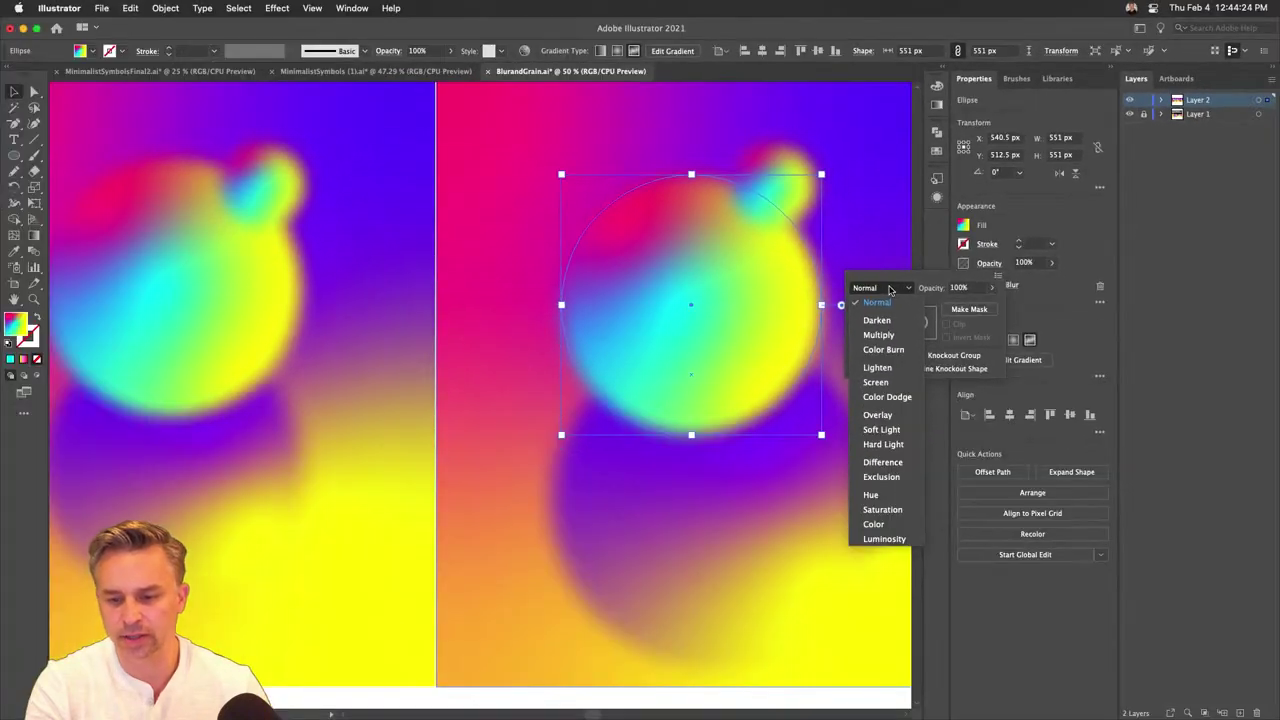
click(875, 414)
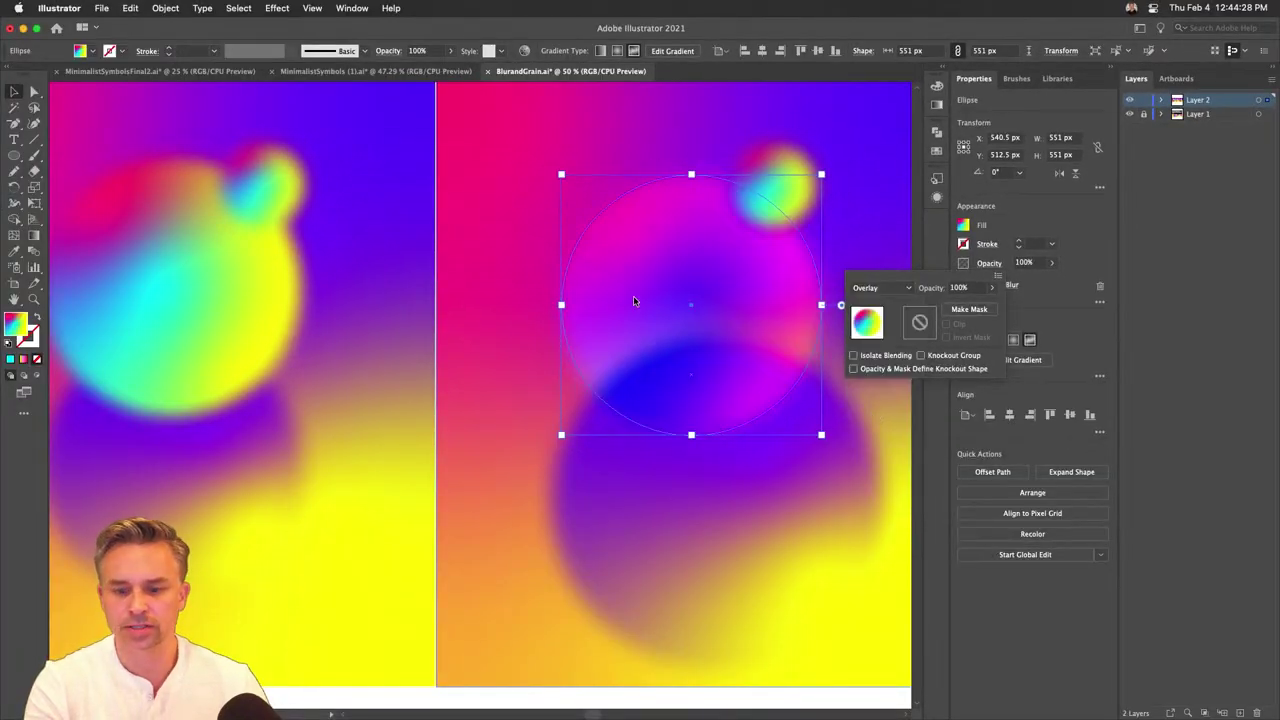
click(890, 287)
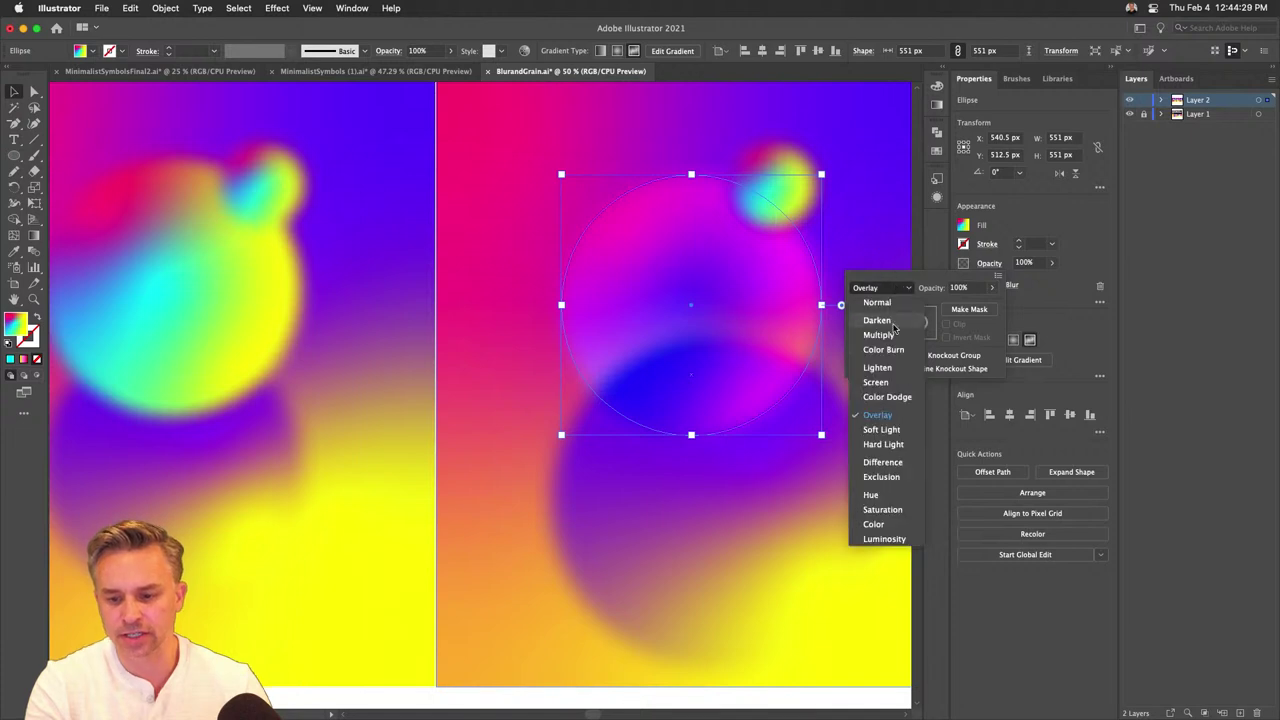
click(893, 371)
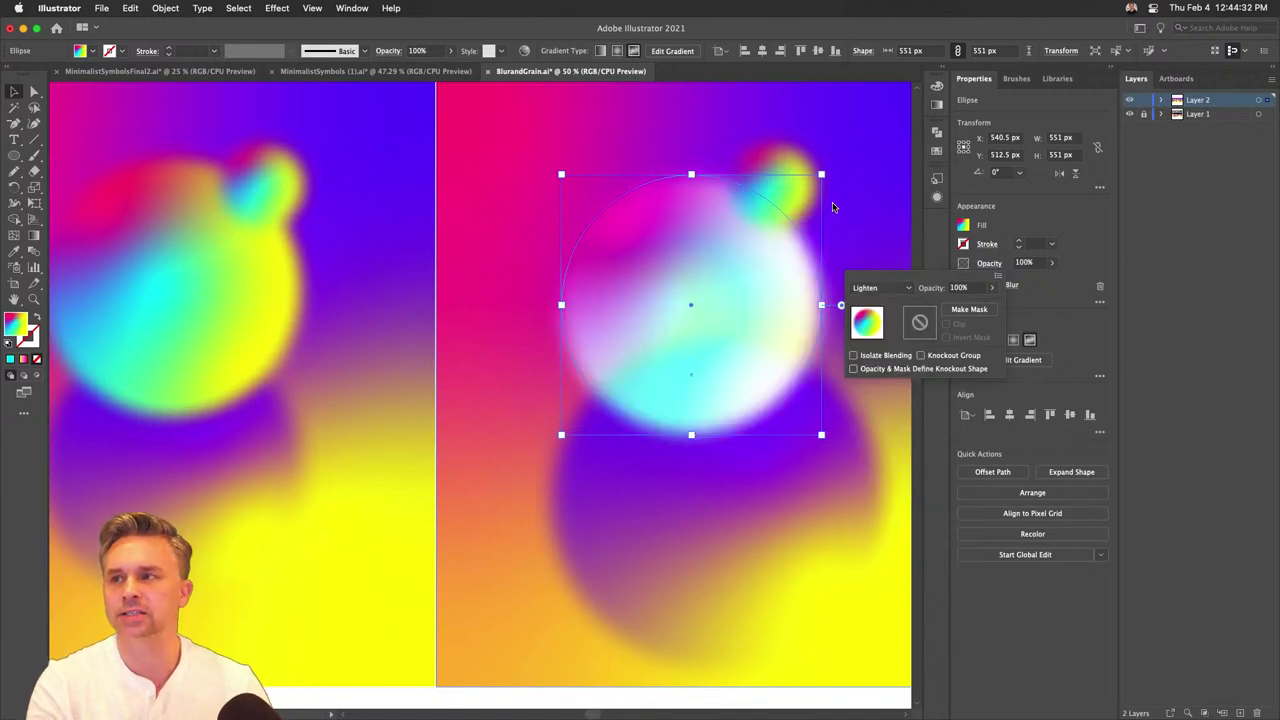
click(890, 287)
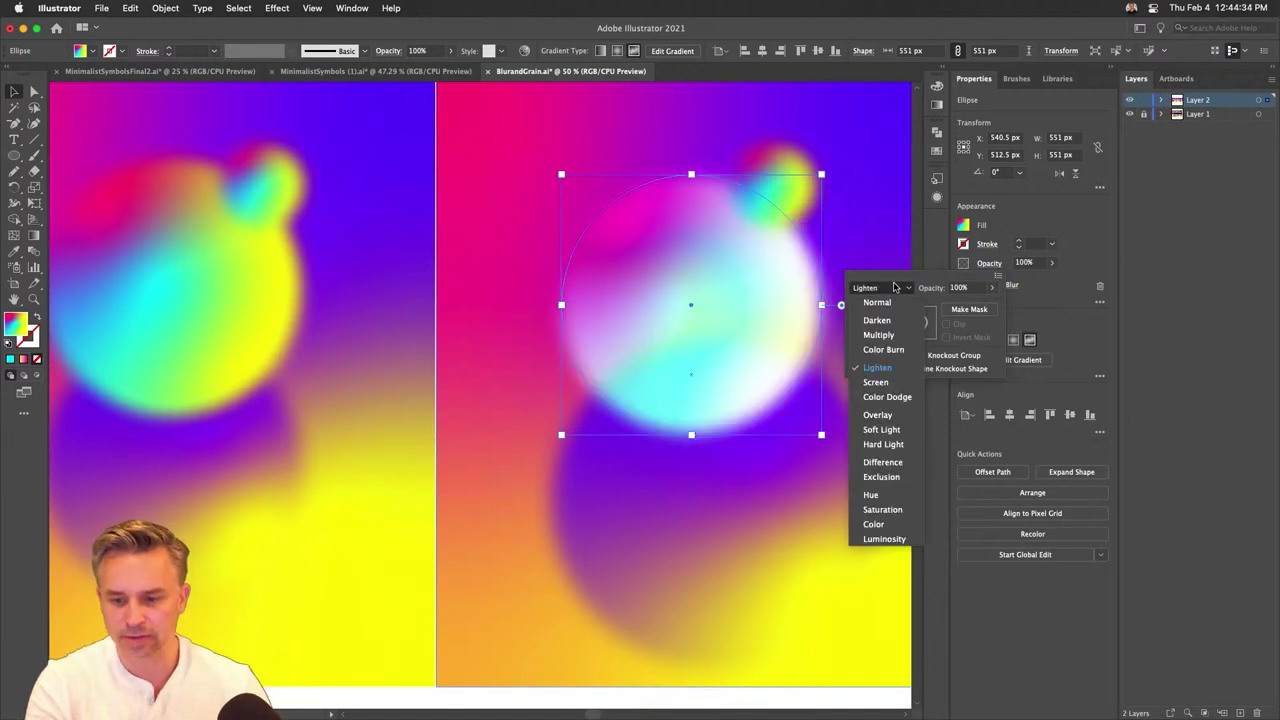
click(889, 389)
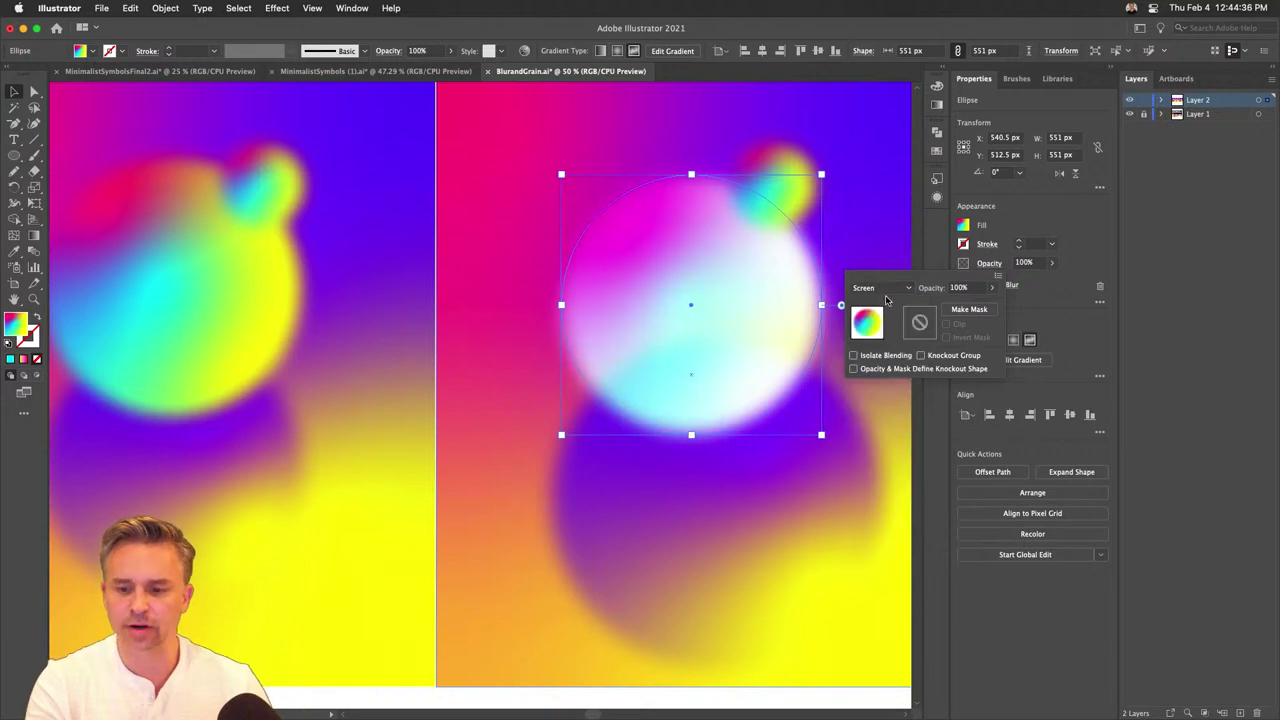
Try the Darken, Multiply and Soft Light blend modes on the large upper circle.
click(890, 287)
click(893, 321)
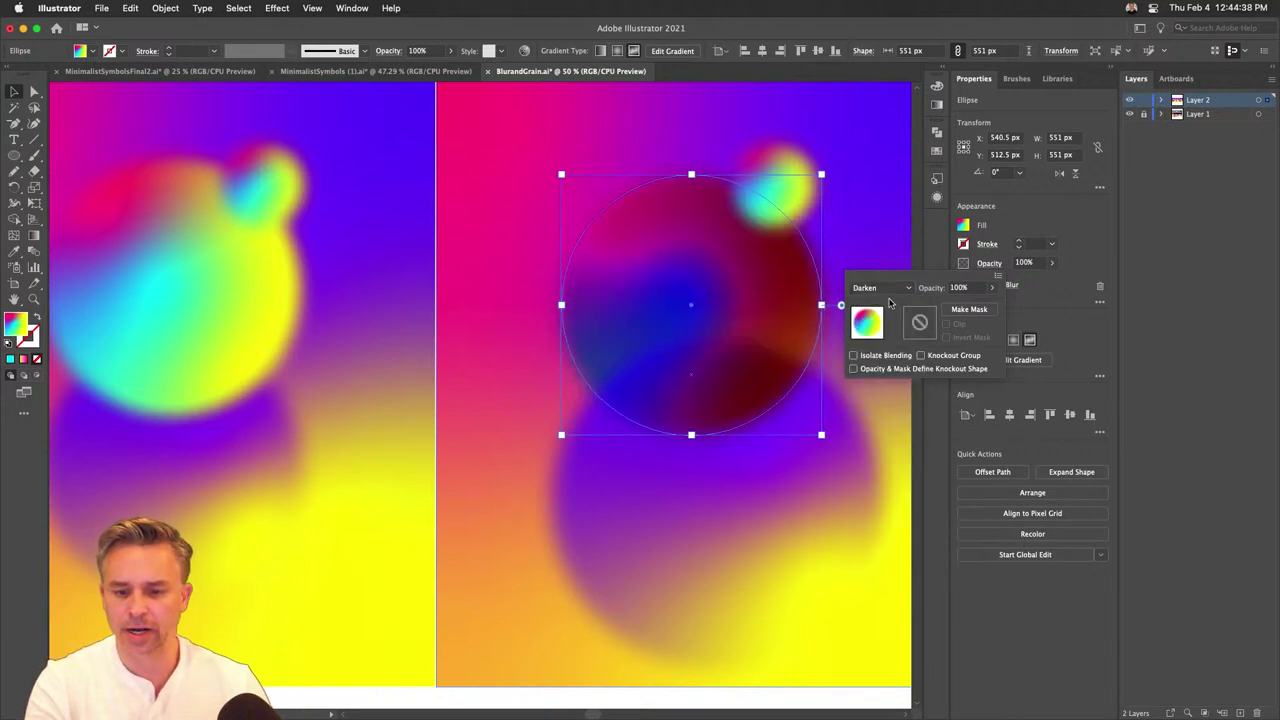
click(890, 287)
click(881, 339)
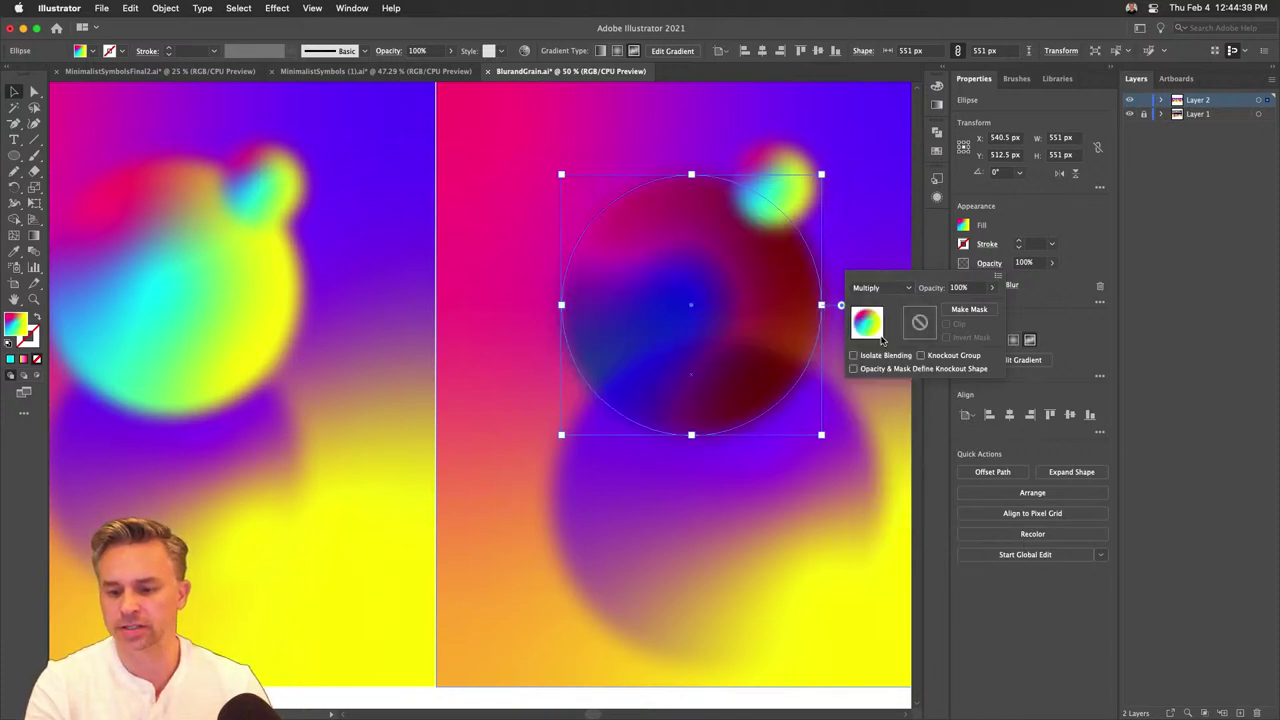
click(890, 287)
click(896, 435)
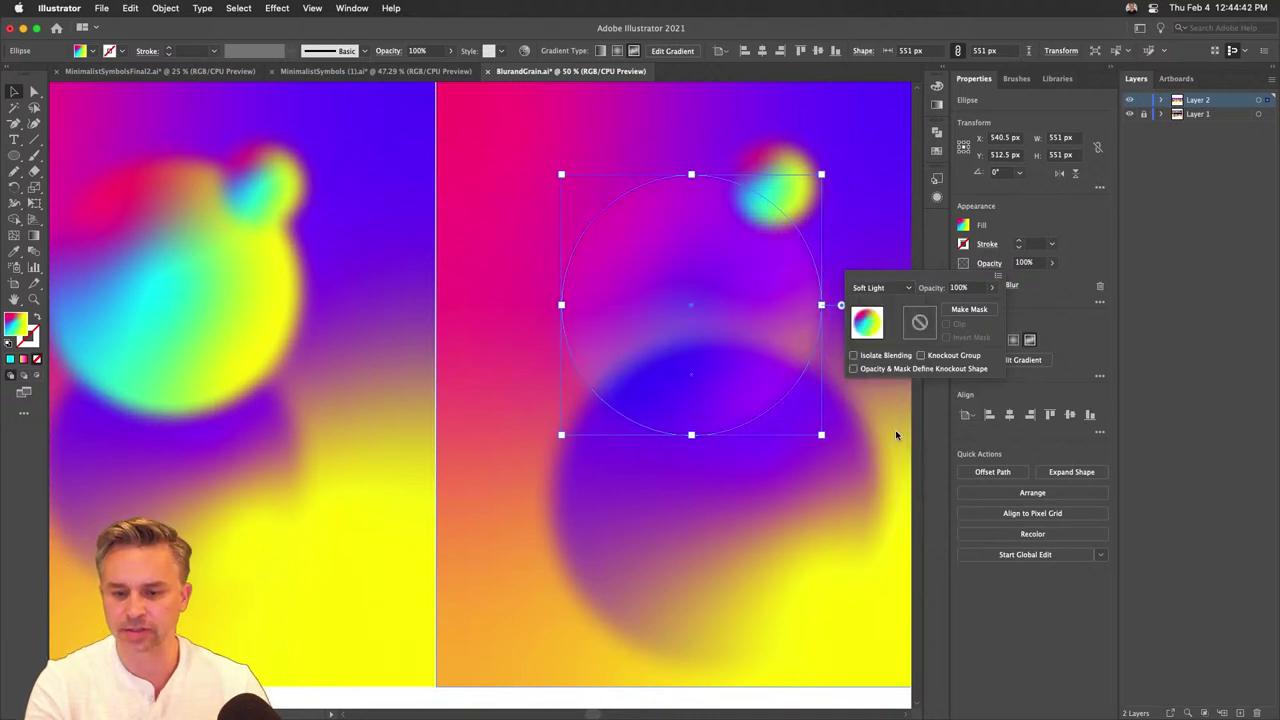
Try Overlay on the large upper circle again, restore its blend mode to Normal, and close the transparency options.
click(875, 288)
click(876, 414)
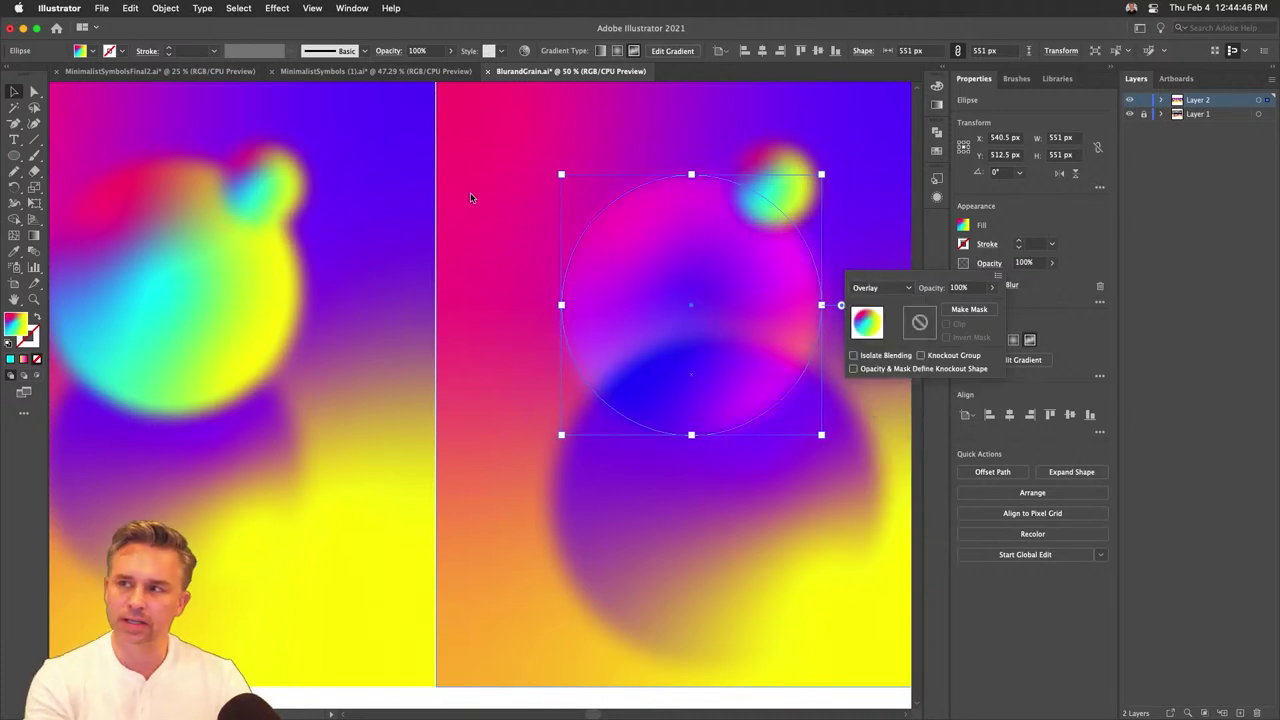
click(884, 288)
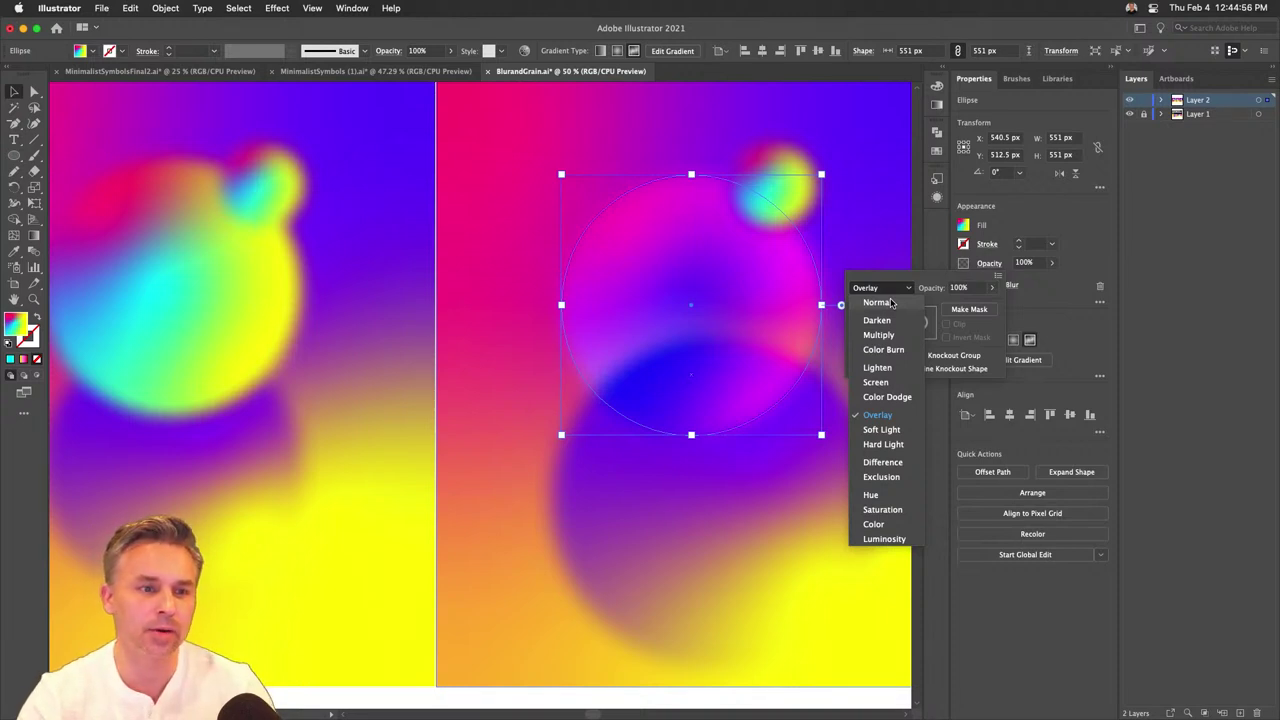
click(892, 303)
click(1060, 291)
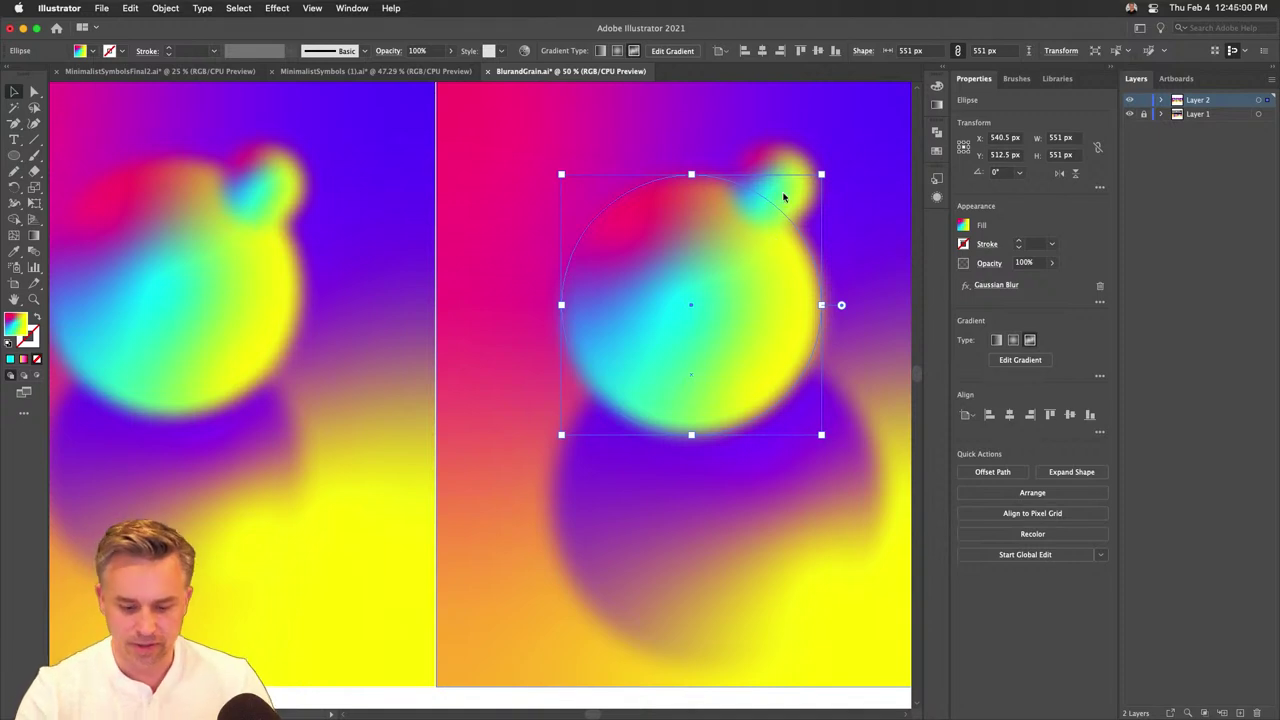
Scale the large upper circle down proportionally around its centre to about 505 px.
drag(827, 184, 766, 214)
drag(479, 200, 481, 216)
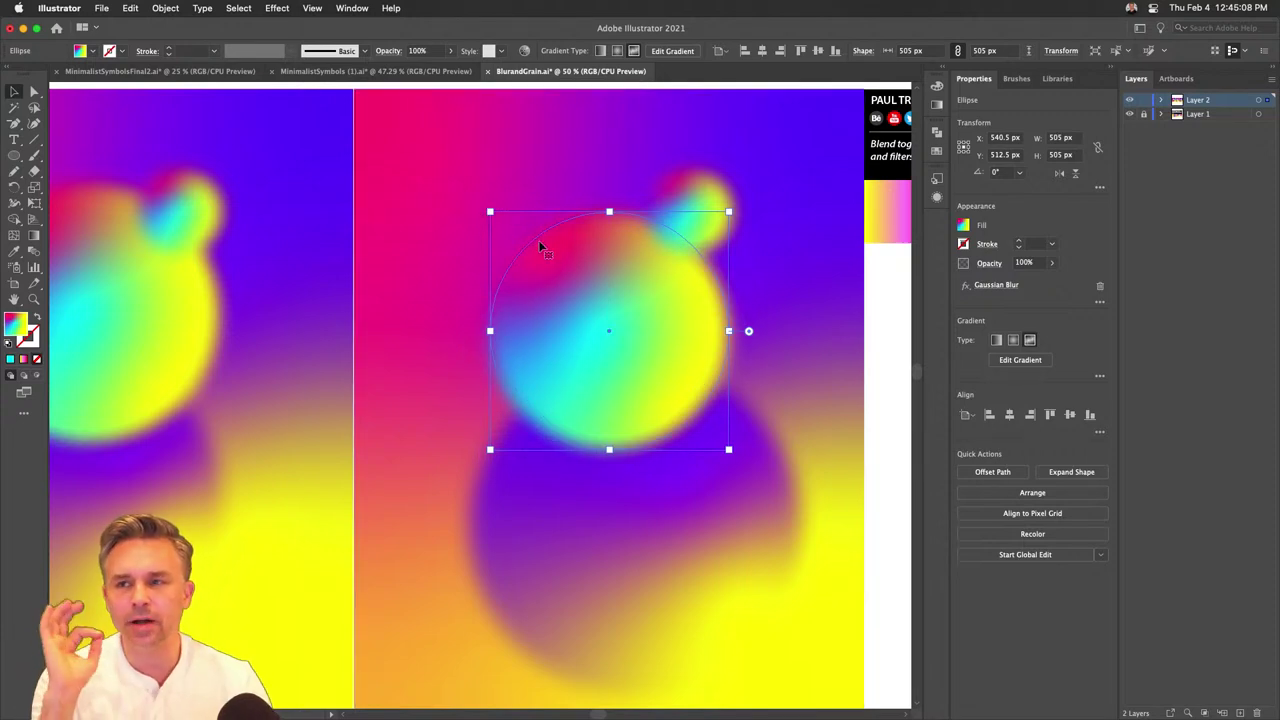
Review the Gaussian Blur settings applied to the large upper circle and cancel without changing them.
key(super+equal)
drag(538, 240, 622, 203)
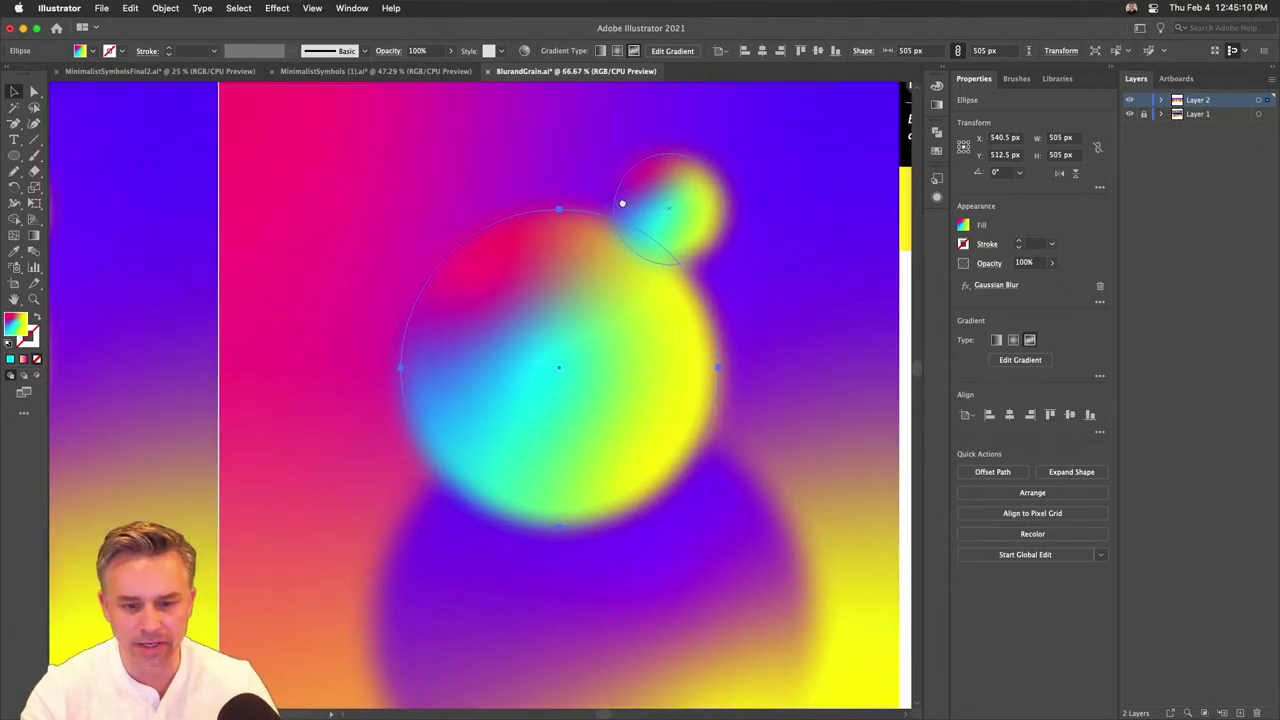
click(996, 285)
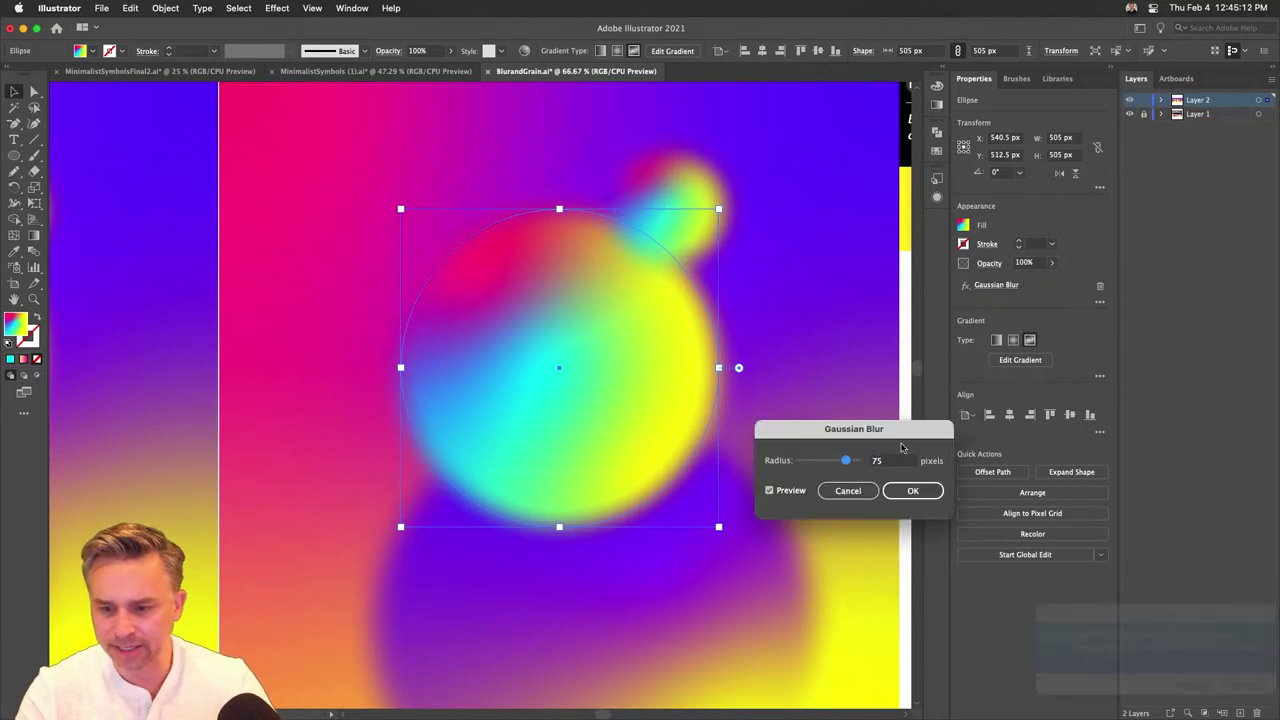
click(846, 490)
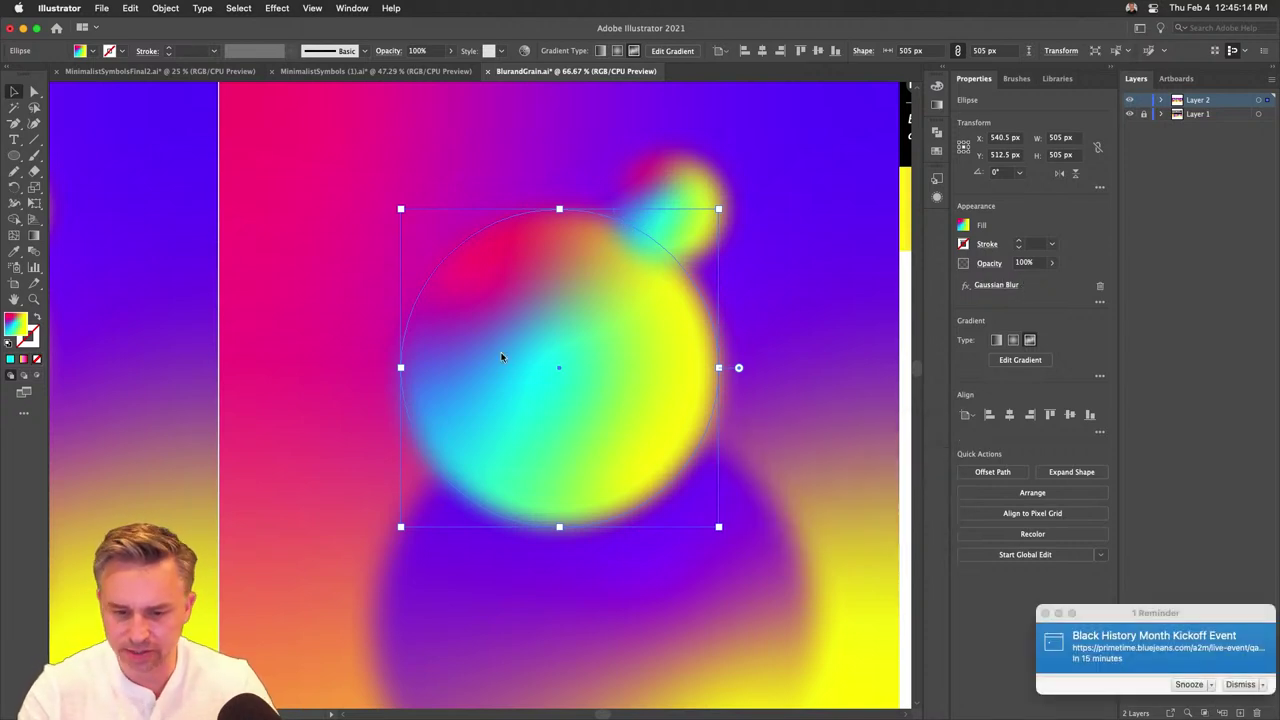
Duplicate the large upper circle diagonally downward, dismiss the calendar reminder, and remove the Gaussian Blur from the original circle.
drag(500, 355, 632, 487)
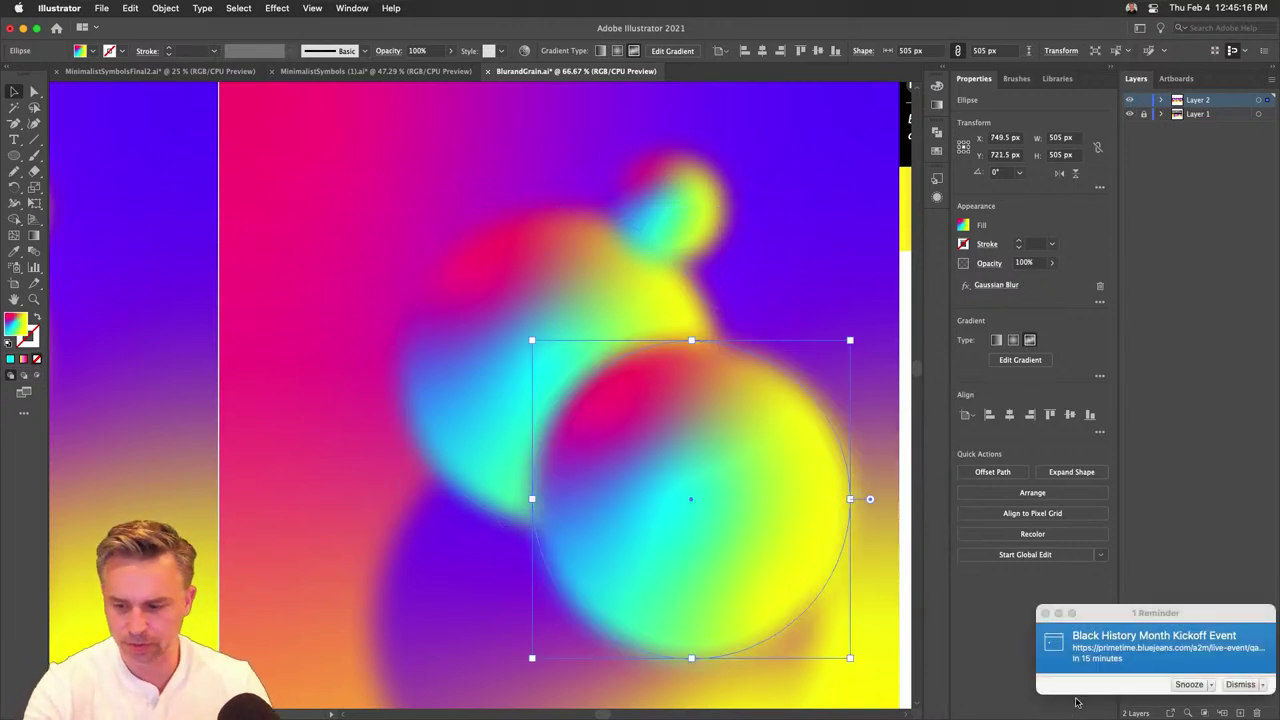
click(1044, 613)
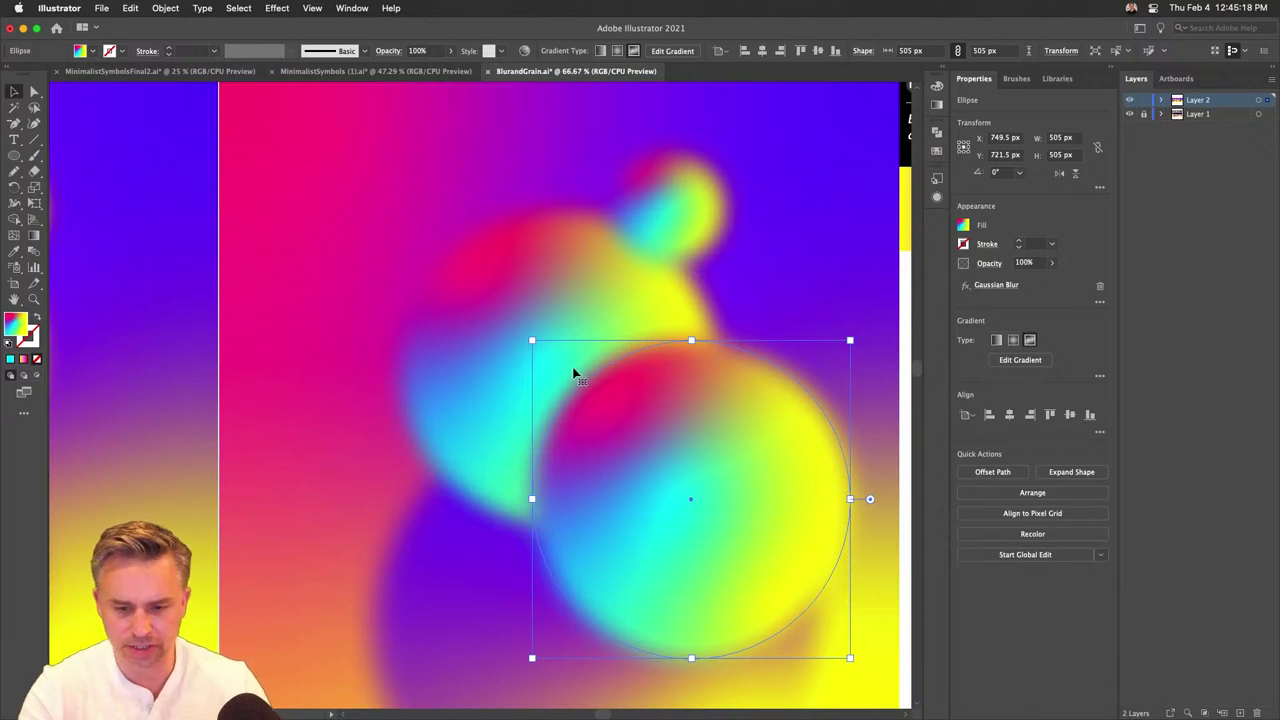
key(super+z)
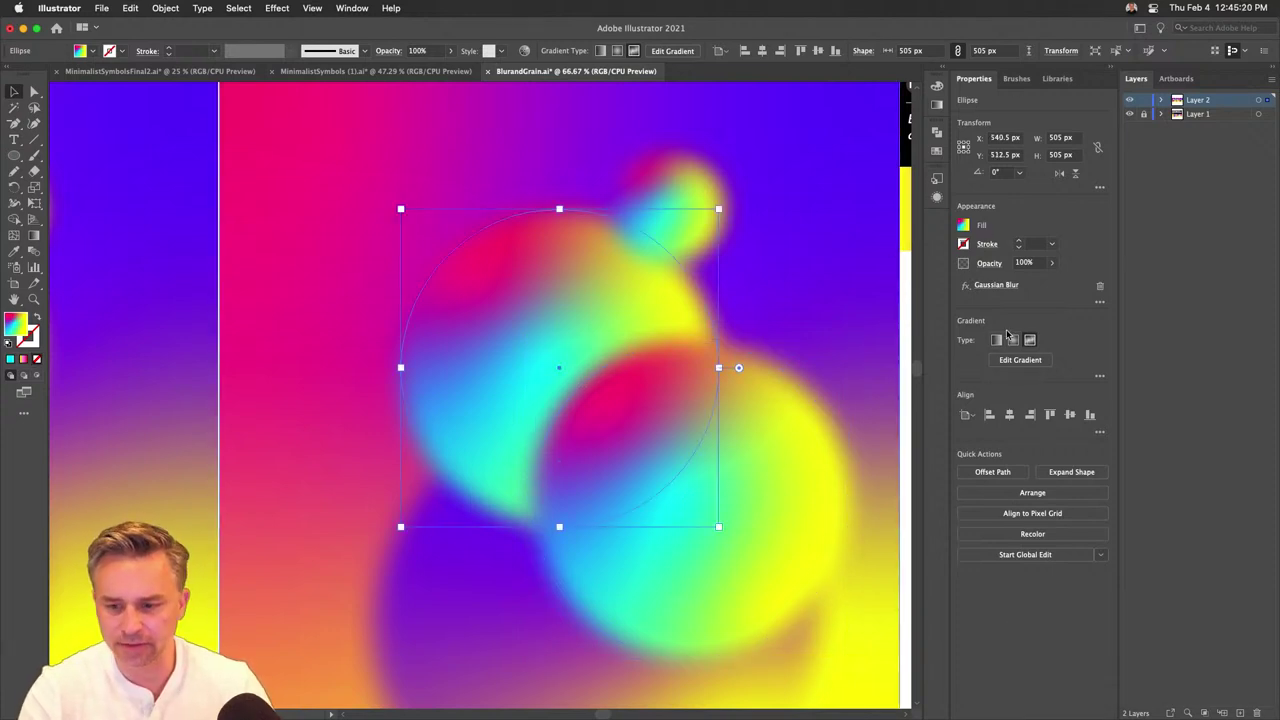
click(1101, 287)
Set the blurred duplicate circle's blend mode to Overlay.
click(796, 516)
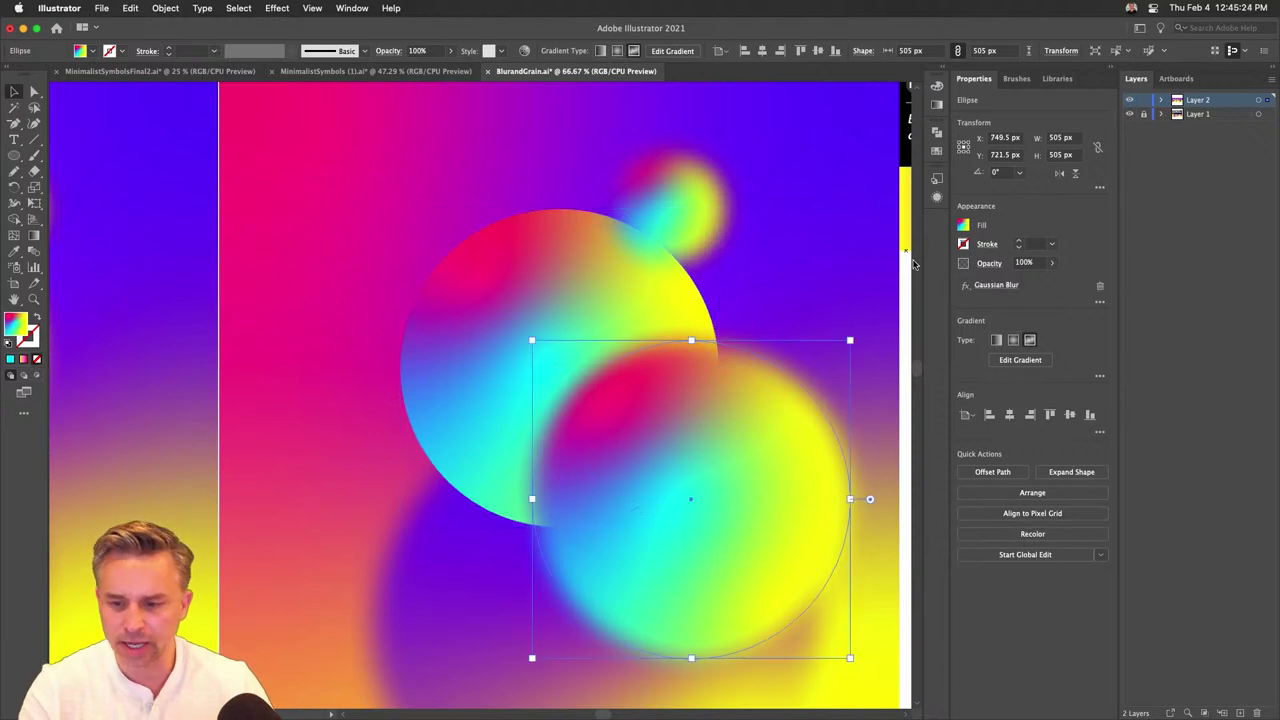
click(989, 263)
click(880, 288)
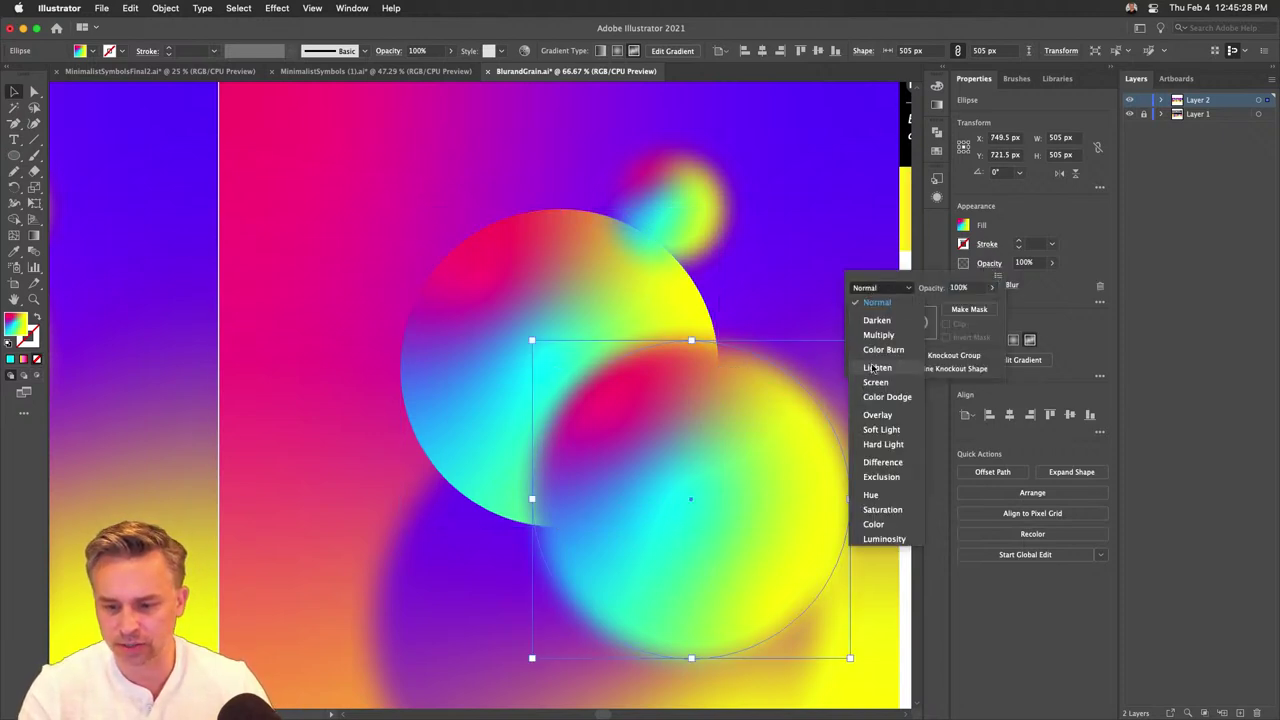
click(872, 414)
click(763, 451)
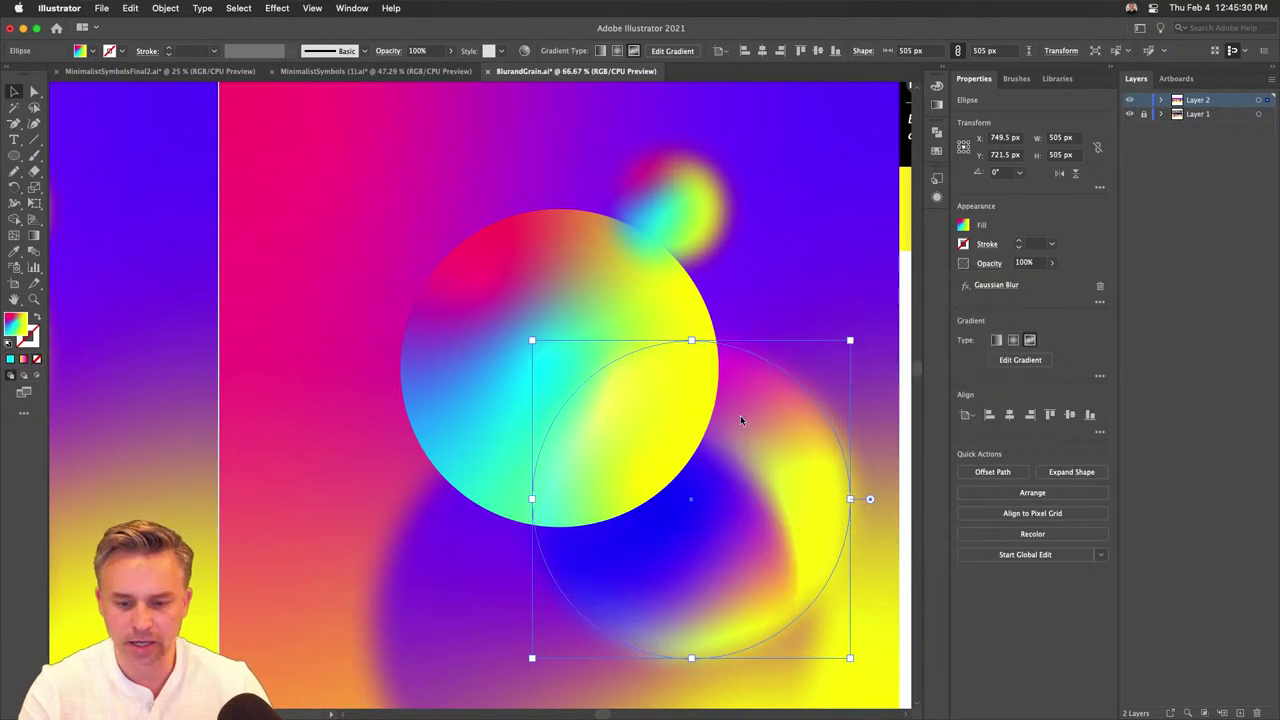
Move the blurred duplicate onto the sharp circle and scale it up proportionally around its centre to about 589 px.
drag(770, 432, 641, 304)
drag(375, 227, 387, 197)
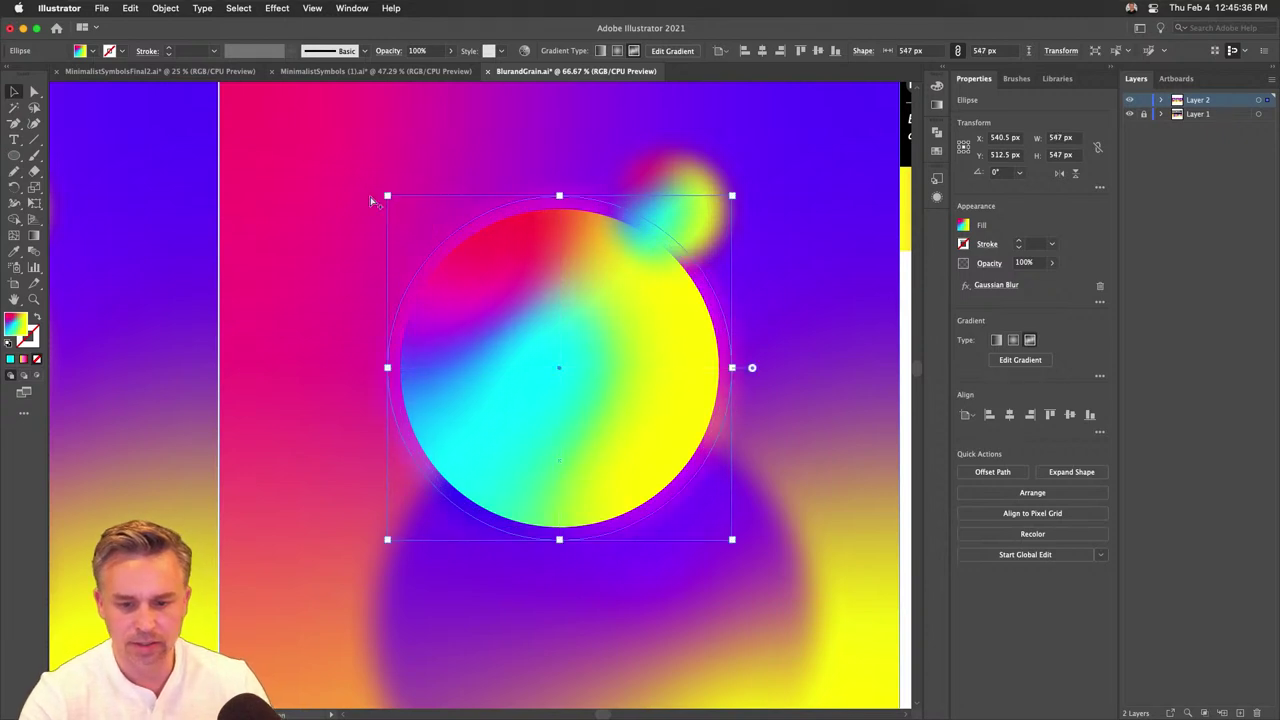
click(268, 286)
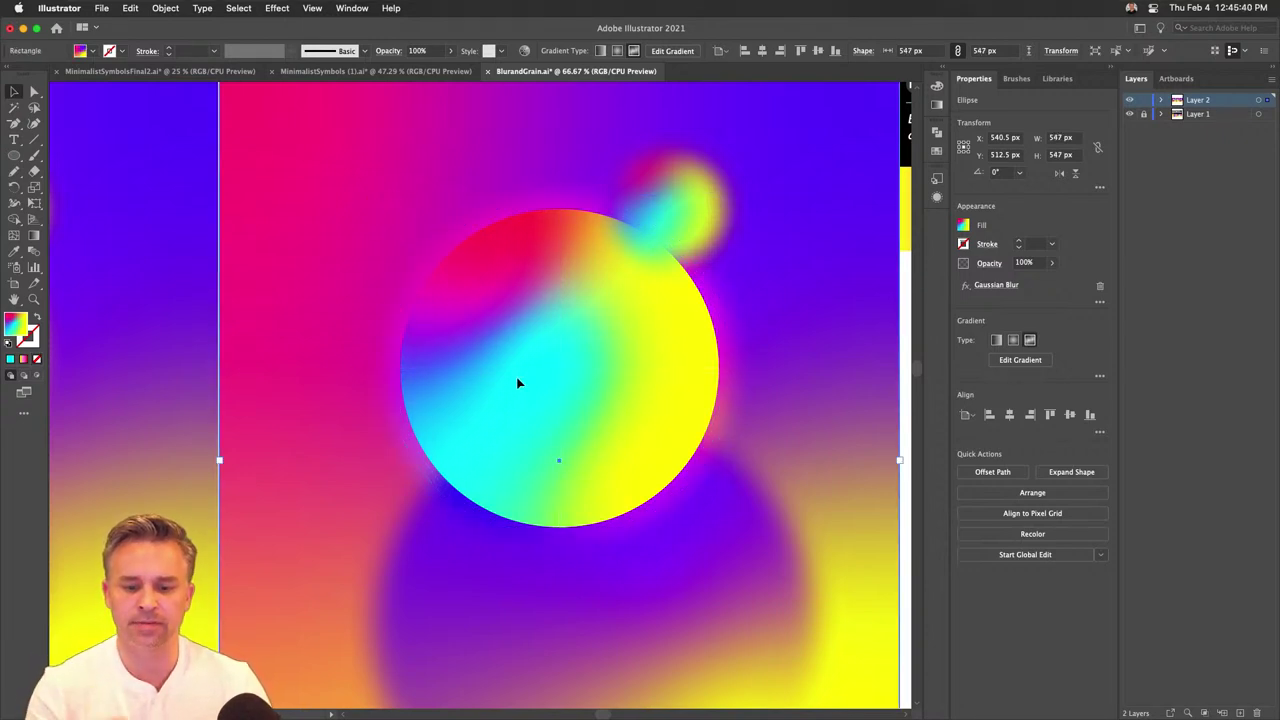
click(509, 288)
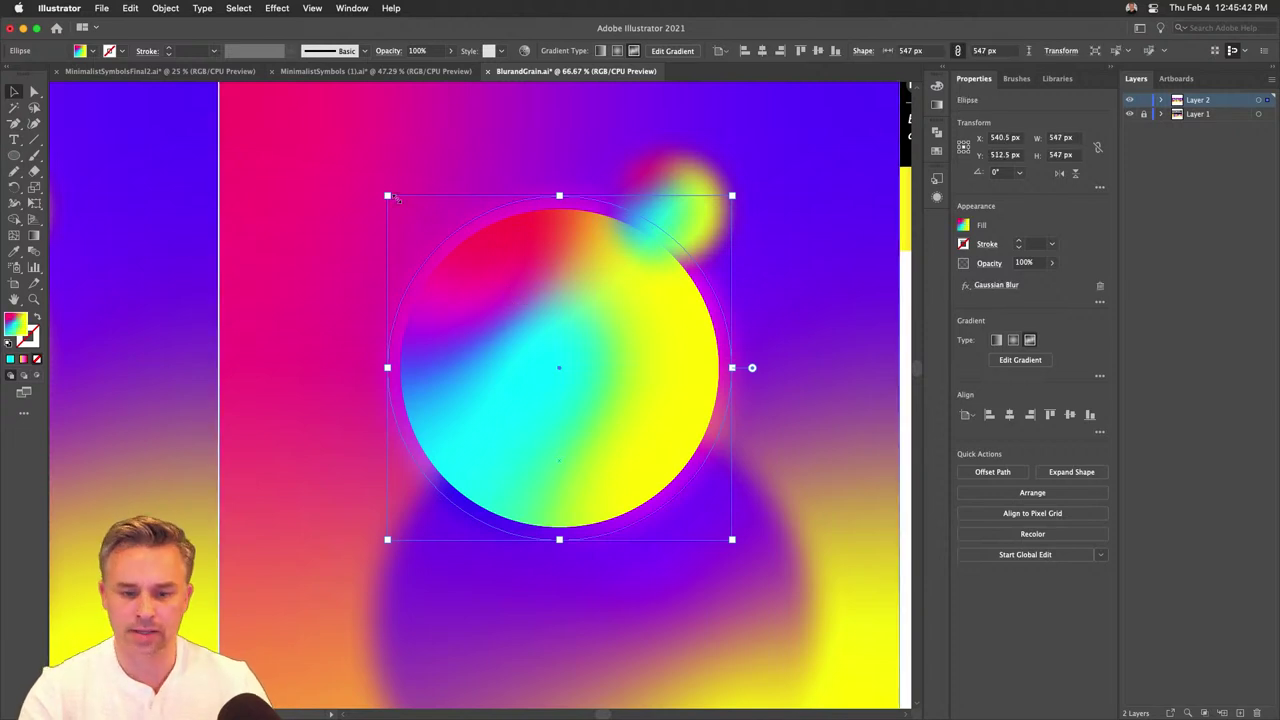
drag(388, 195, 374, 182)
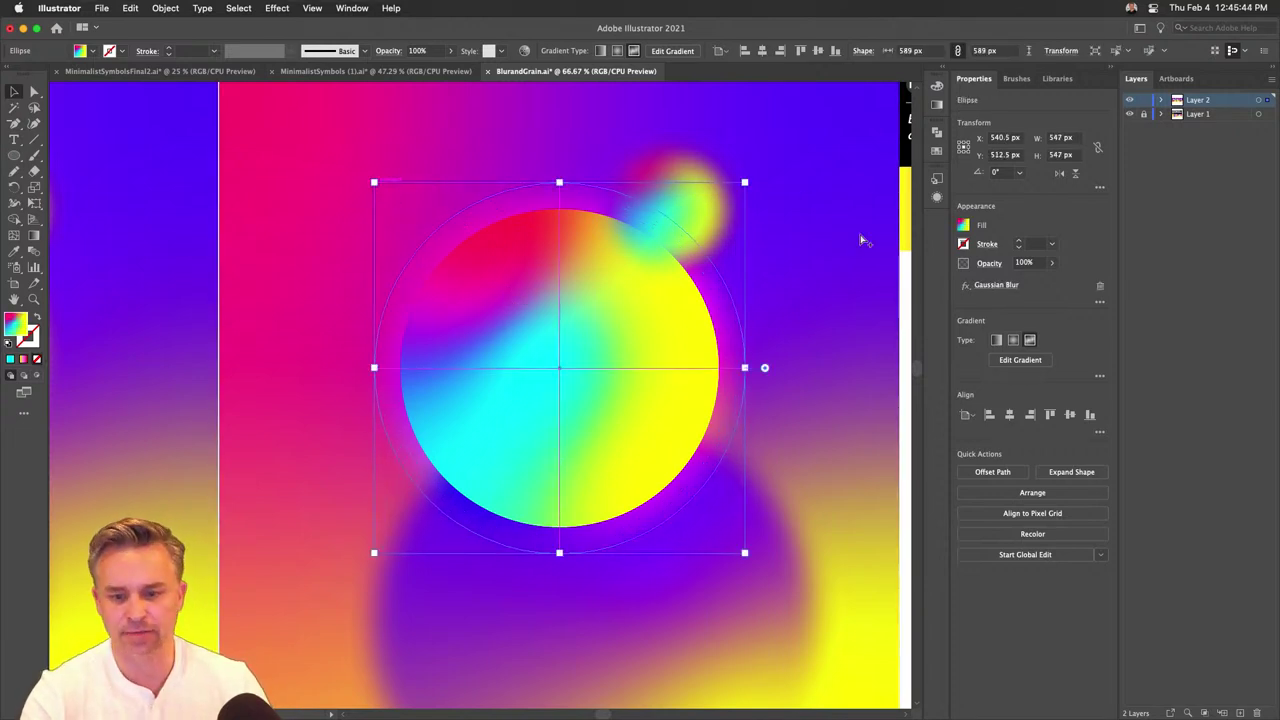
Try the Lighten and Screen blend modes on the enlarged blurred duplicate.
click(988, 264)
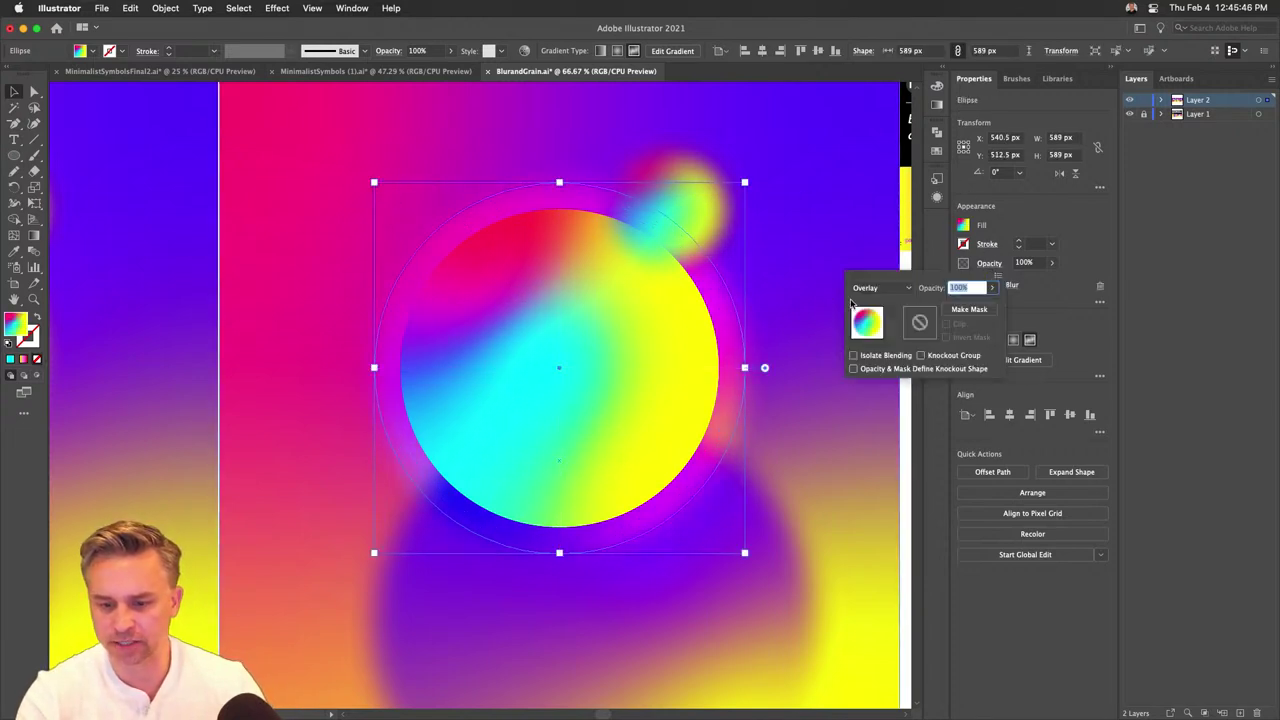
click(880, 287)
click(883, 368)
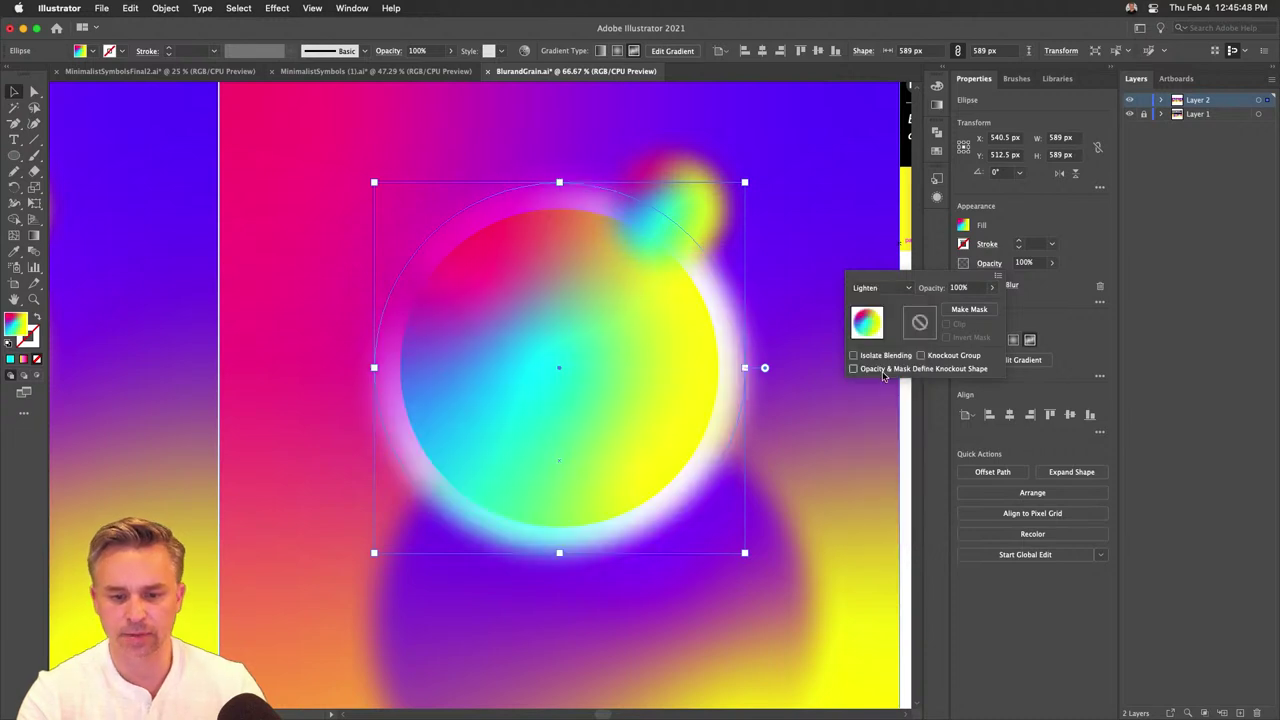
click(886, 288)
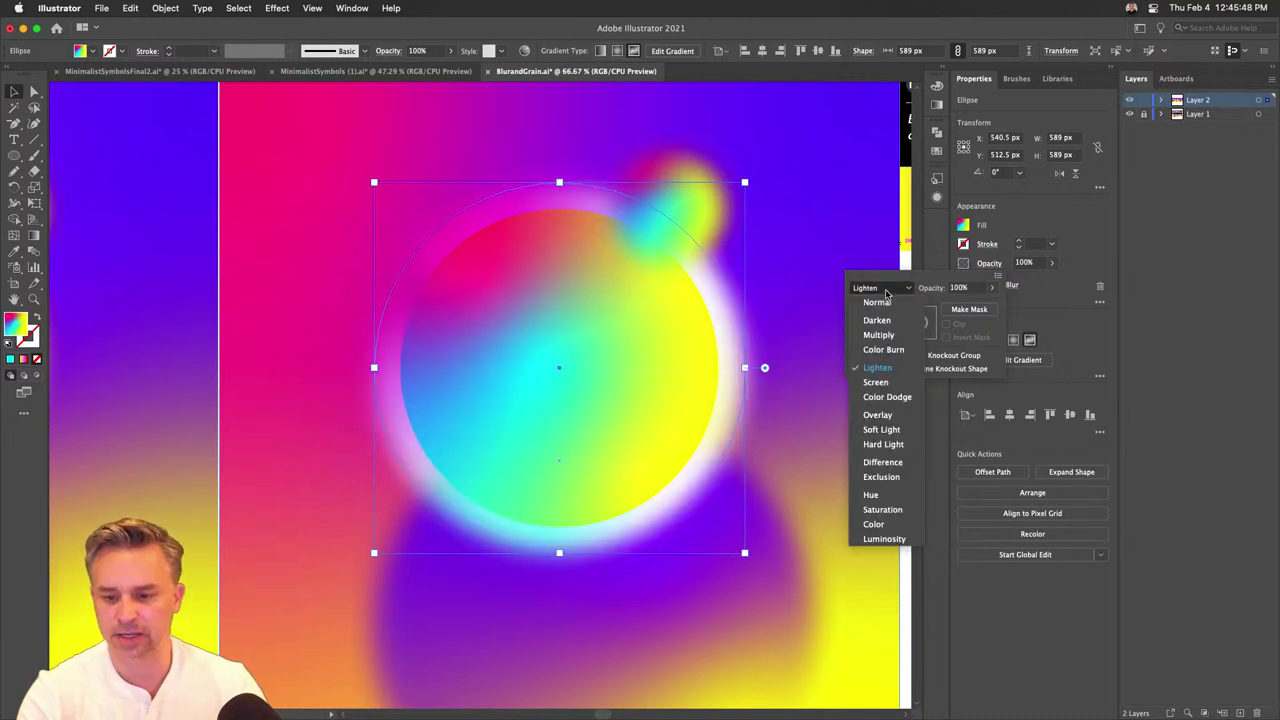
click(876, 382)
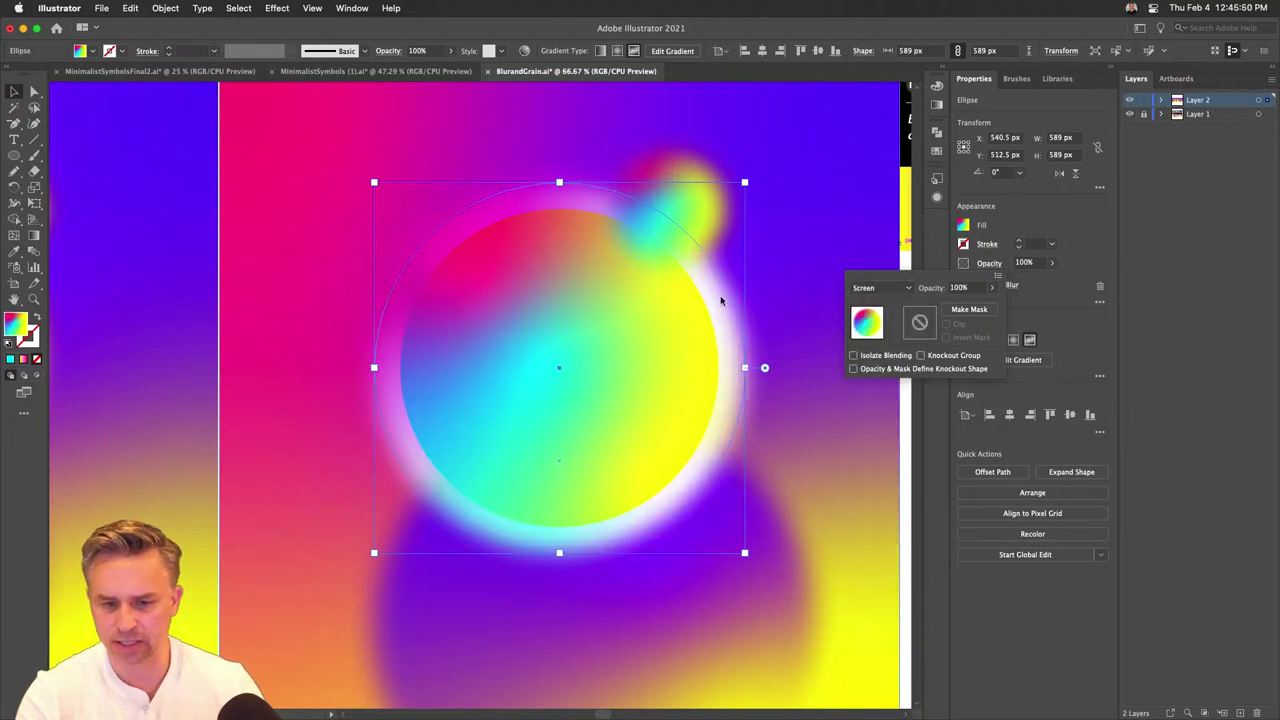
Expand Layer 2, move the blurred duplicate to the top of its stacking order, and clear the selection.
click(1161, 100)
drag(1203, 172, 1222, 112)
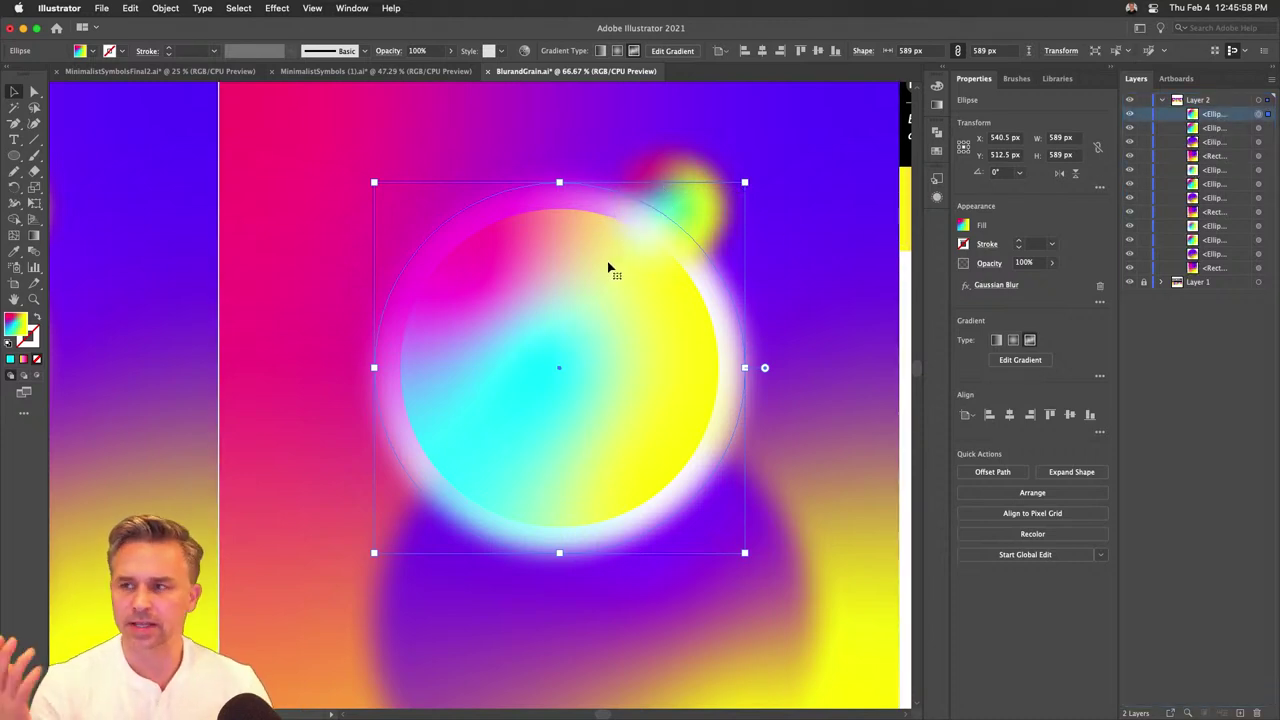
key(super+minus)
key(super+minus)
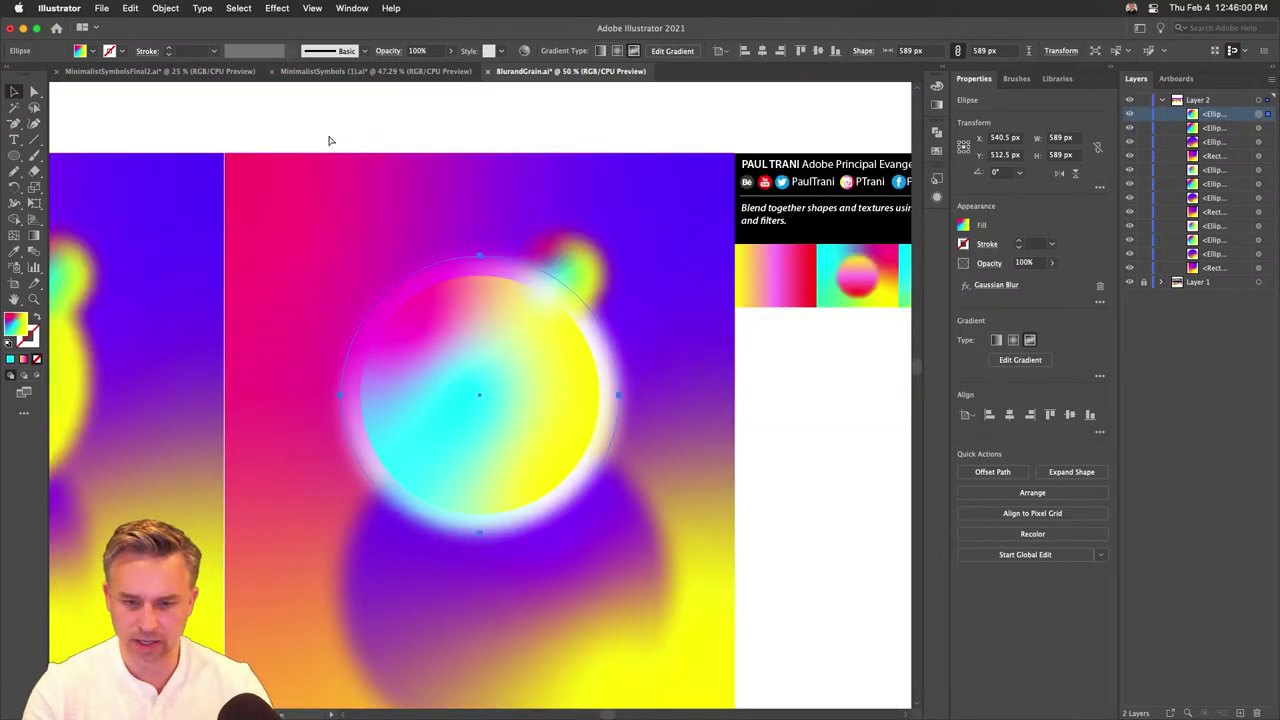
click(363, 150)
Undo the blurred duplicate's edits, the blur removal and the duplication of the large upper circle, and clear the selection.
key(super+z)
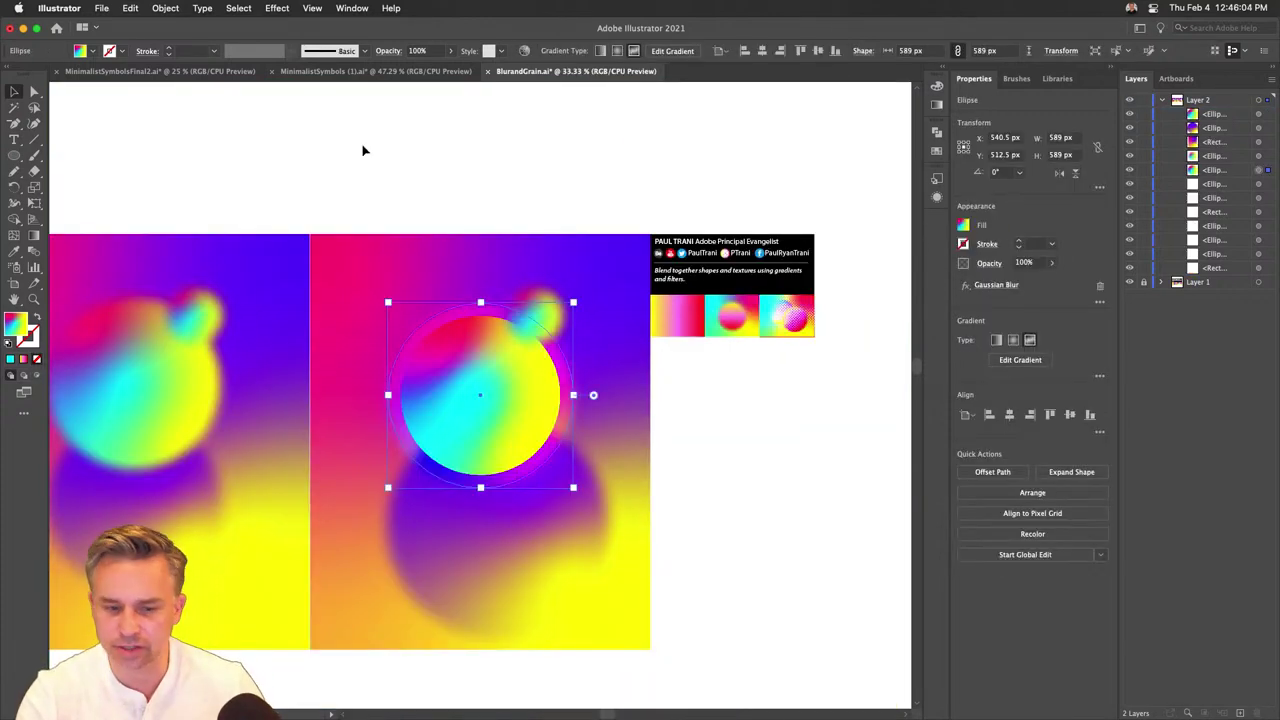
key(super+z)
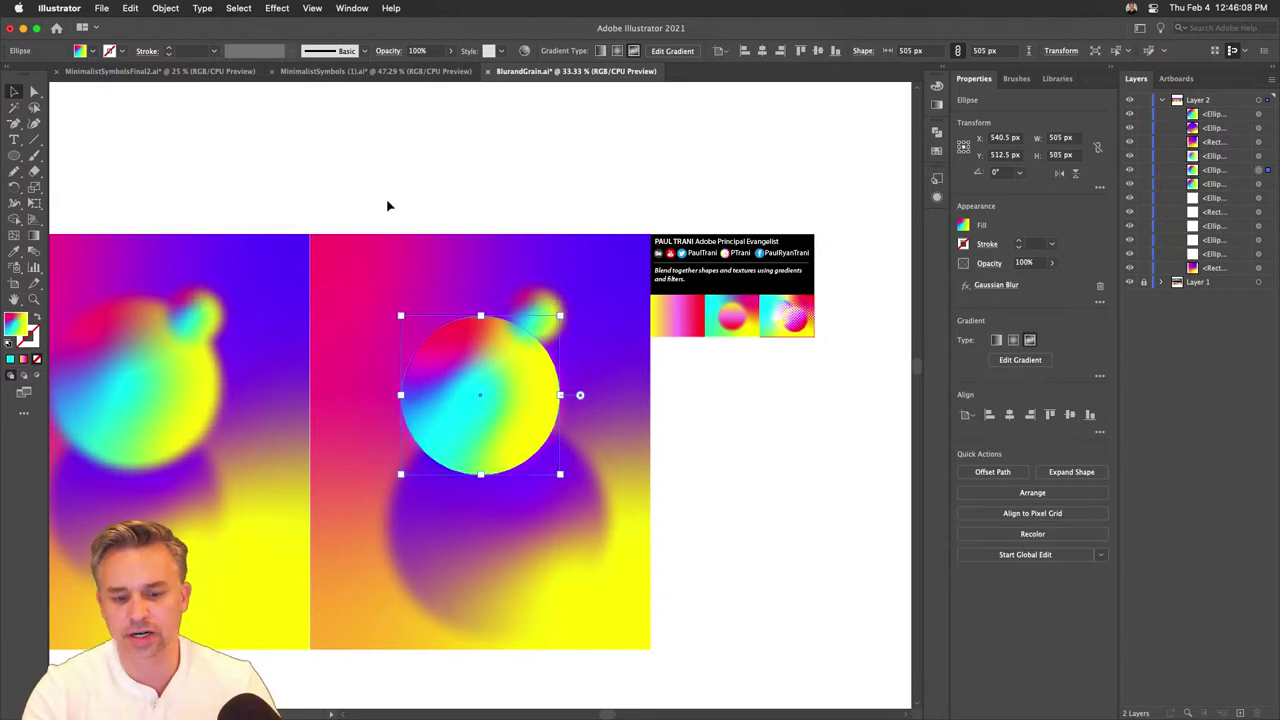
key(super+z)
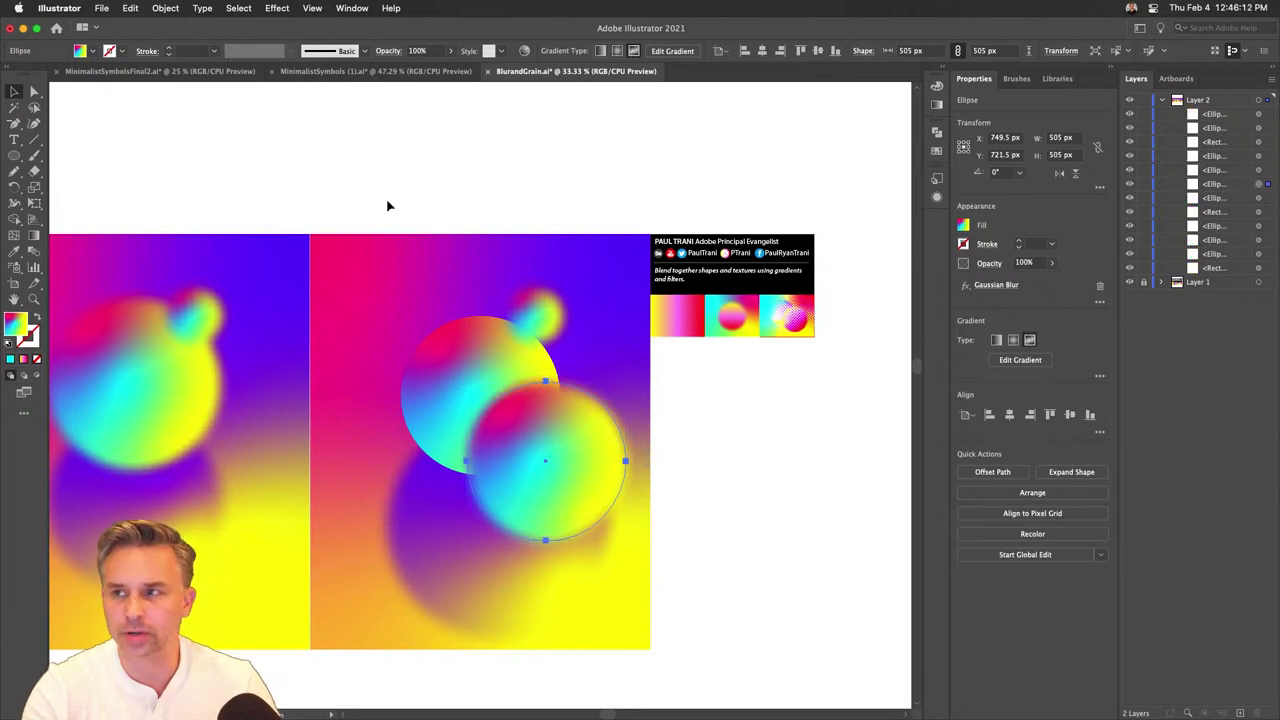
key(super+z)
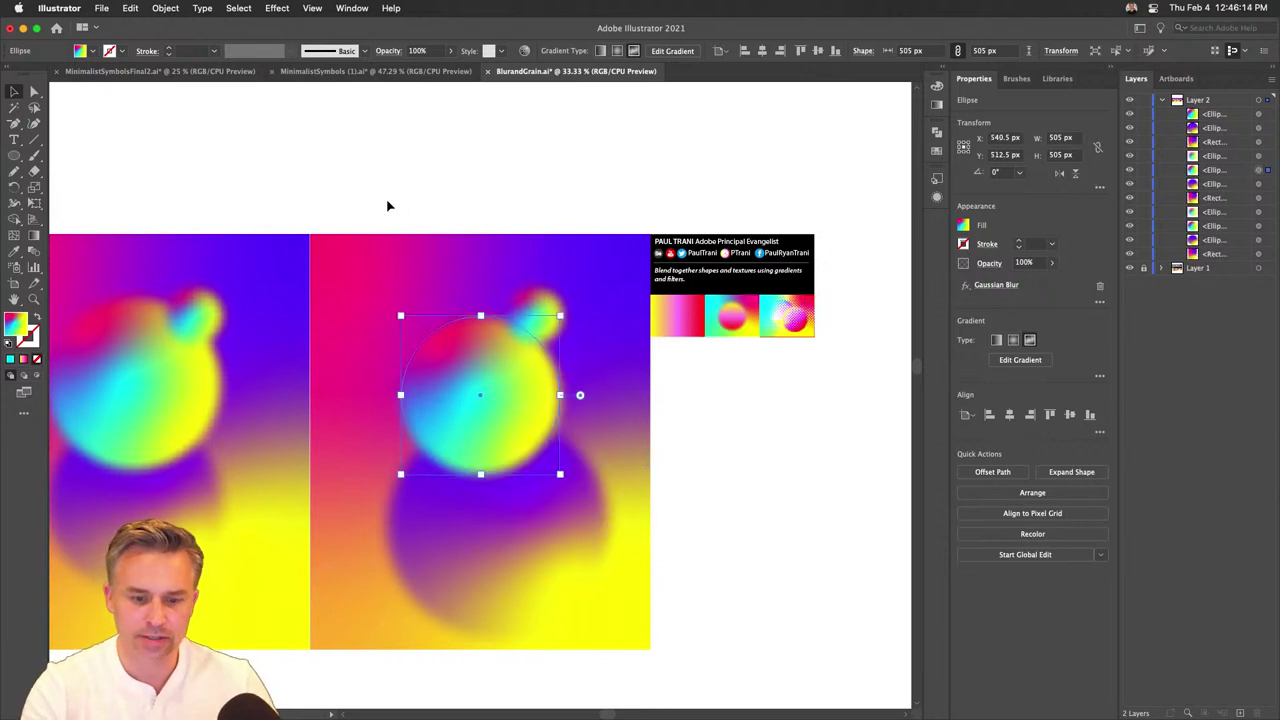
click(389, 206)
Open the Effect Gallery for the large upper circle and enlarge its window to fill the screen.
key(super+equal)
scroll(457, 194, left, 3)
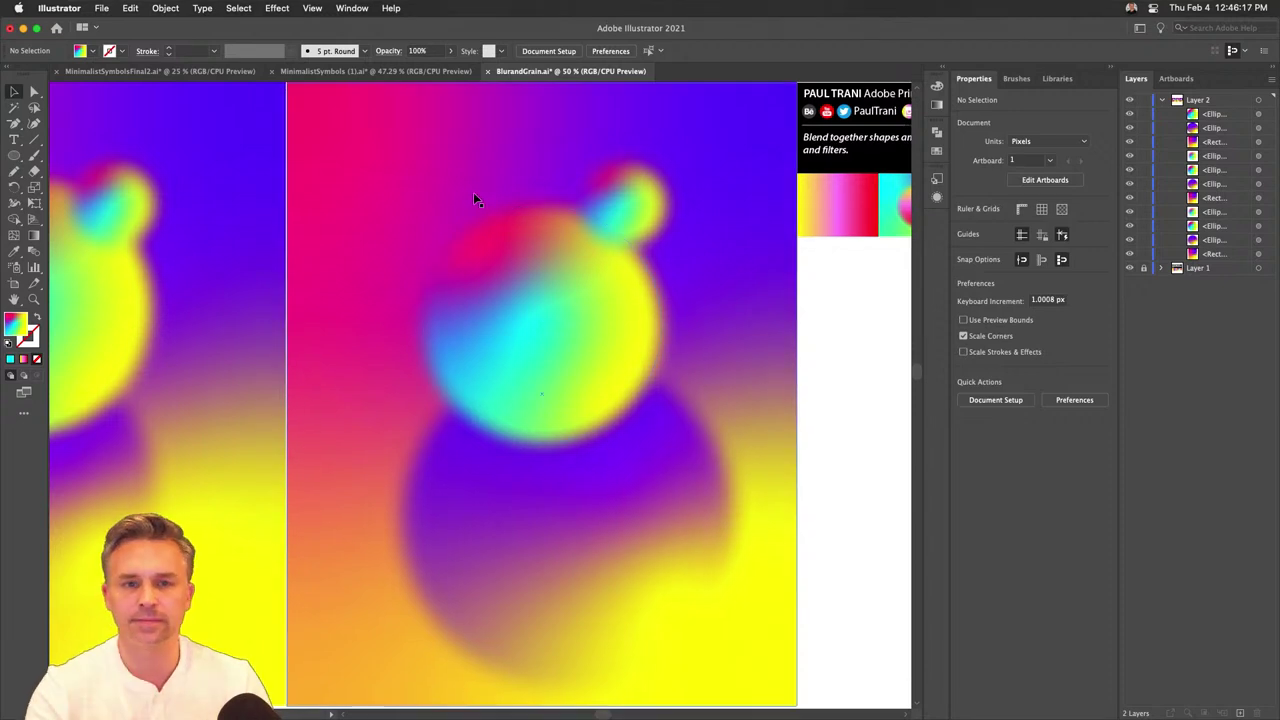
click(455, 357)
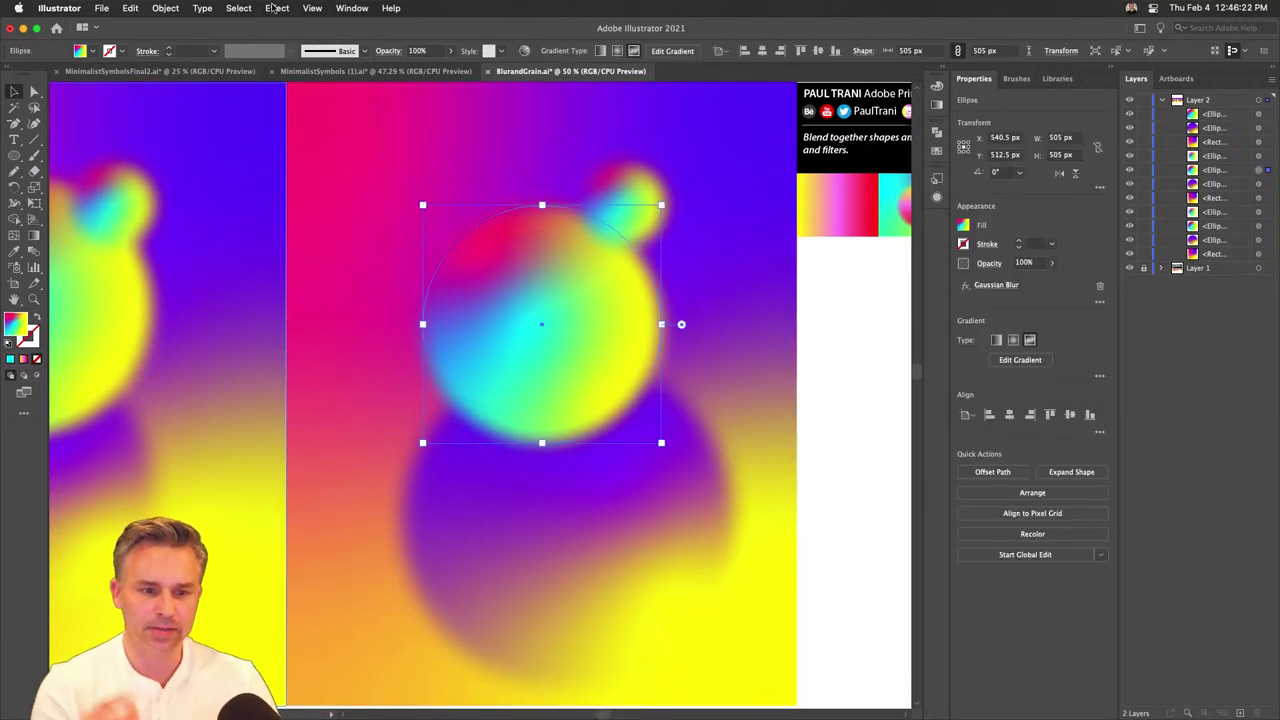
click(278, 8)
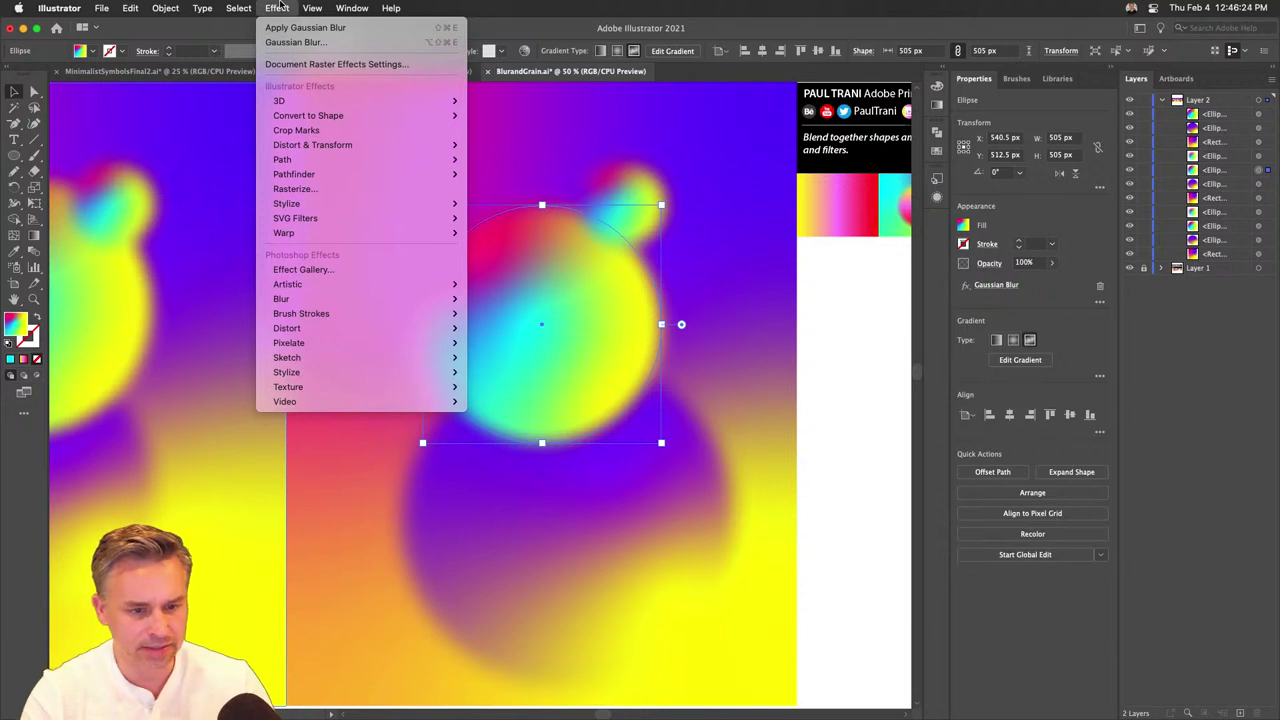
mouse_move(279, 204)
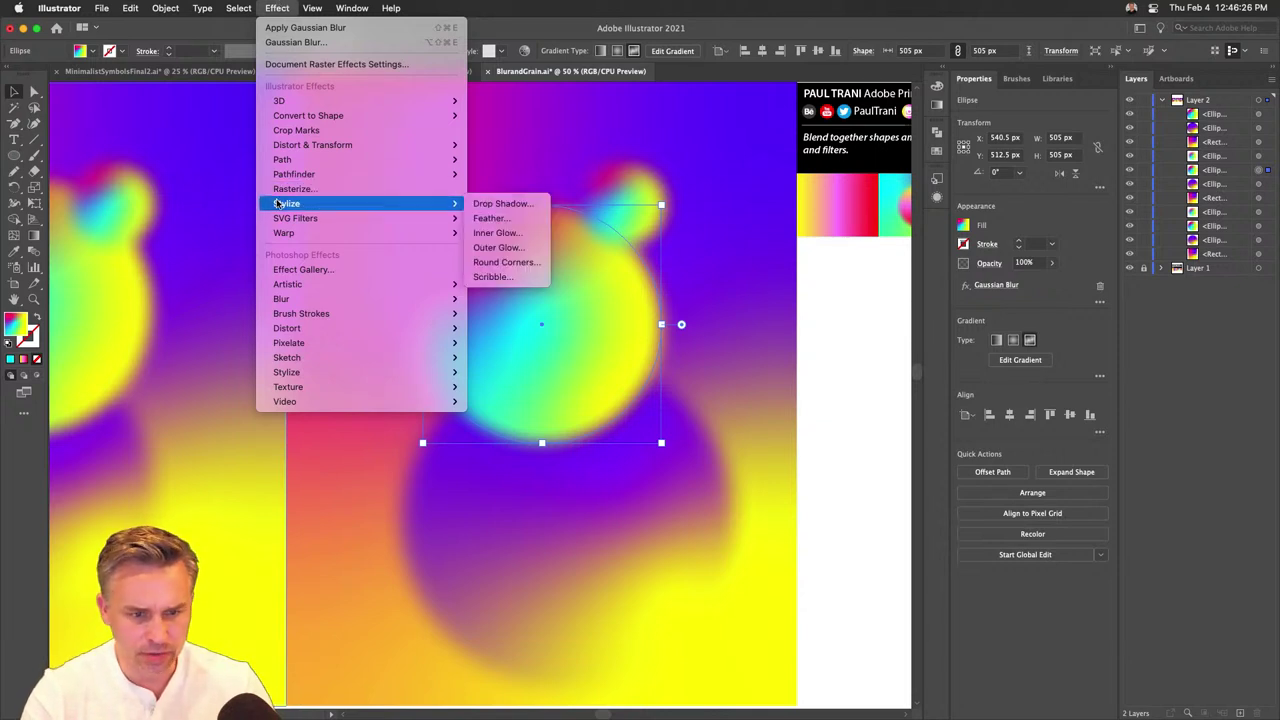
click(301, 270)
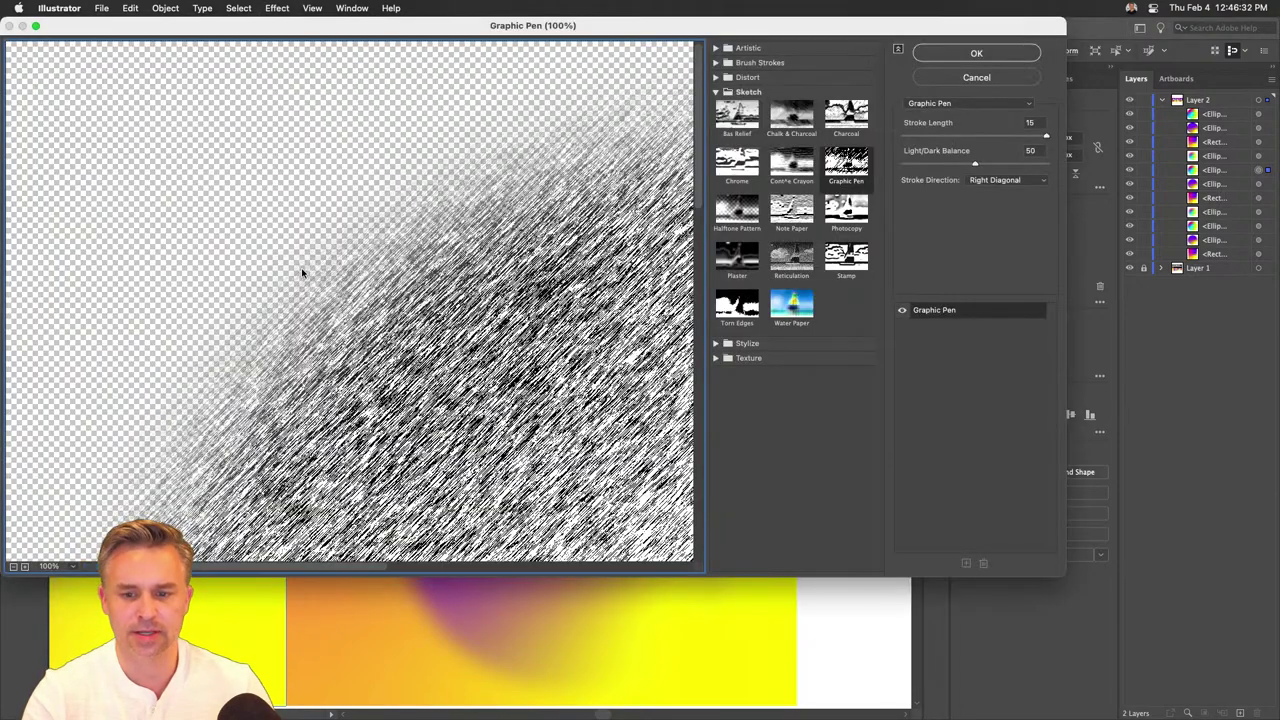
drag(447, 28, 497, 30)
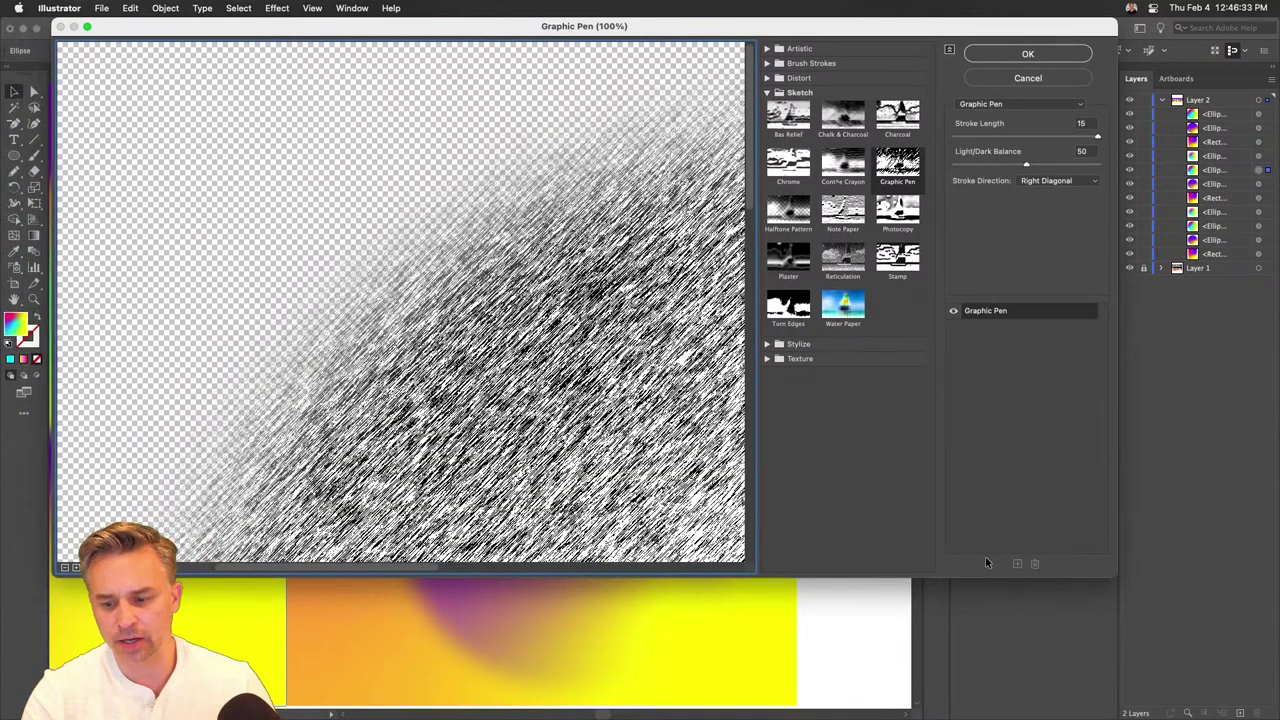
drag(1113, 571, 1274, 712)
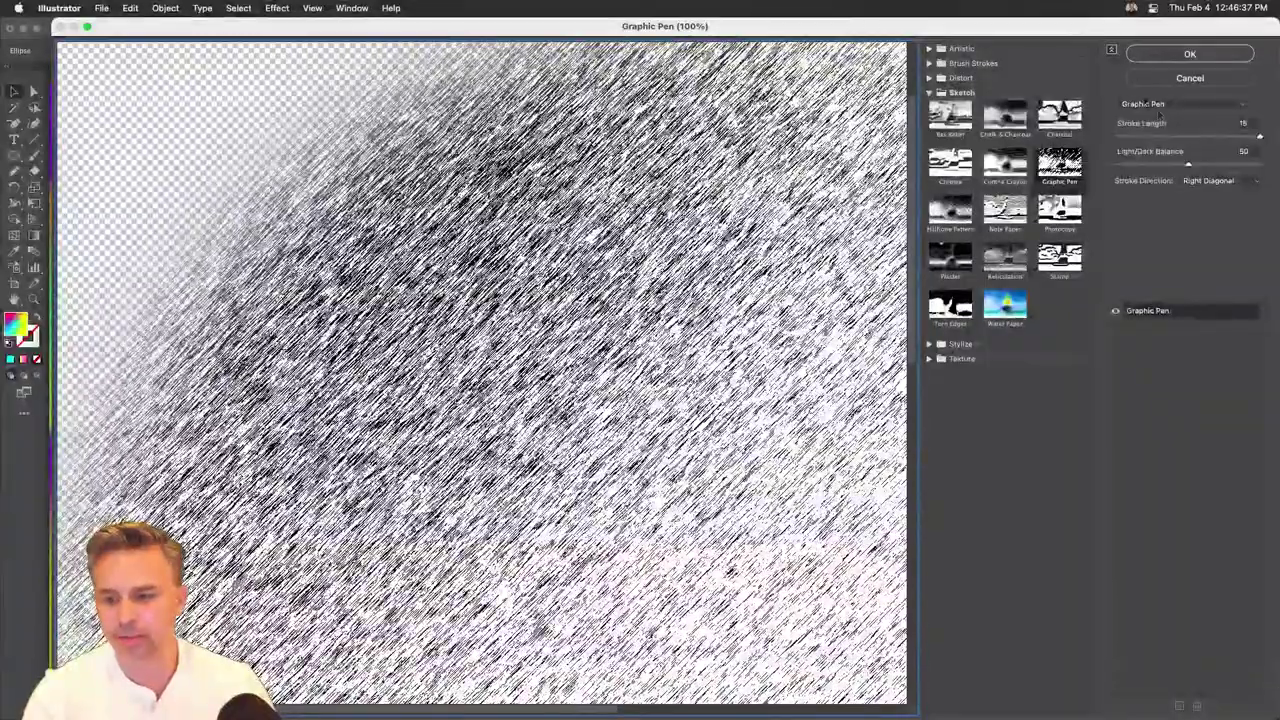
Preview the artistic Colored Pencil and Film Grain filters on the whole circle.
key(alt)
scroll(708, 219, down, 3)
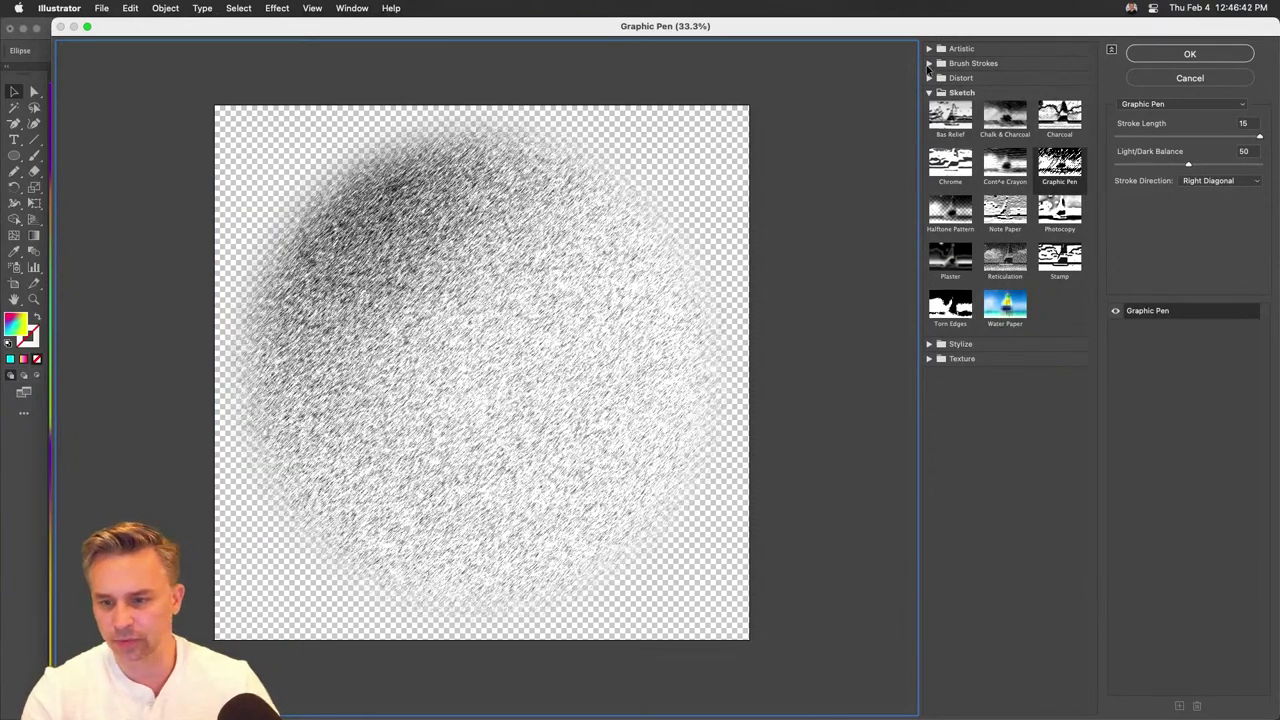
click(929, 49)
click(943, 70)
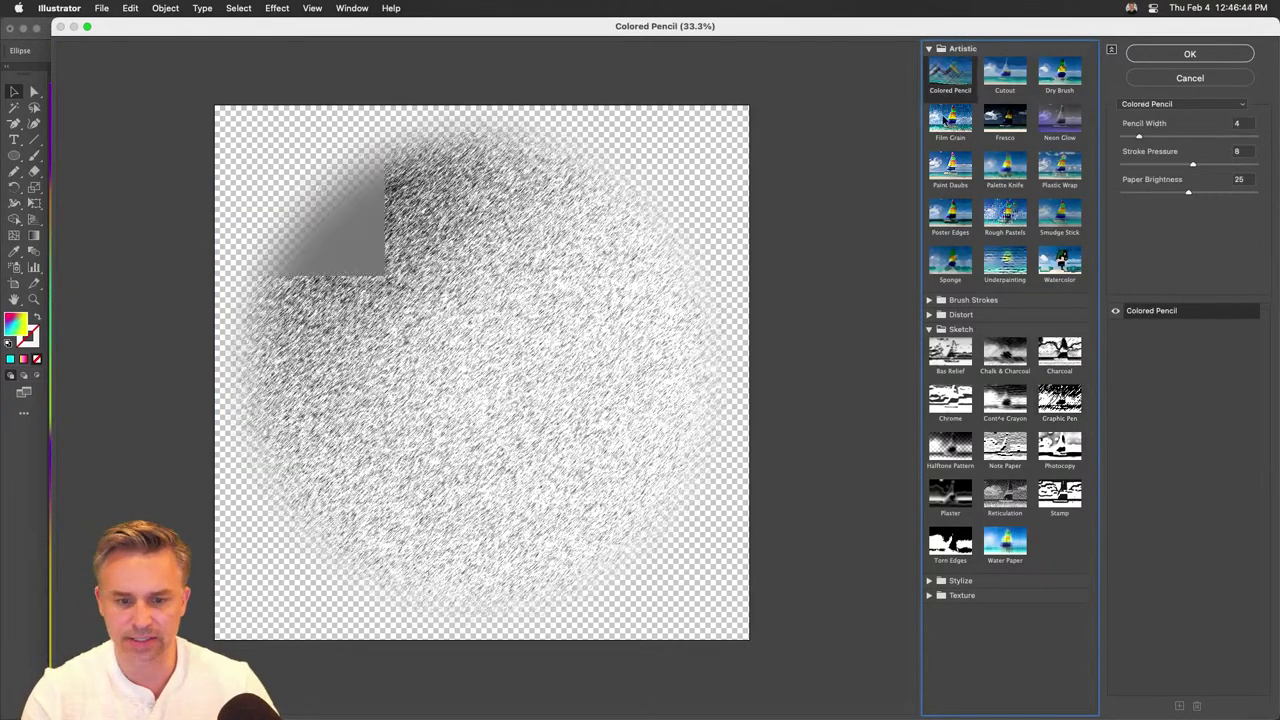
click(945, 118)
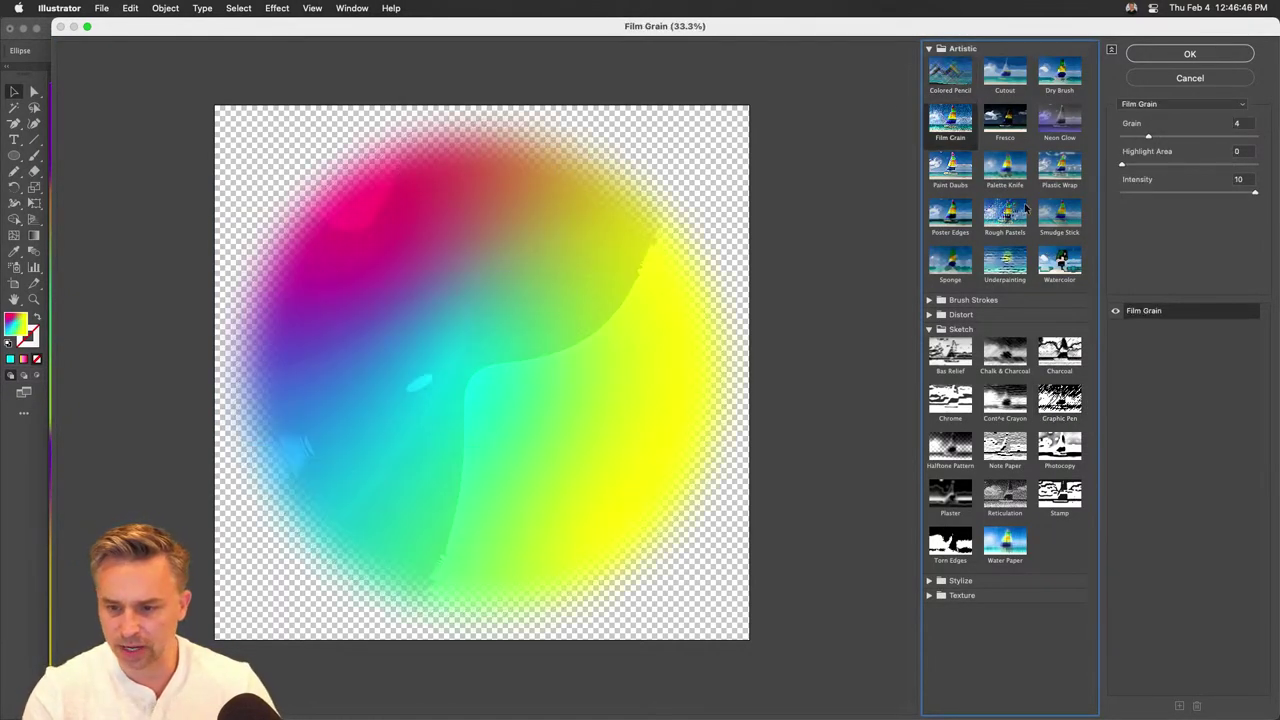
click(1019, 206)
click(953, 128)
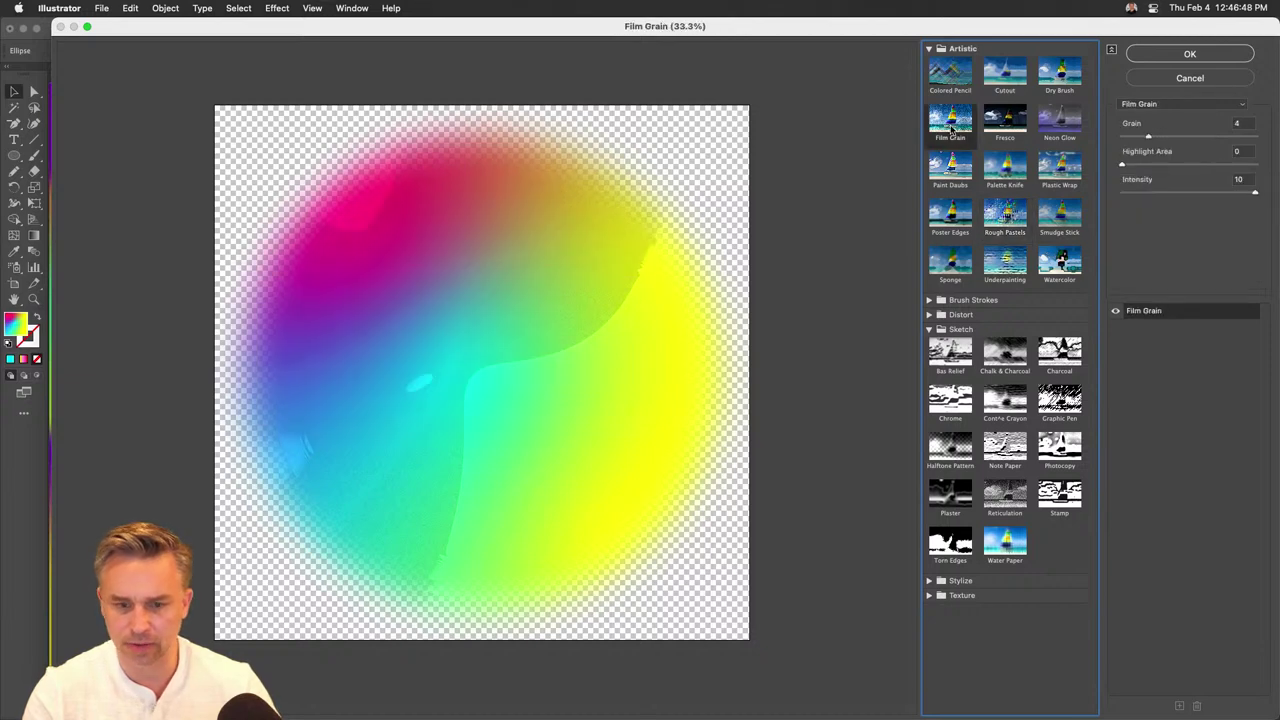
key(super+equal)
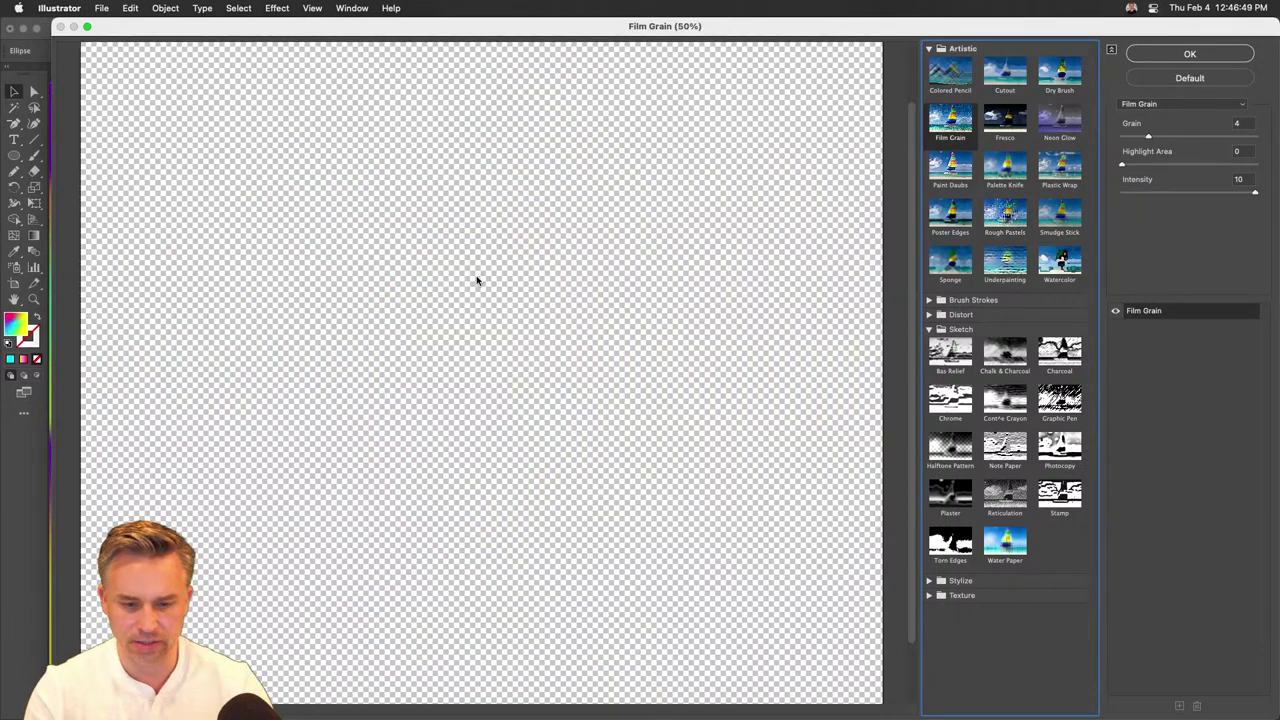
Preview the Palette Knife and Conté Crayon filters on the large circle, and leave the Effect Gallery without applying a filter.
click(1004, 212)
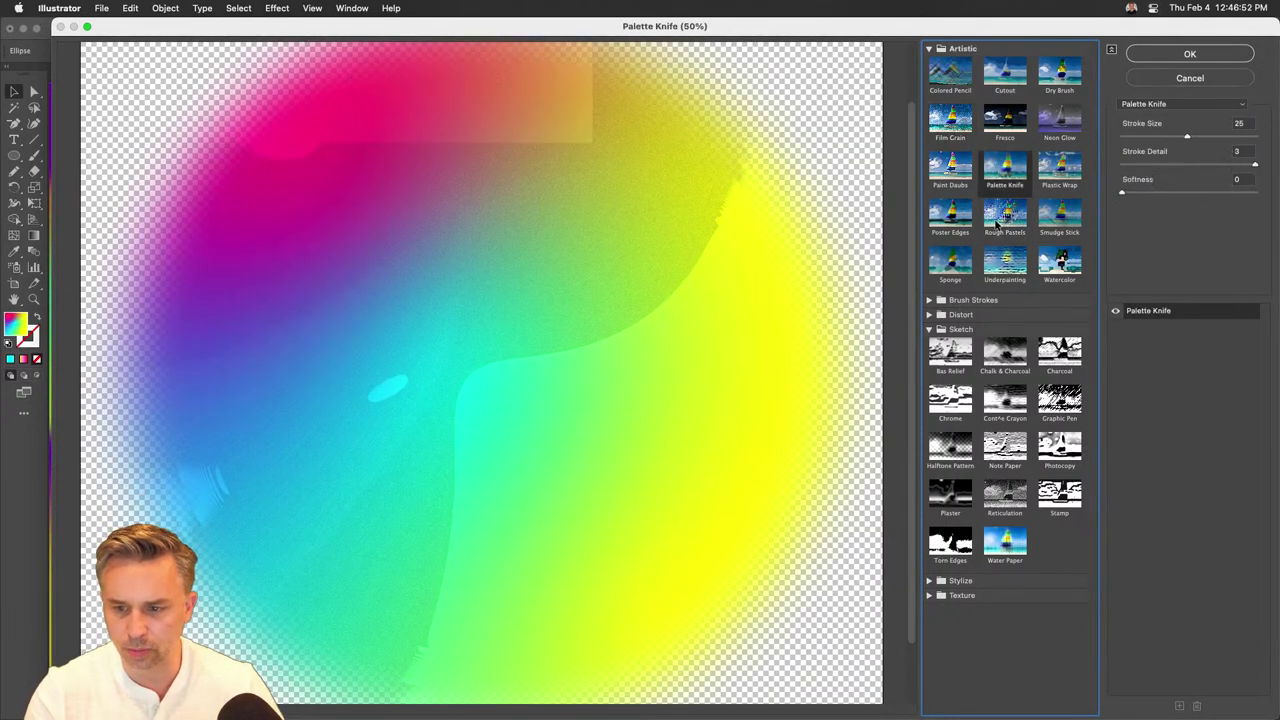
click(1002, 264)
click(995, 412)
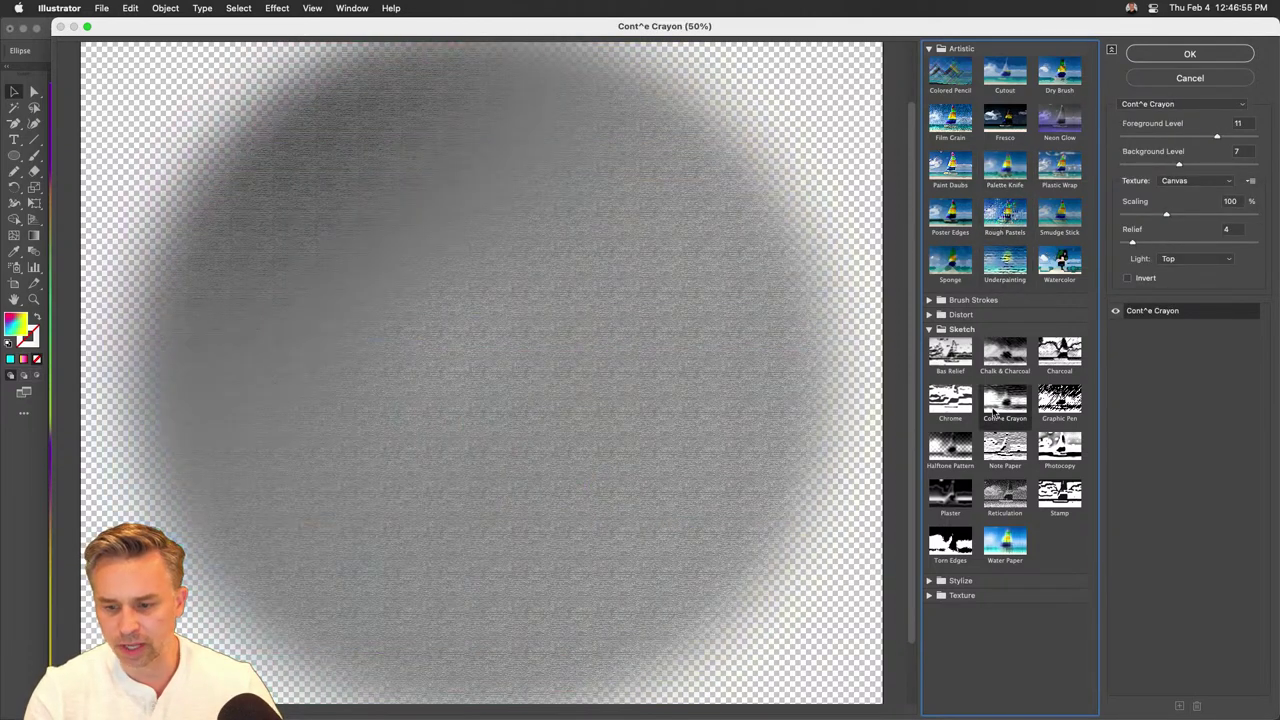
click(942, 404)
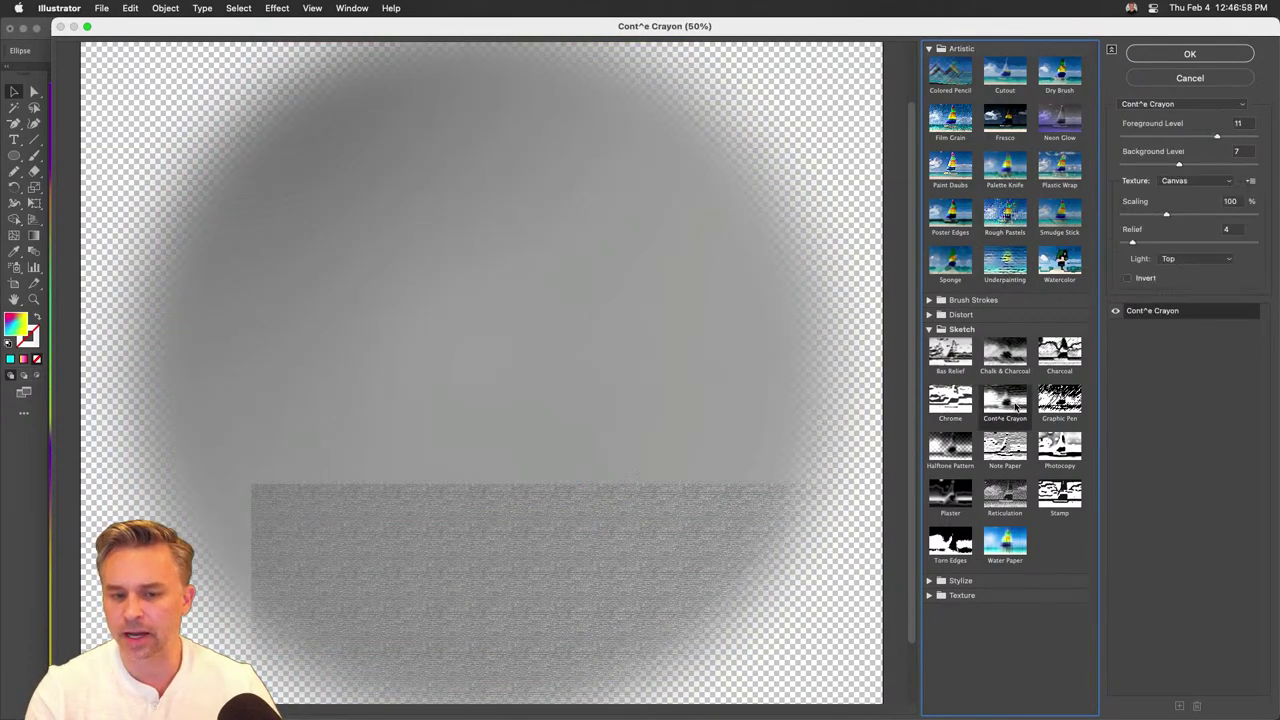
click(1014, 406)
click(1192, 77)
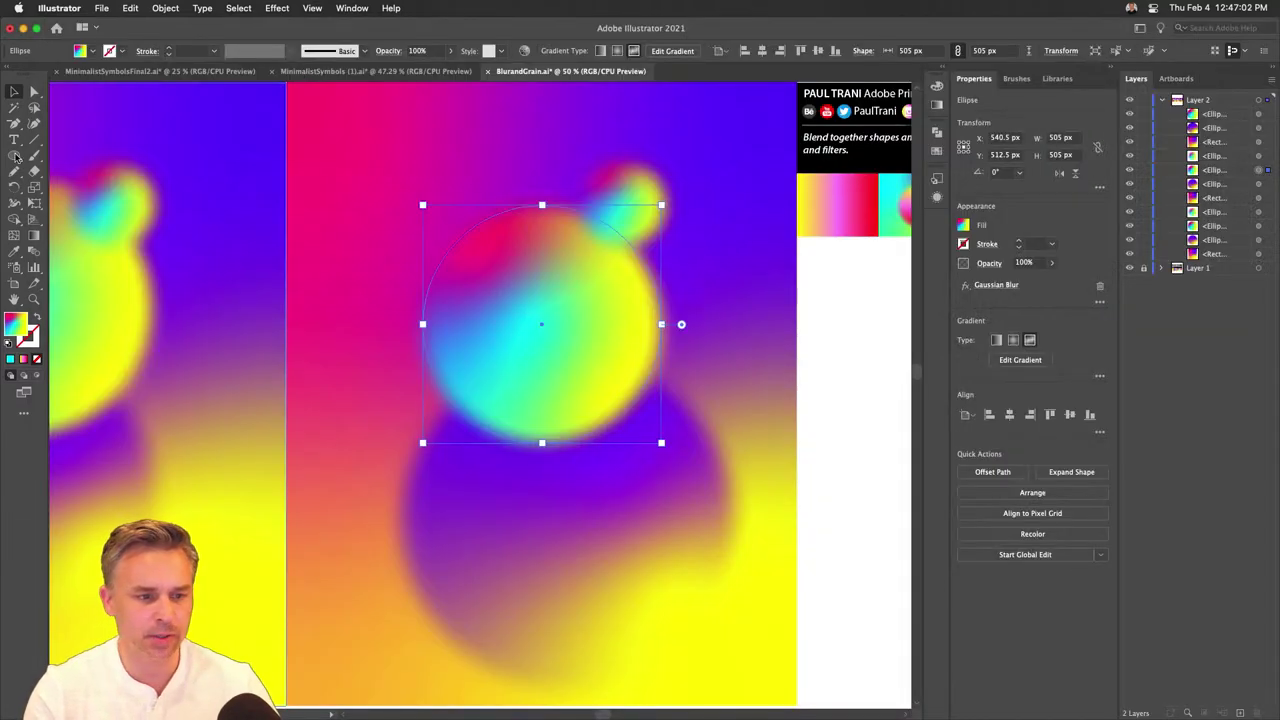
Draw a rectangle about 1013 by 1203 px over the artboard with the Rectangle tool.
click(14, 156)
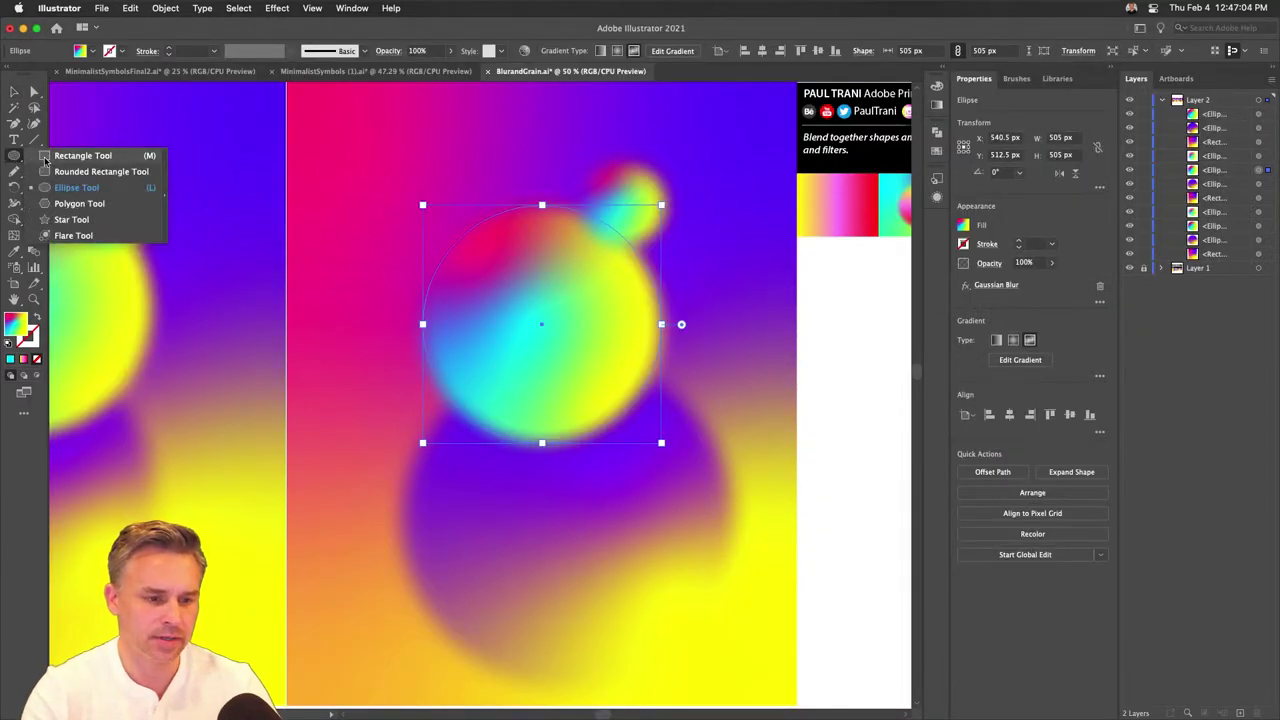
click(45, 158)
drag(303, 105, 782, 673)
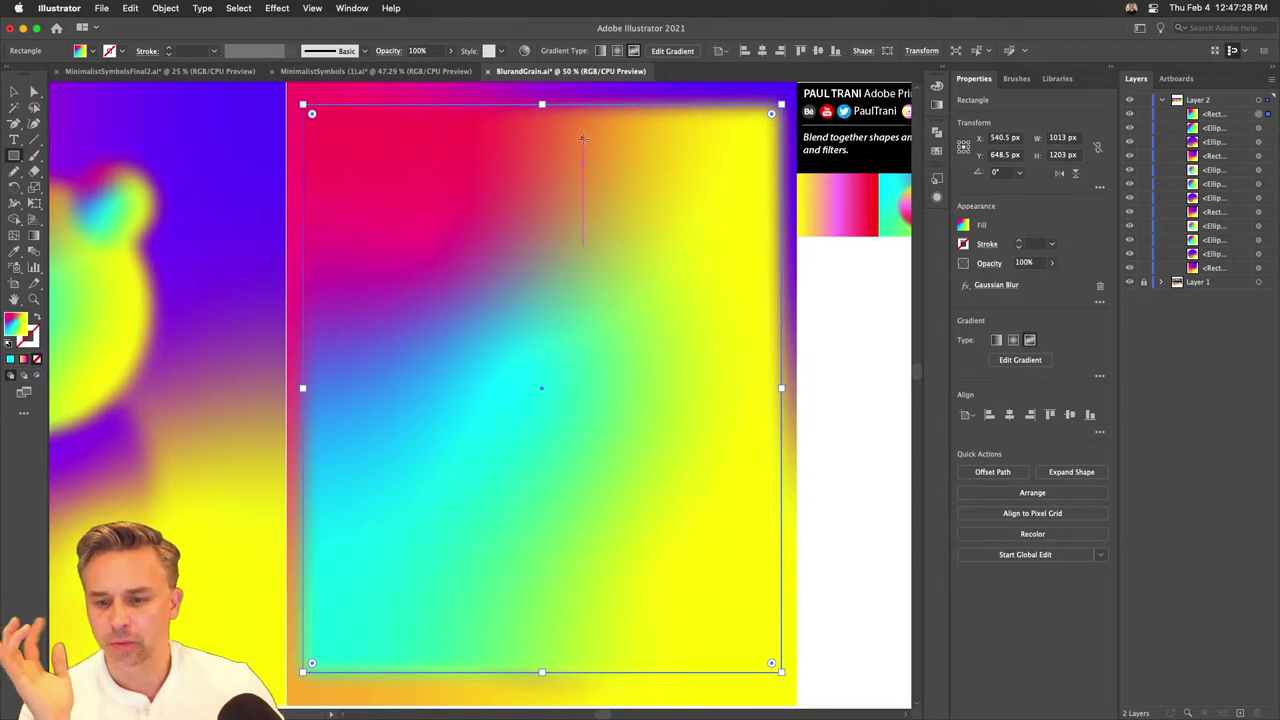
Draw three overlapping circles about 362, 272 and 302 px wide on top of the rectangle.
drag(14, 157, 50, 187)
mouse_move(478, 334)
mouse_down()
mouse_move(590, 414)
mouse_move(568, 426)
mouse_move(651, 521)
mouse_move(637, 527)
mouse_up()
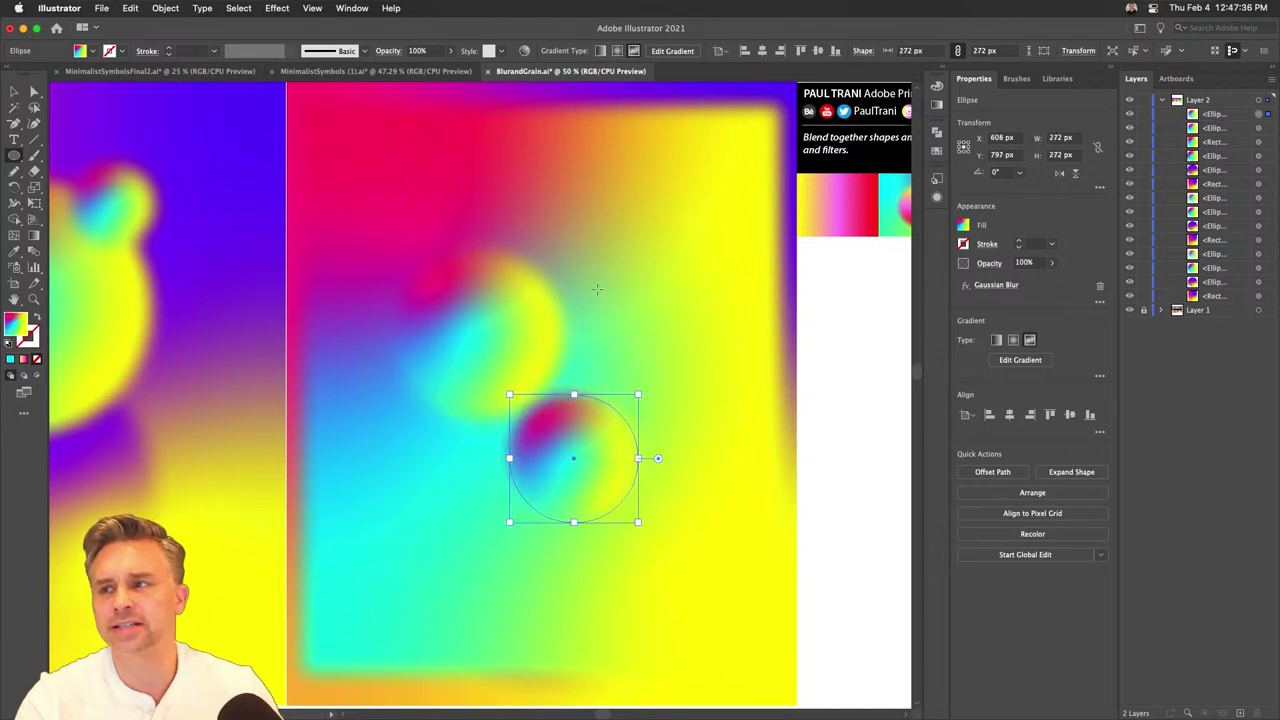
mouse_move(611, 323)
mouse_down()
mouse_move(700, 355)
mouse_move(684, 394)
mouse_up()
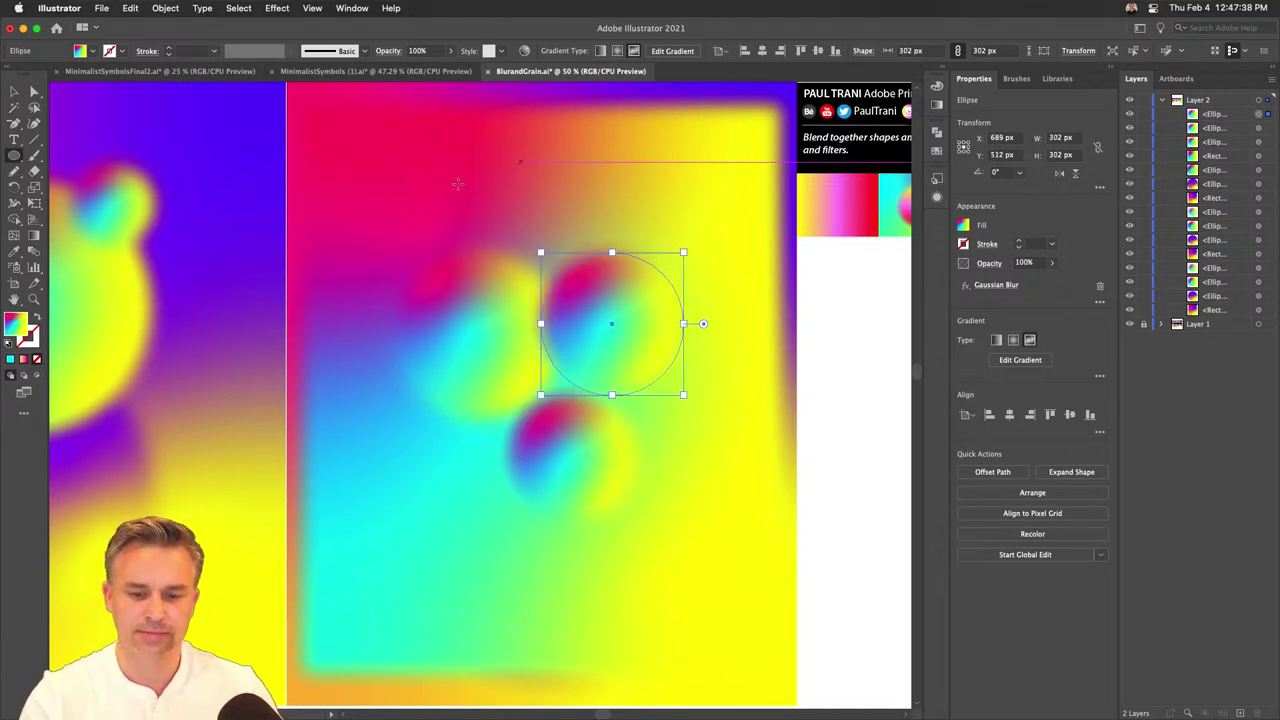
Expand the collapsed gradient, swatches and appearance panels, and delete the three circles from the rectangle.
click(15, 91)
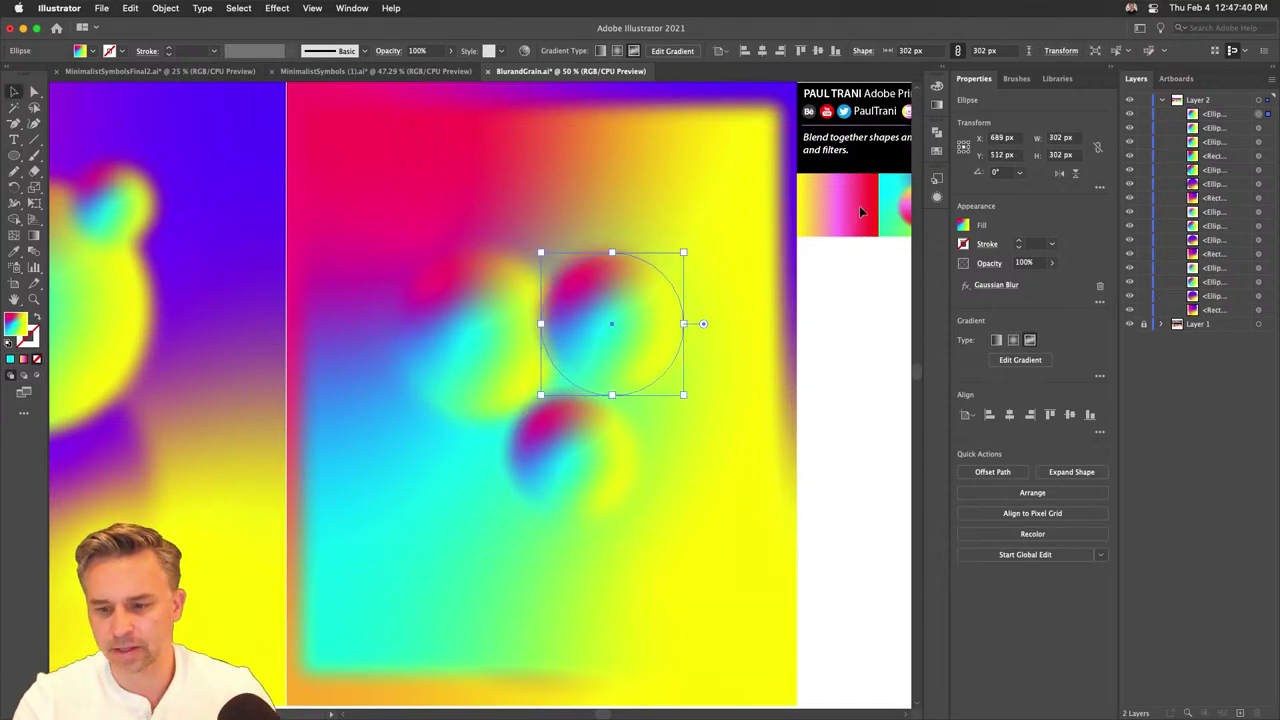
click(940, 178)
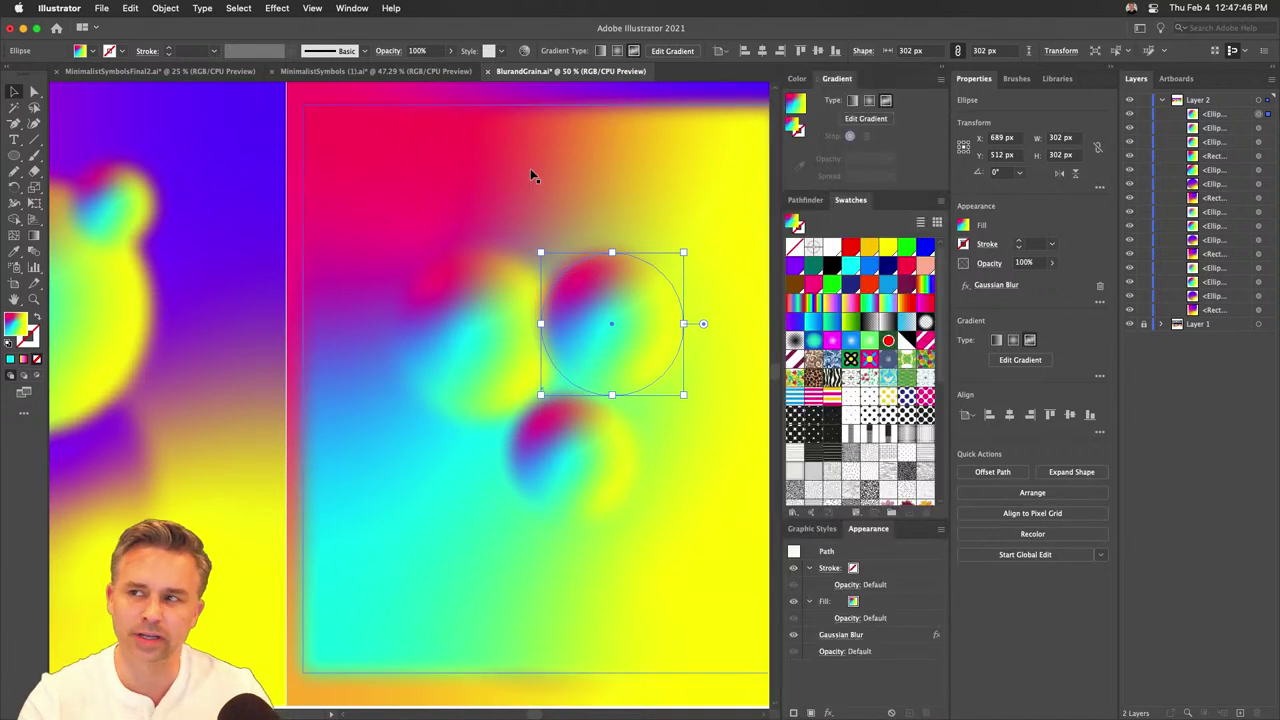
click(528, 342)
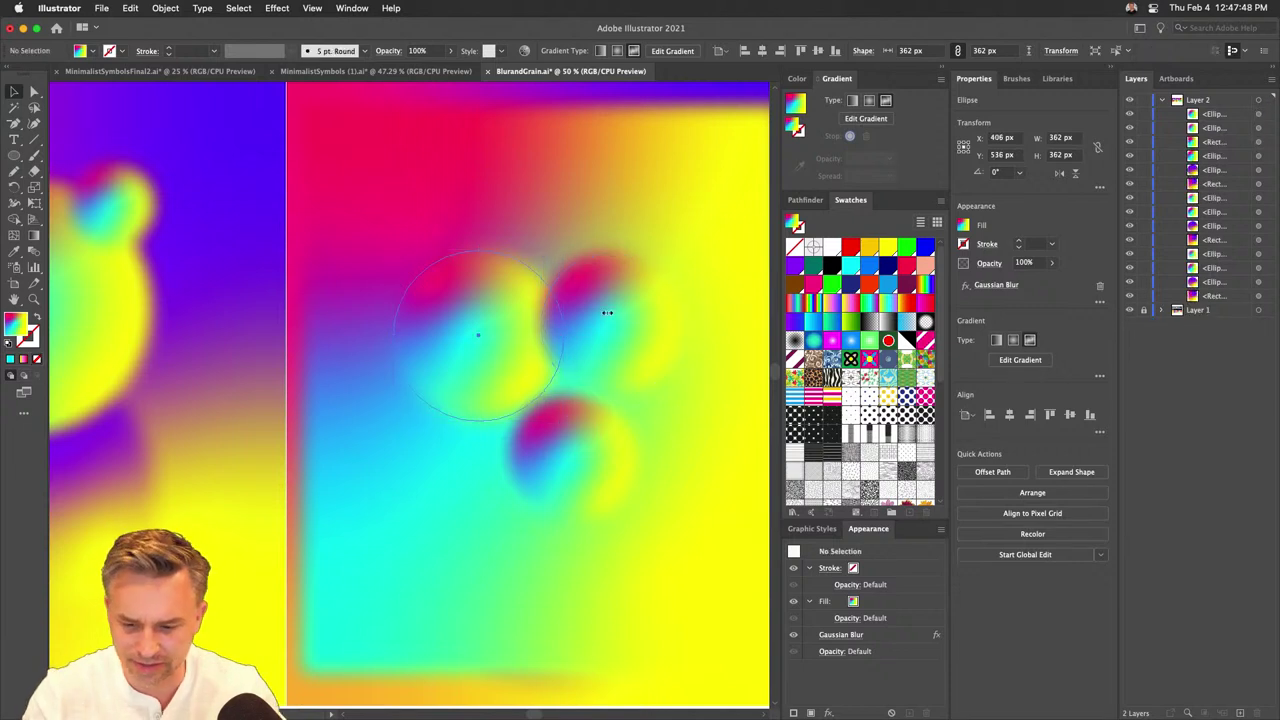
key(super+z)
key(Delete)
click(571, 449)
key(super+shift+a)
key(Delete)
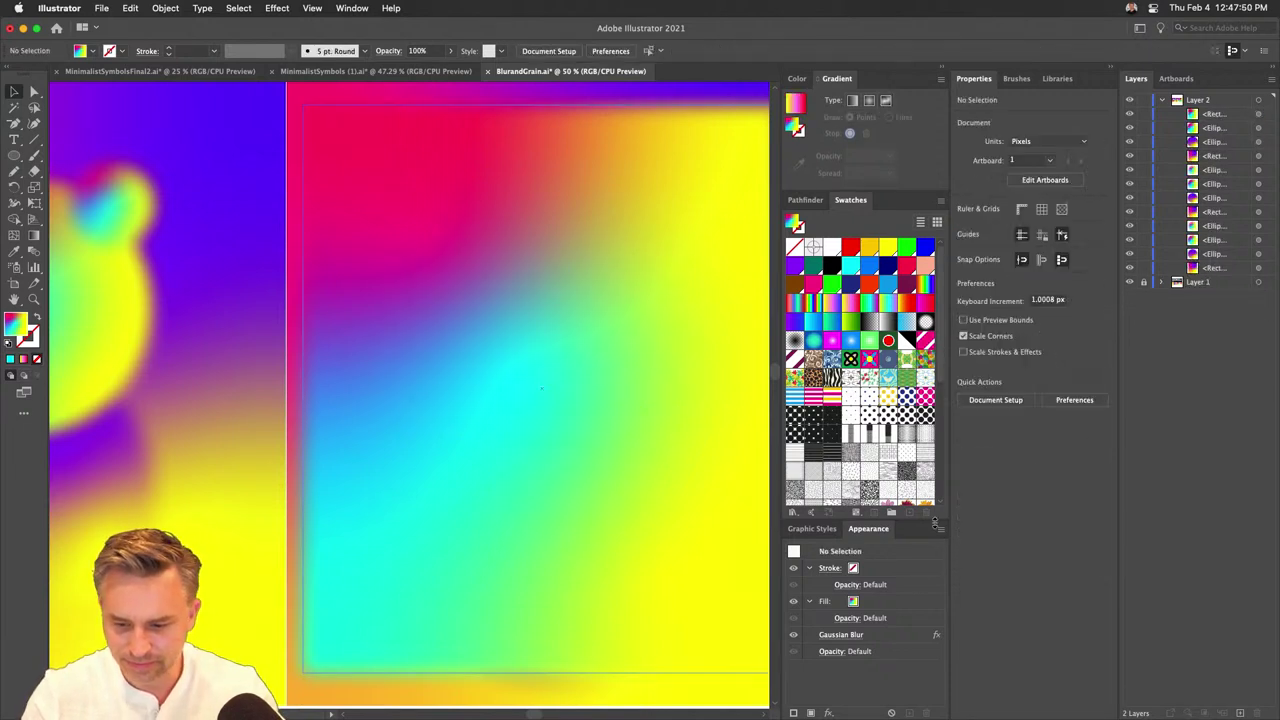
Remove the Gaussian Blur from the large rectangle and fill it with the gray 808080.
click(342, 421)
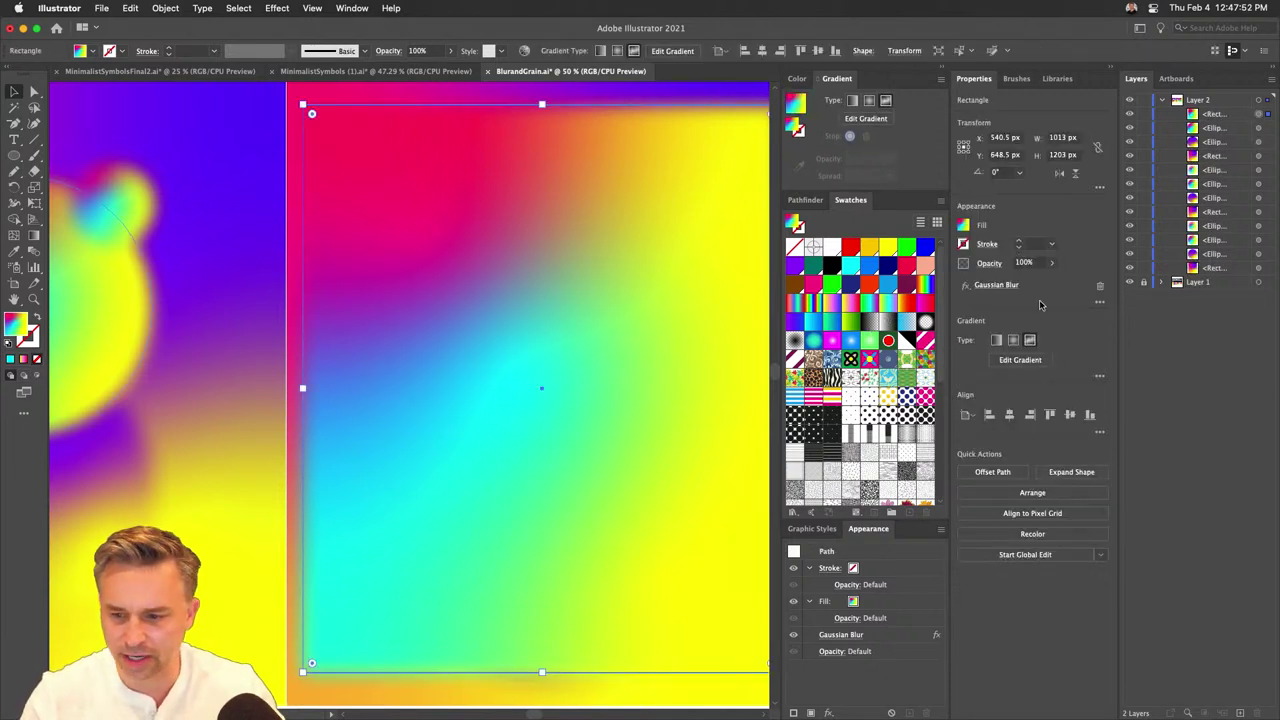
click(1100, 287)
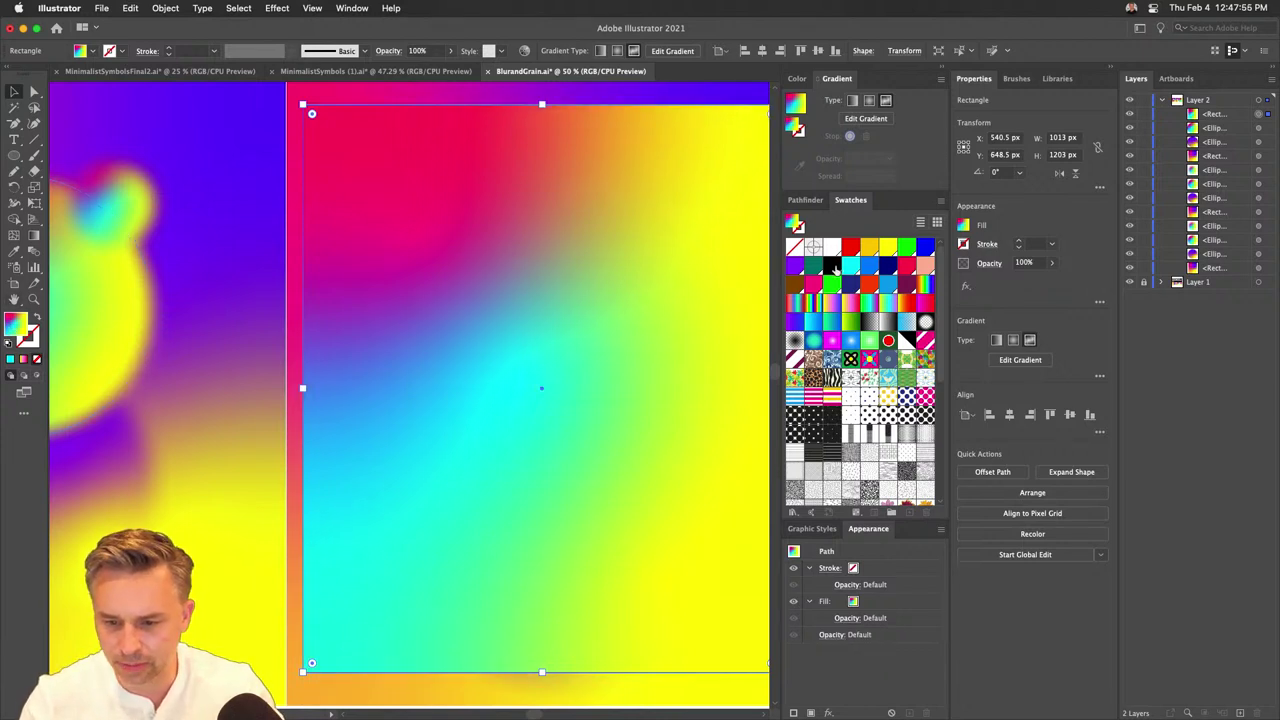
click(831, 265)
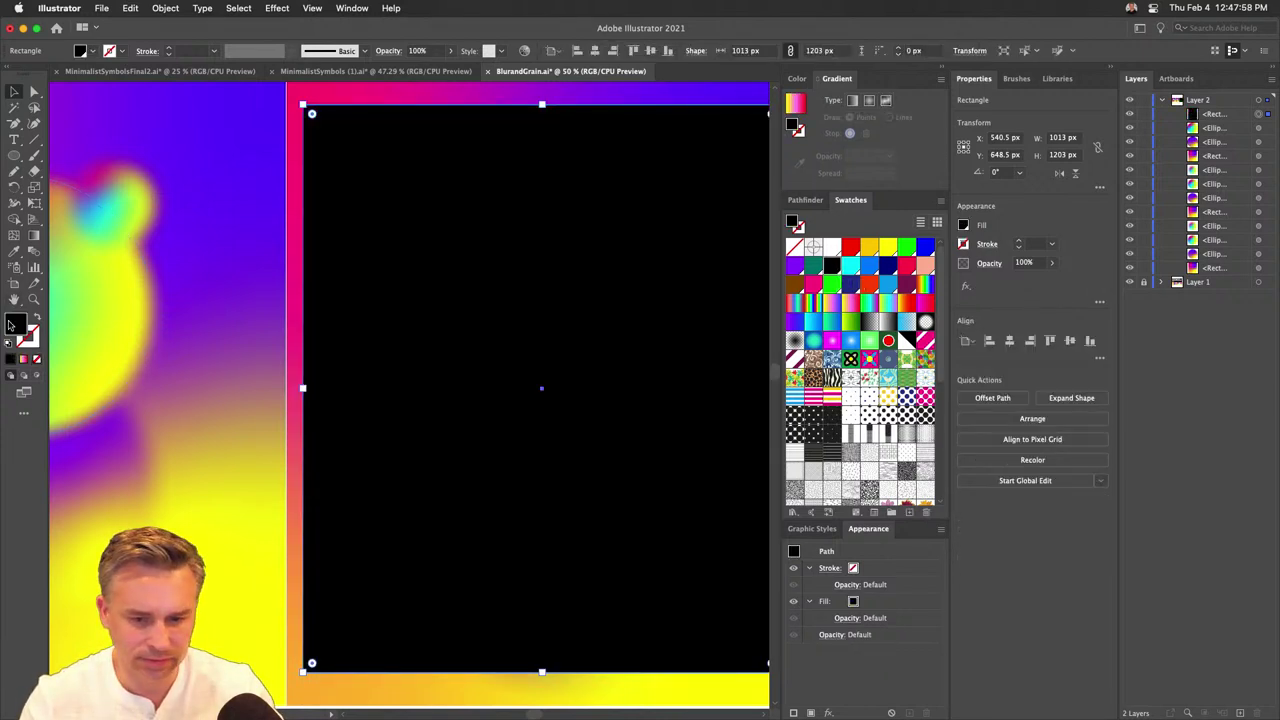
double_click(11, 325)
text(808080)
key(Return)
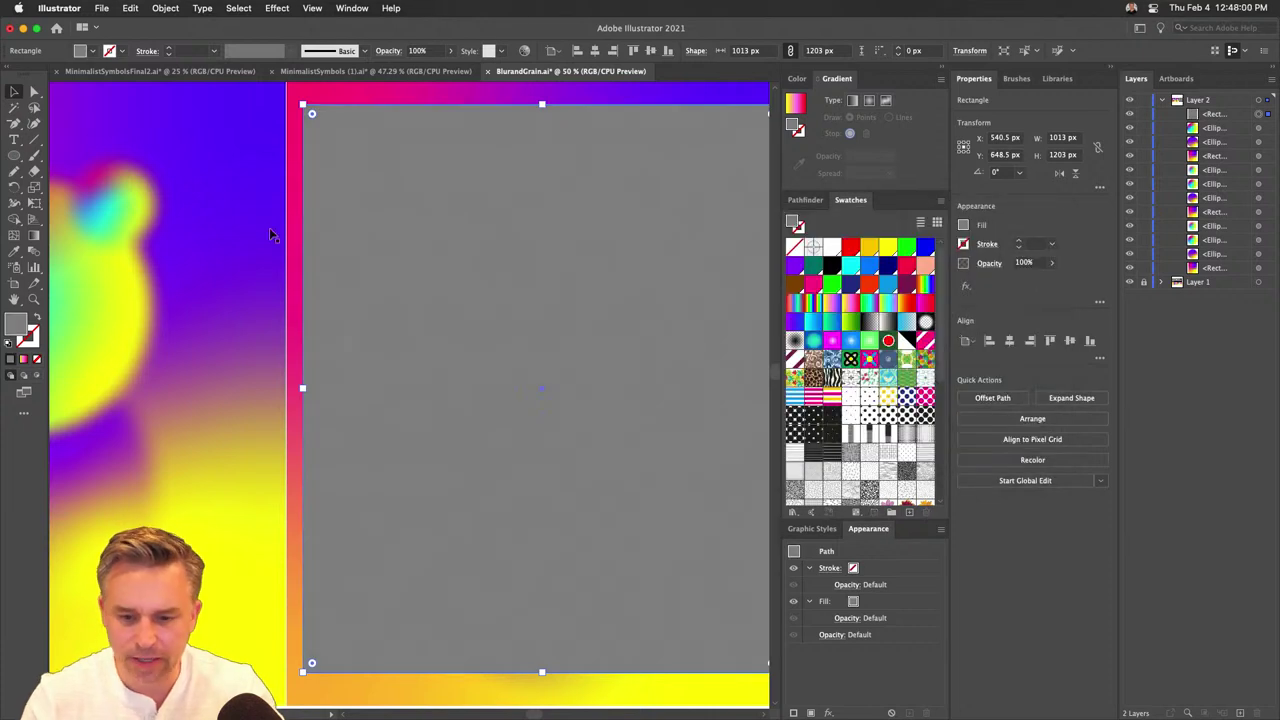
Open the Effect Gallery for the gray rectangle and preview the Halftone Pattern, Conté Crayon and Note Paper sketch filters.
scroll(390, 206, right, 3)
click(277, 8)
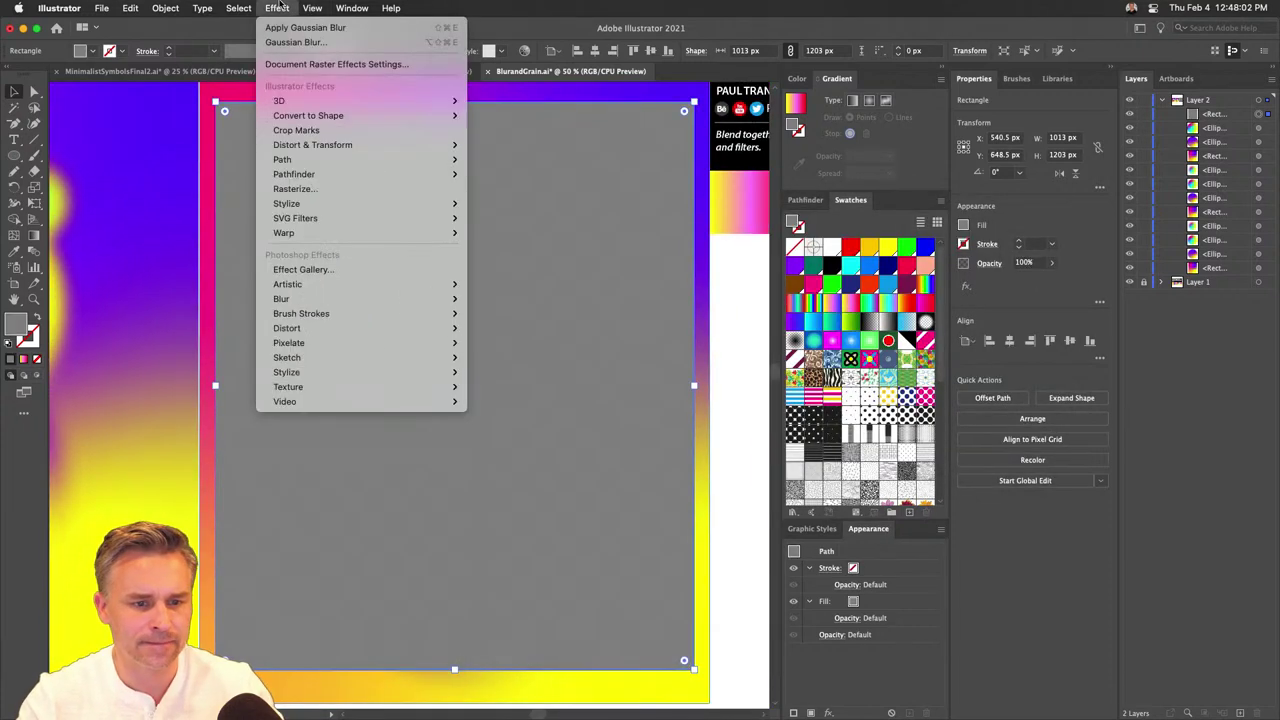
mouse_move(288, 222)
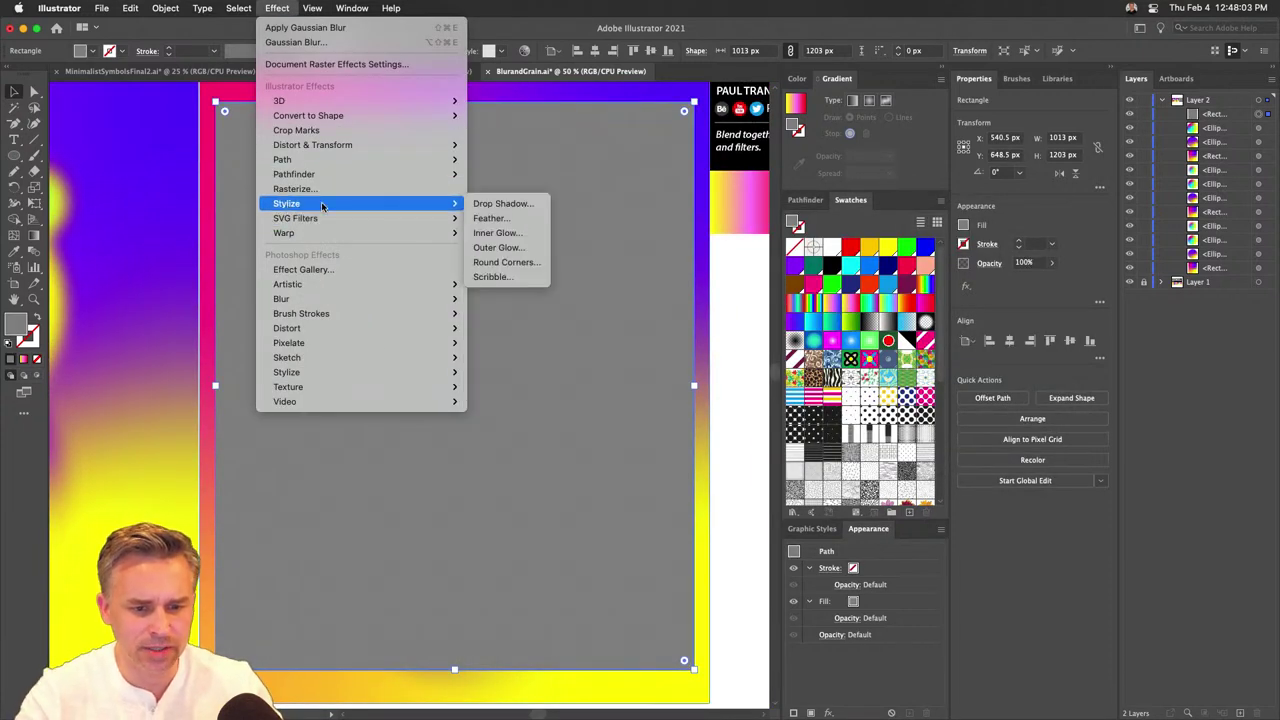
click(298, 270)
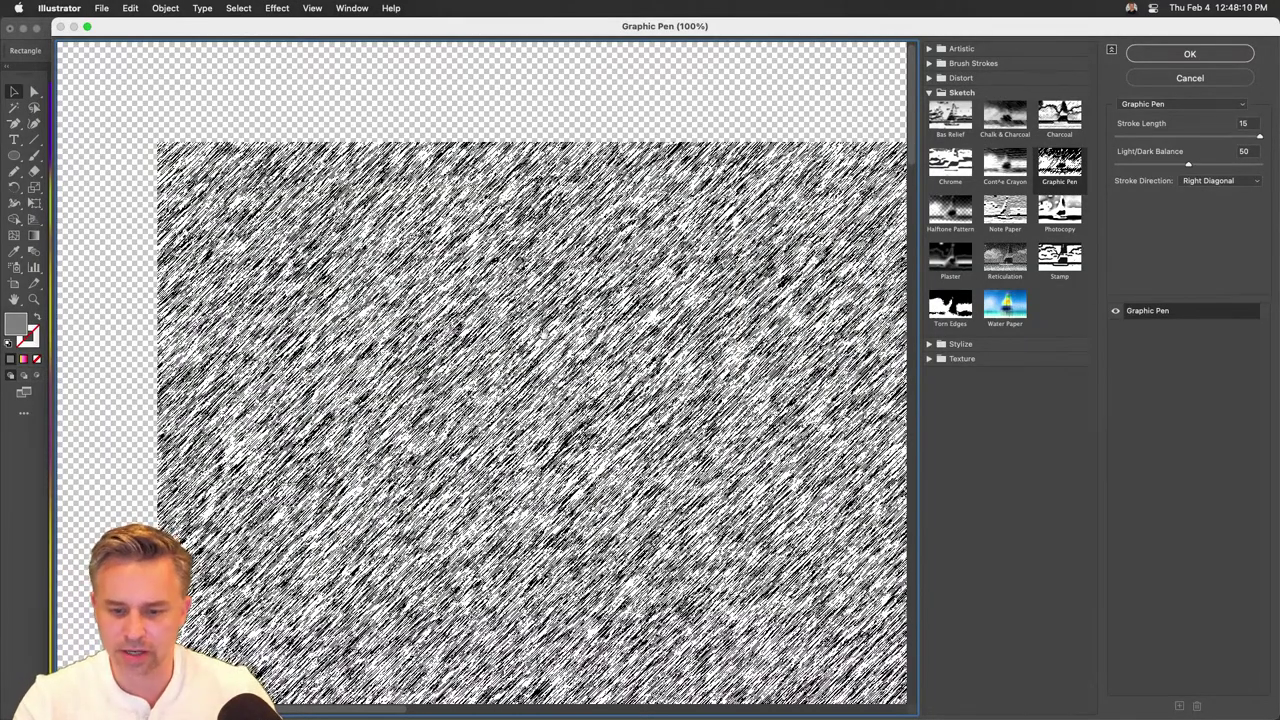
key(super+minus)
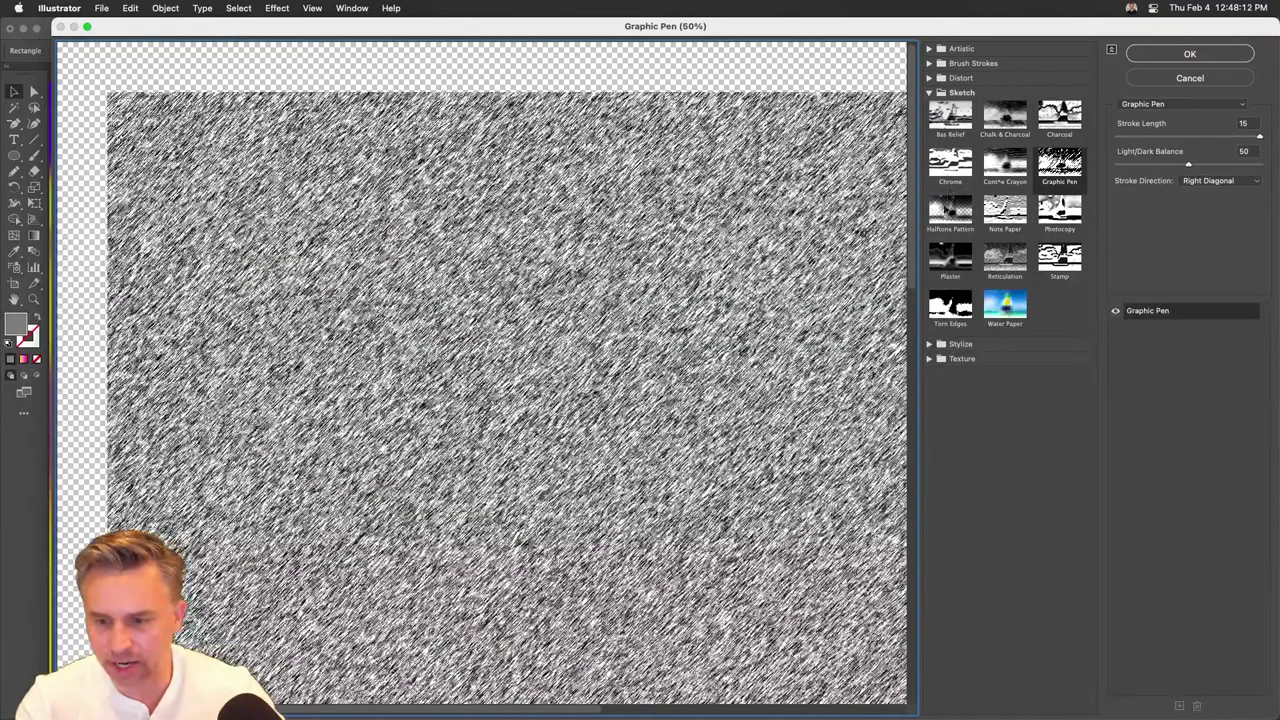
click(948, 210)
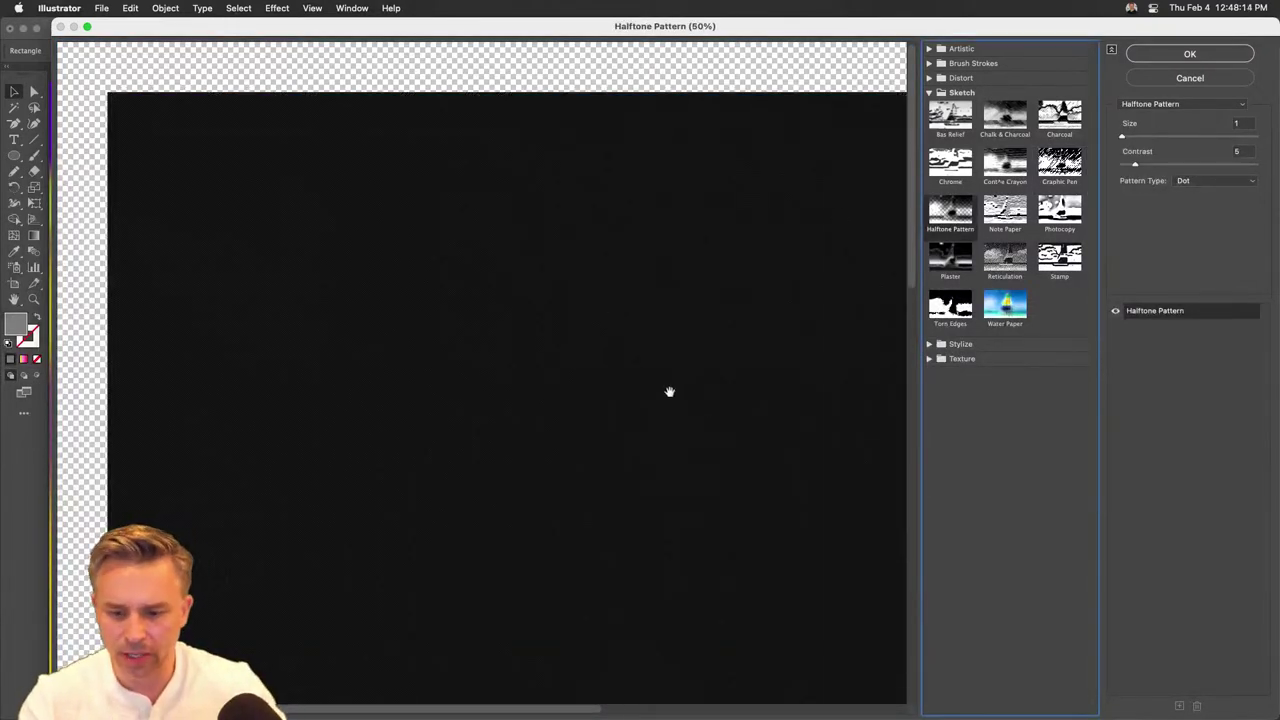
drag(691, 409, 620, 342)
click(1008, 178)
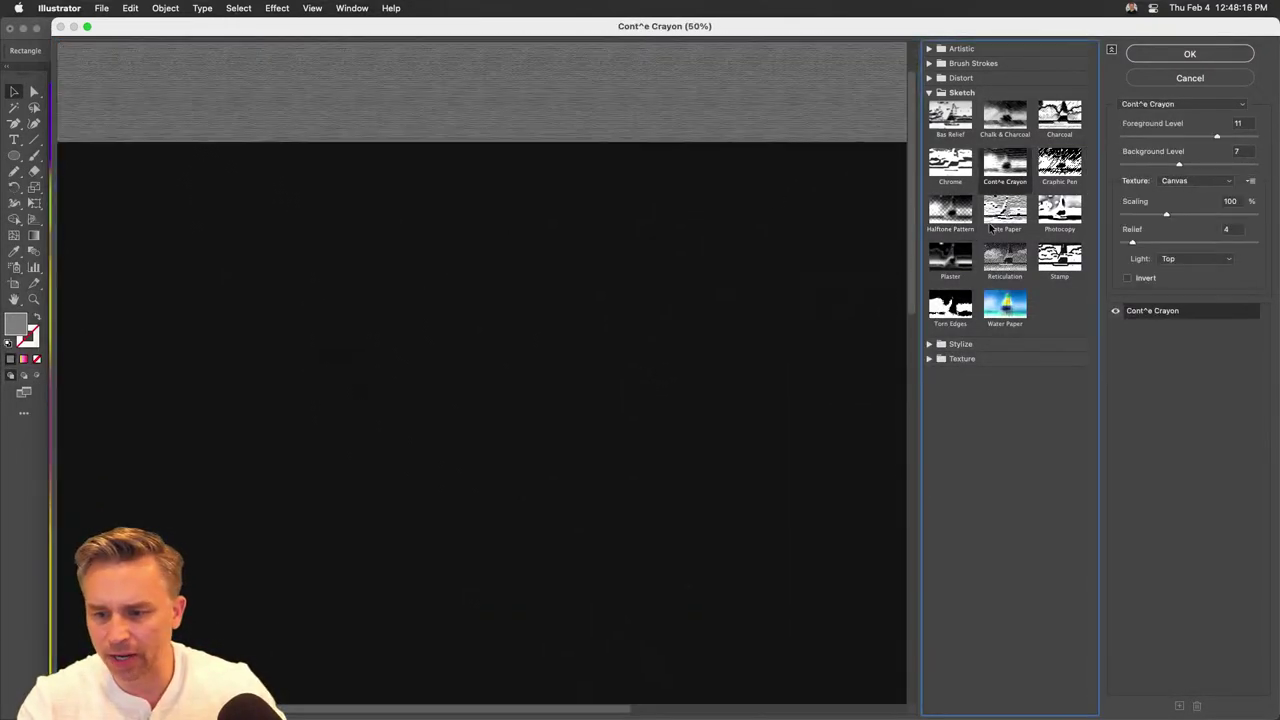
click(997, 226)
Apply the Reticulation filter to the gray rectangle with density 37 and background level 29.
click(997, 256)
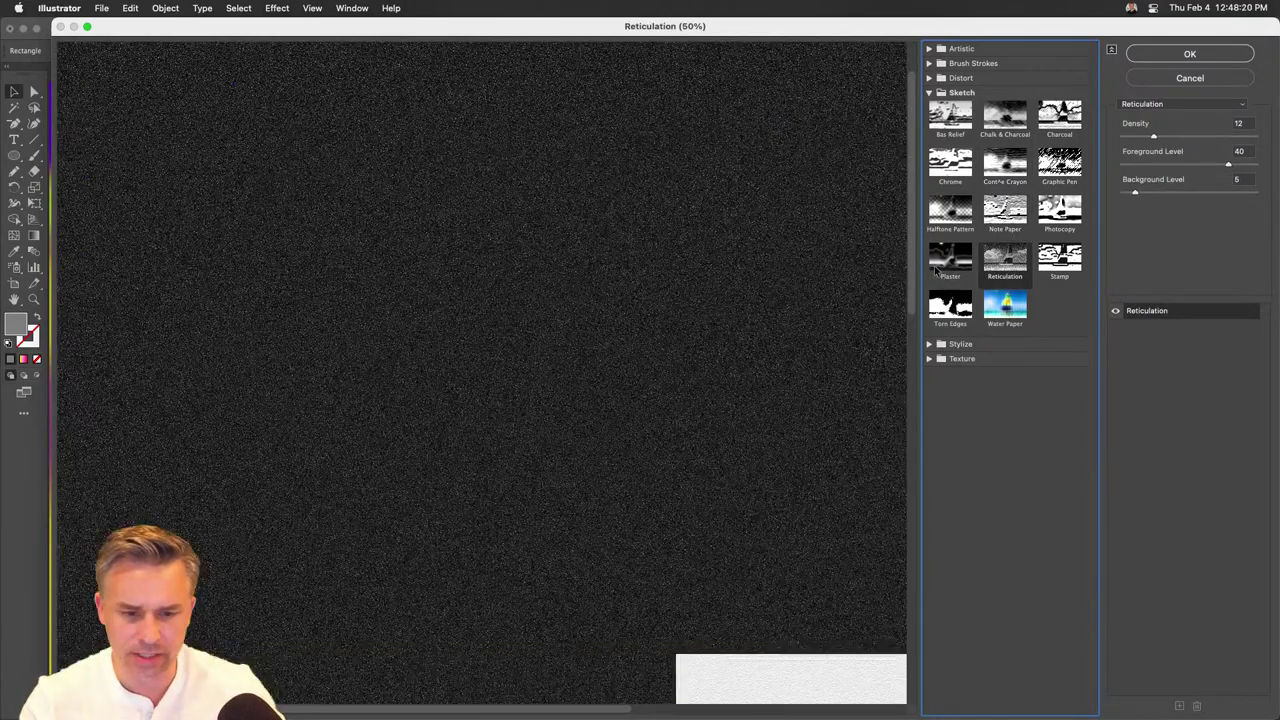
drag(1199, 136, 1221, 136)
drag(1175, 193, 1198, 193)
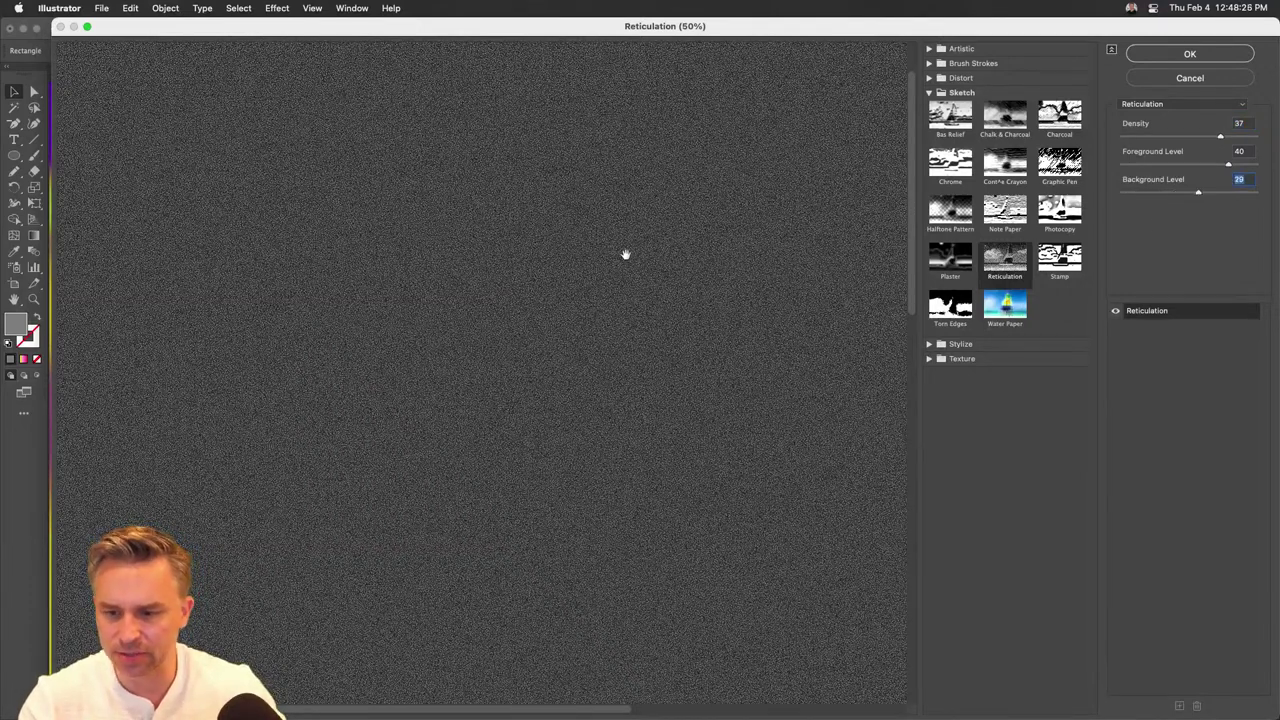
click(1155, 57)
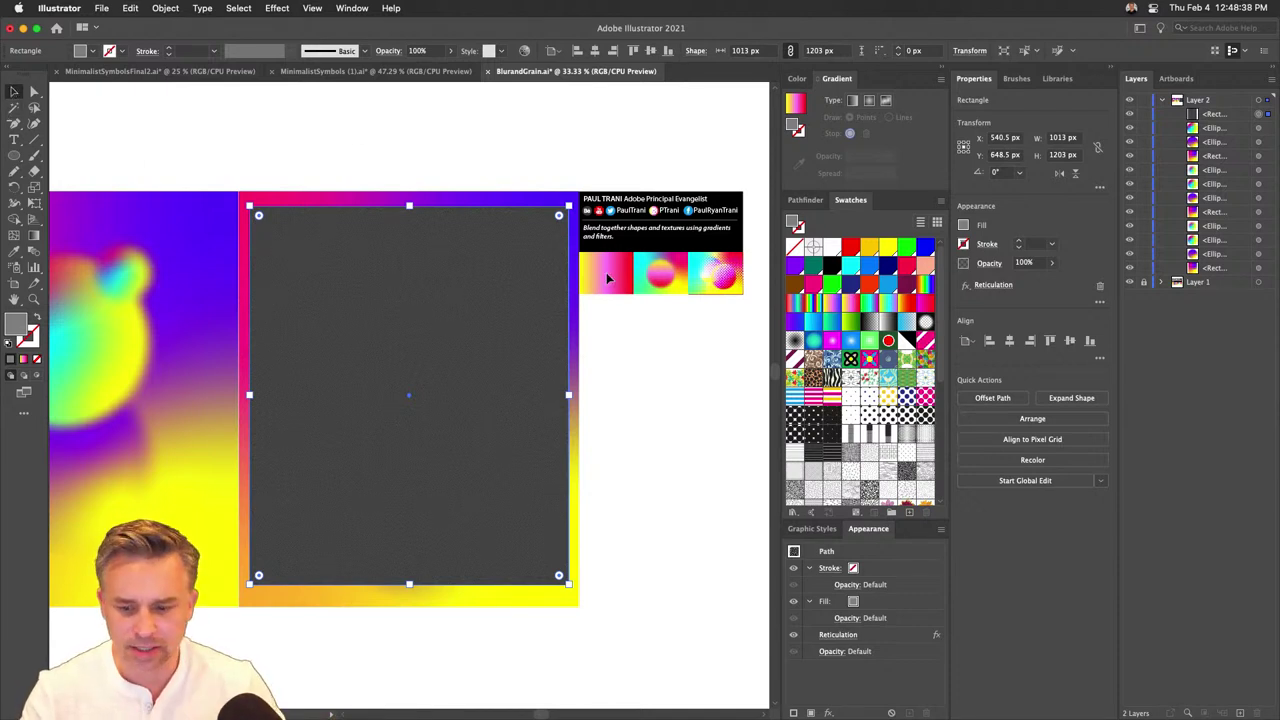
Move the textured rectangle aside and draw two circles with the large circle's blurred gradient appearance, the lower one about 261 px wide.
drag(310, 318, 478, 292)
click(361, 304)
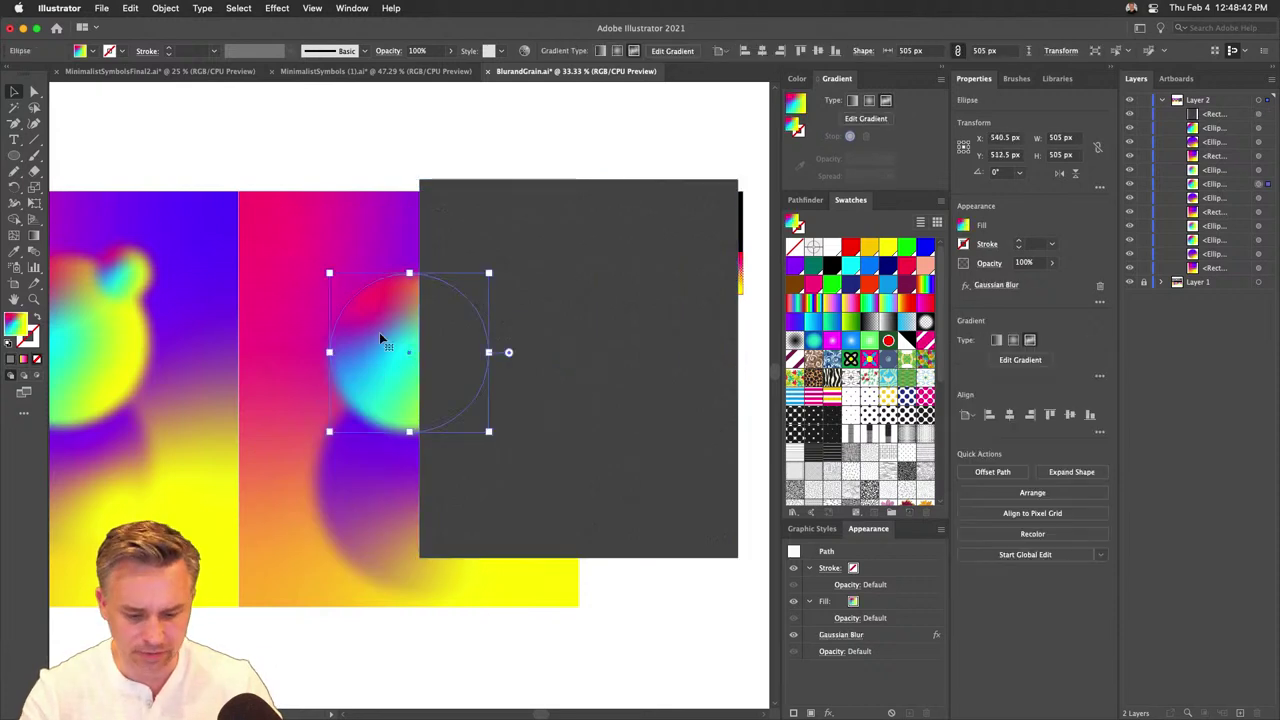
click(14, 157)
drag(258, 244, 350, 334)
drag(277, 369, 361, 450)
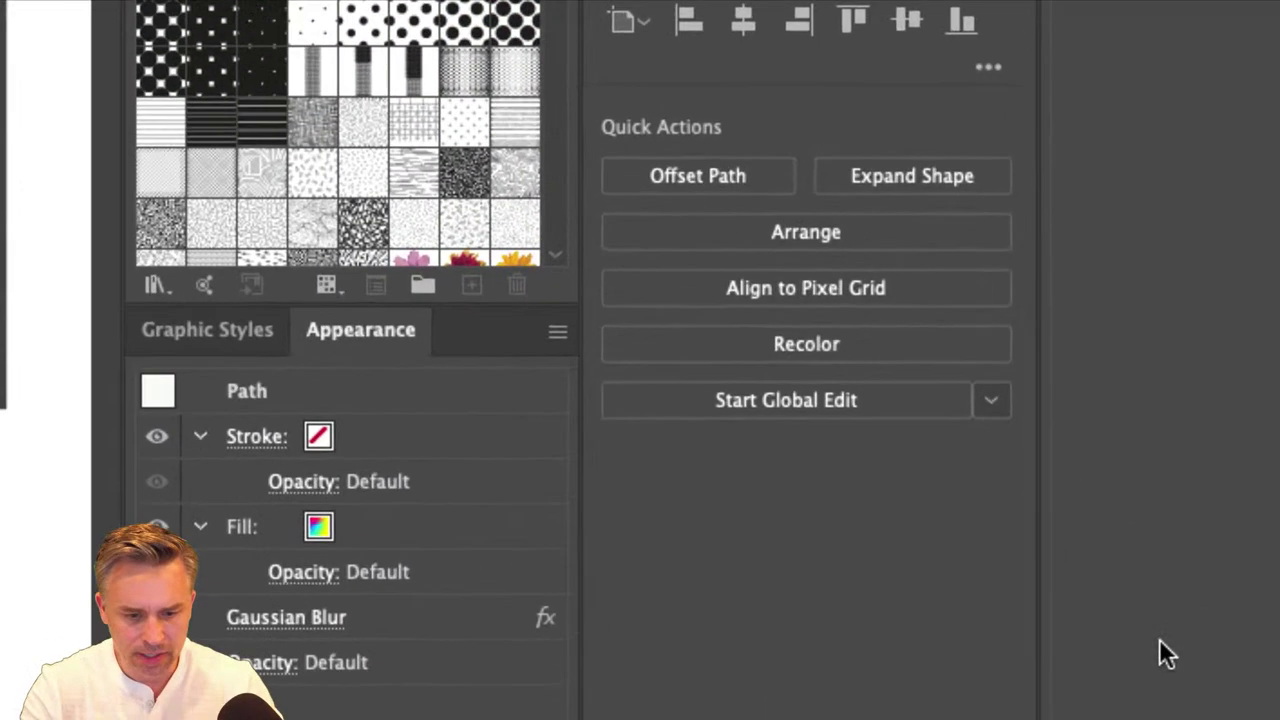
Turn on New Art Has Basic Appearance and reduce the lower new circle to its basic appearance.
click(557, 331)
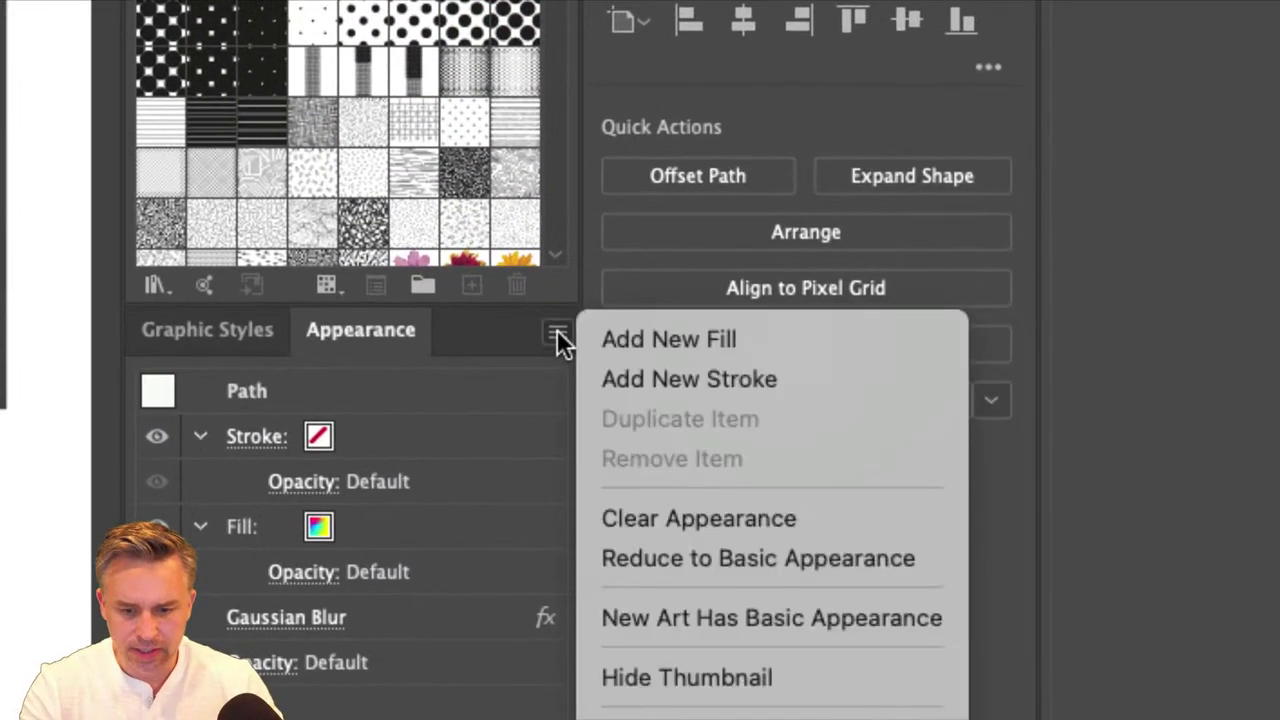
click(846, 622)
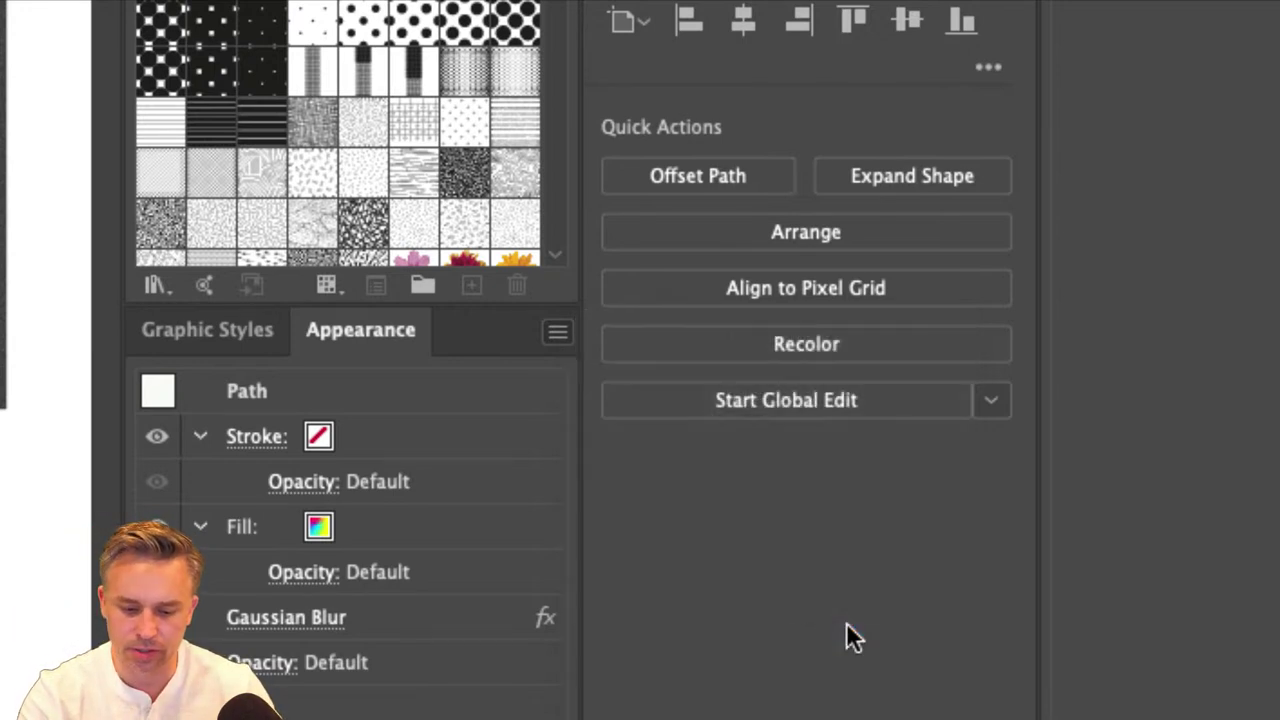
click(558, 334)
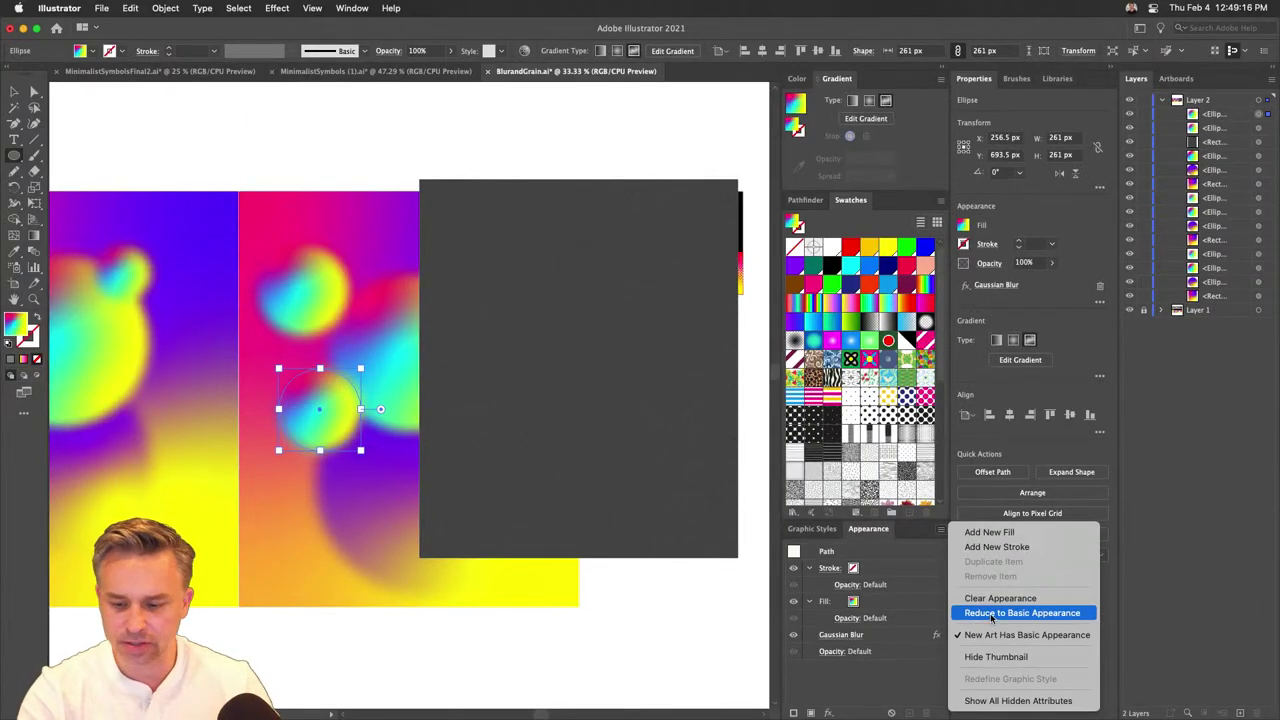
click(991, 613)
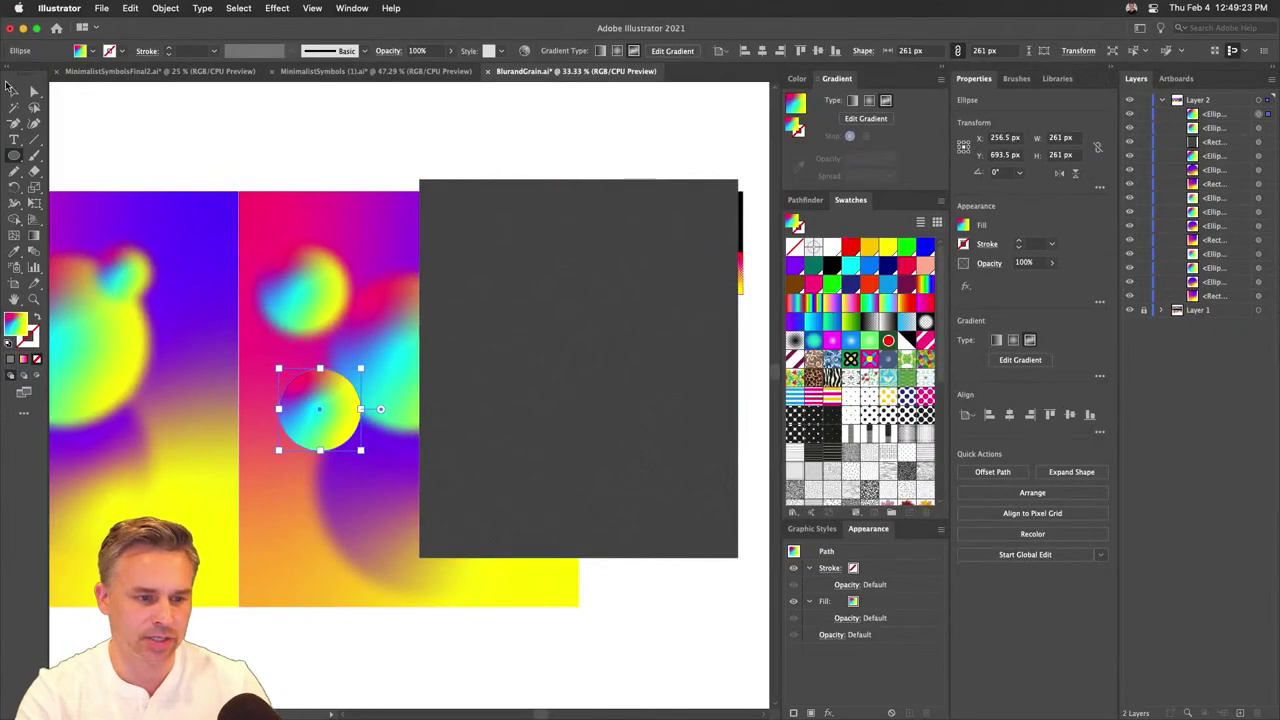
Delete the lower unblurred circle beside the large gradient circle.
click(14, 91)
click(455, 270)
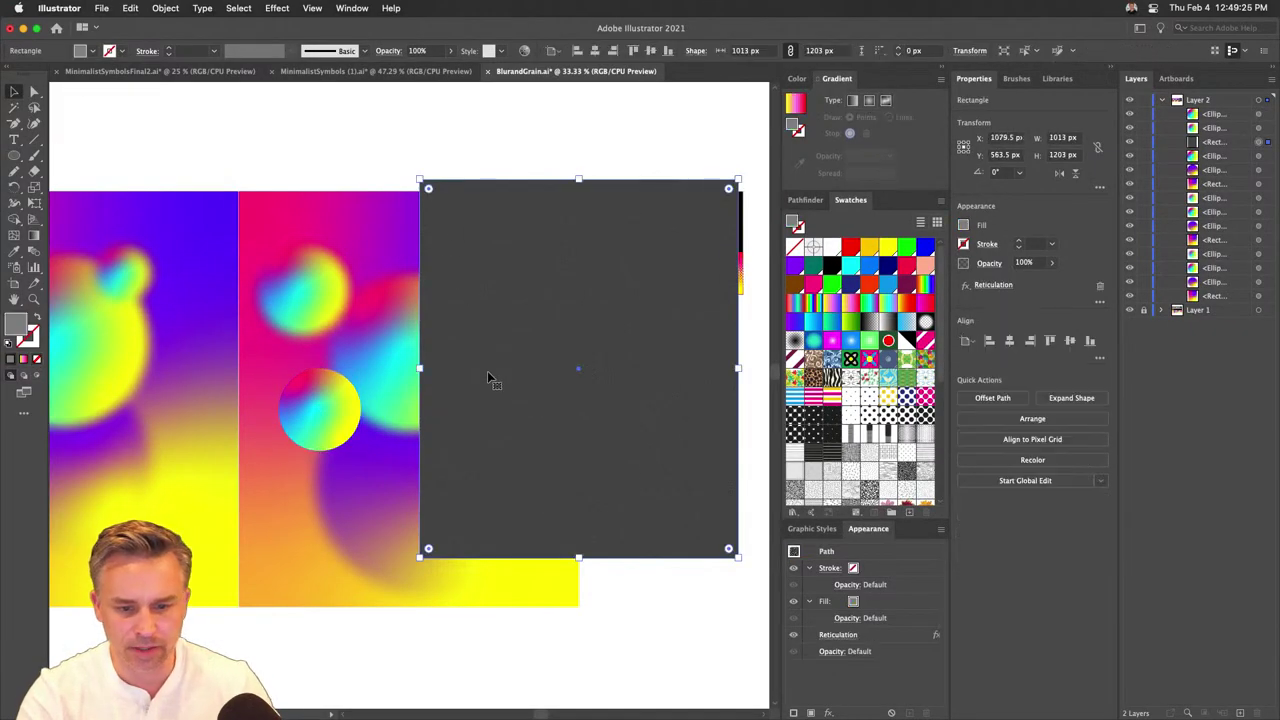
click(312, 421)
key(Delete)
Move the textured rectangle back over the artboard and bring it to the front.
drag(540, 333, 404, 345)
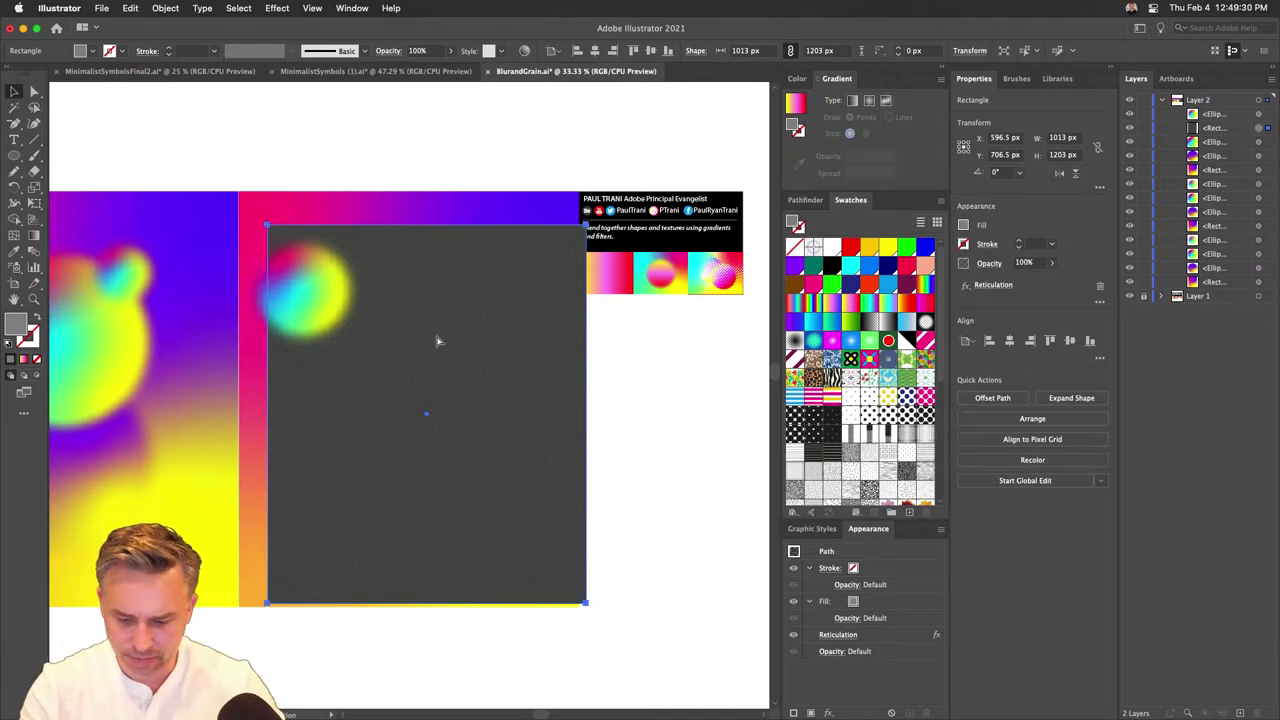
key(super+shift+bracketright)
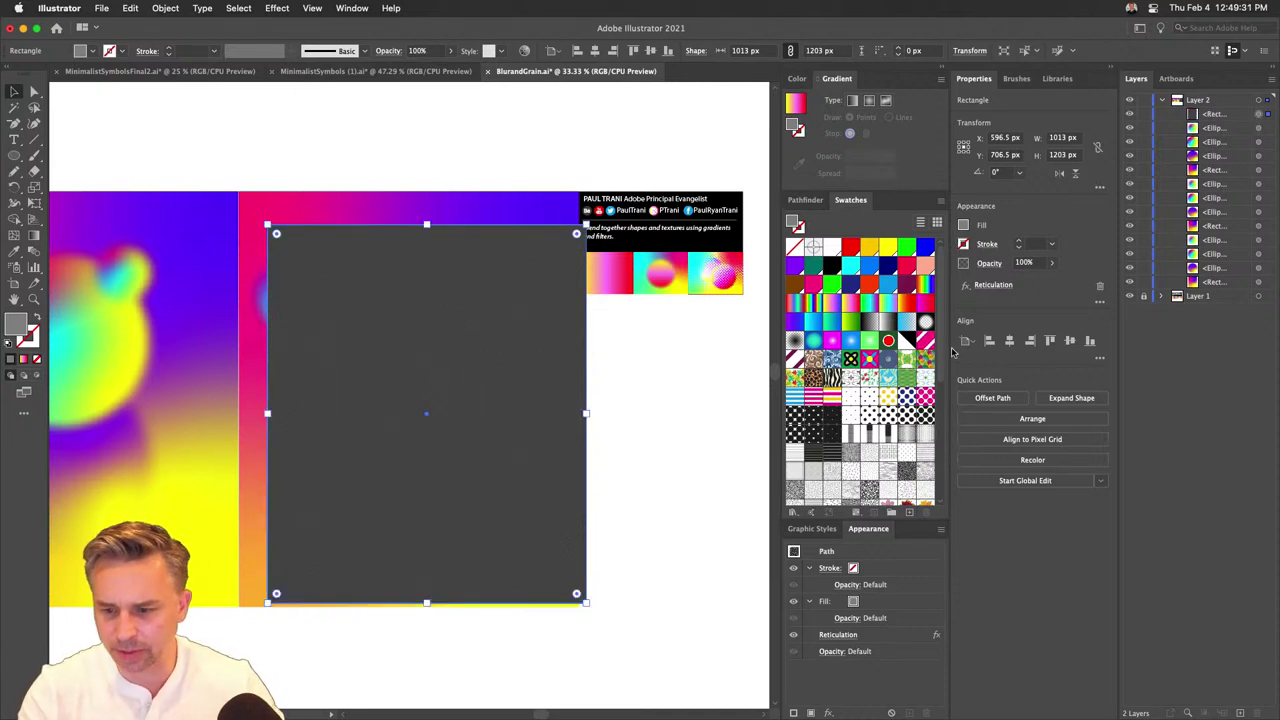
Set the textured rectangle's blending mode to Lighten.
click(988, 266)
click(862, 289)
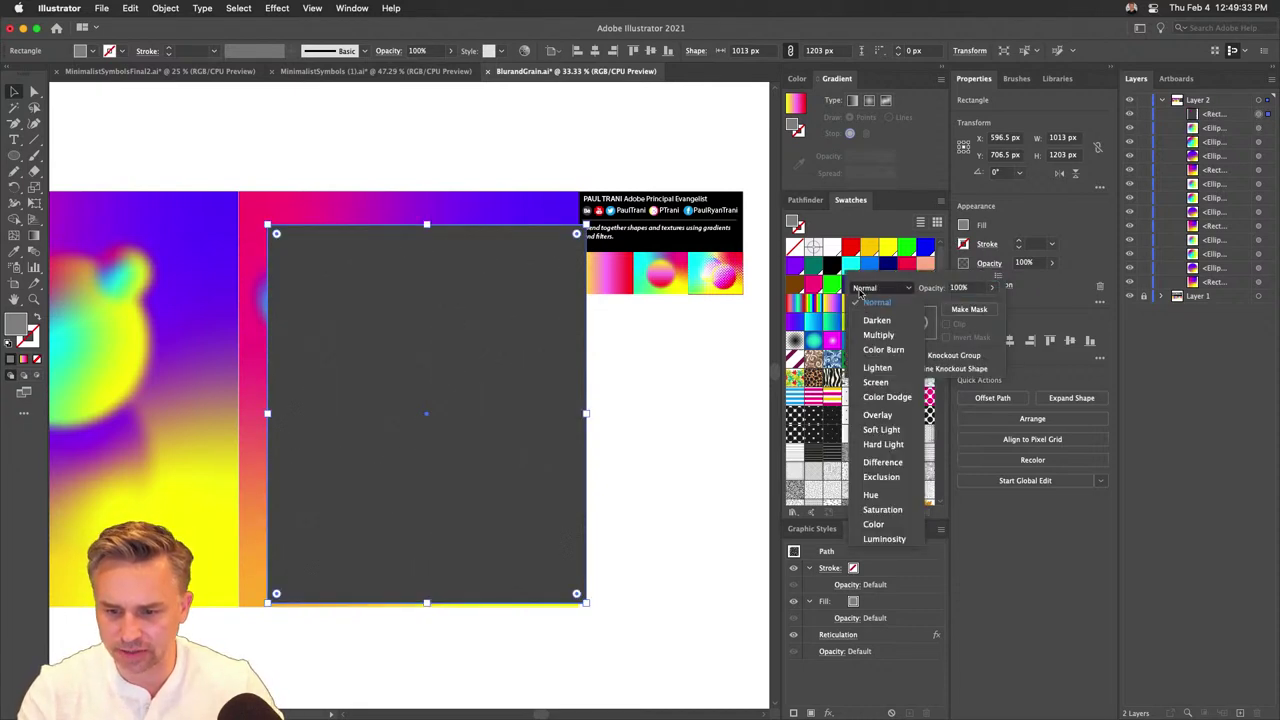
click(876, 368)
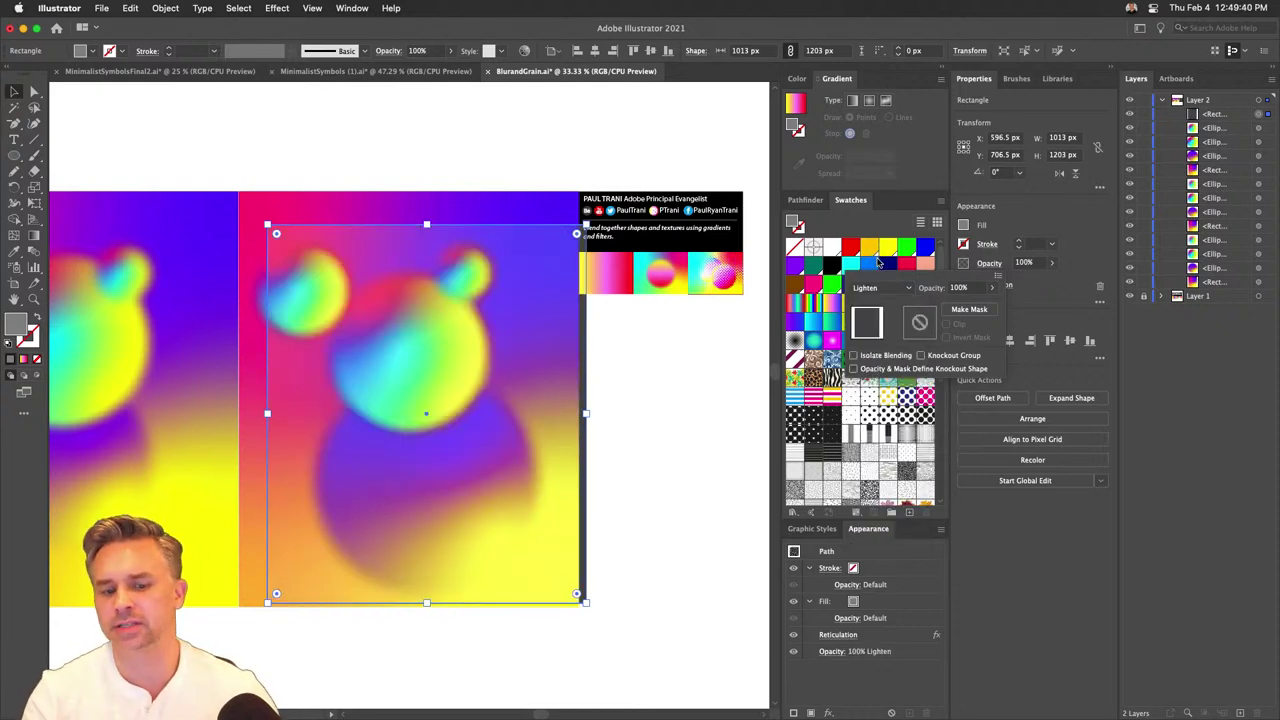
Resize the textured rectangle to cover the whole artboard, about 1082 by 1320 px.
click(342, 241)
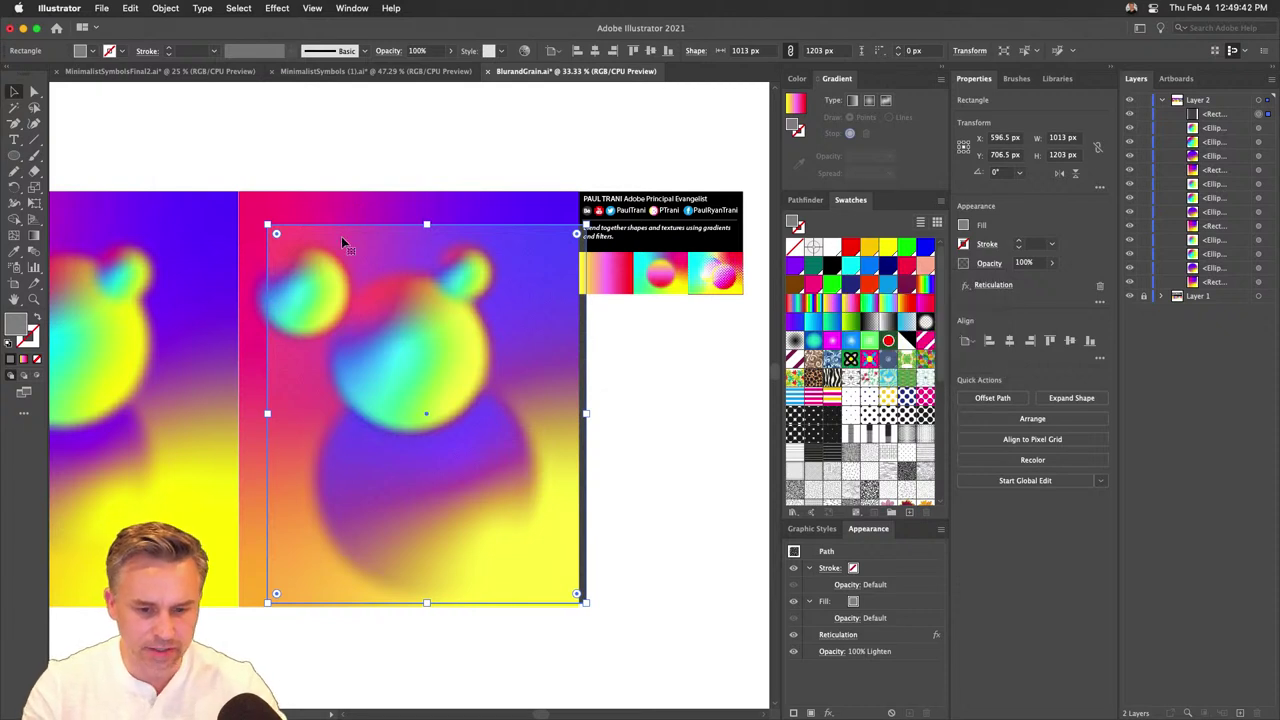
drag(267, 224, 237, 192)
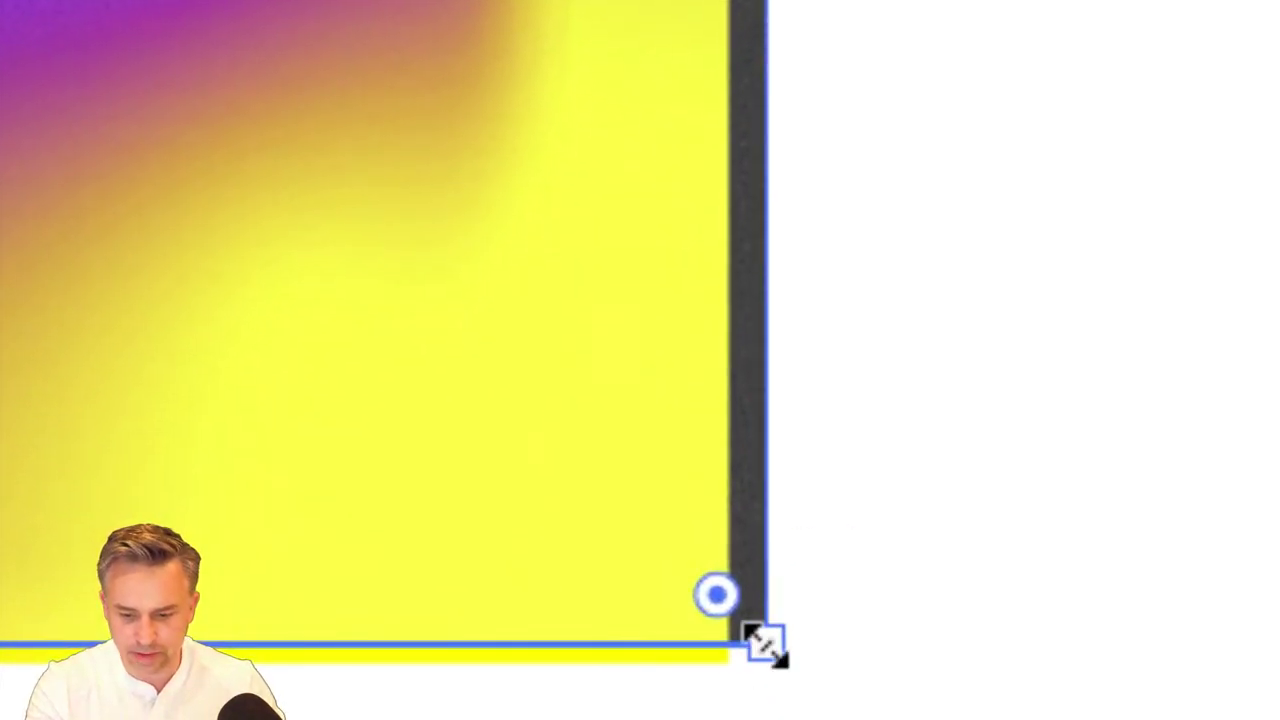
drag(625, 611, 616, 613)
drag(749, 652, 726, 657)
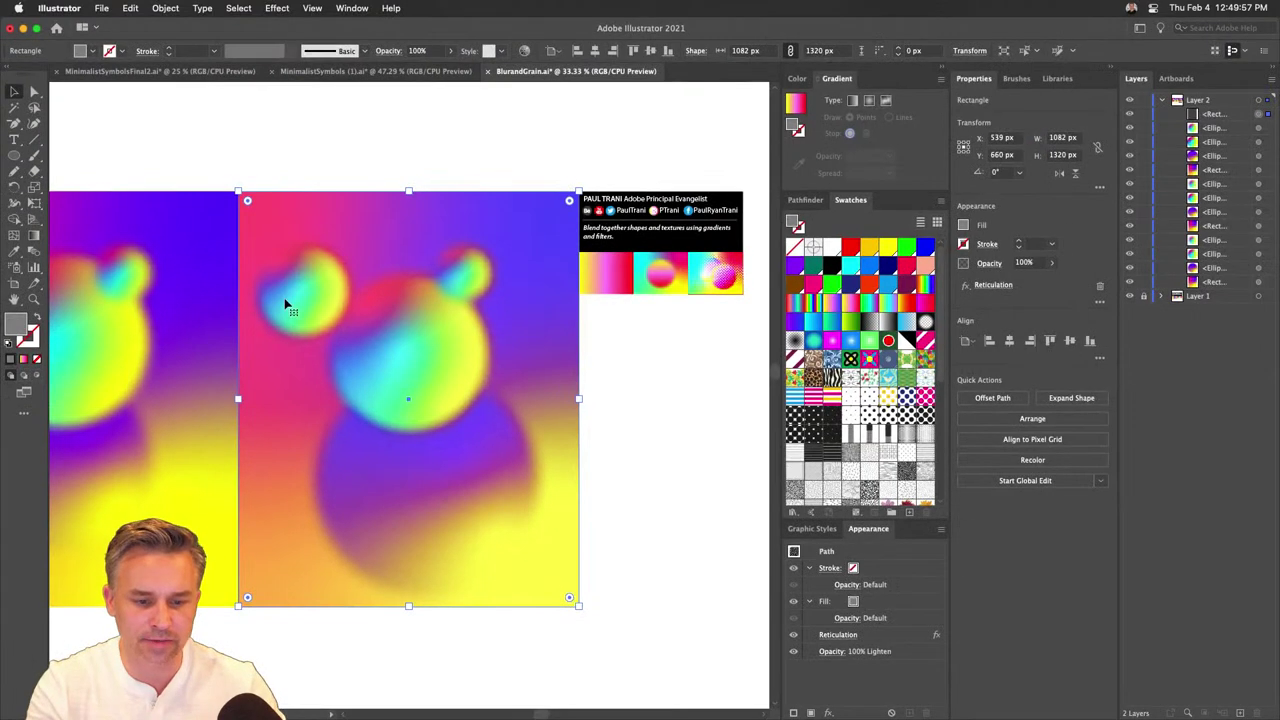
Lock the textured rectangle, compare the artwork with and without its grain up close, and leave the rectangle hidden.
key(super+1)
key(super+equal)
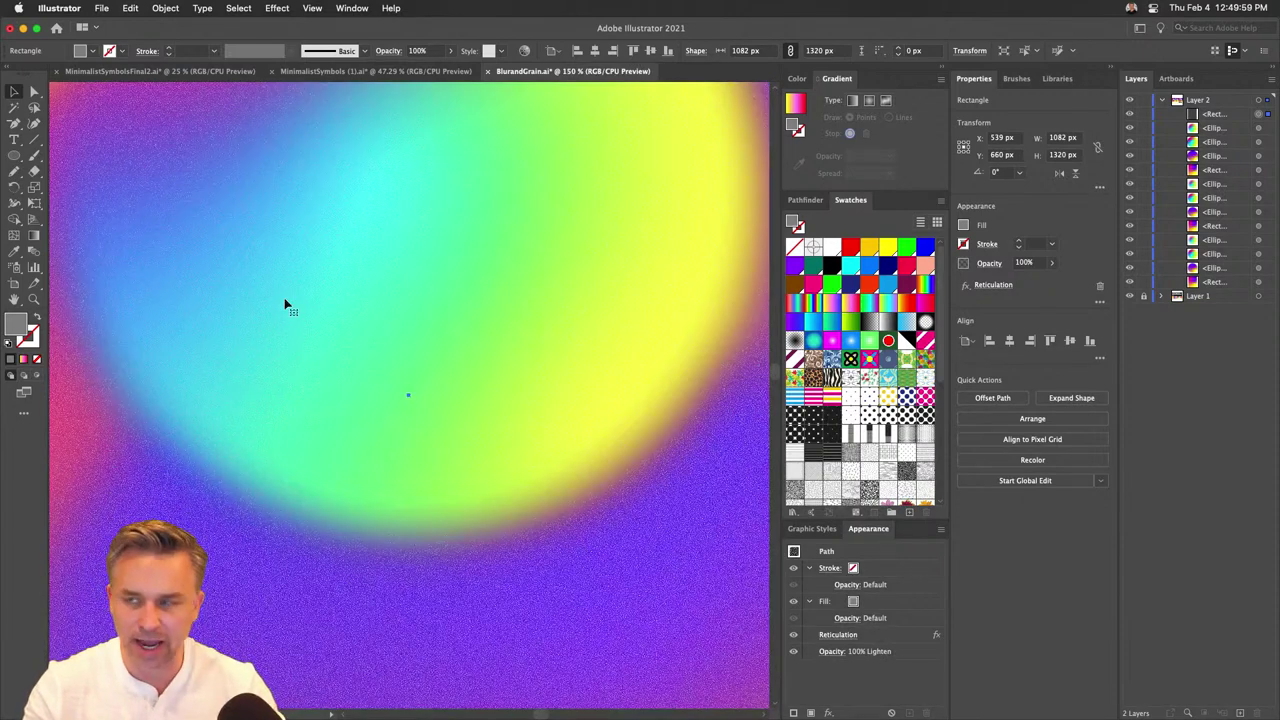
key(super+equal)
key(super+equal)
scroll(294, 343, down, 5)
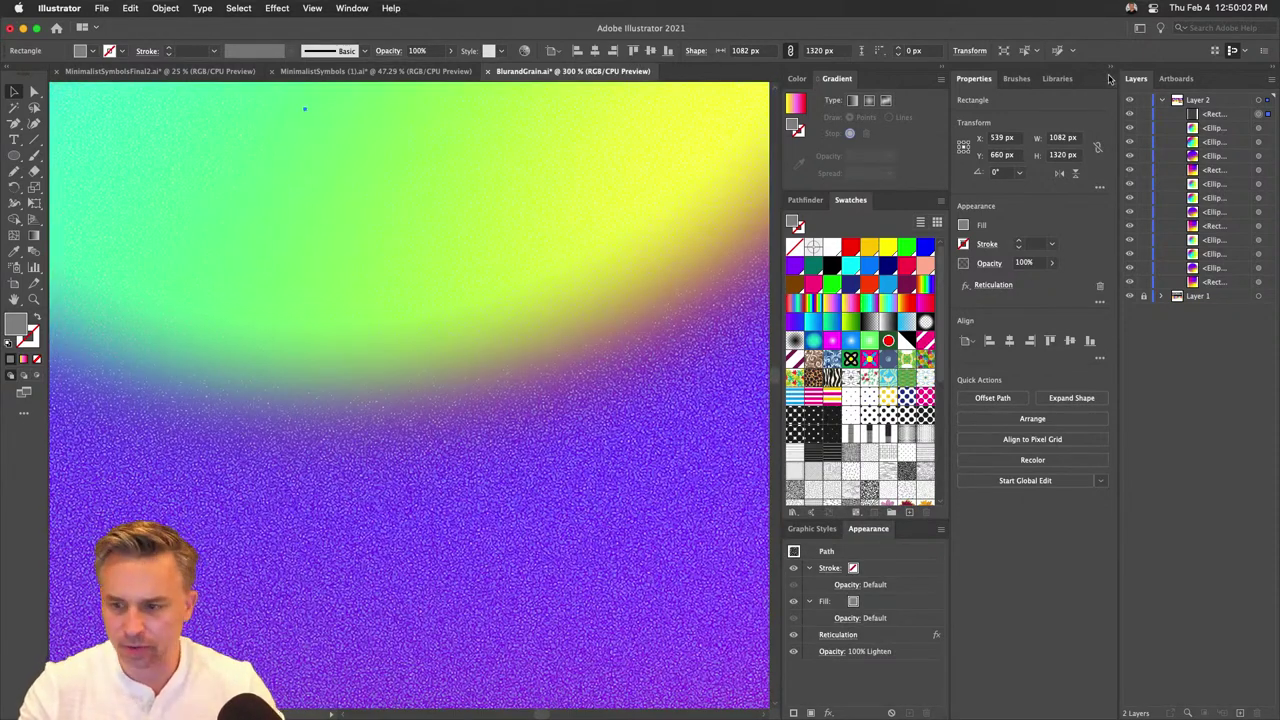
click(1225, 115)
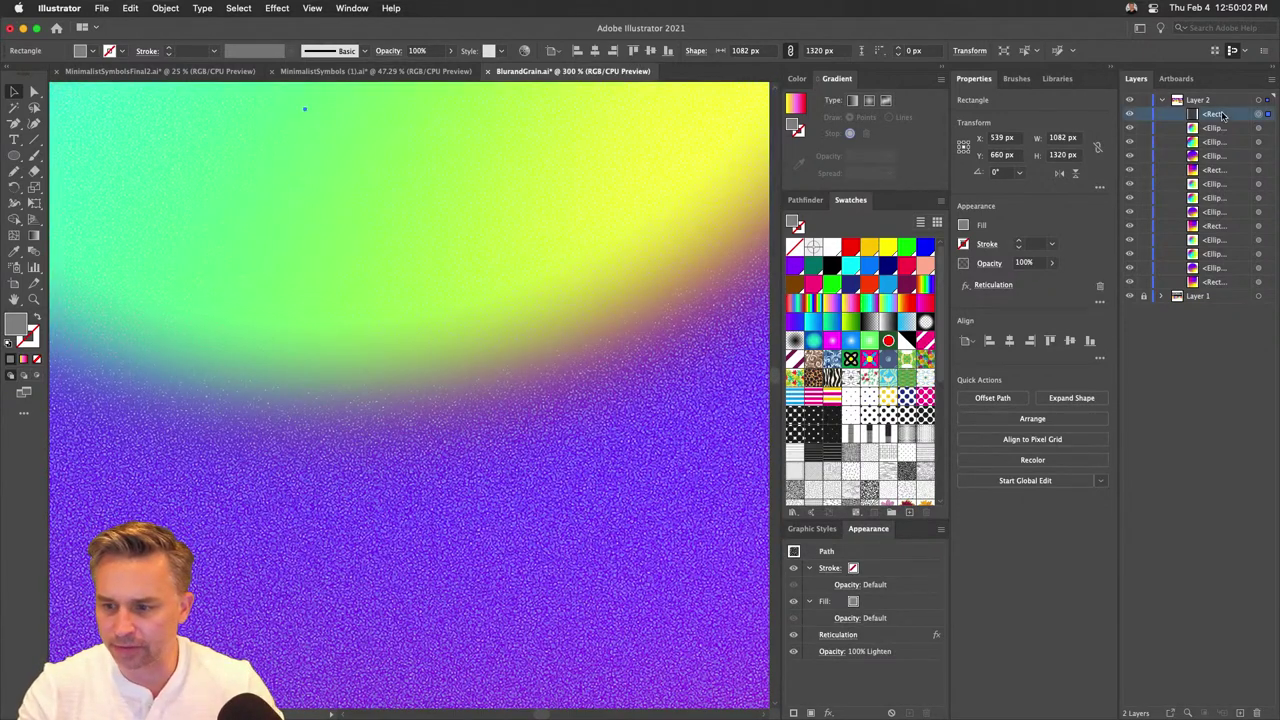
click(1142, 115)
click(1129, 115)
click(1129, 115)
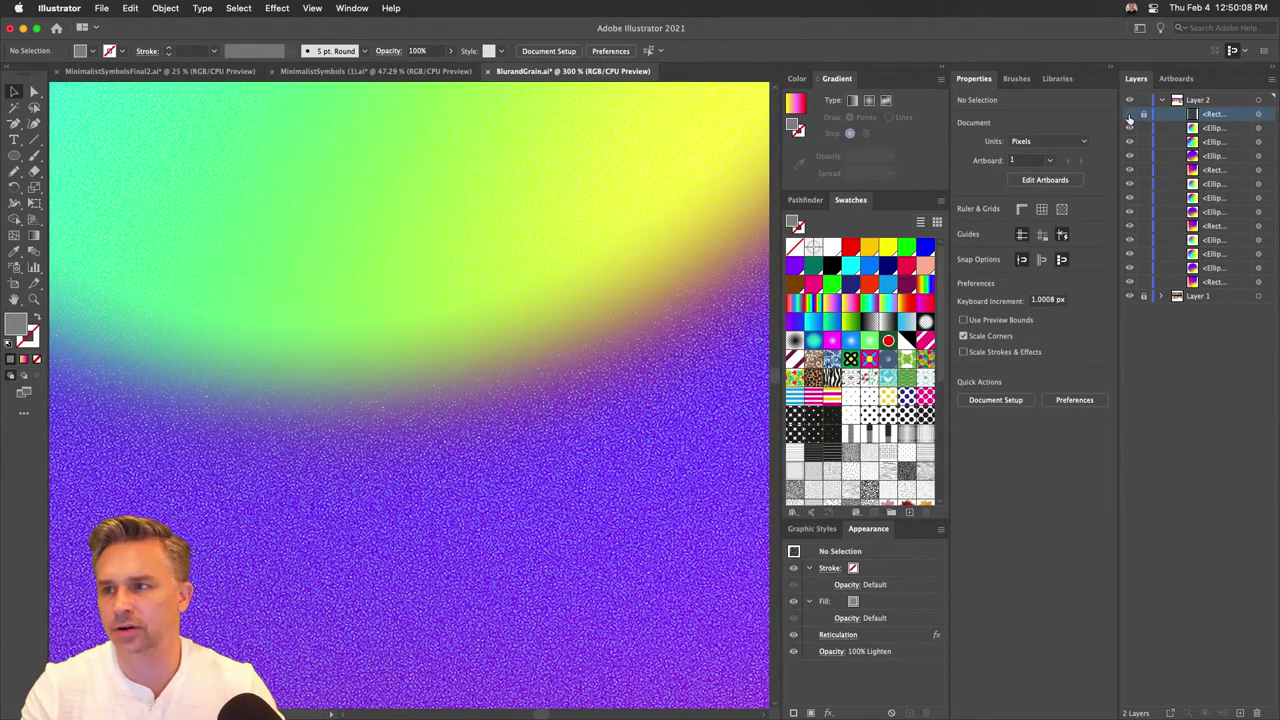
click(1129, 115)
Duplicate the background and all gradient circles of the artboard artwork to the far side of the black info panel.
key(super+minus)
key(super+minus)
key(super+minus)
key(super+minus)
key(super+minus)
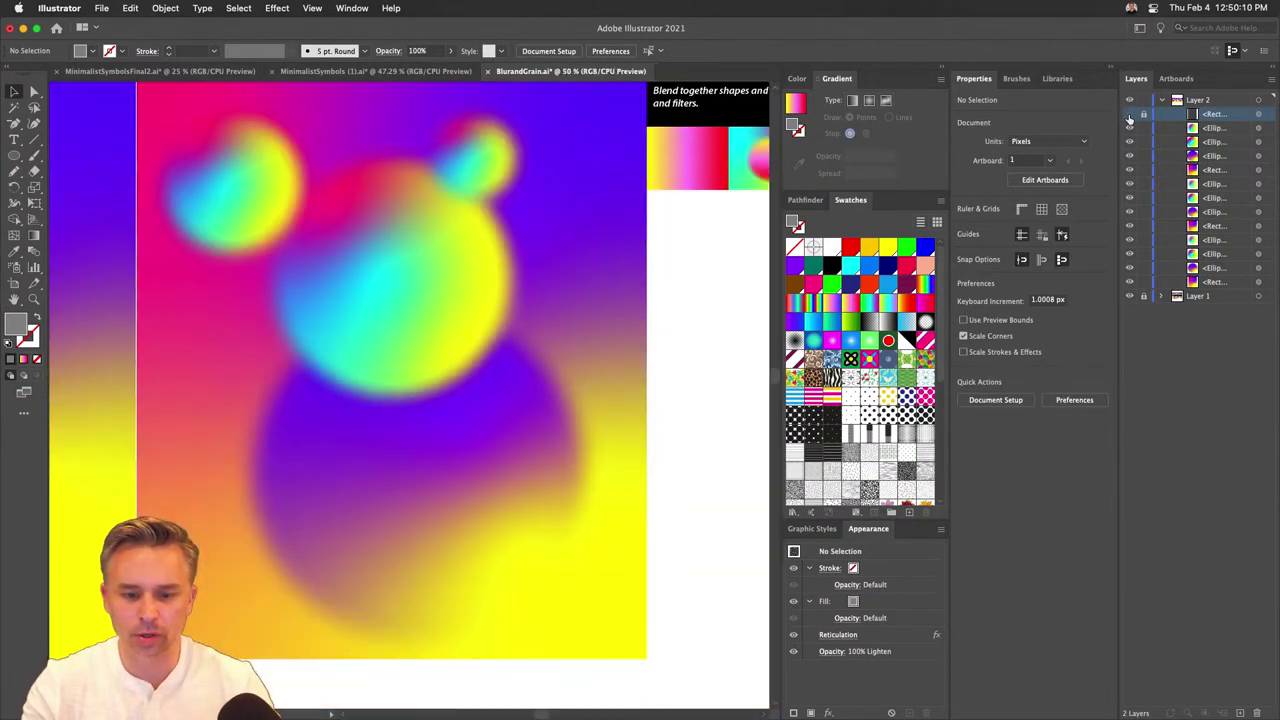
scroll(472, 242, left, 5)
scroll(472, 242, up, 2)
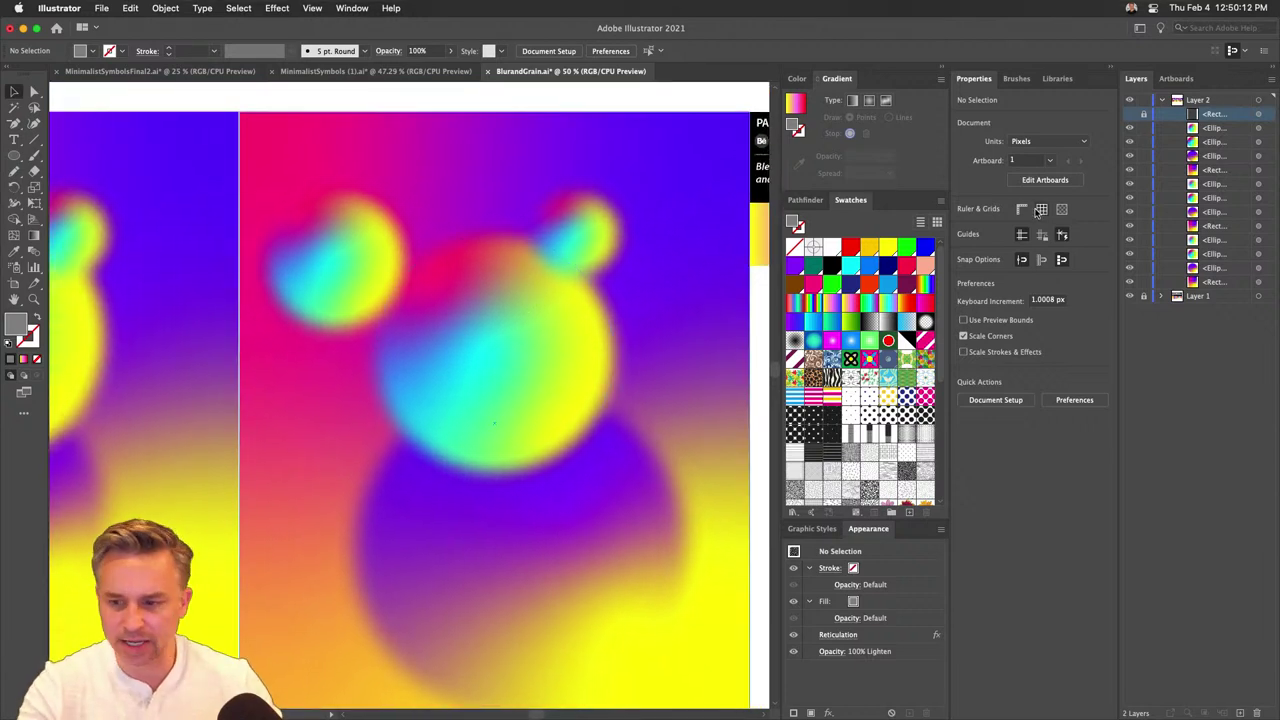
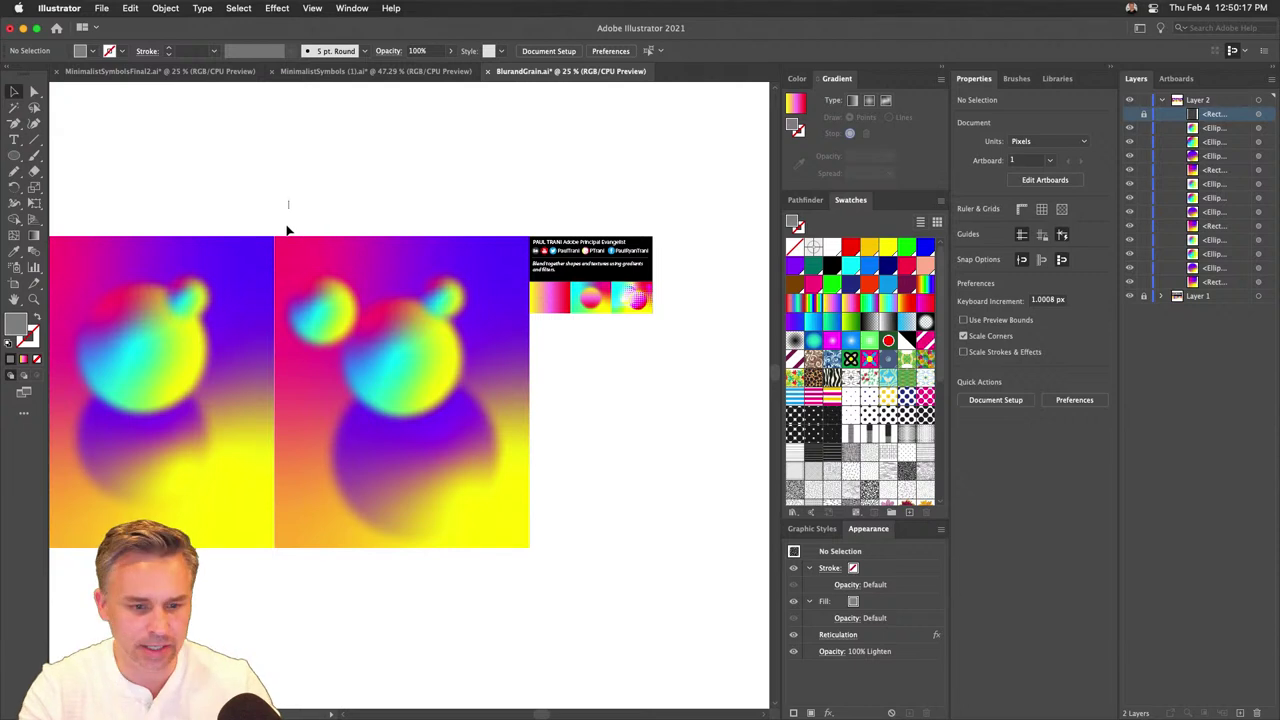
drag(289, 201, 488, 606)
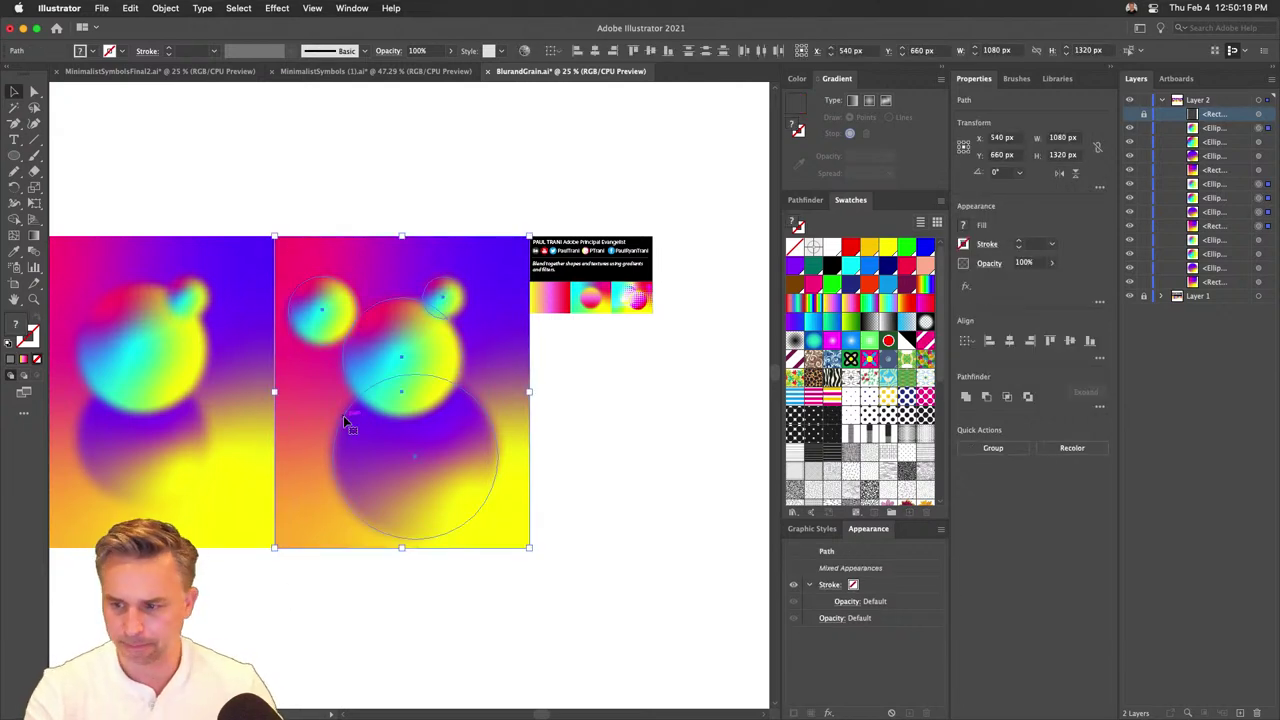
drag(367, 359, 741, 393)
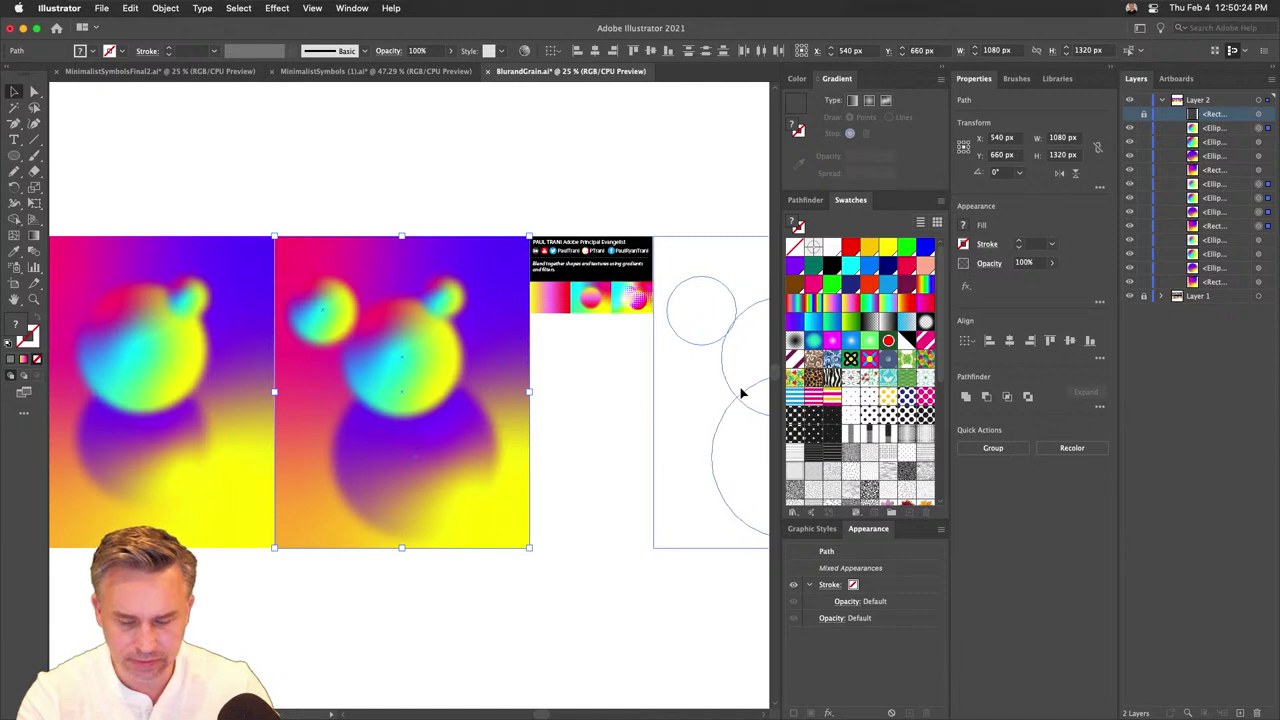
click(537, 194)
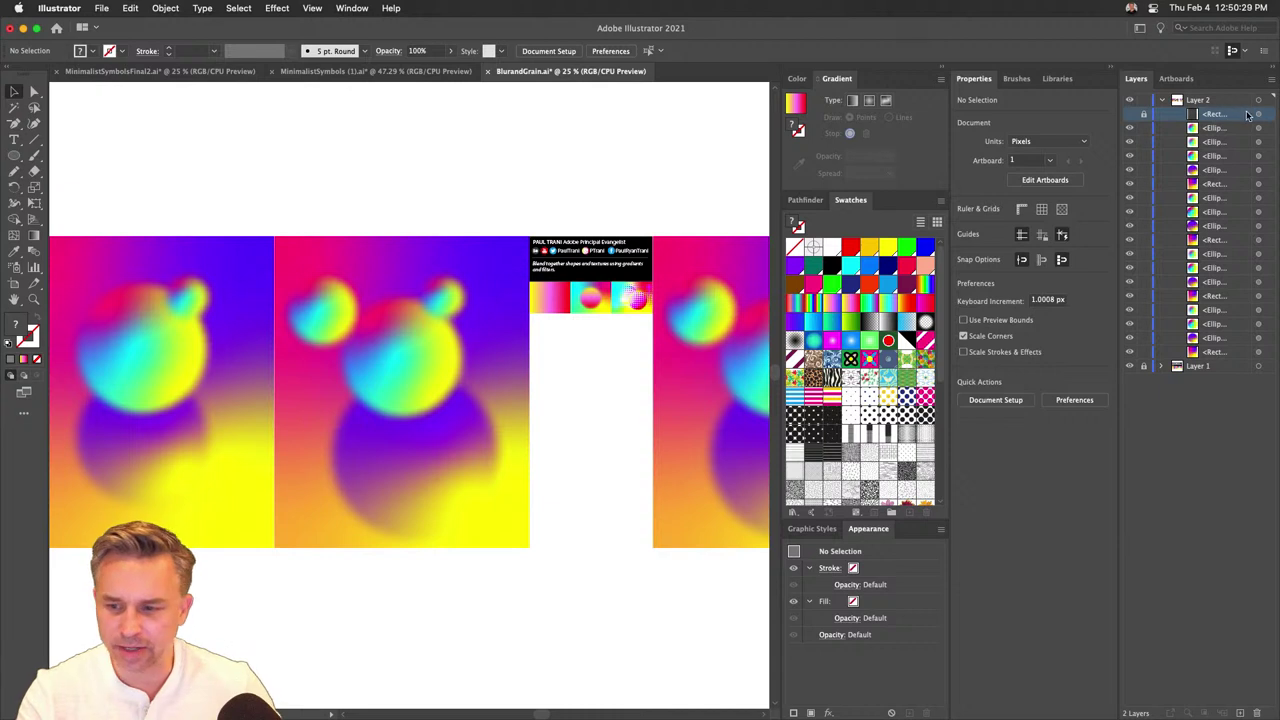
Show and unlock the textured rectangle over the original artwork and check its grain up close.
click(1130, 114)
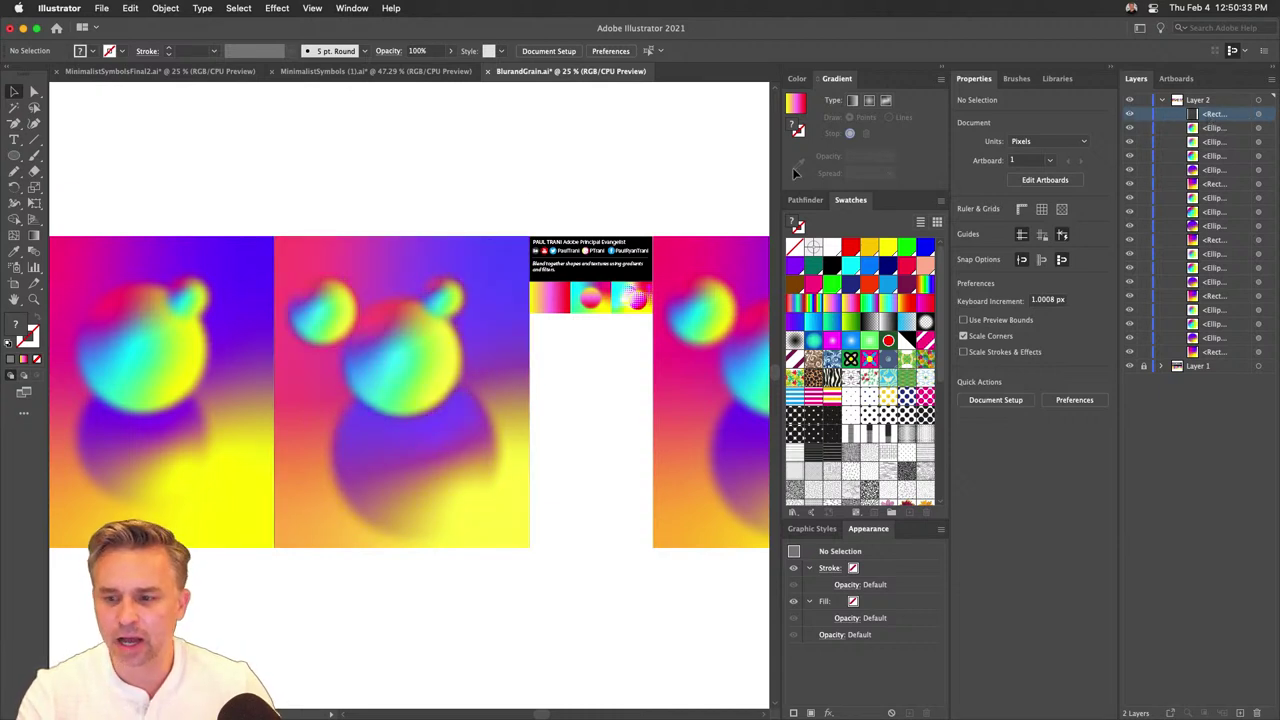
click(402, 304)
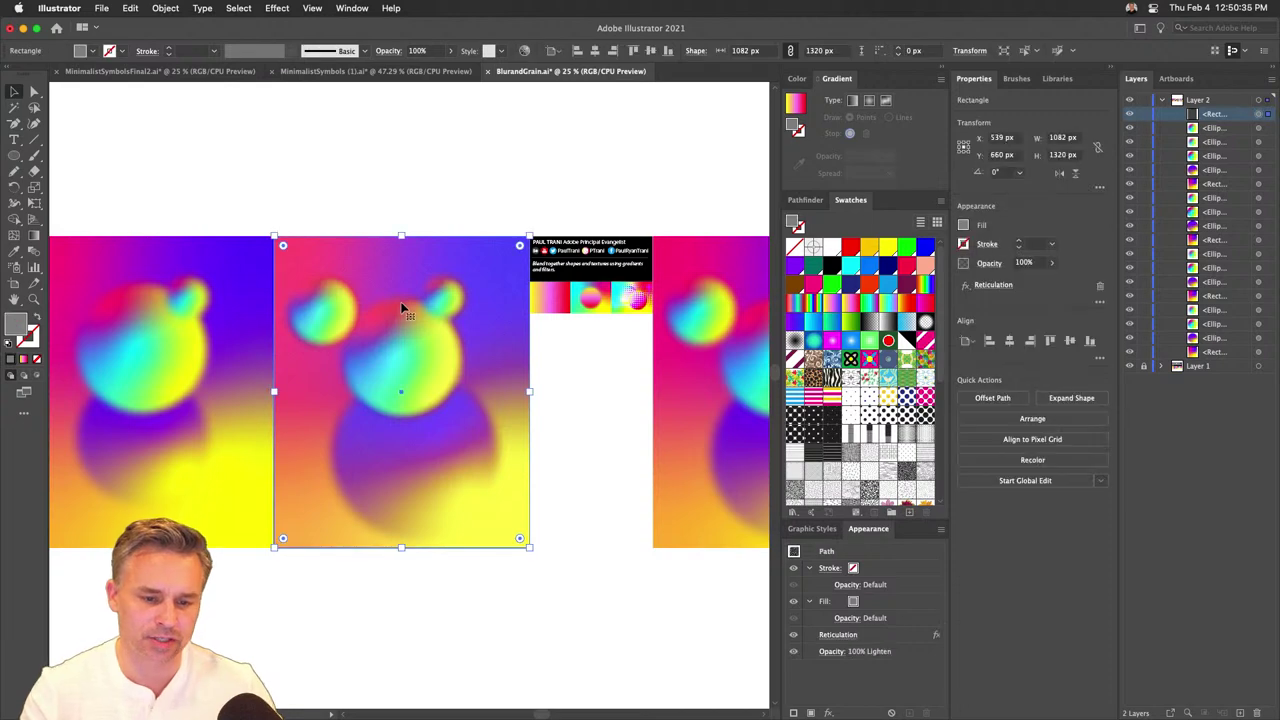
click(429, 160)
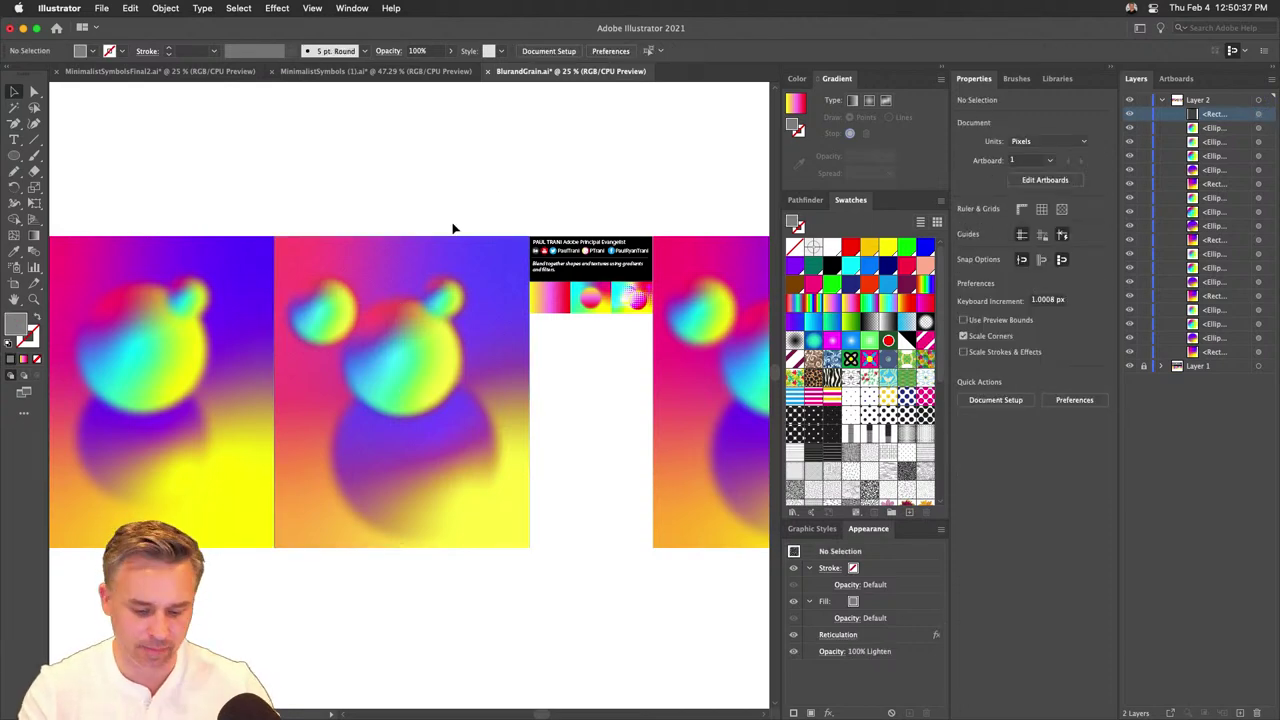
key(super+equal)
key(super+equal)
key(super+equal)
key(super+equal)
key(super+equal)
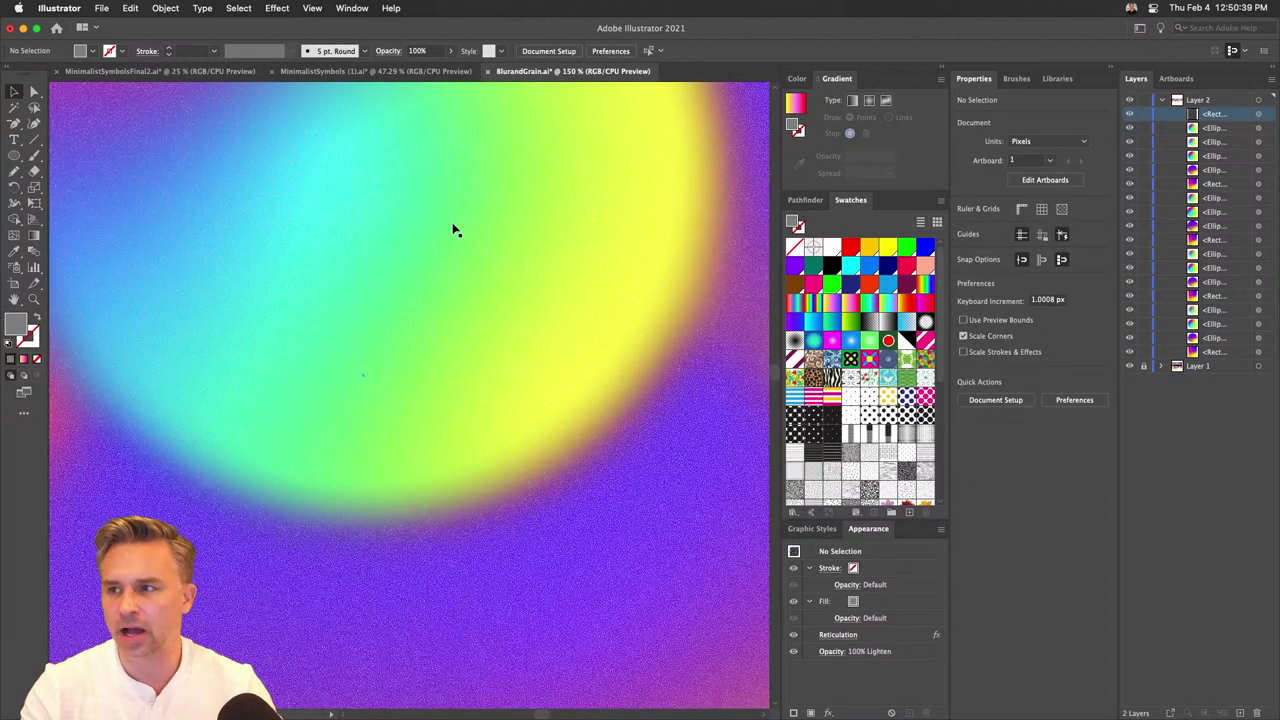
Apply a Color Halftone effect with a maximum radius of 20 pixels to the large green-yellow circle in the duplicated artwork.
scroll(452, 230, down, 5)
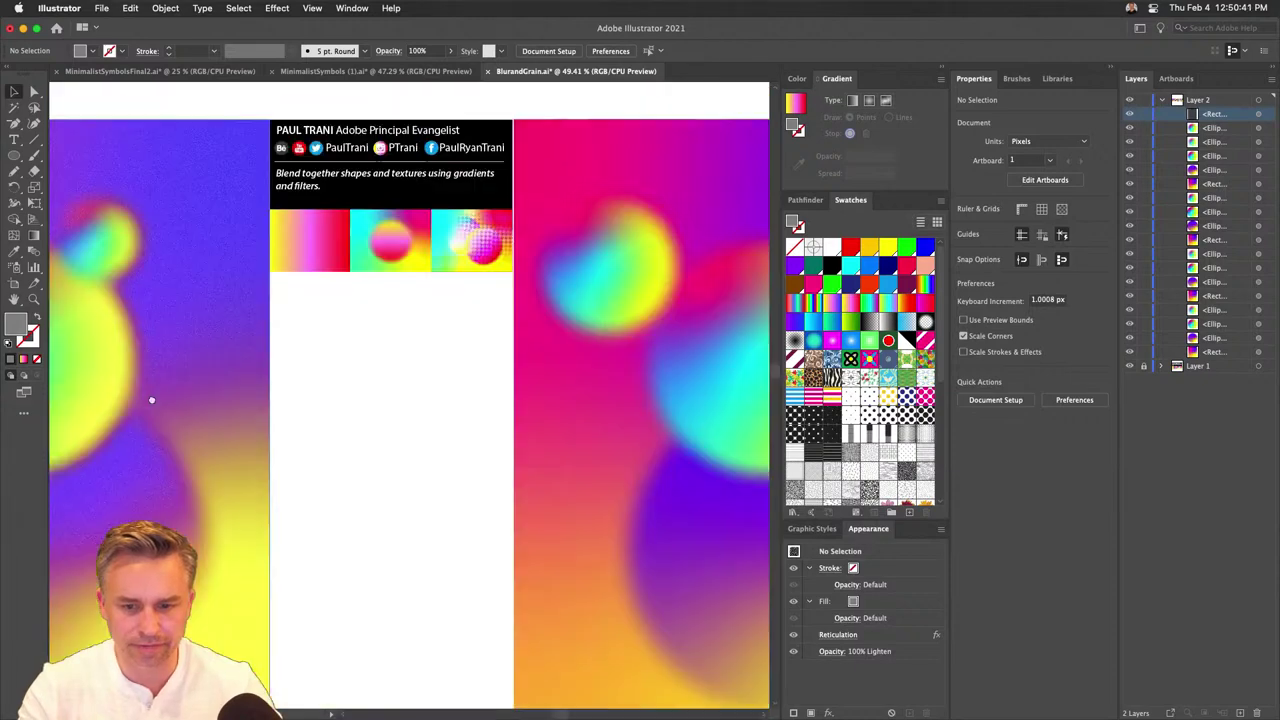
scroll(552, 432, up, 3)
scroll(552, 432, down, 3)
scroll(491, 351, up, 2)
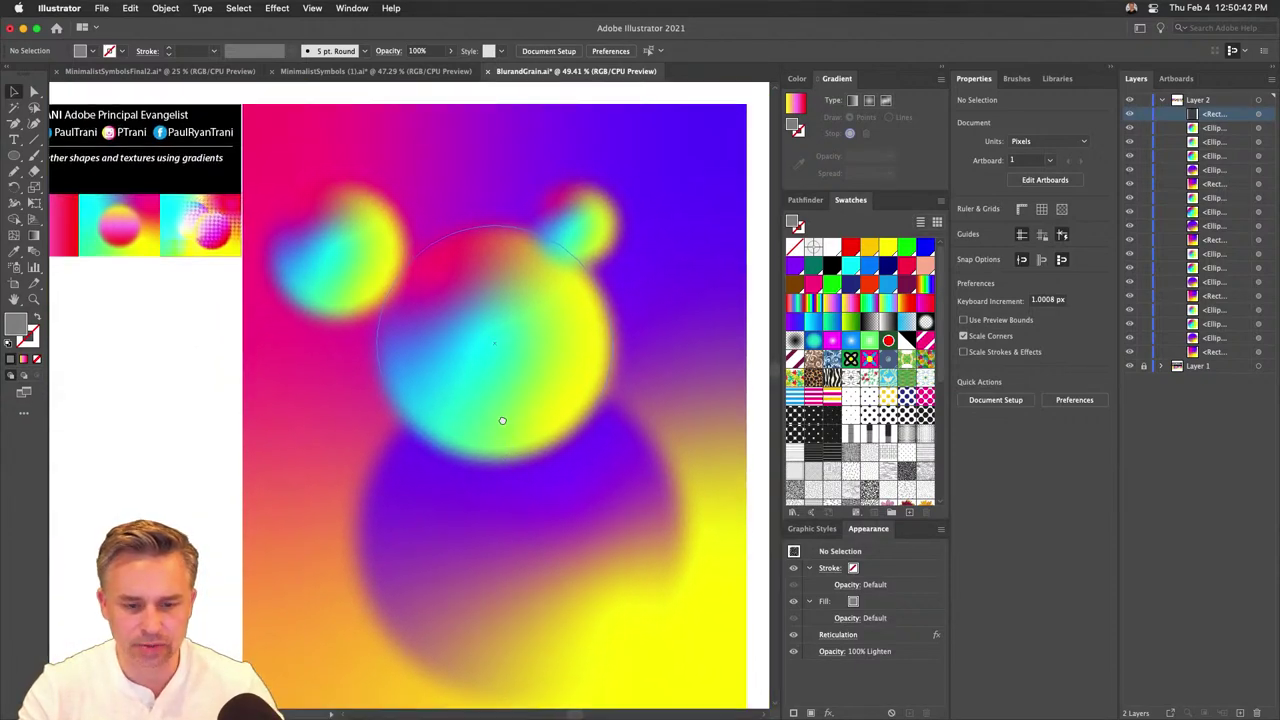
click(478, 341)
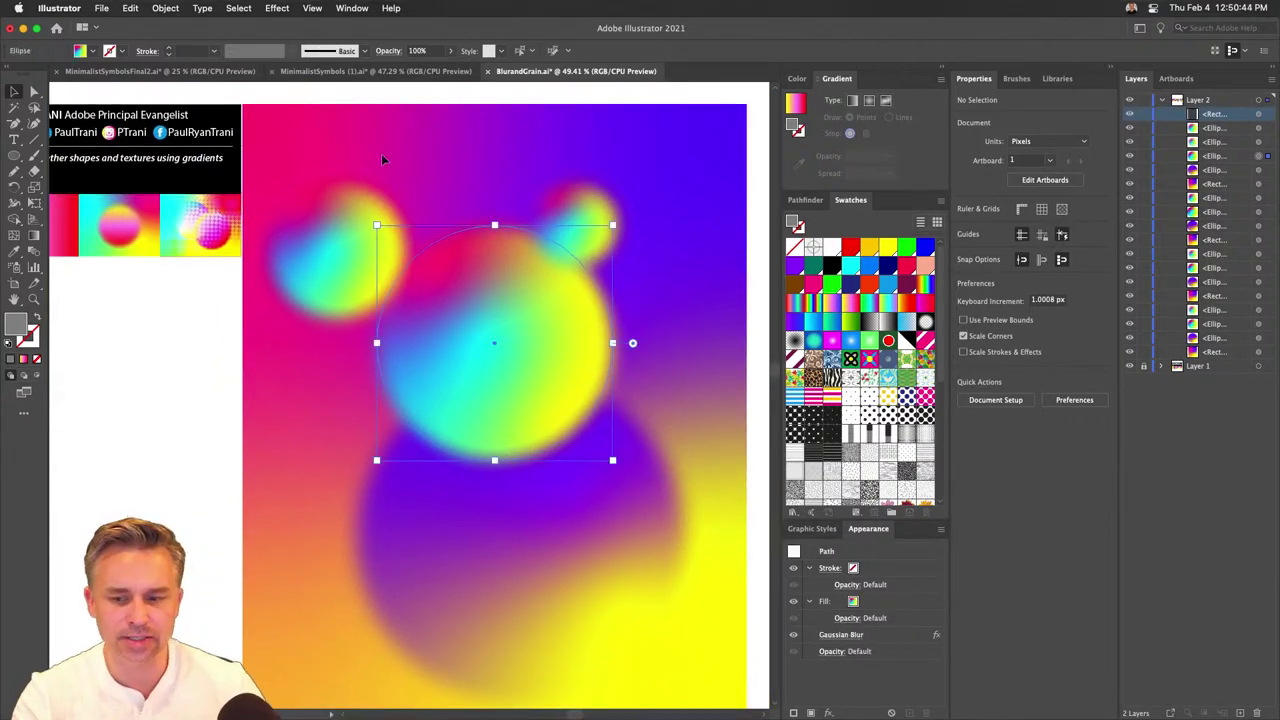
click(266, 7)
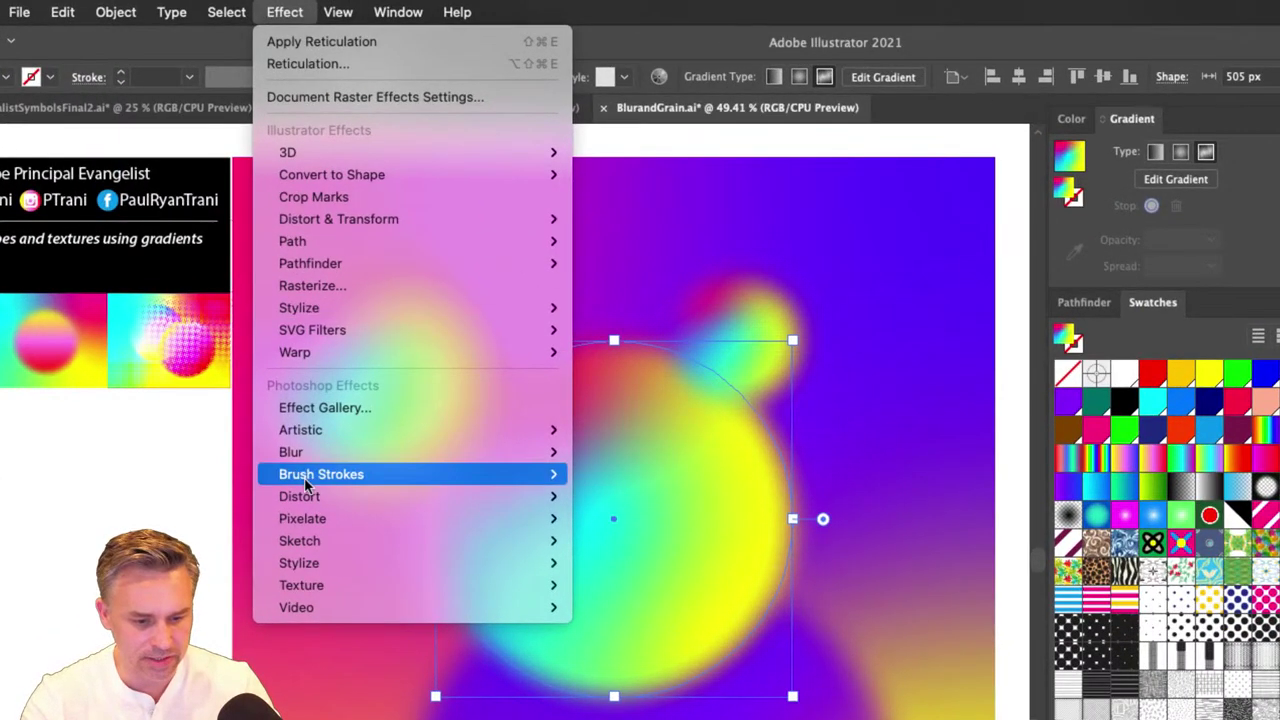
mouse_move(290, 348)
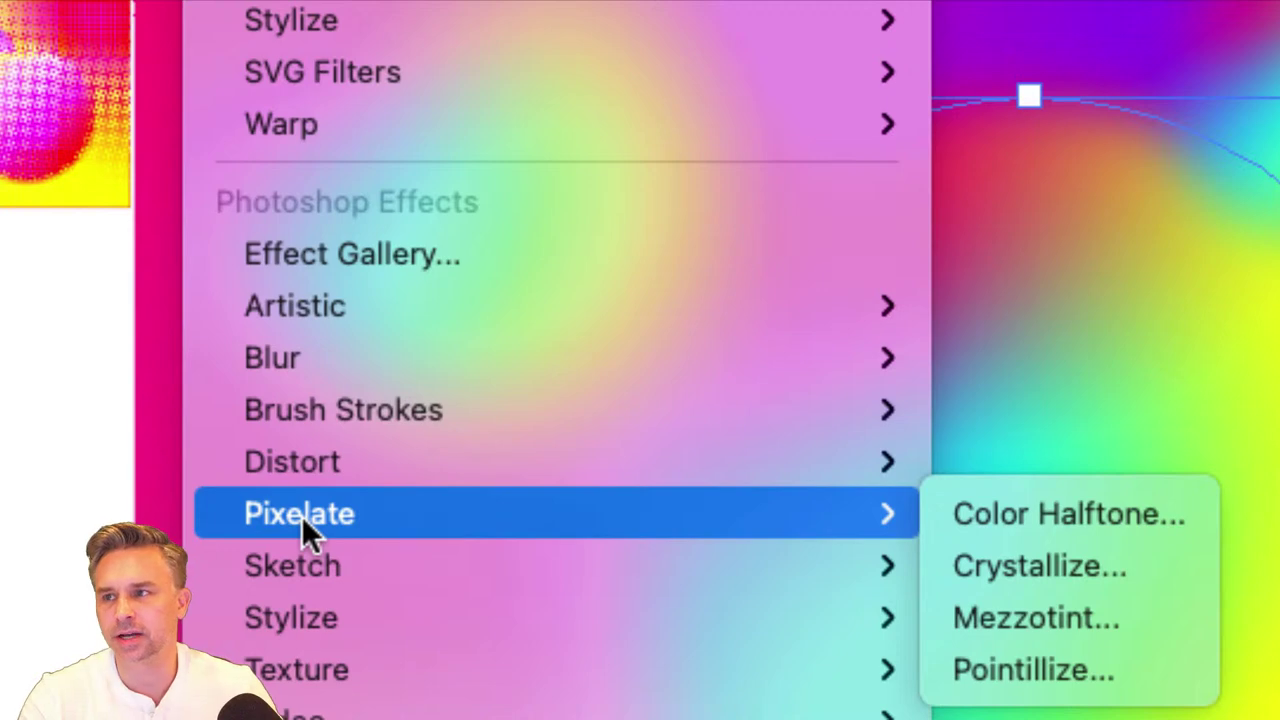
click(1001, 516)
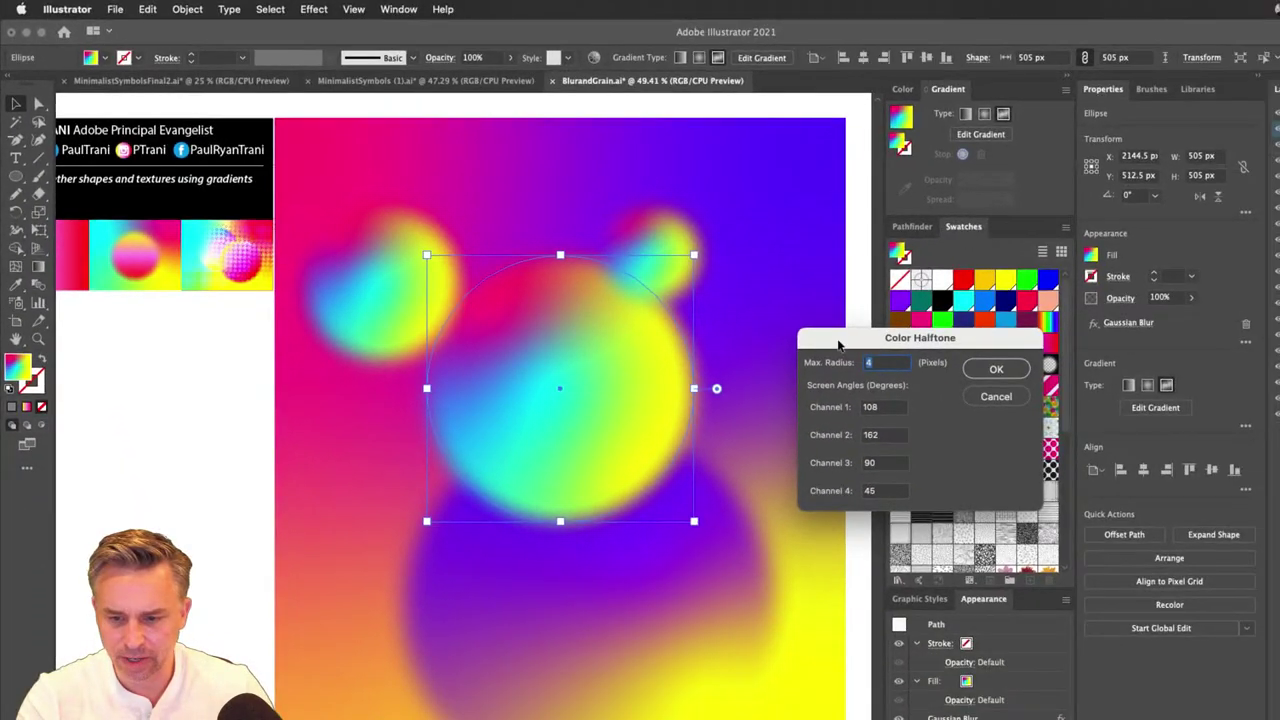
drag(838, 345, 703, 310)
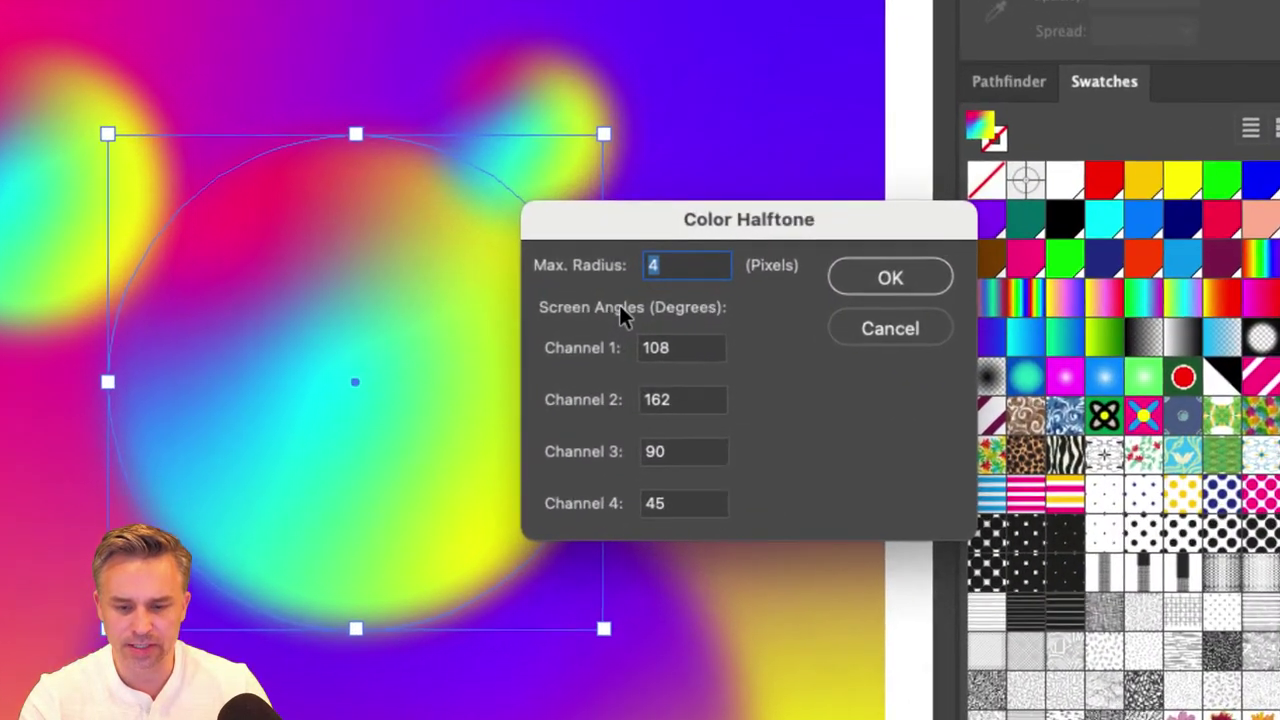
text(20)
key(Tab)
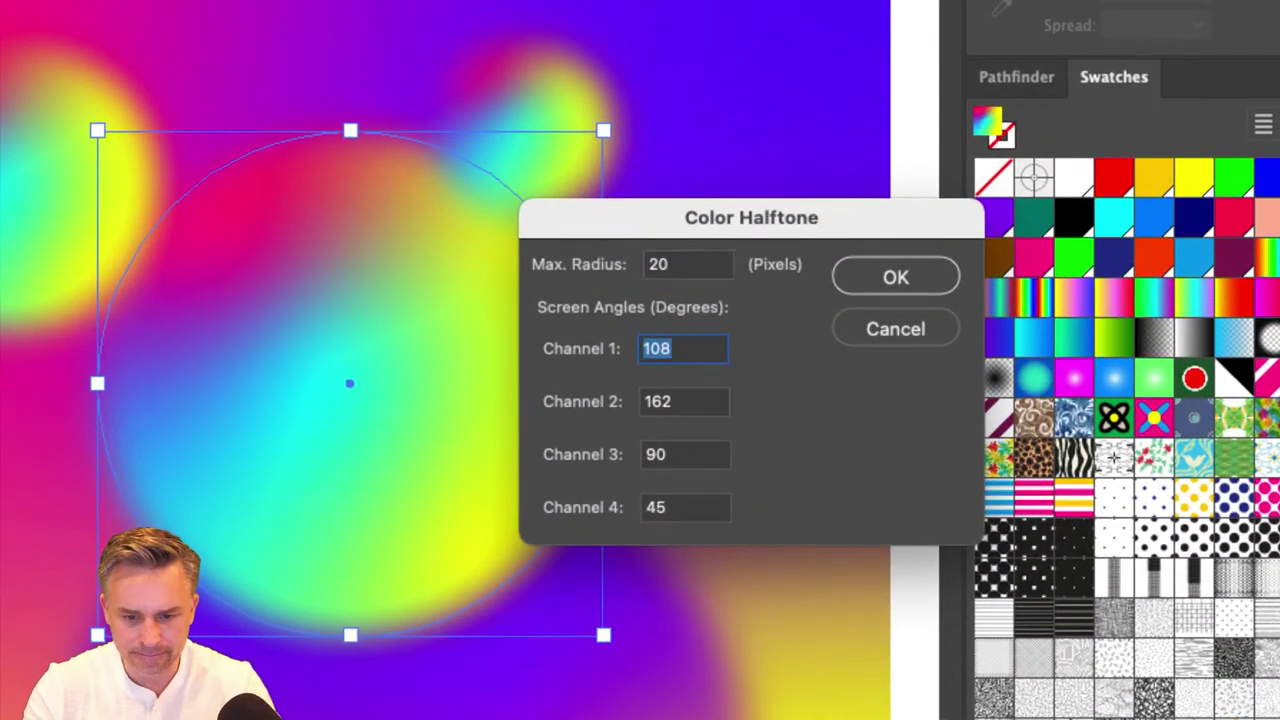
key(Tab)
key(Tab)
key(Tab)
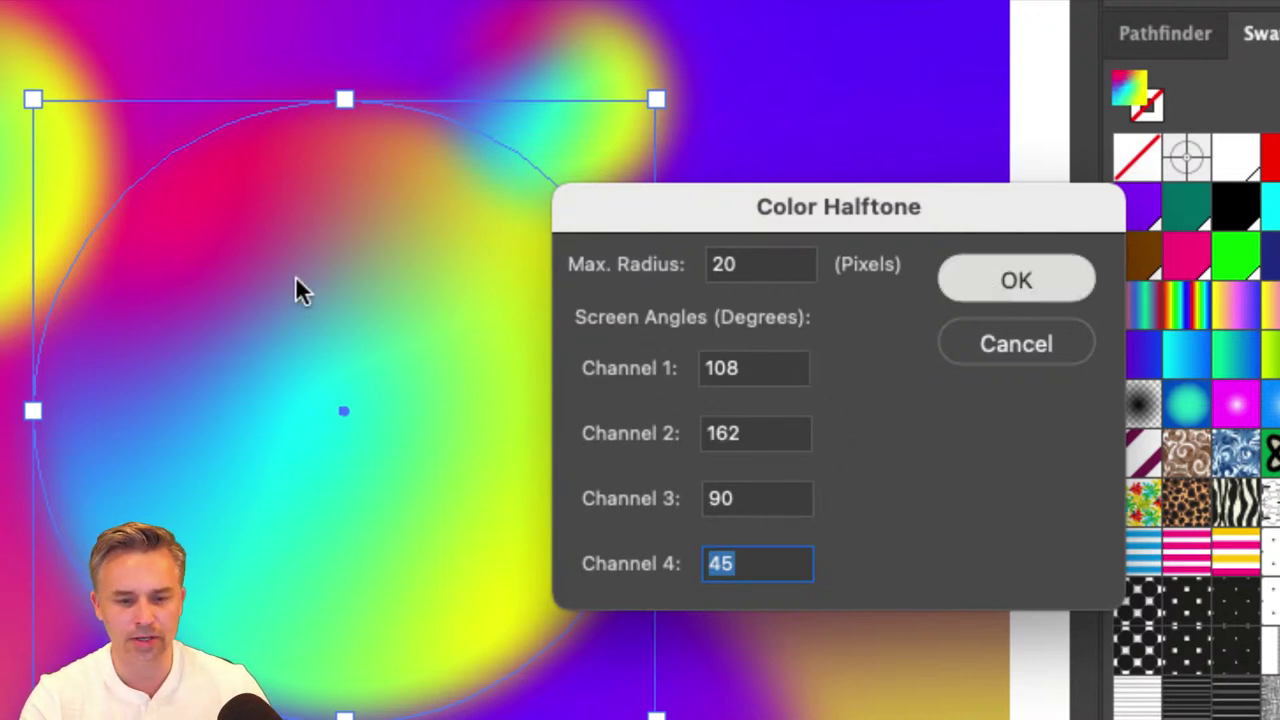
key(Return)
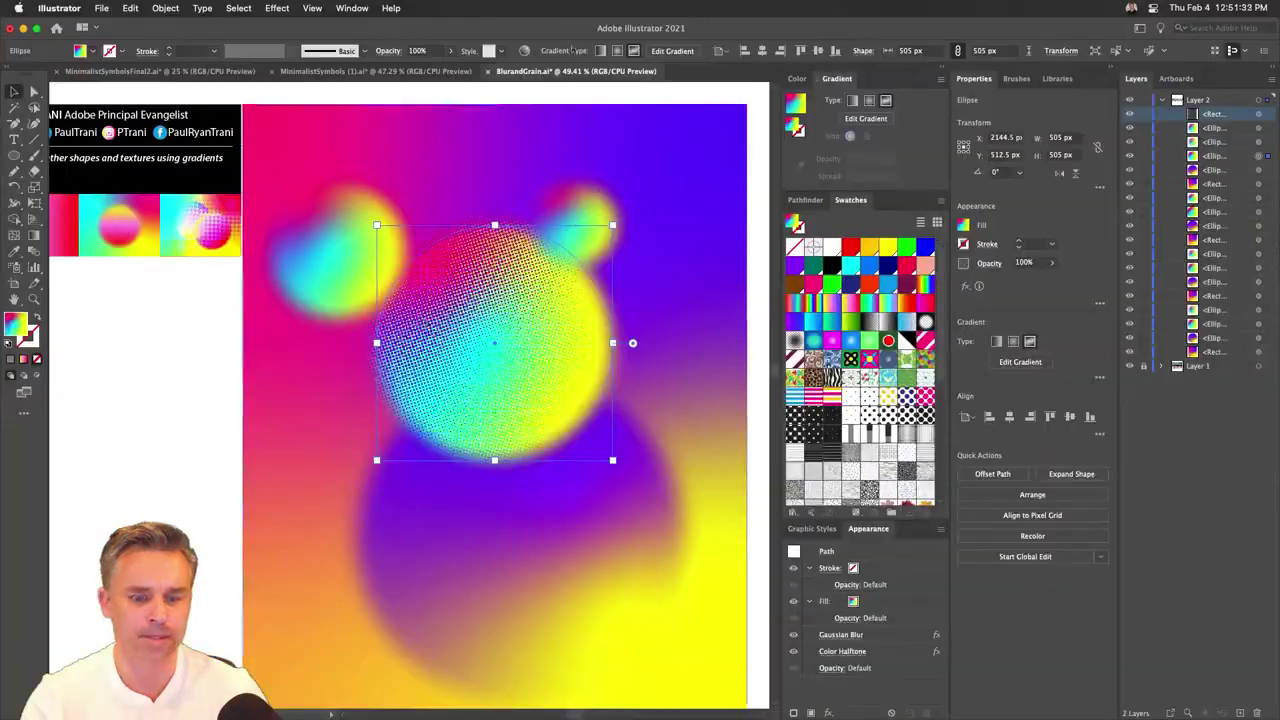
click(578, 203)
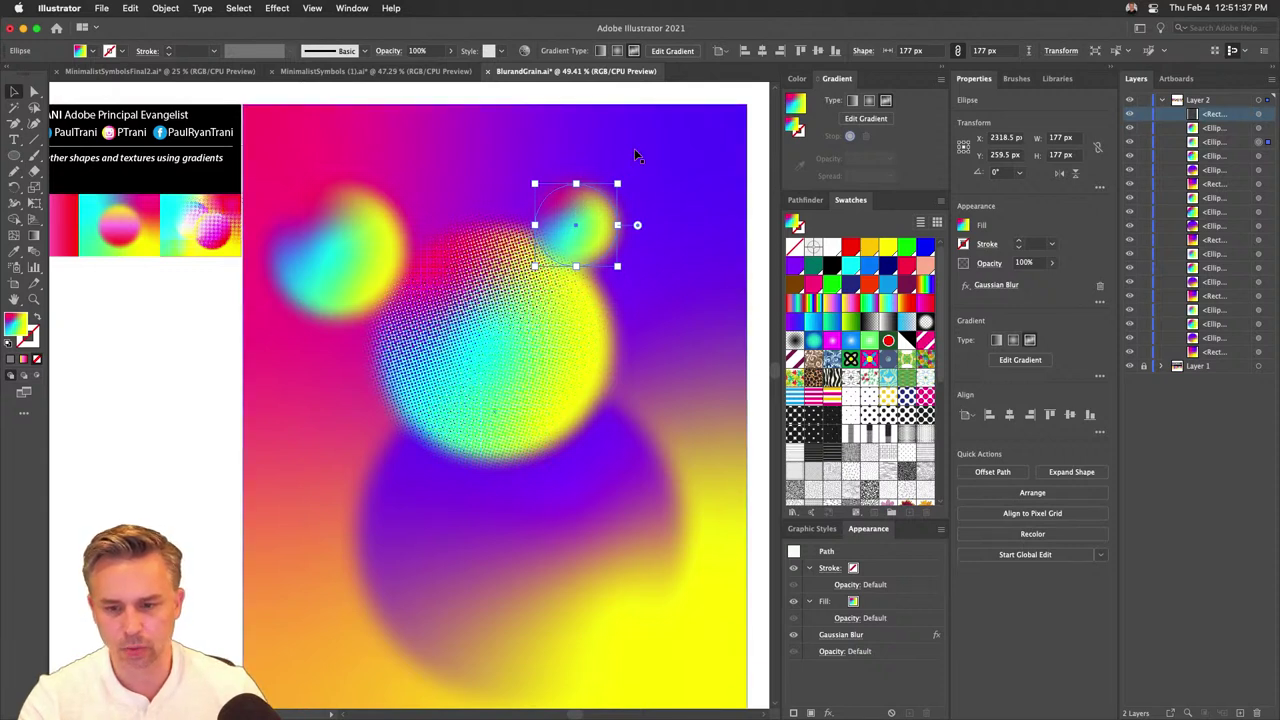
key(i)
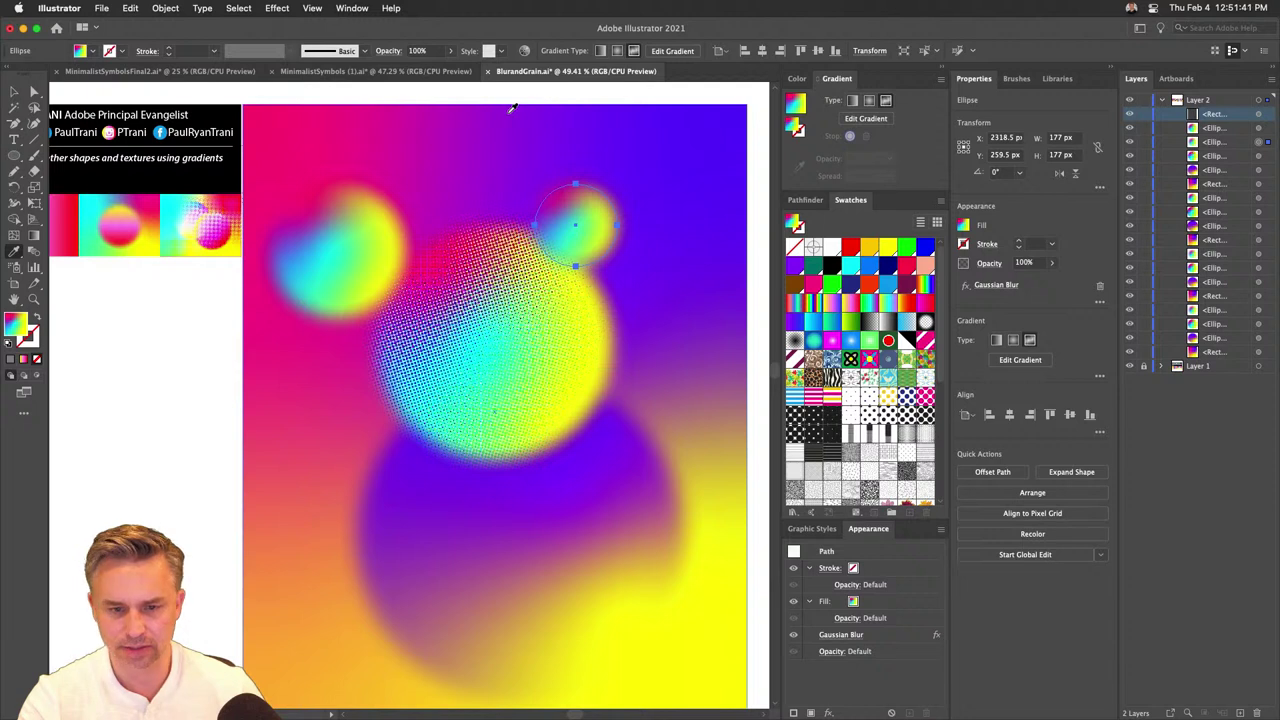
key(v)
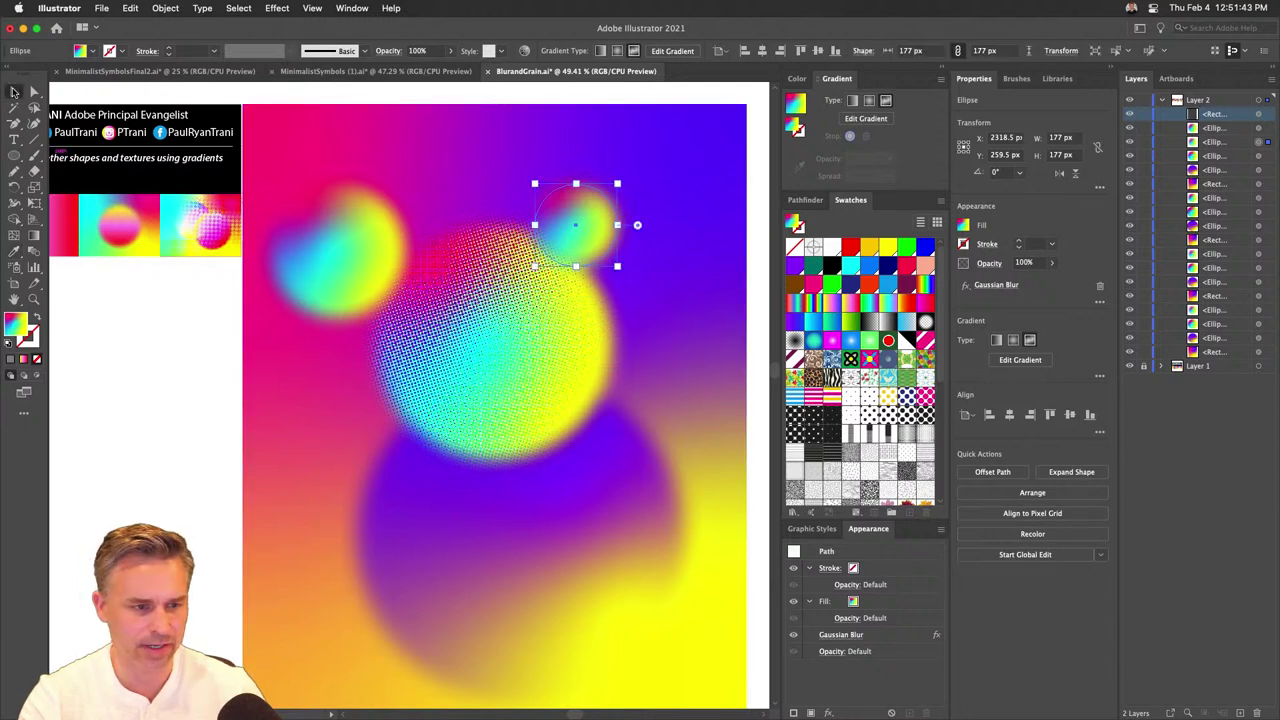
key(i)
key(Return)
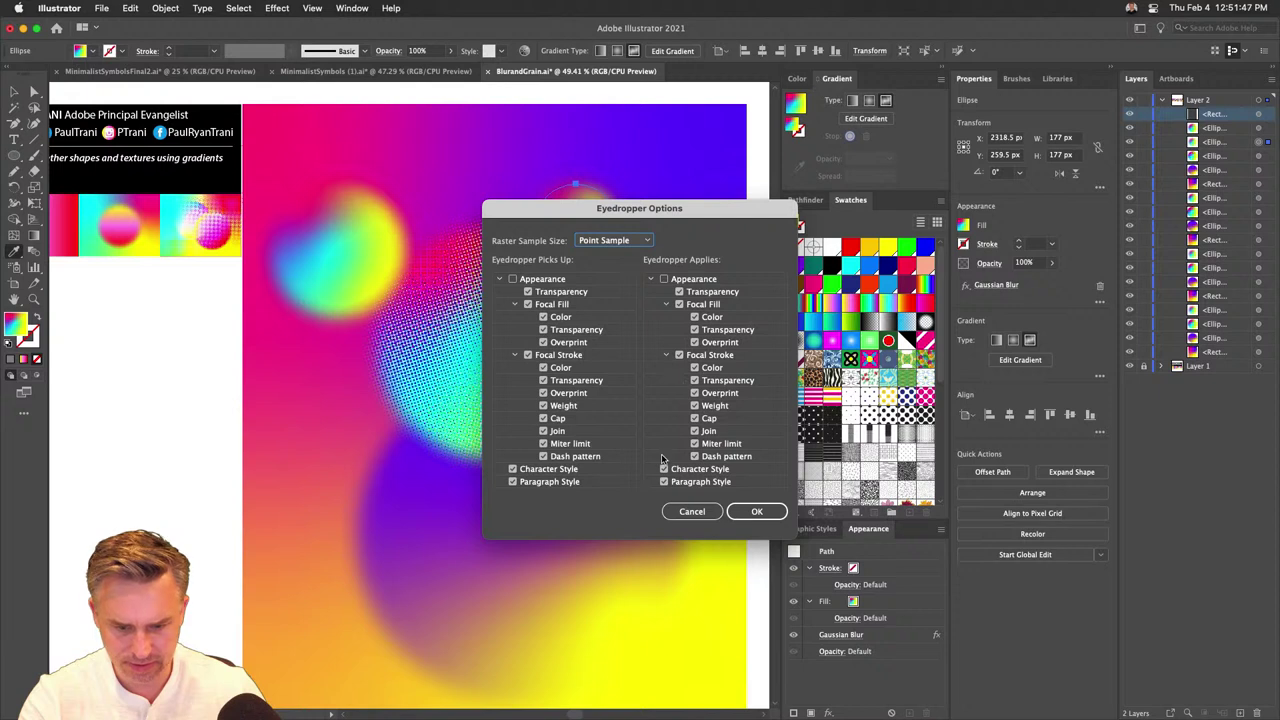
click(691, 511)
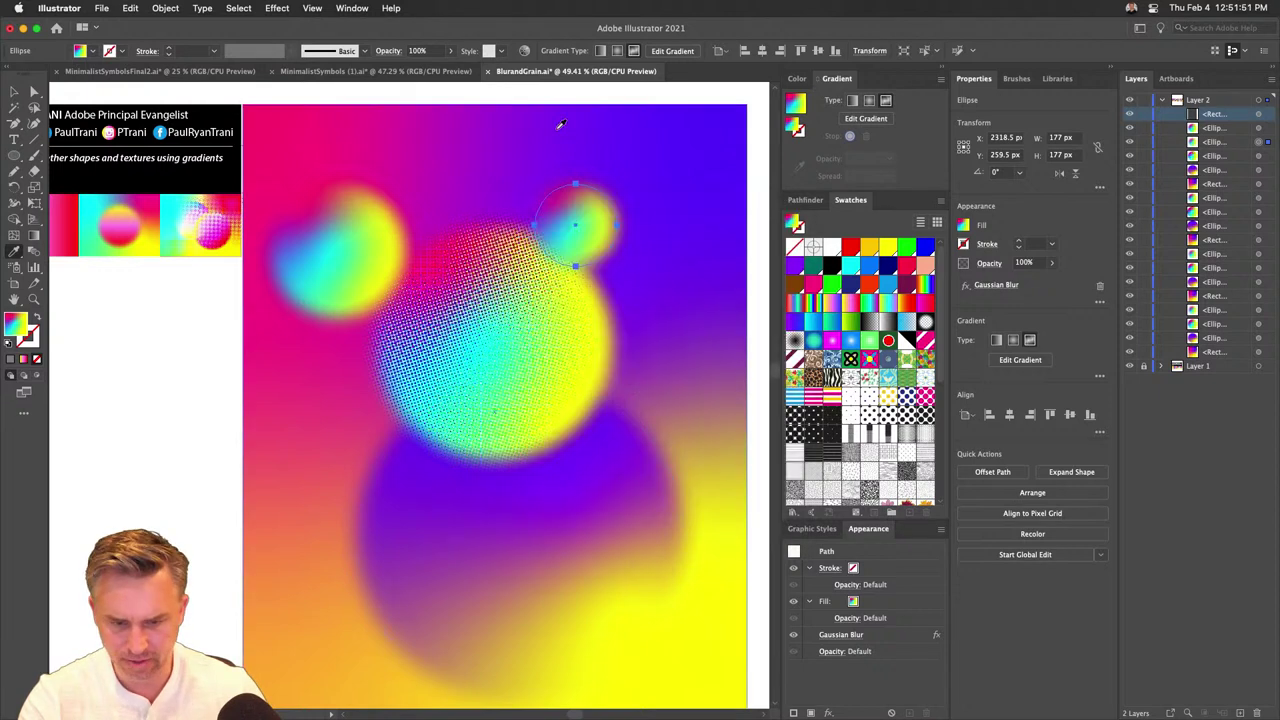
click(14, 90)
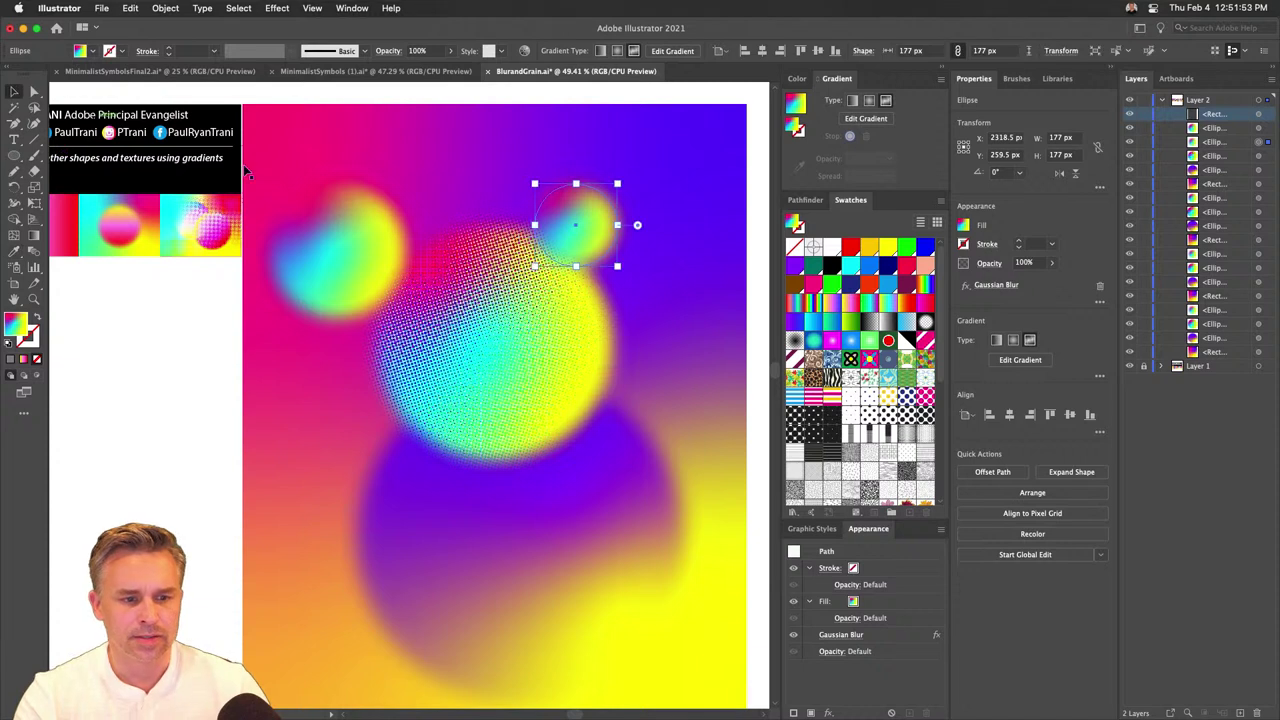
Apply the same Color Halftone effect to the large purple circle in the duplicated artwork.
click(496, 549)
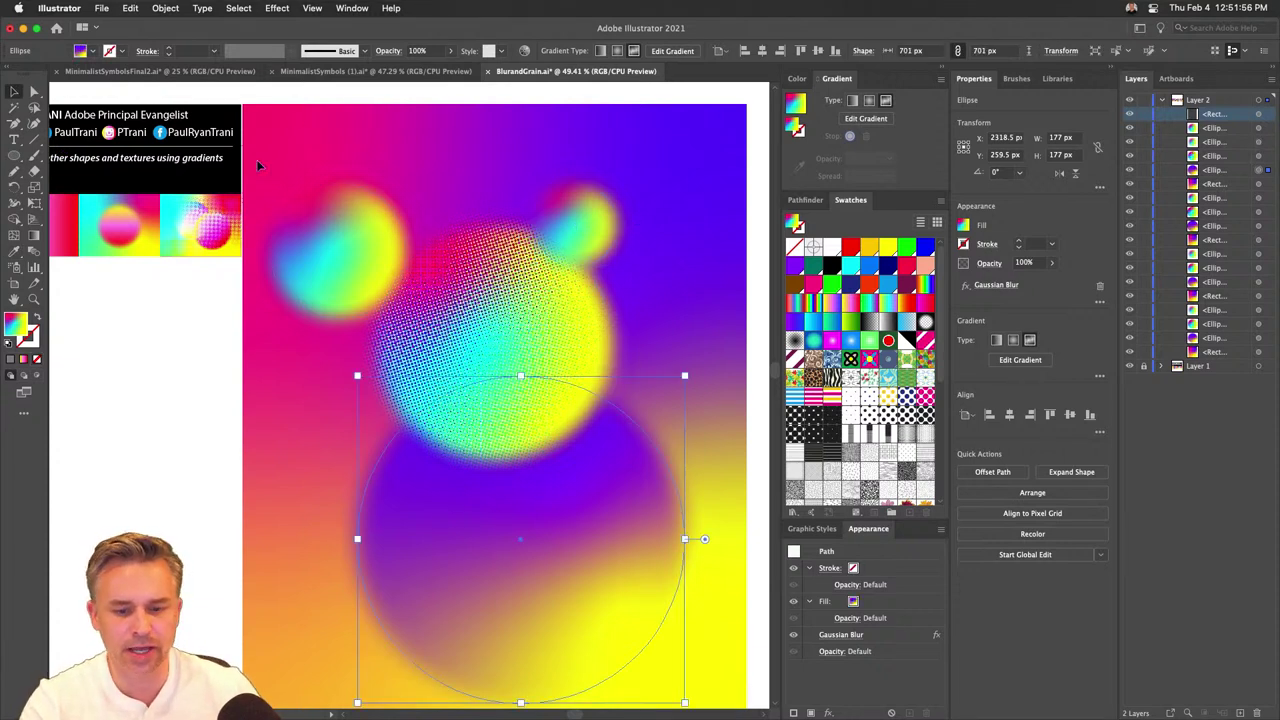
click(279, 8)
click(279, 27)
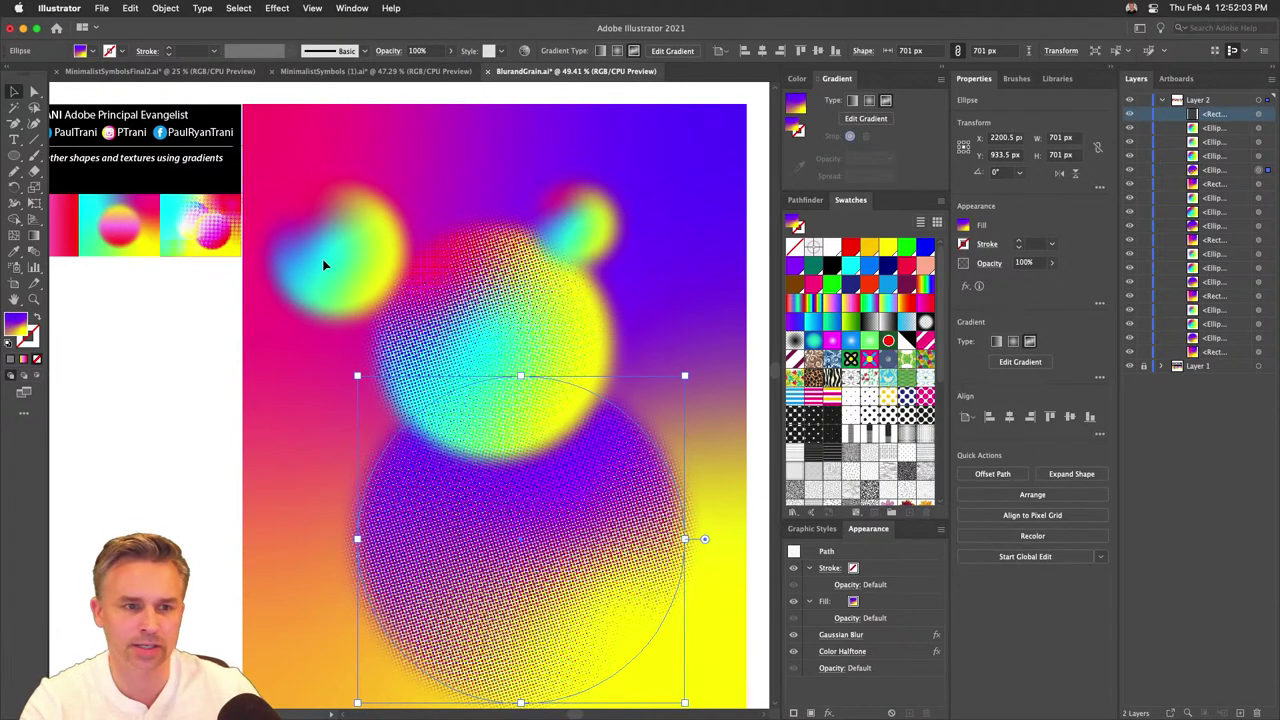
Apply the same Color Halftone effect to the two smaller green-yellow circles near the top of the duplicated artwork.
click(323, 264)
click(238, 8)
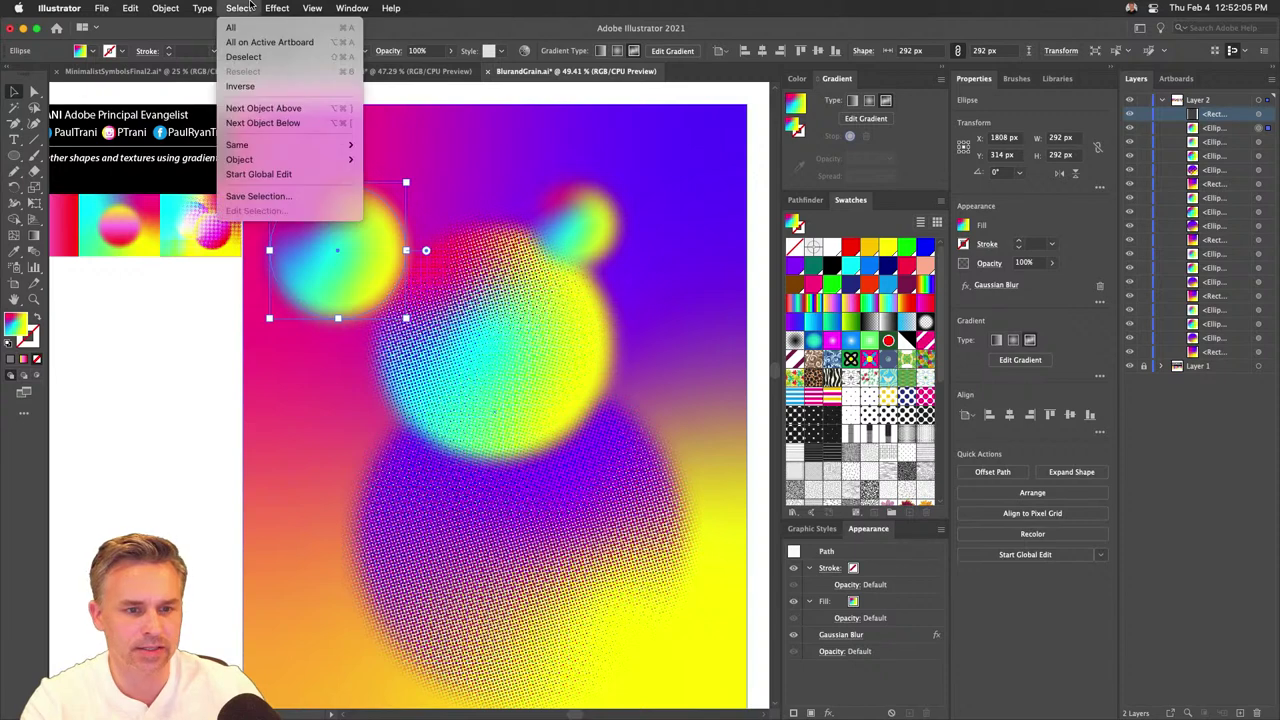
mouse_move(276, 8)
click(330, 27)
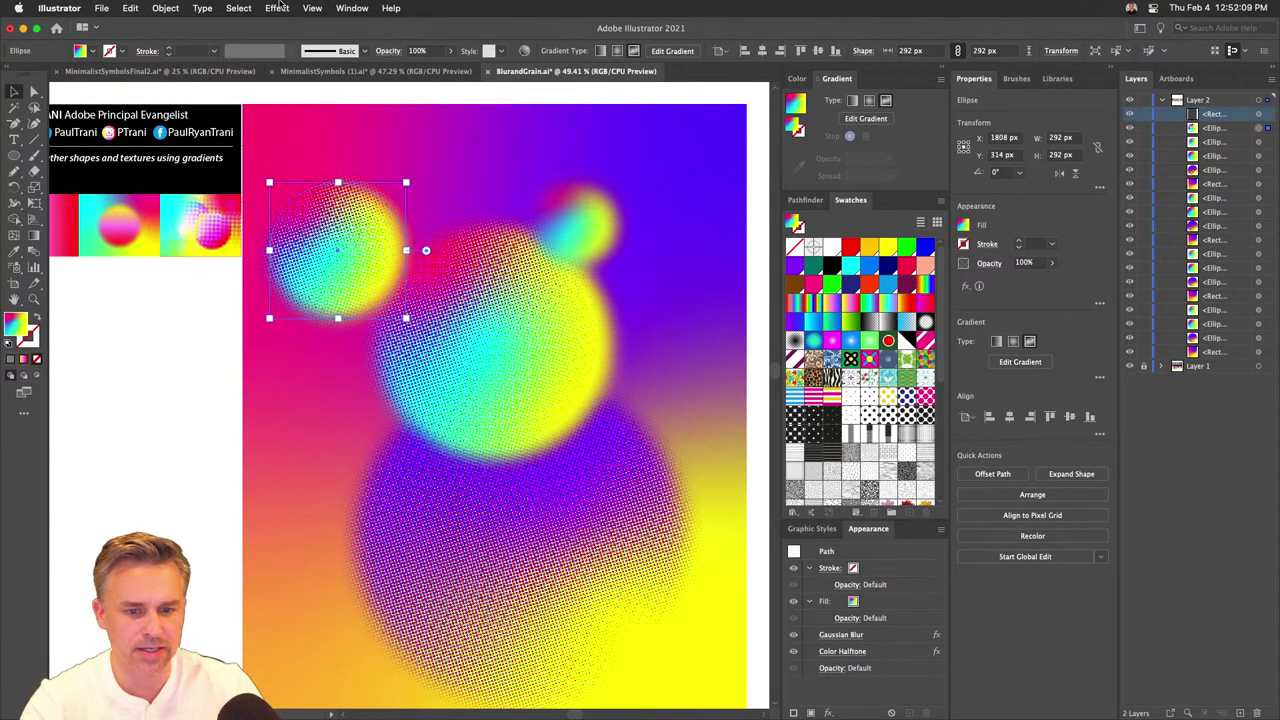
click(563, 223)
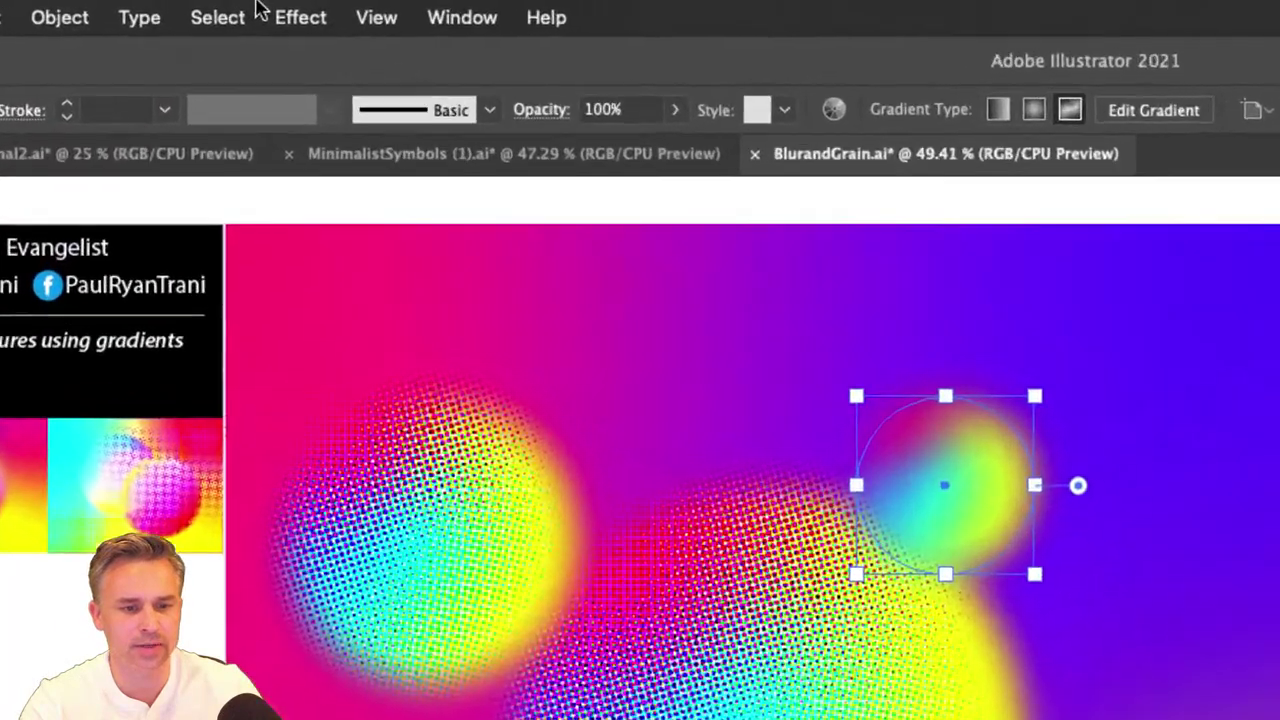
click(277, 8)
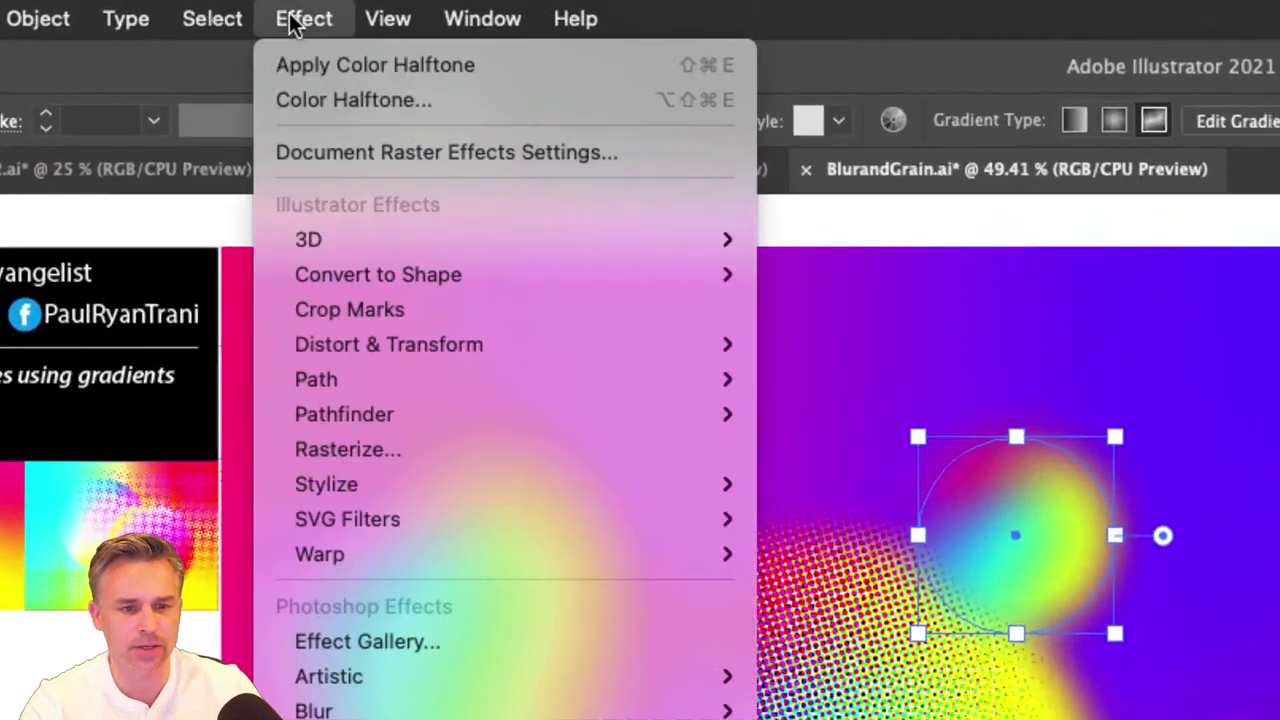
click(655, 66)
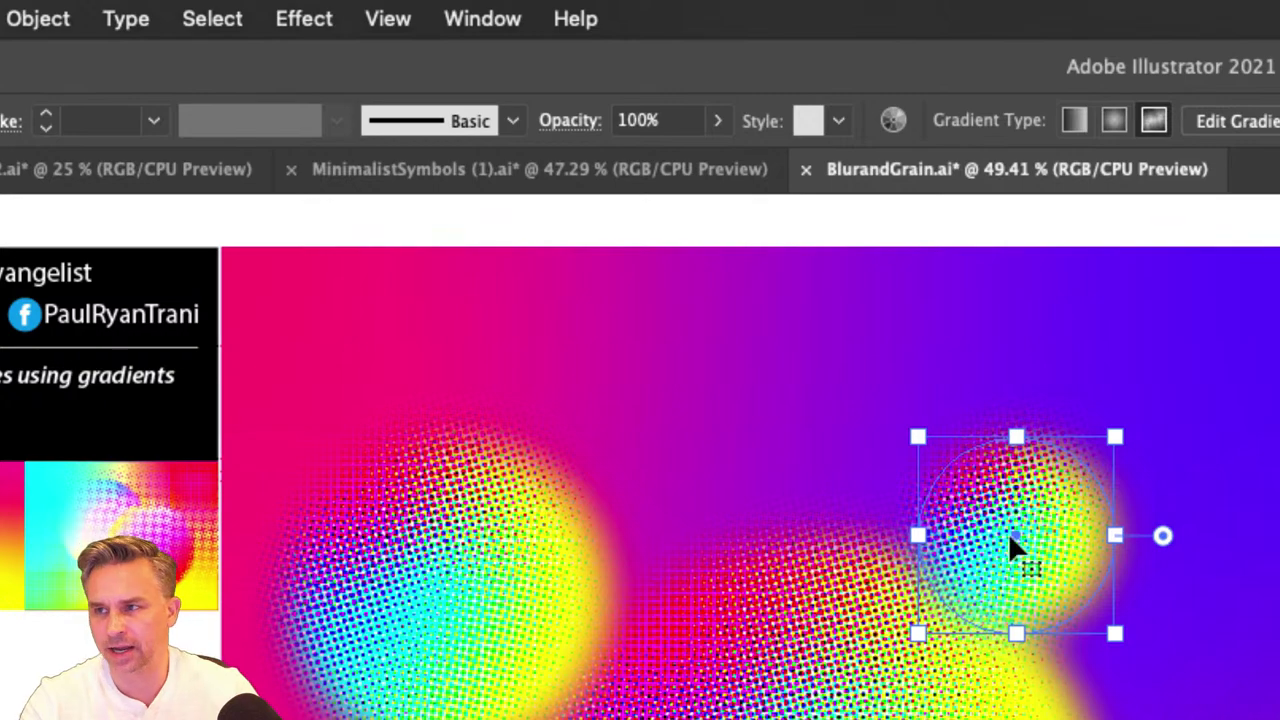
Try the same Color Halftone effect on the gradient background rectangle of the duplicated artwork.
click(712, 418)
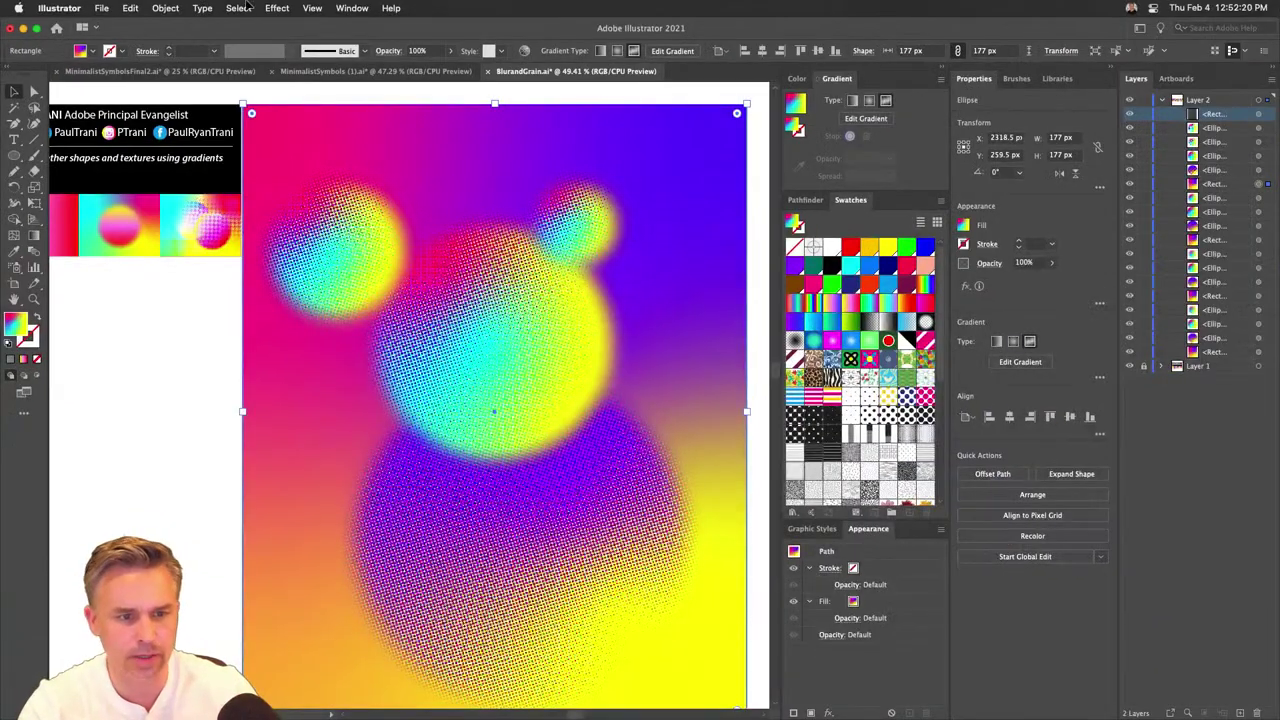
click(275, 7)
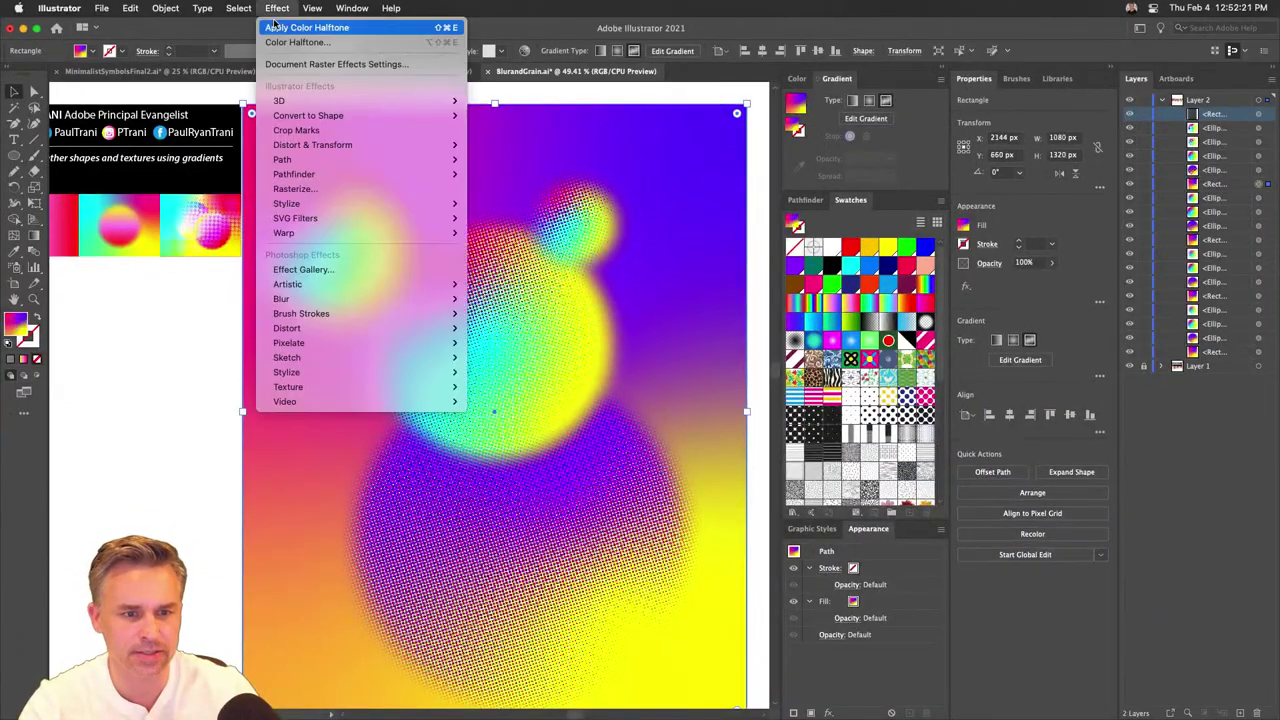
click(273, 28)
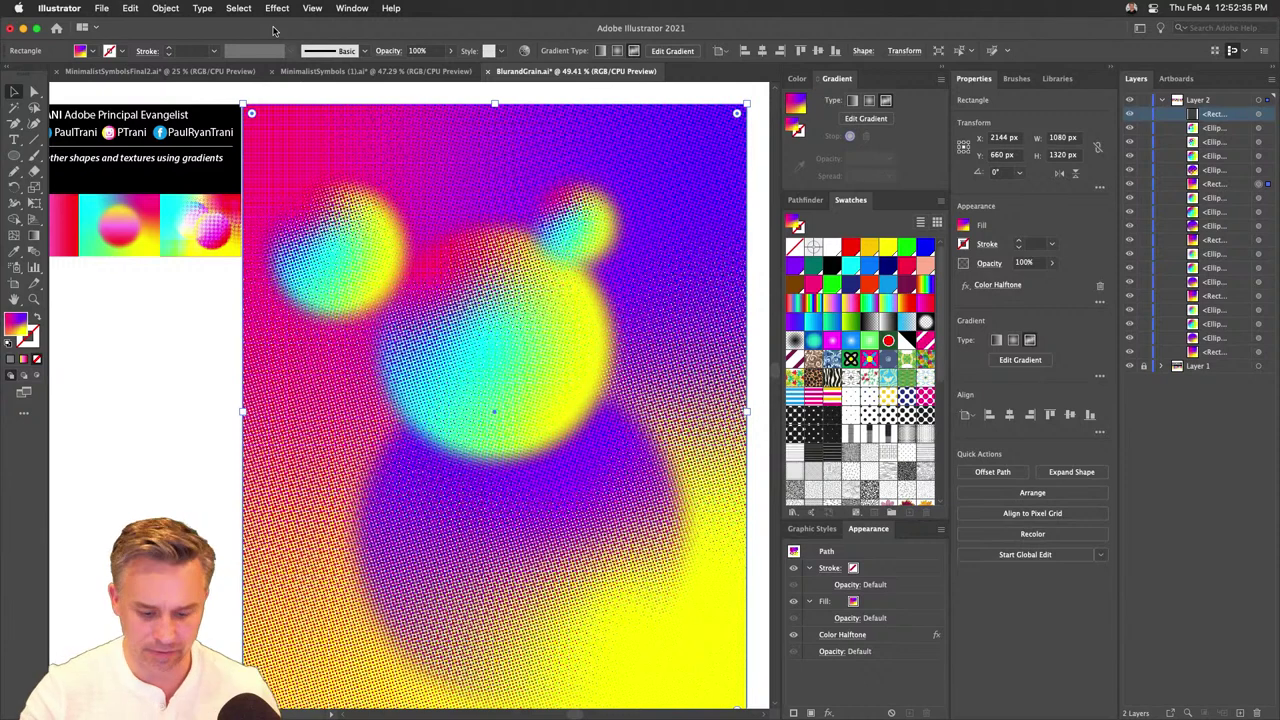
key(super+z)
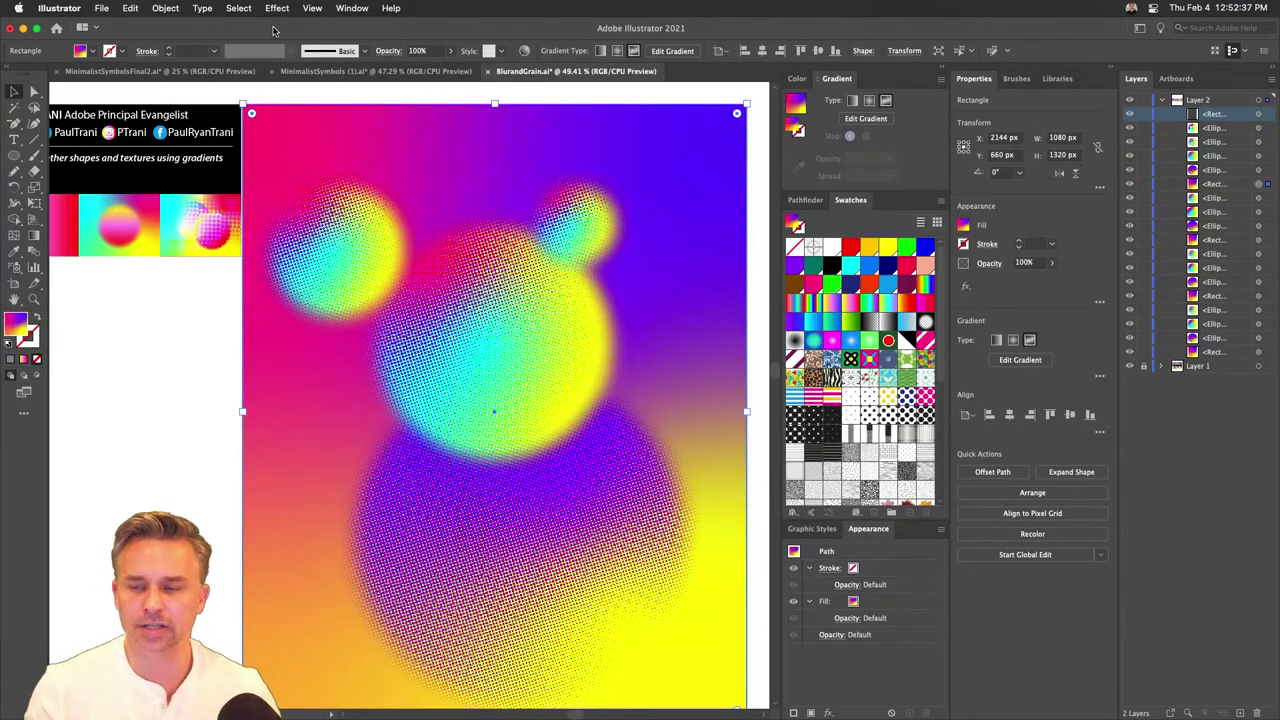
Examine the halftone dots on the circles of the duplicated artwork up close.
click(199, 426)
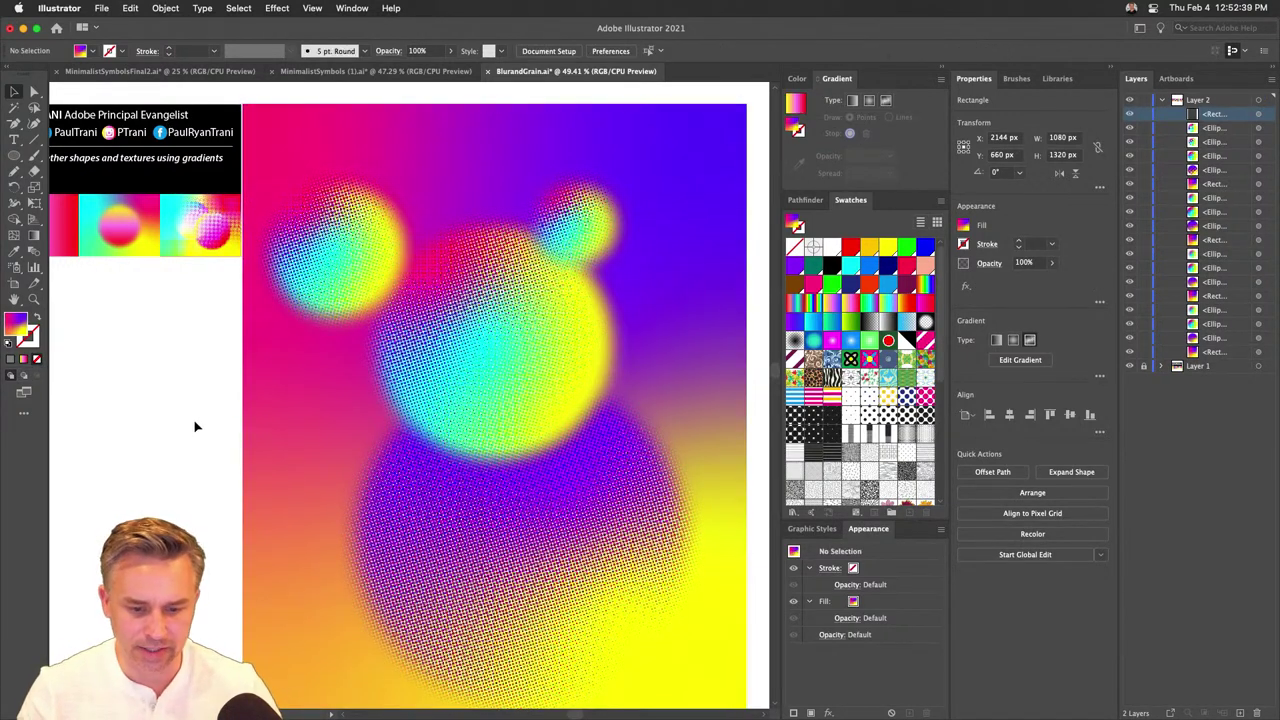
key(super+equal)
key(super+equal)
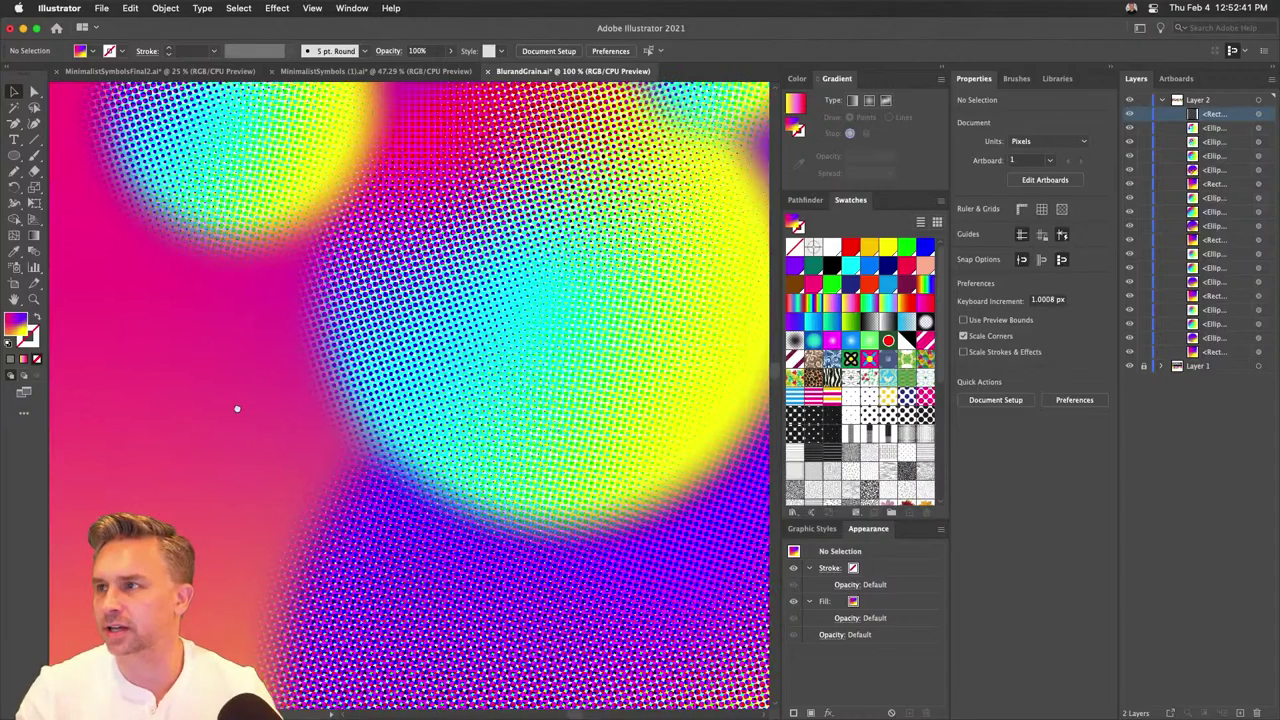
drag(237, 408, 107, 413)
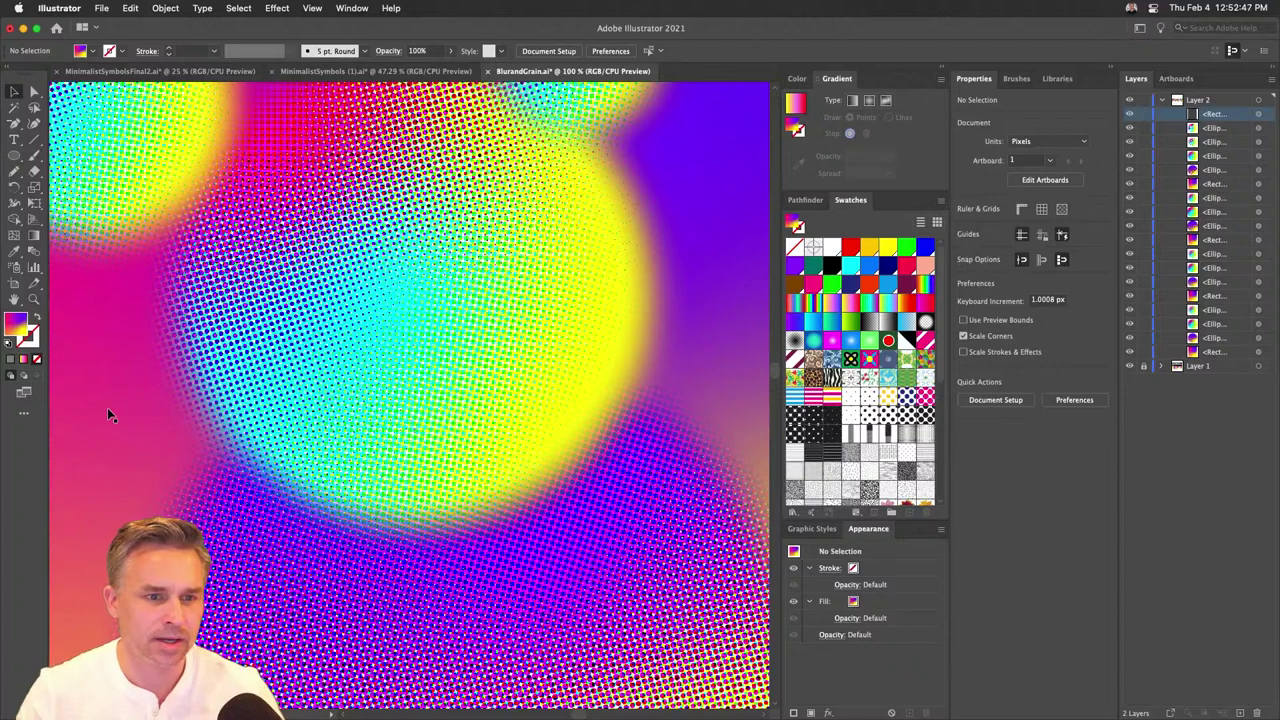
key(super+minus)
key(super+minus)
key(super+minus)
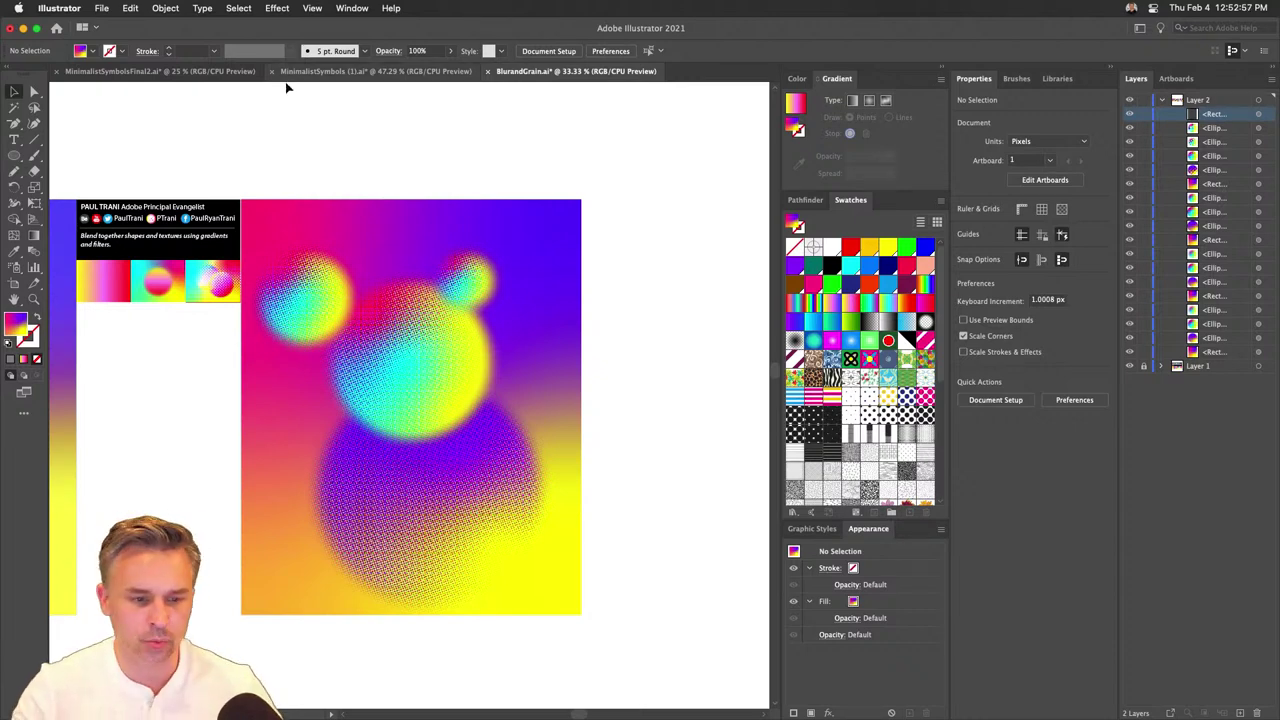
Collapse the Gradient and Properties panel groups to widen the canvas for comparing the artwork versions.
drag(166, 171, 244, 134)
scroll(244, 134, left, 15)
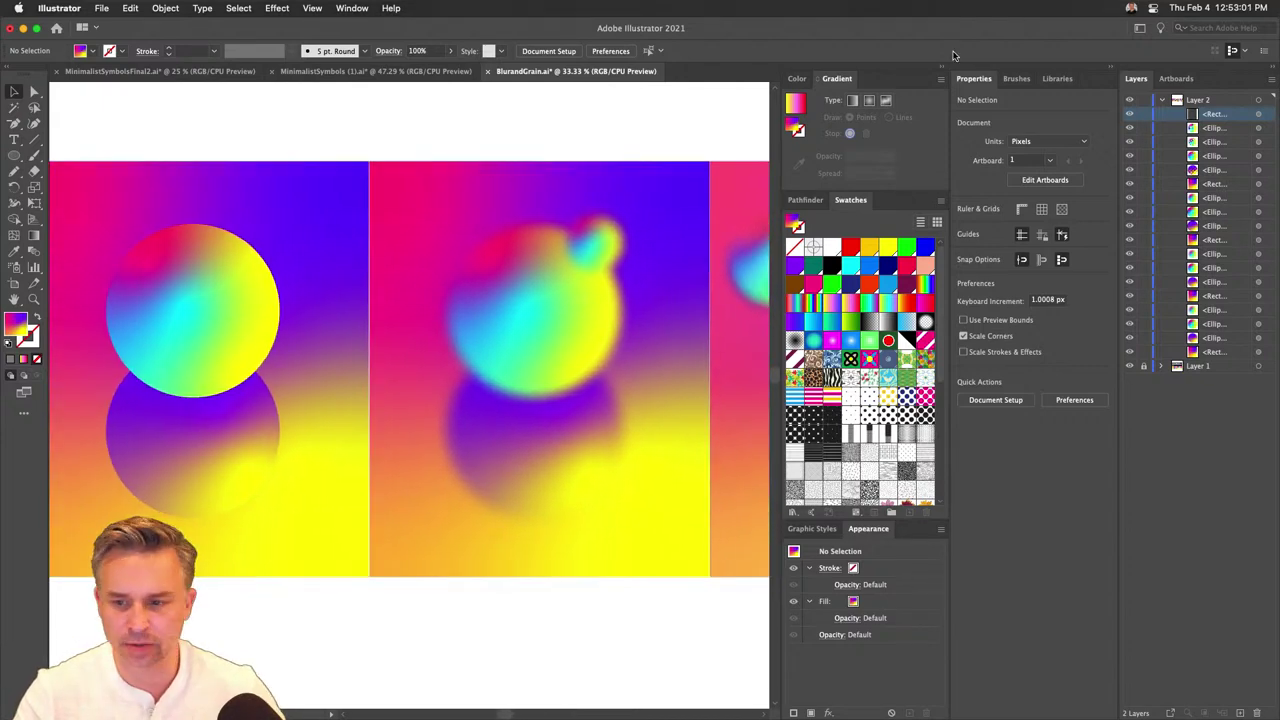
click(942, 70)
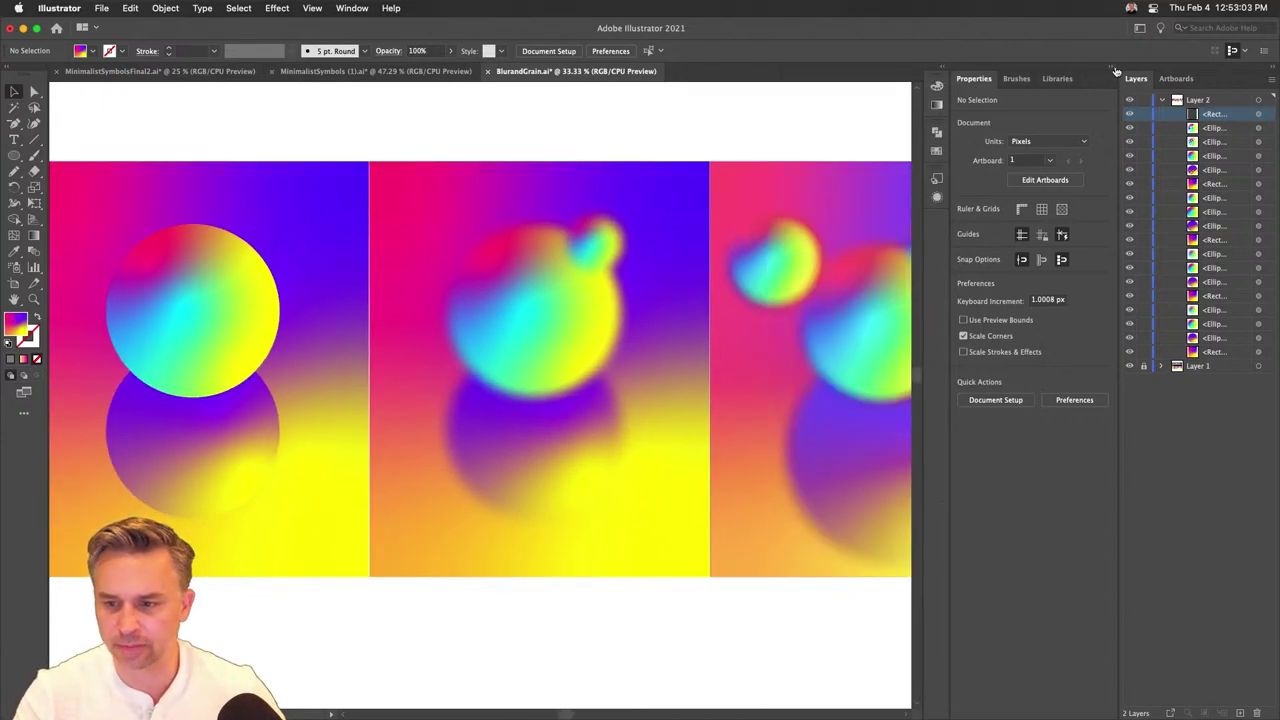
click(1120, 68)
drag(849, 114, 315, 136)
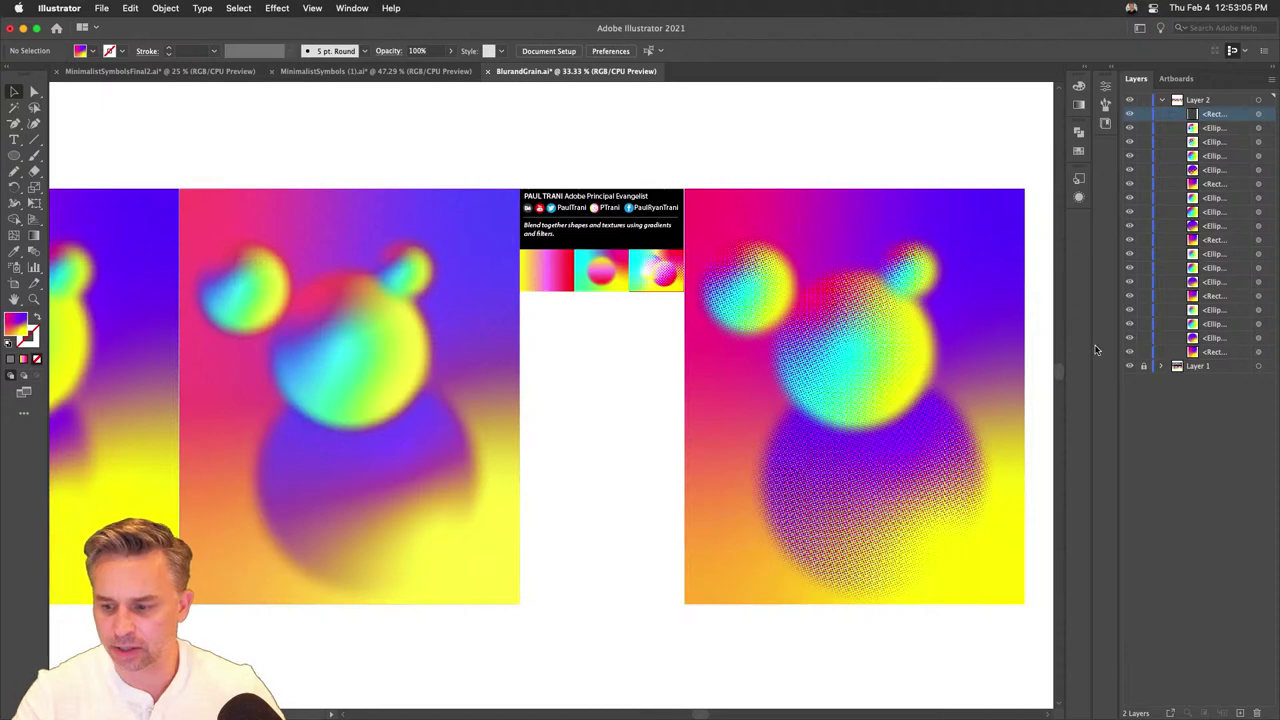
Unlock Layer 1 and view the three gradient sample squares below the black info panel up close.
click(1144, 366)
drag(525, 149, 665, 354)
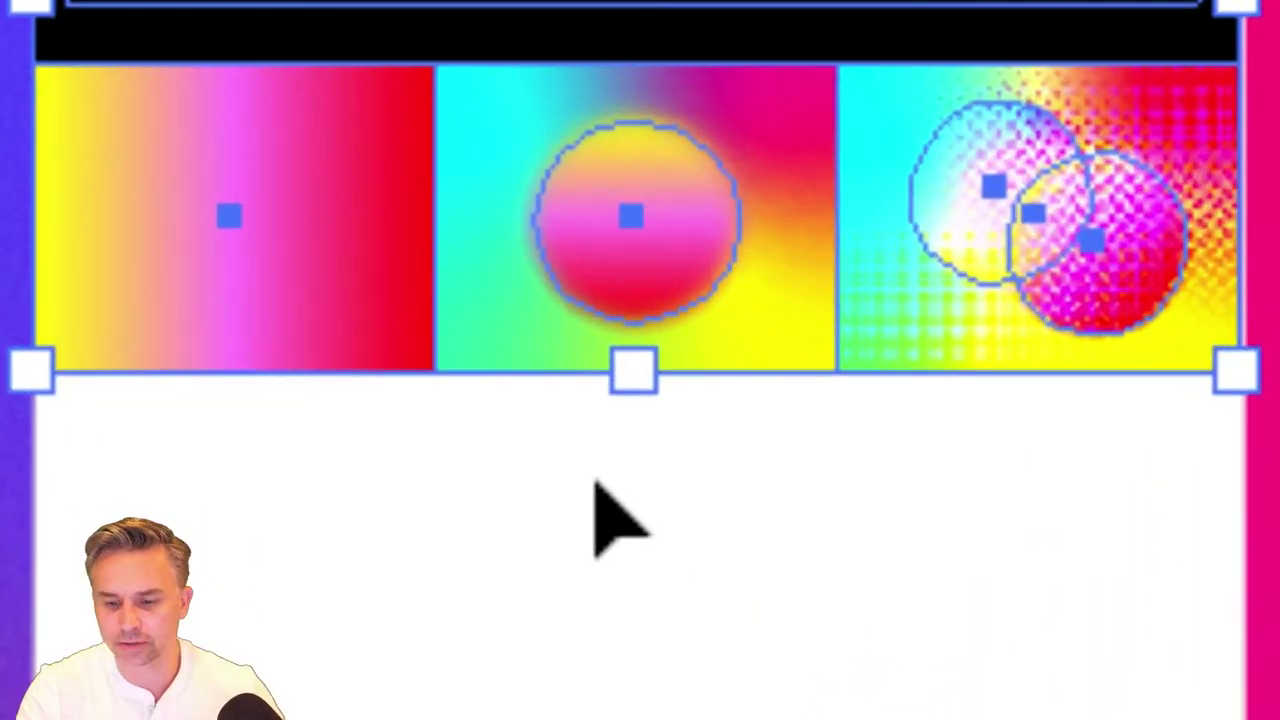
click(596, 311)
click(610, 285)
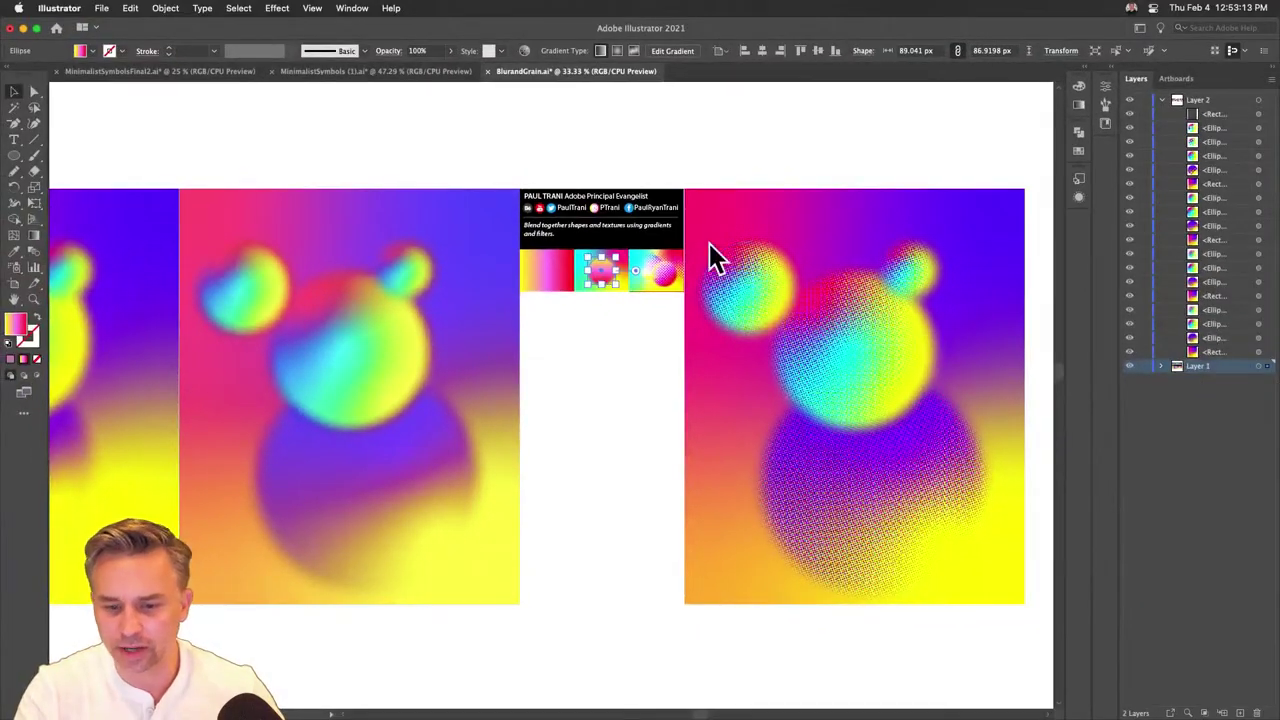
click(593, 292)
key(super+equal)
key(super+equal)
key(super+equal)
key(super+equal)
key(super+equal)
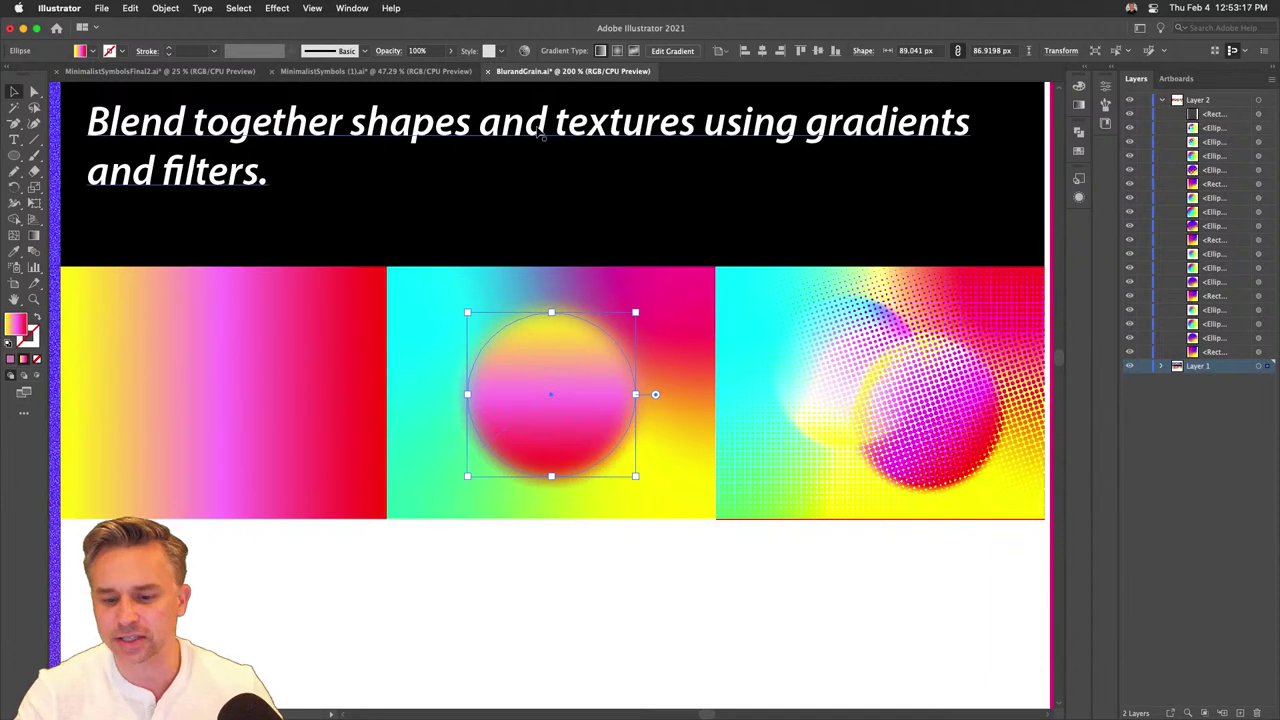
Show the object properties and check the effects on the blurred sample circle and the halftone sample square.
click(845, 418)
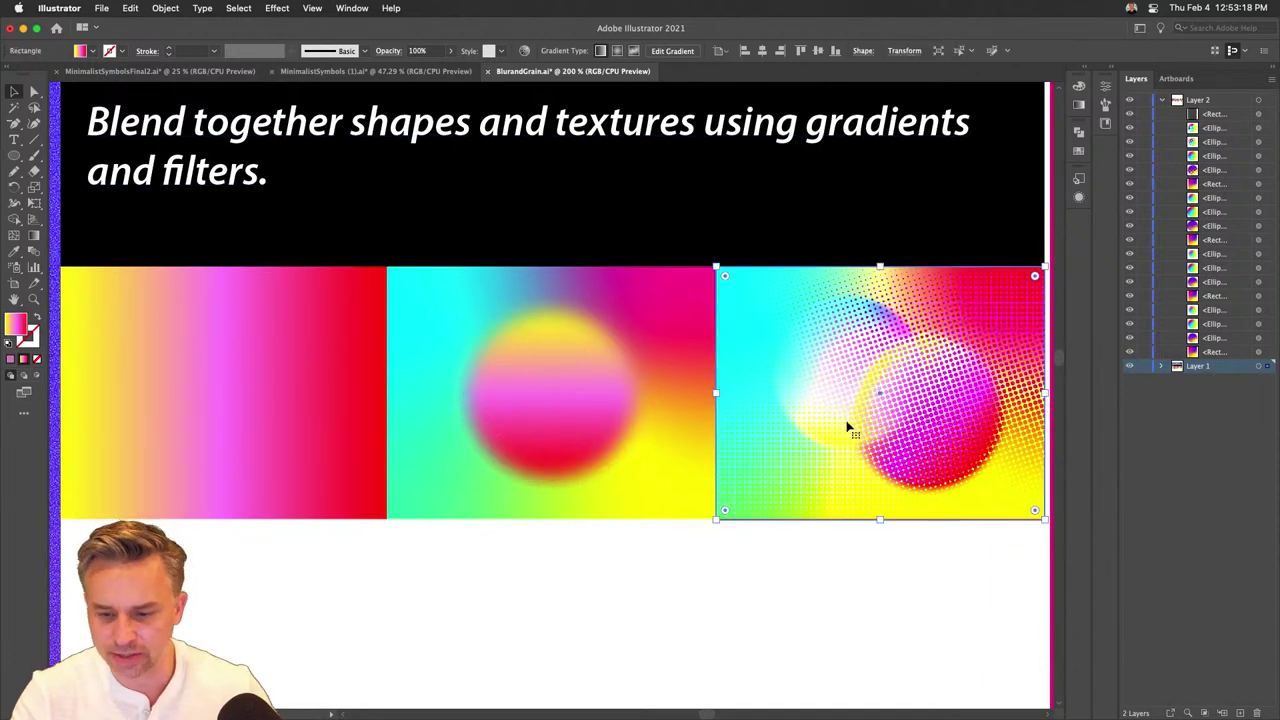
click(605, 395)
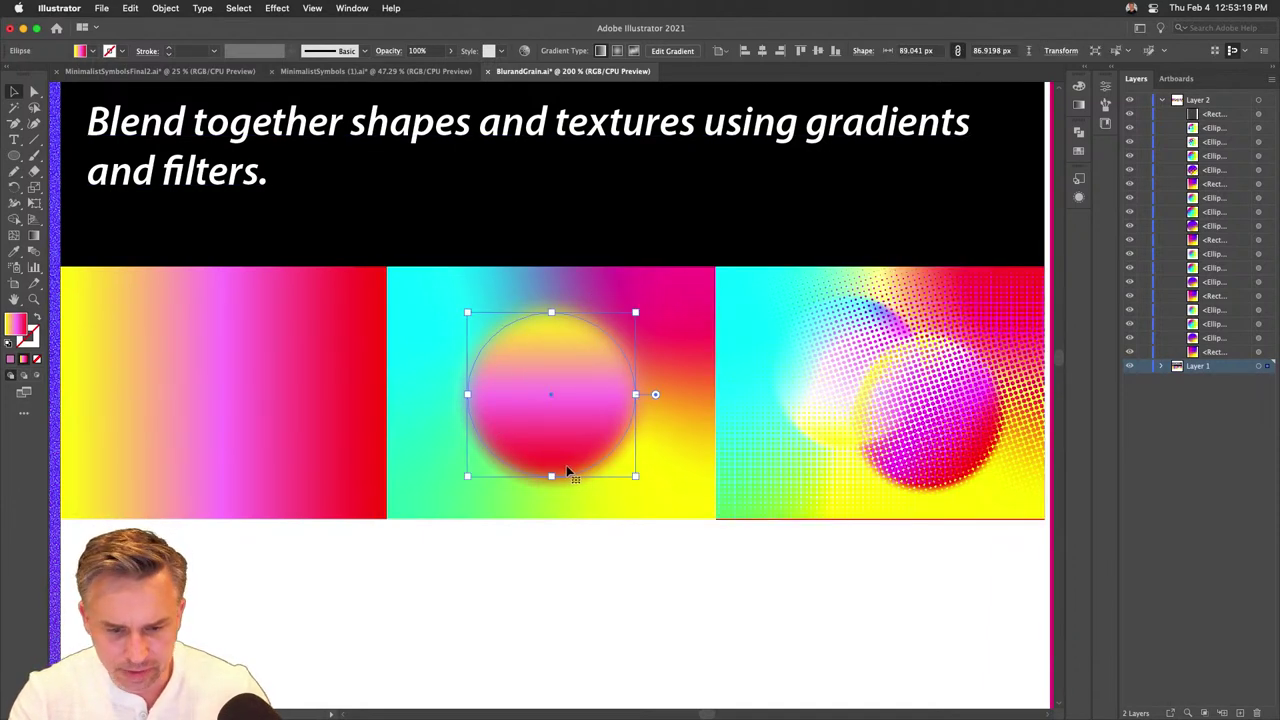
click(1109, 70)
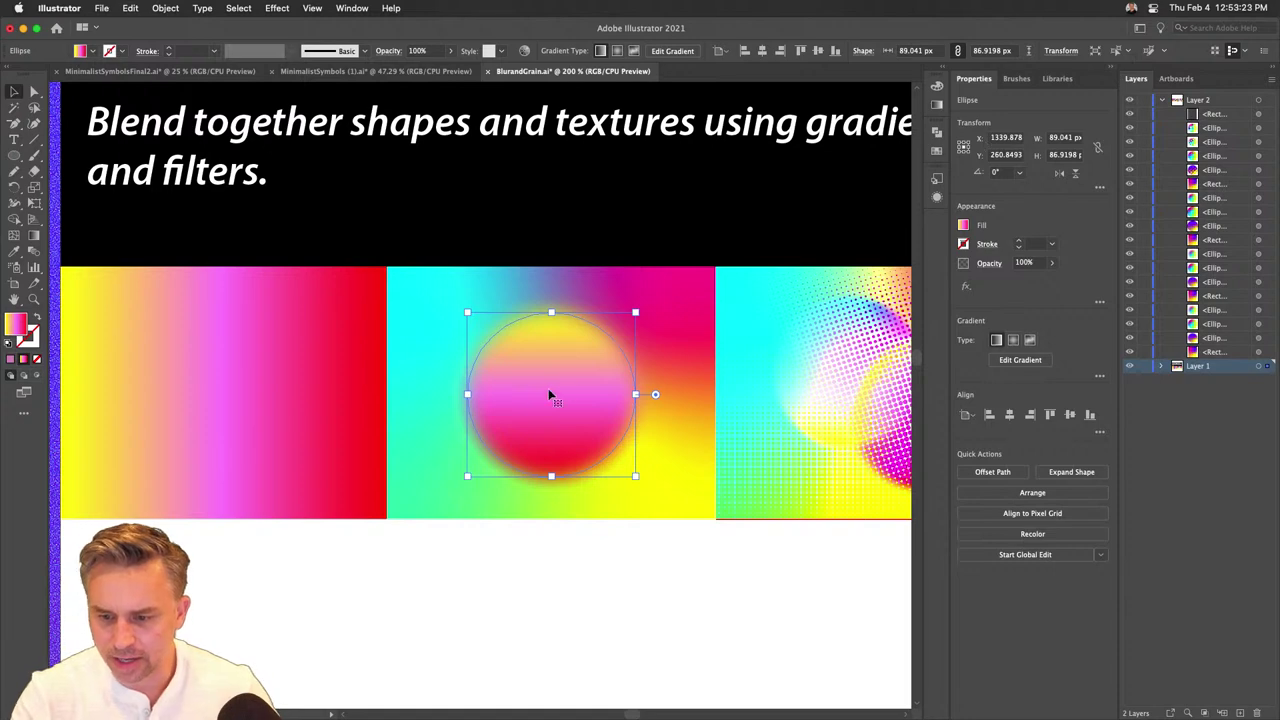
click(285, 360)
click(523, 363)
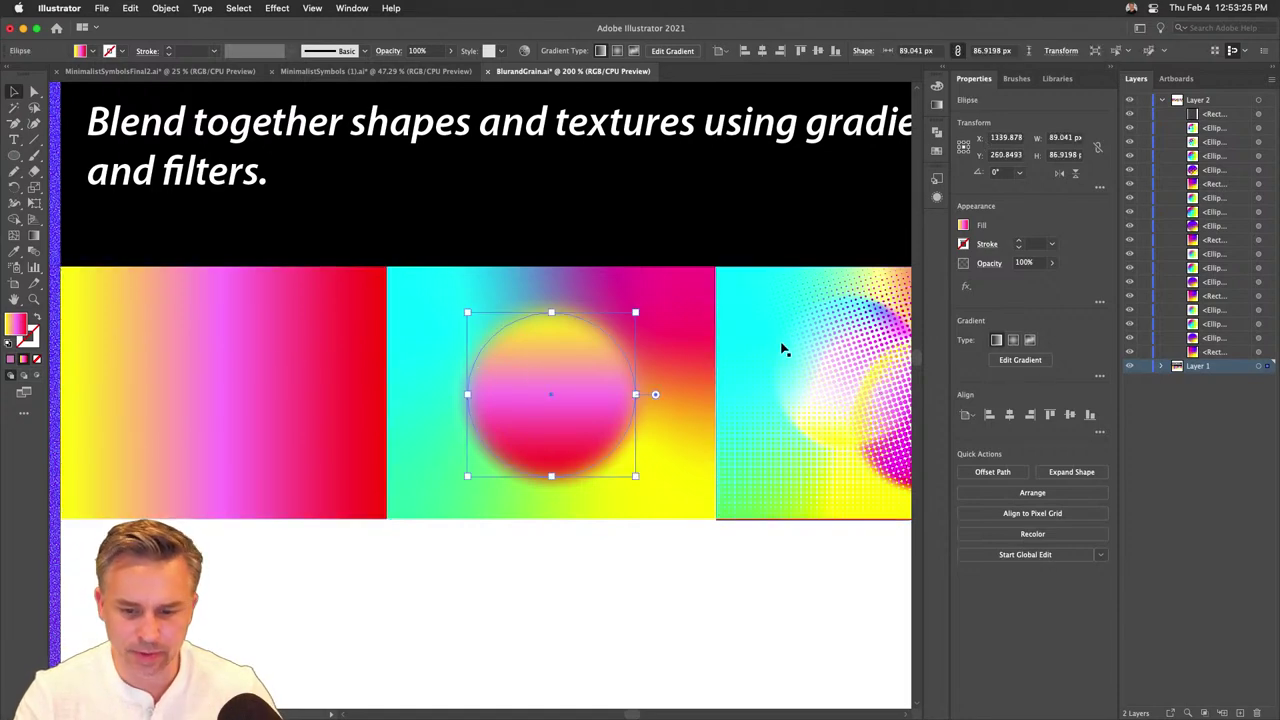
click(780, 350)
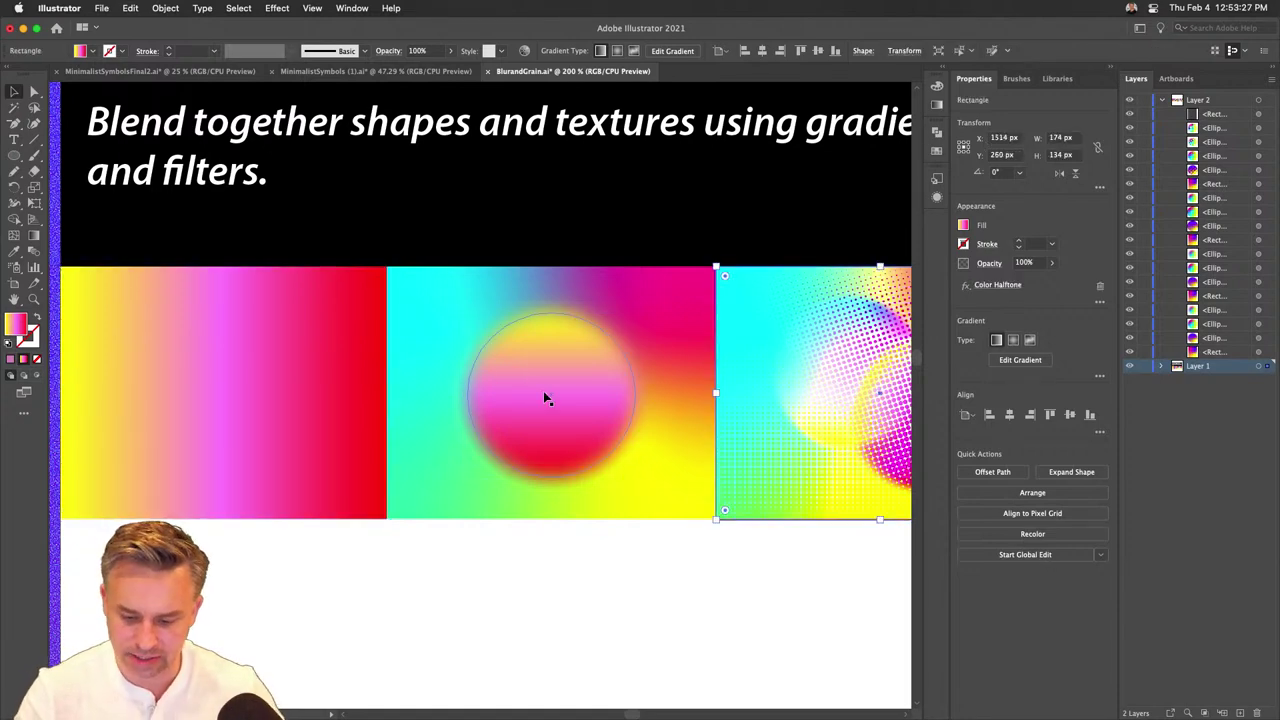
Delete the three gradient sample squares and the black info panel above them.
key(super+1)
key(super+minus)
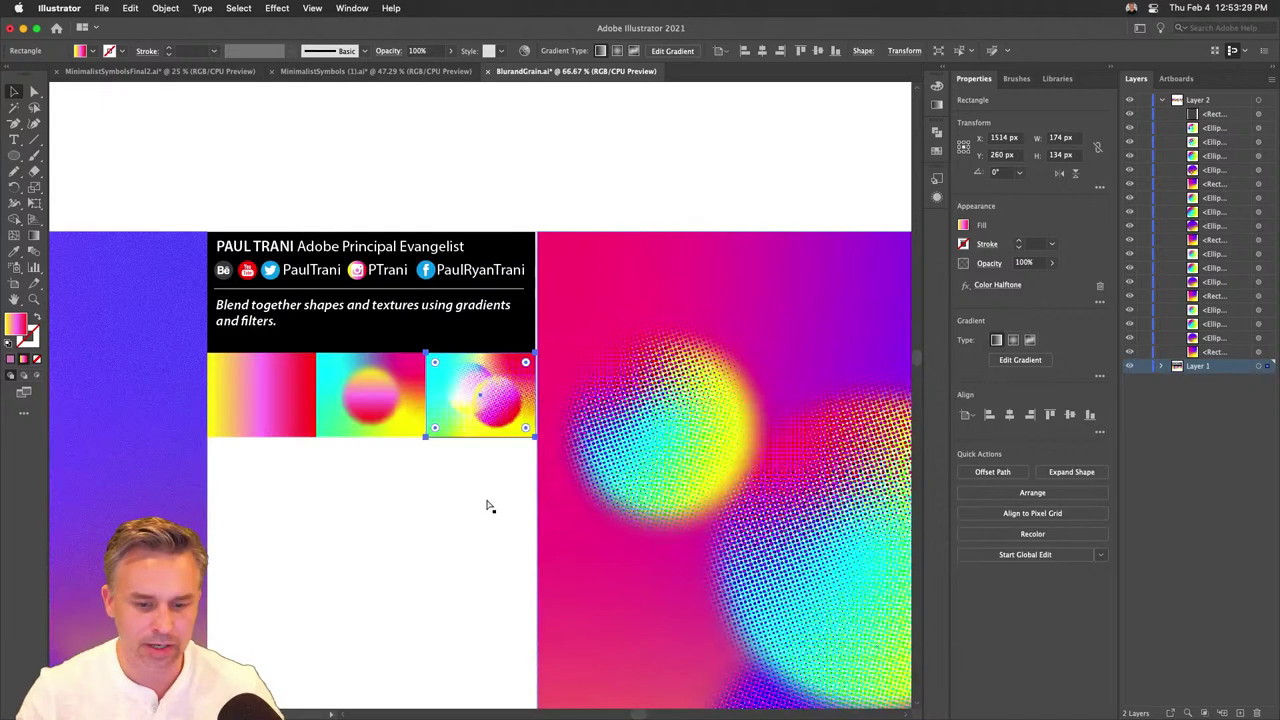
drag(478, 488, 243, 372)
key(Delete)
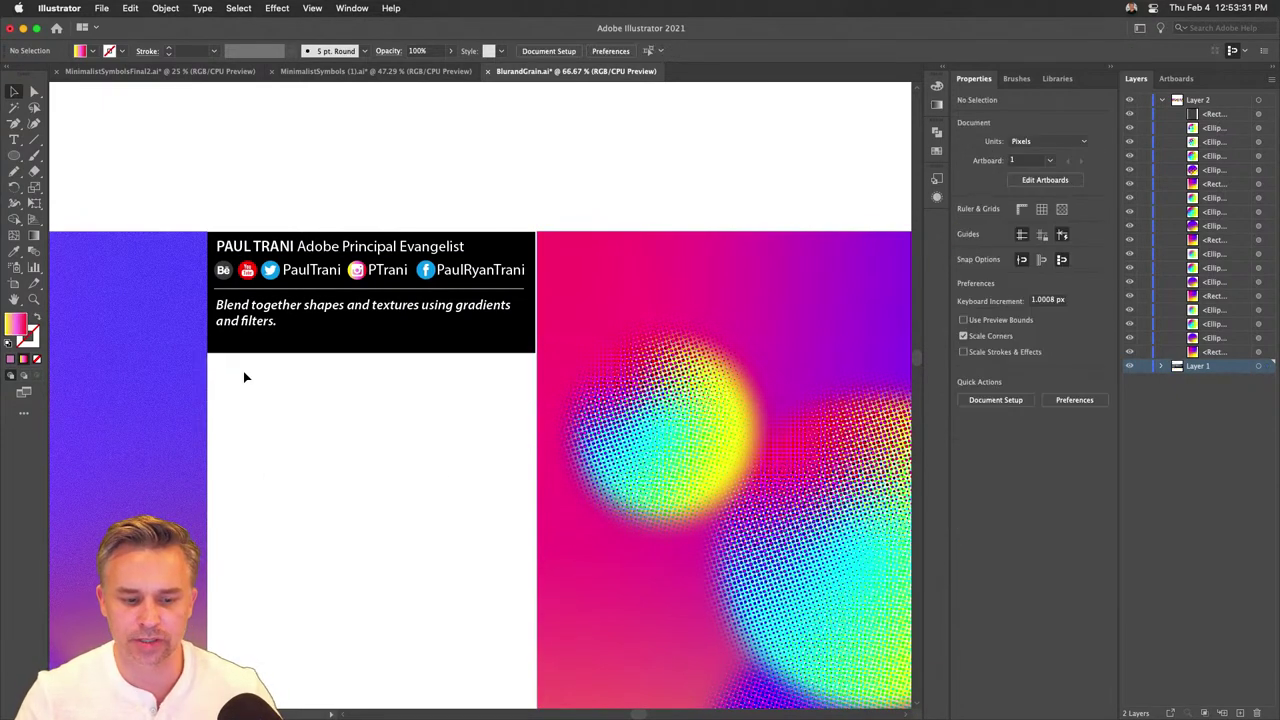
drag(230, 176, 483, 400)
key(Delete)
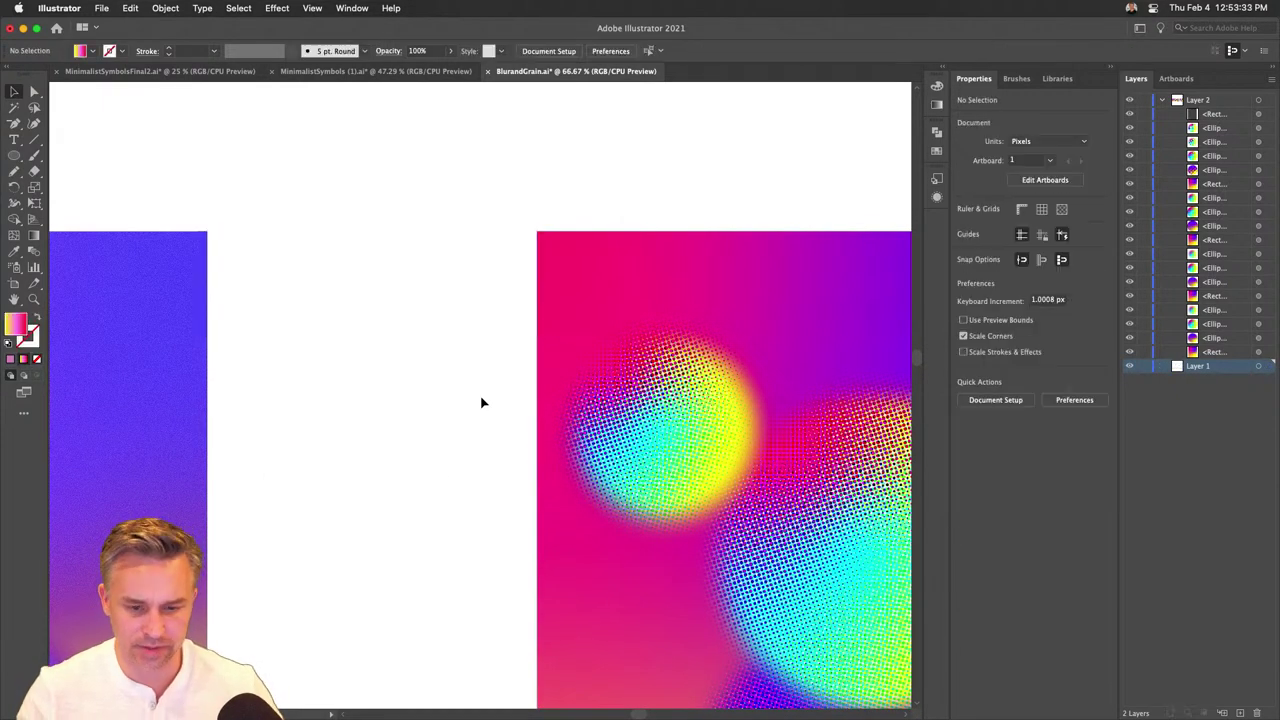
Move the whole halftone artwork horizontally so it sits flush against the edge of the grain artwork.
key(super+minus)
key(super+minus)
key(super+minus)
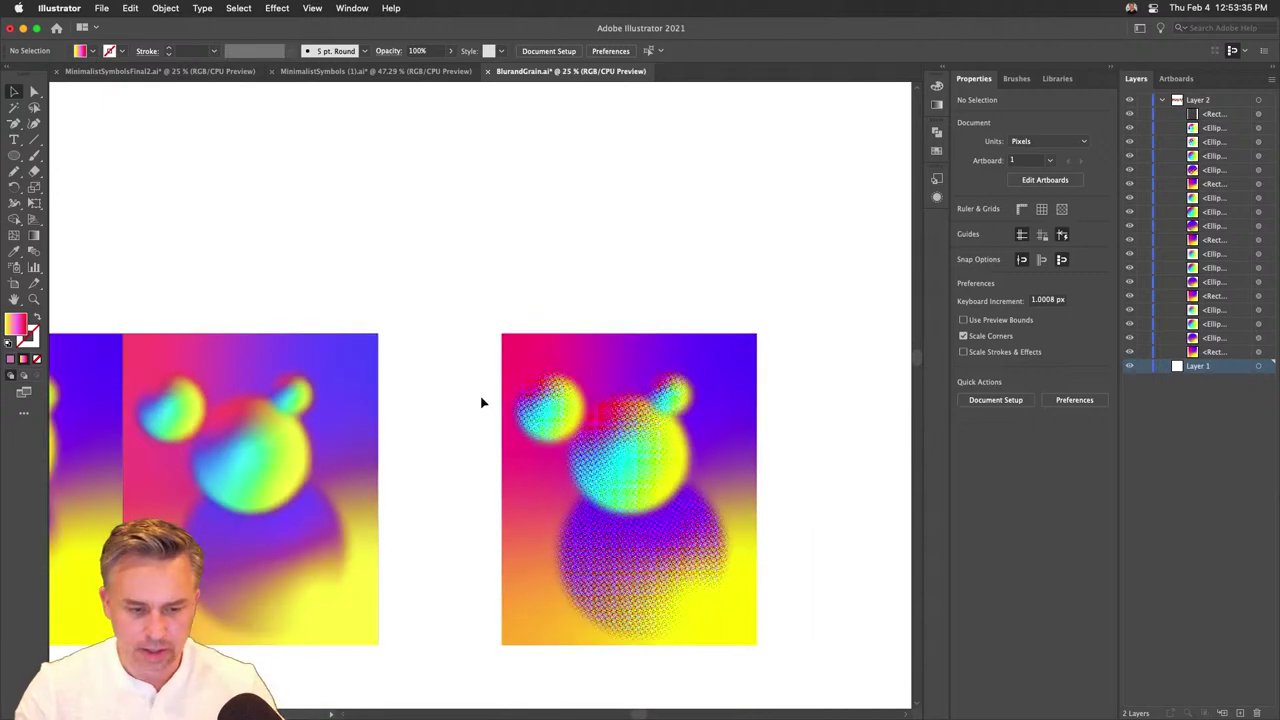
scroll(503, 260, down, 3)
drag(618, 366, 874, 620)
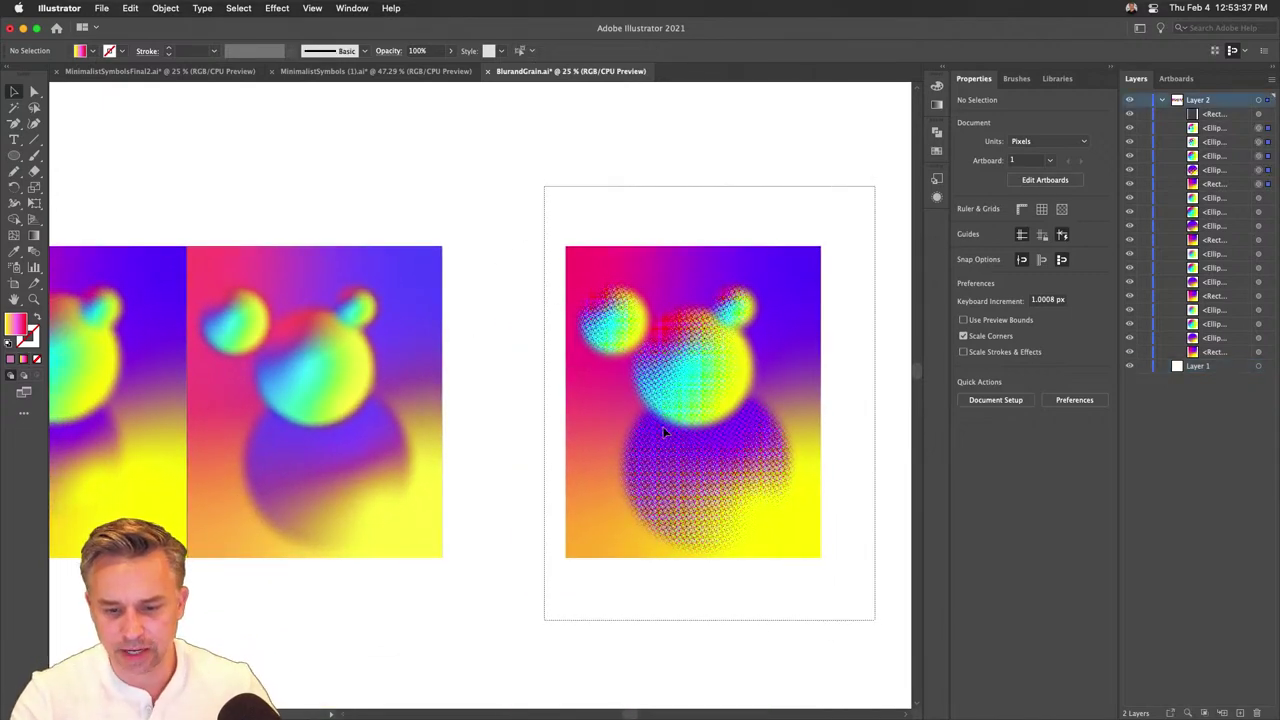
click(688, 328)
drag(690, 340, 565, 352)
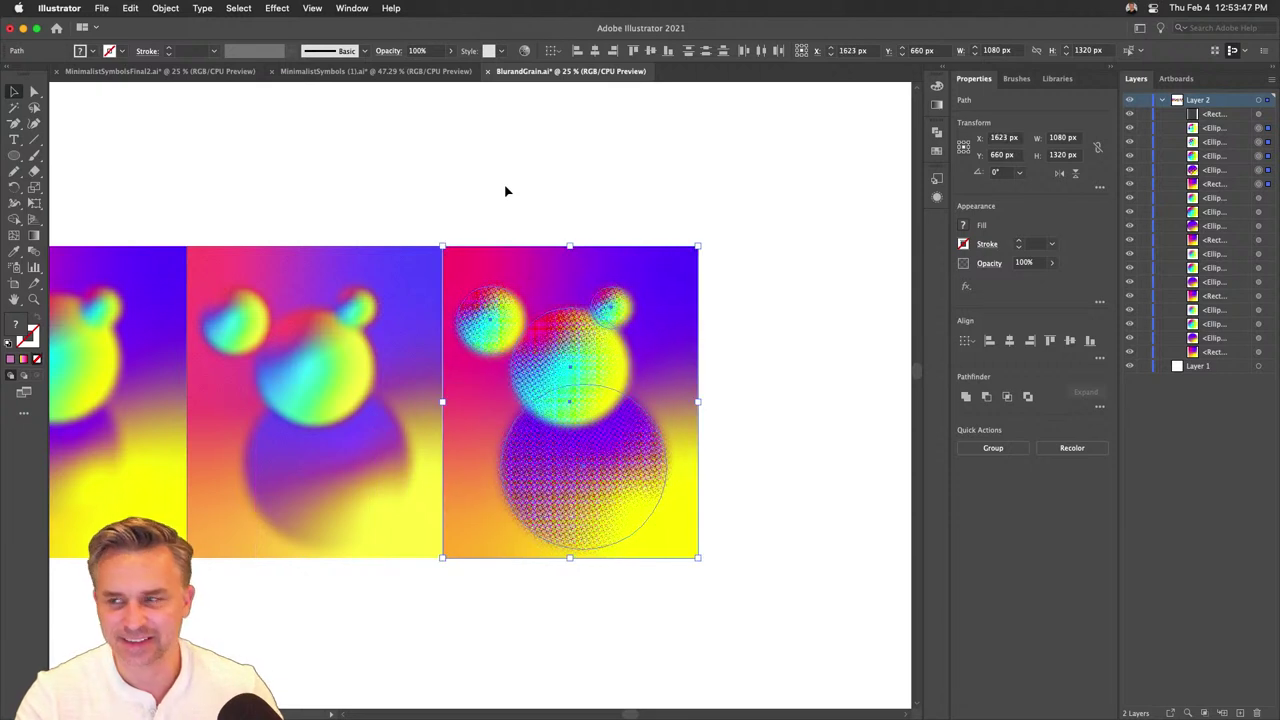
click(512, 194)
Move the smallest halftone circle into the upper-right corner, and stack the medium one above the large green-yellow circle, enlarged to 394 px.
drag(612, 308, 689, 294)
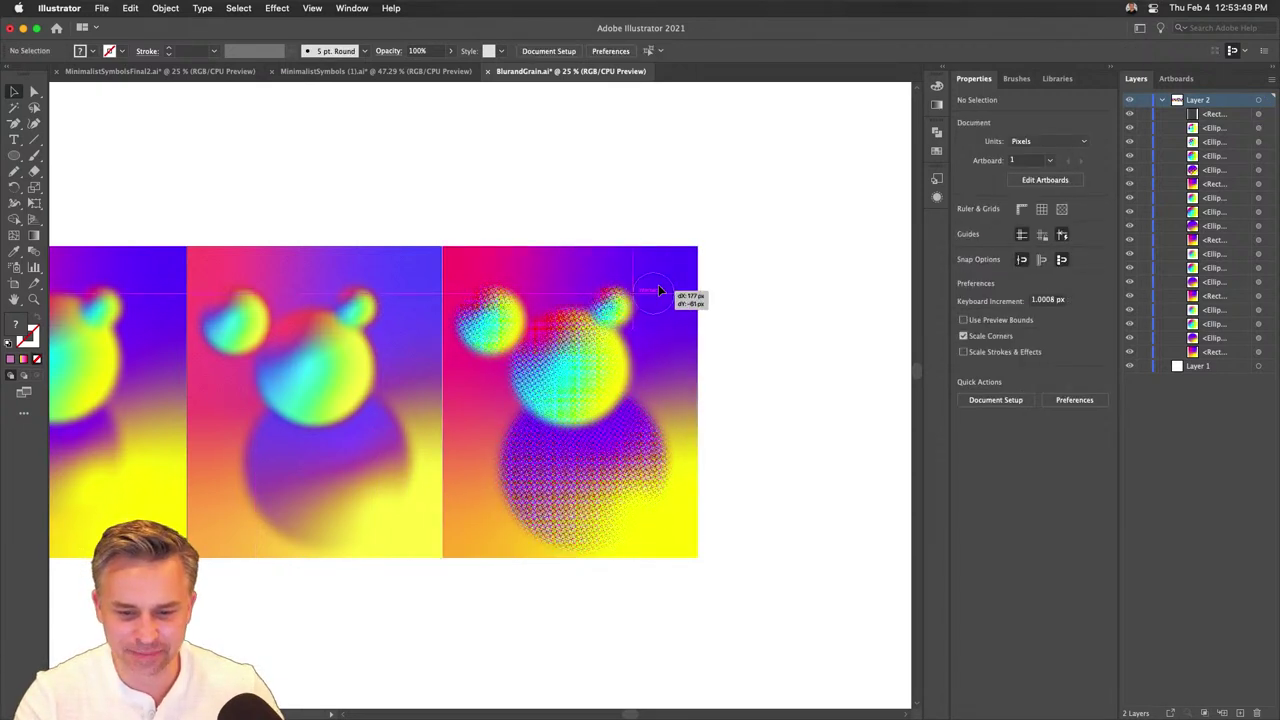
drag(565, 304, 524, 345)
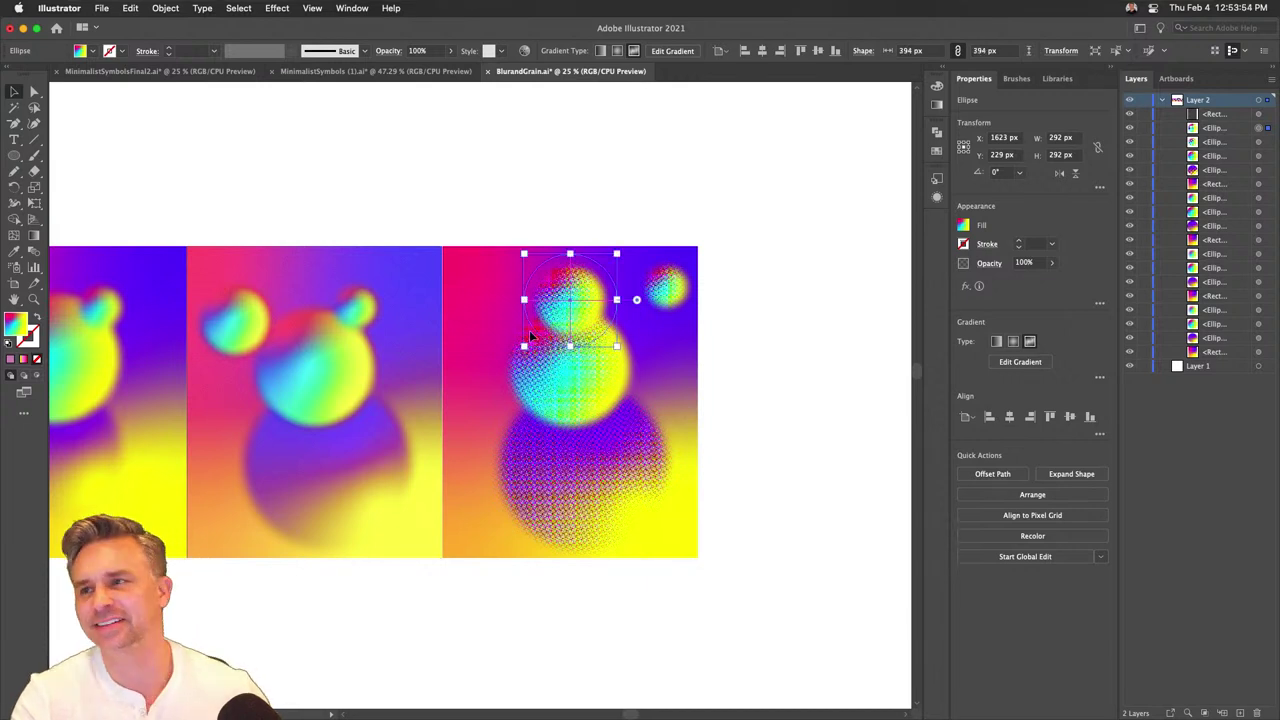
click(500, 195)
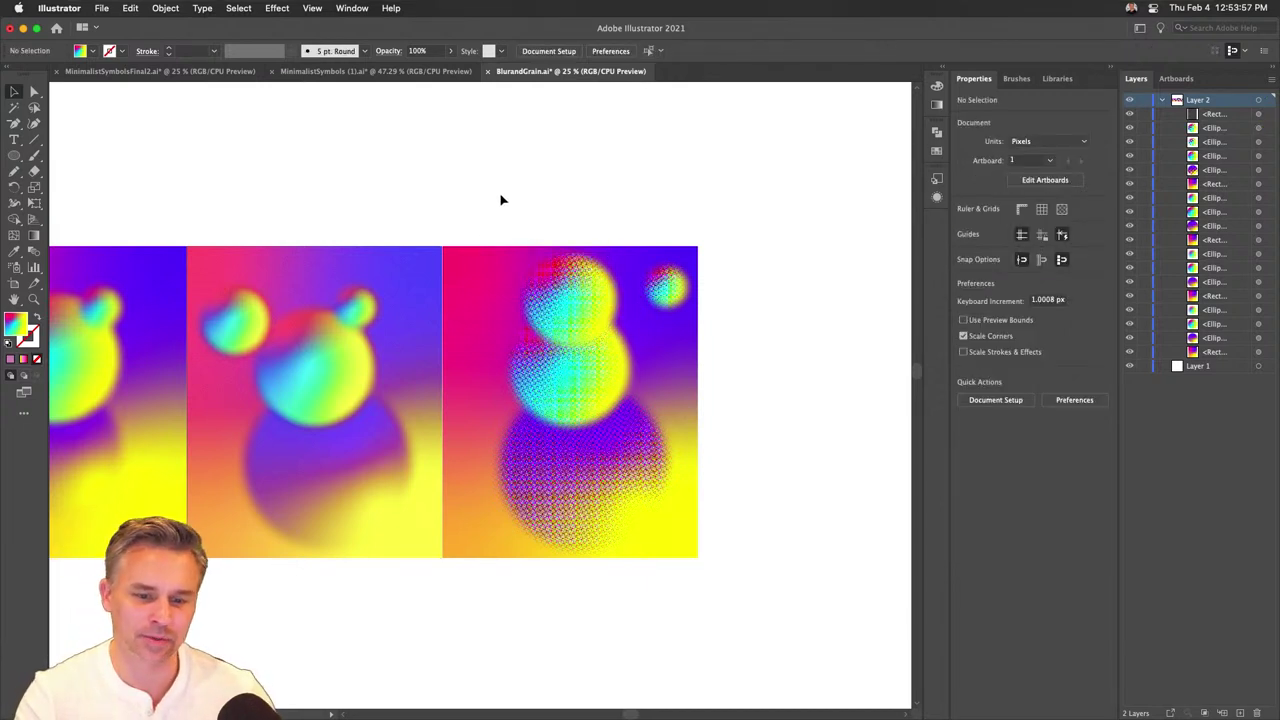
Switch to MinimalistSymbolsFinal2.ai and start a freeform gradient in points mode on the pale teal circle behind the cloud.
click(321, 72)
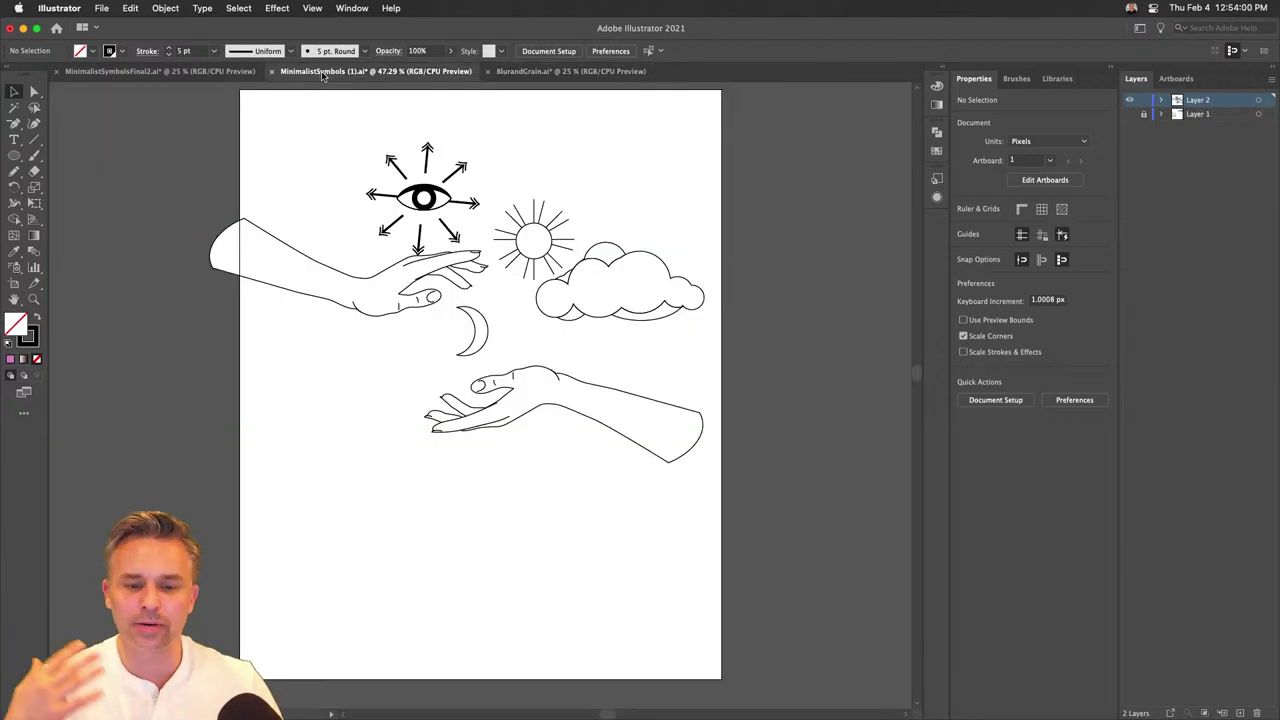
click(195, 72)
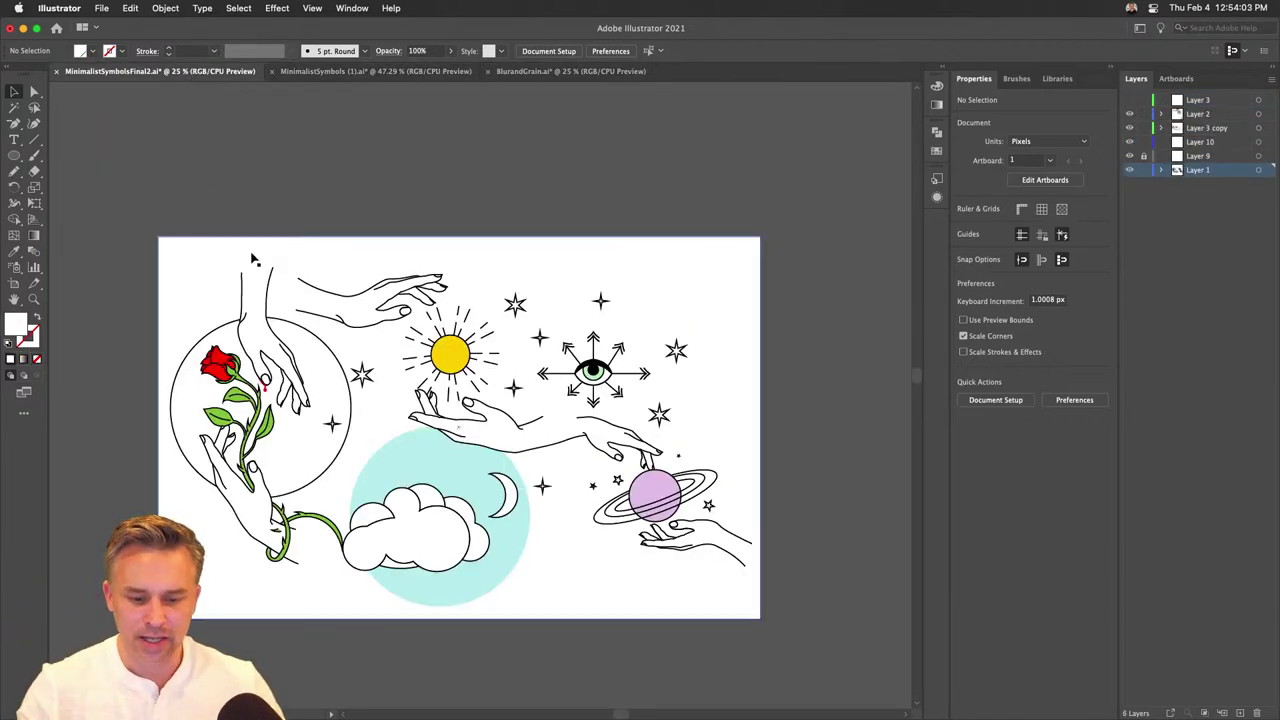
key(super+equal)
scroll(330, 499, left, 5)
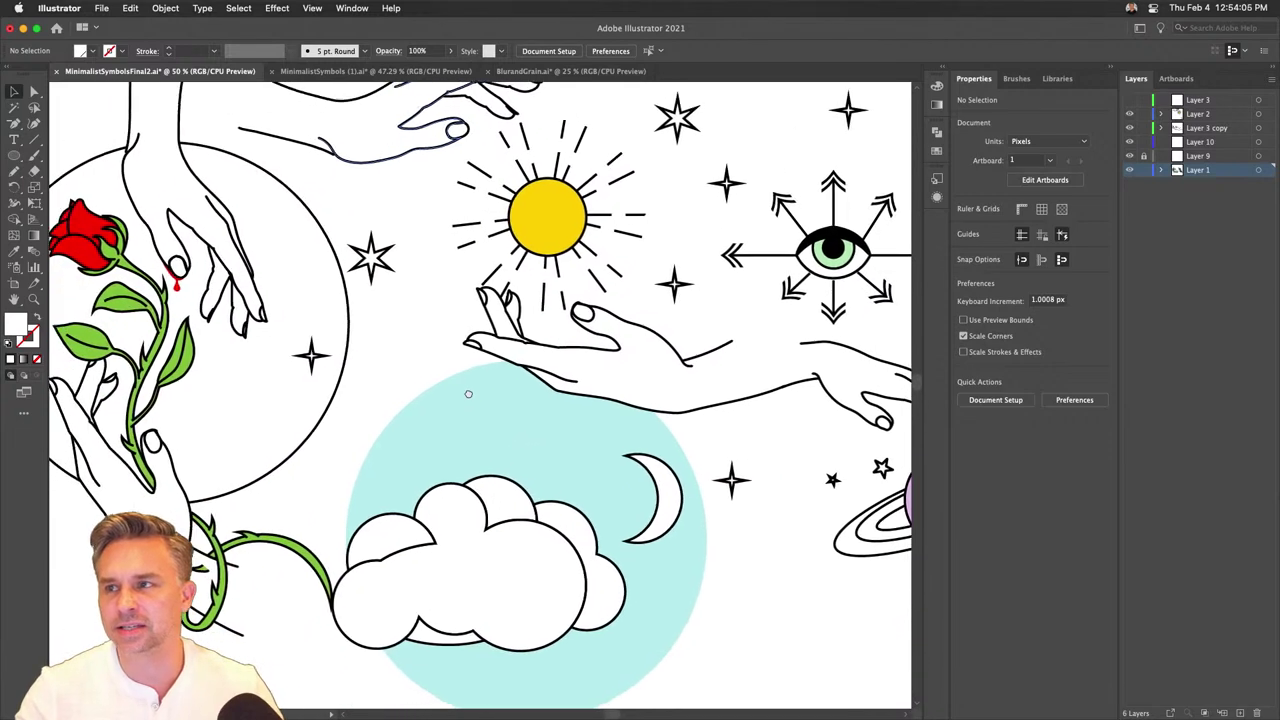
click(528, 400)
scroll(531, 409, down, 5)
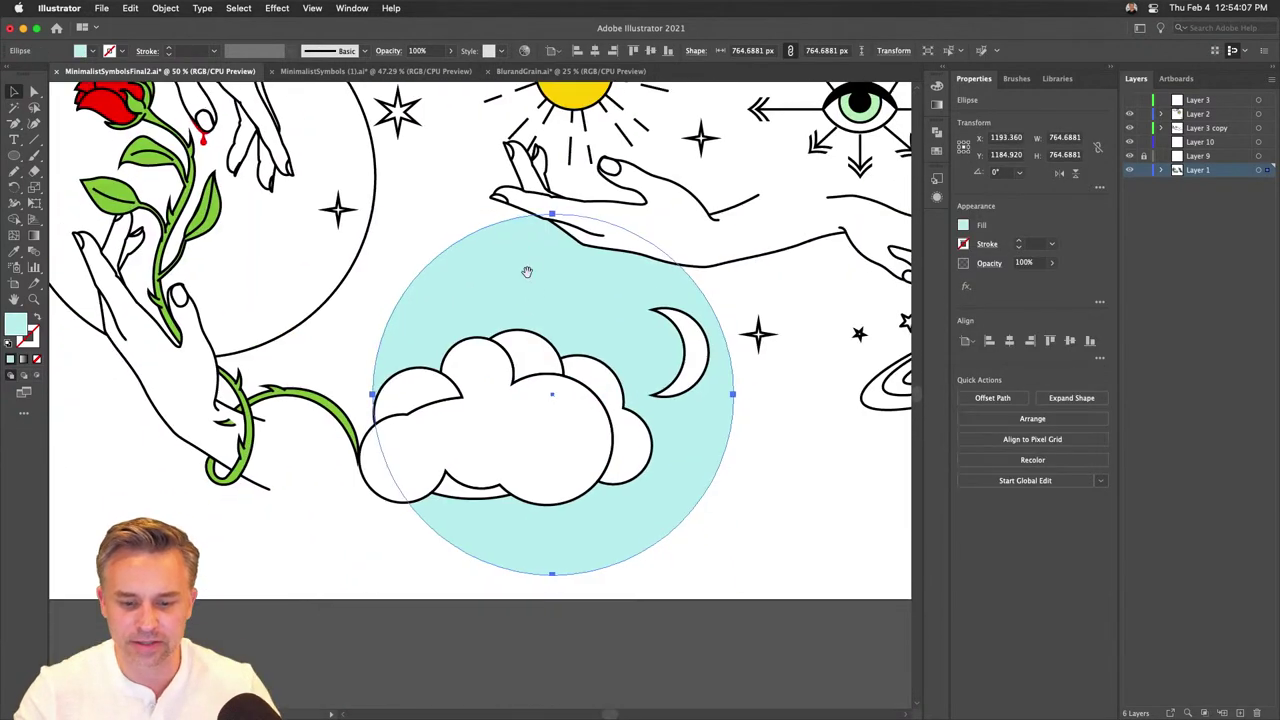
scroll(530, 290, up, 3)
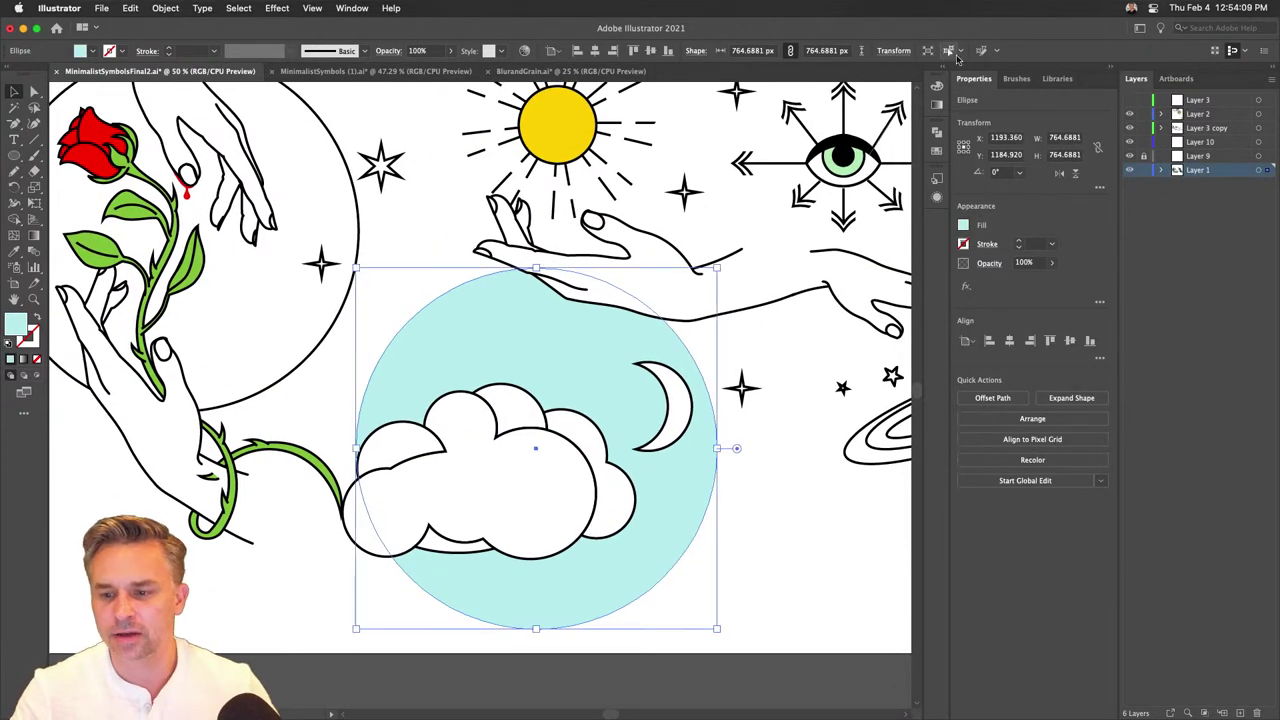
click(936, 106)
key(g)
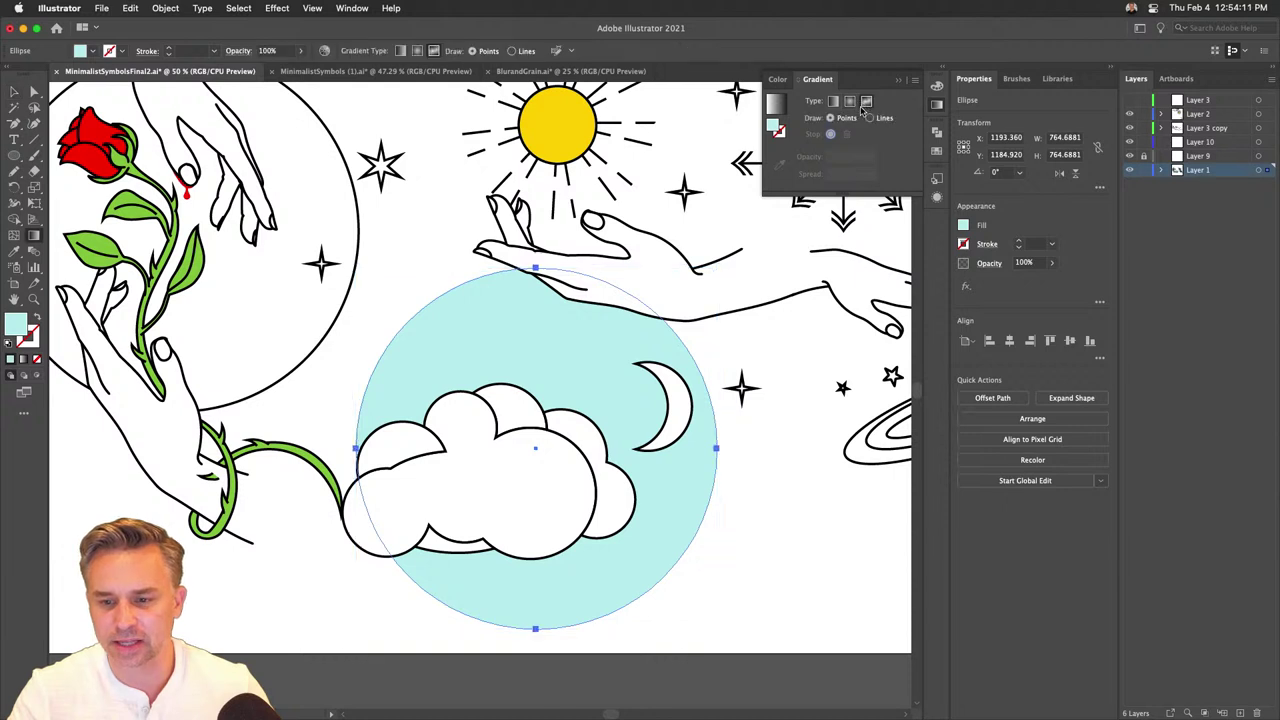
Add a red gradient point in the circle's upper-left area and a yellow point between the cloud and the moon.
click(465, 338)
double_click(464, 338)
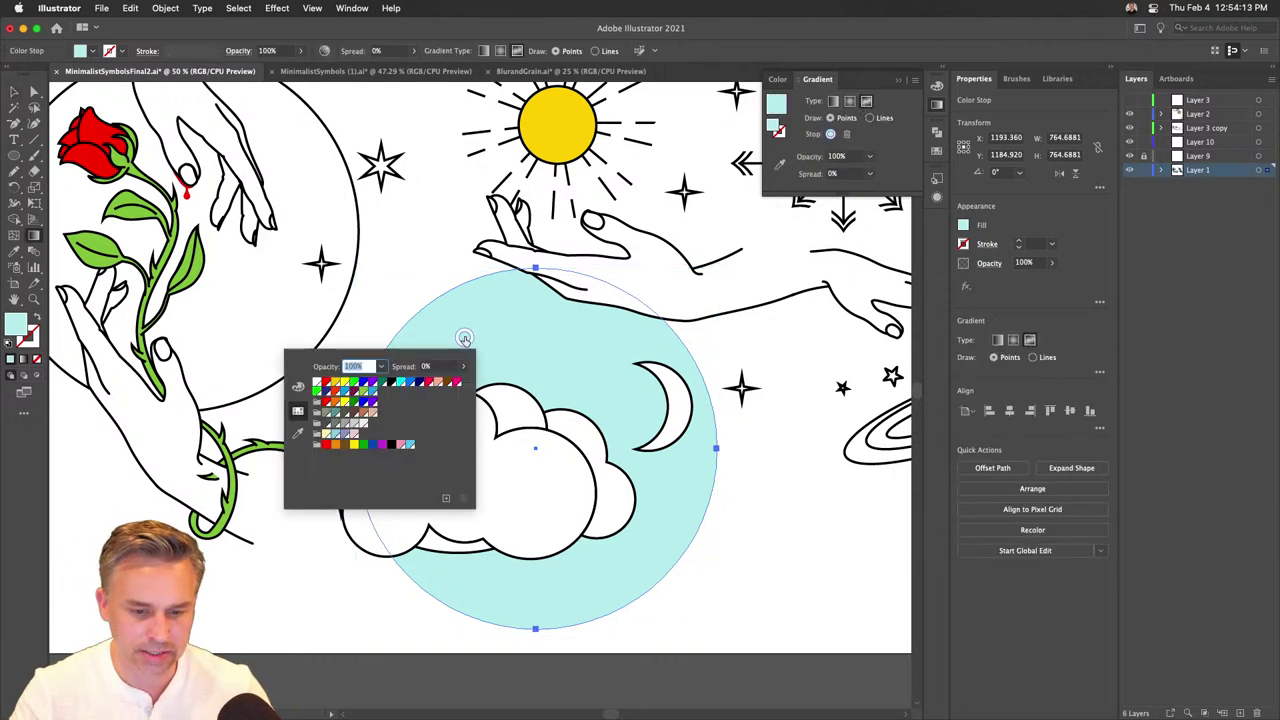
click(326, 384)
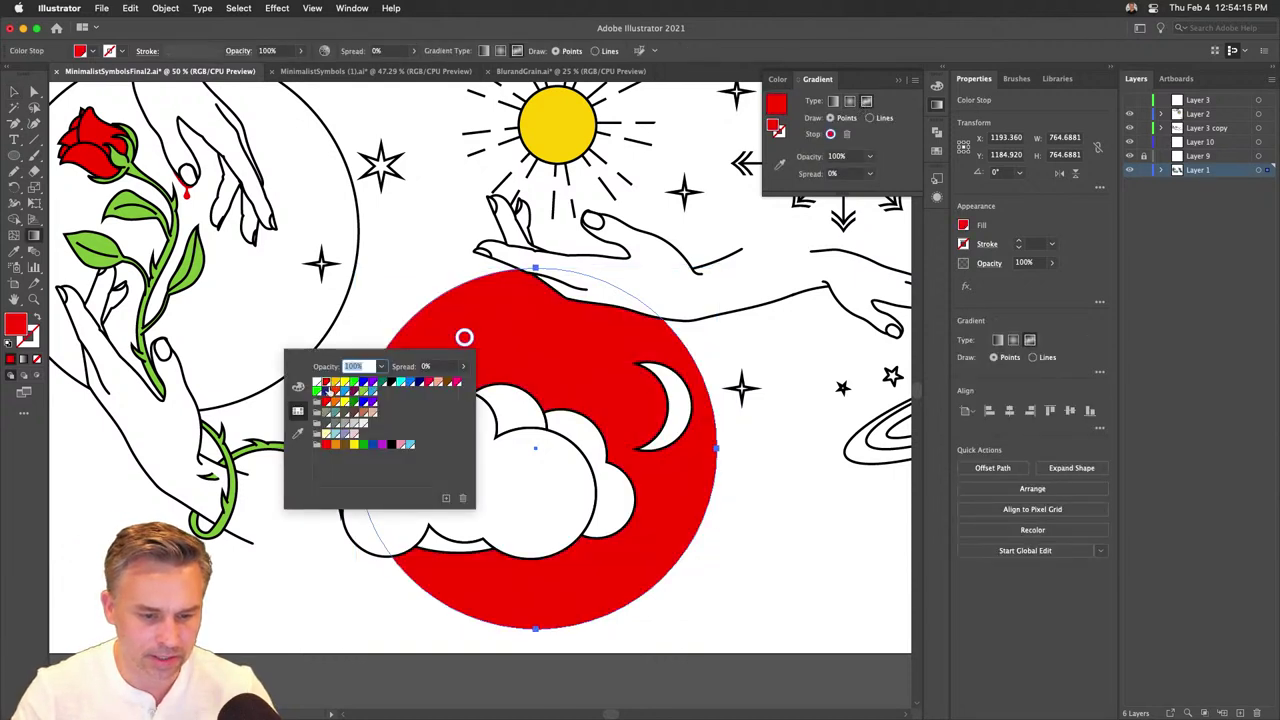
click(598, 382)
double_click(598, 382)
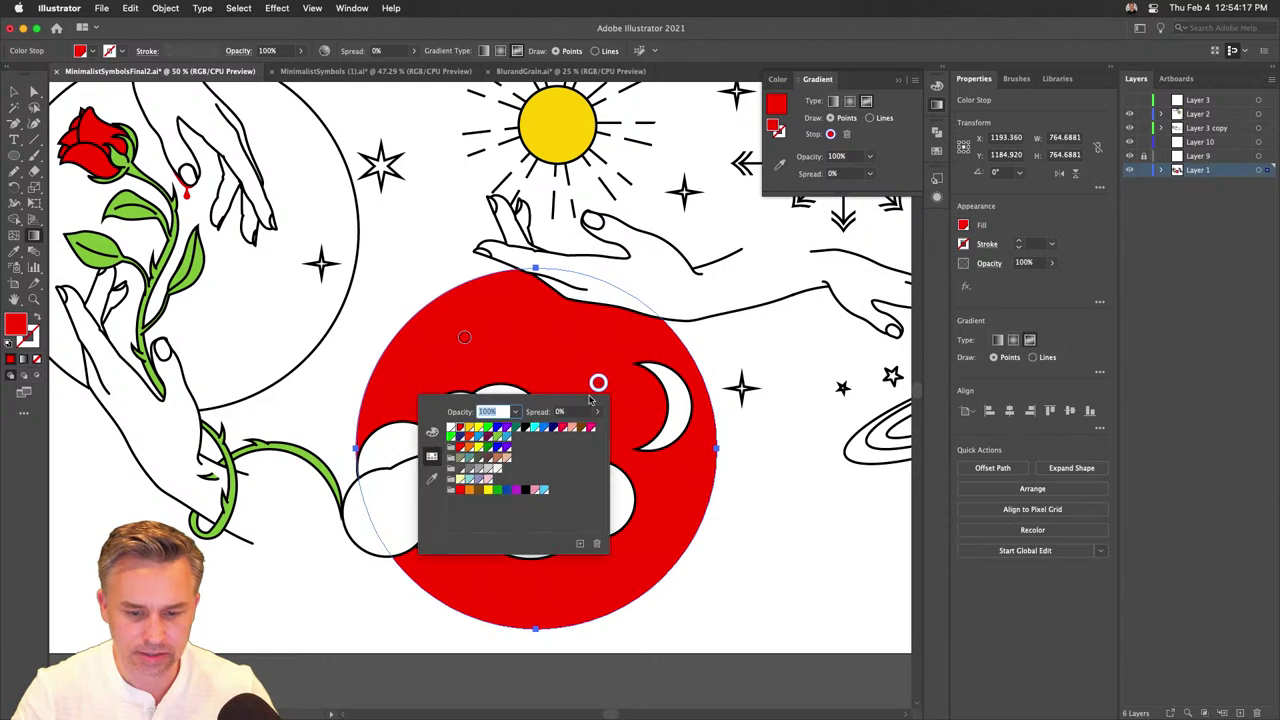
click(476, 430)
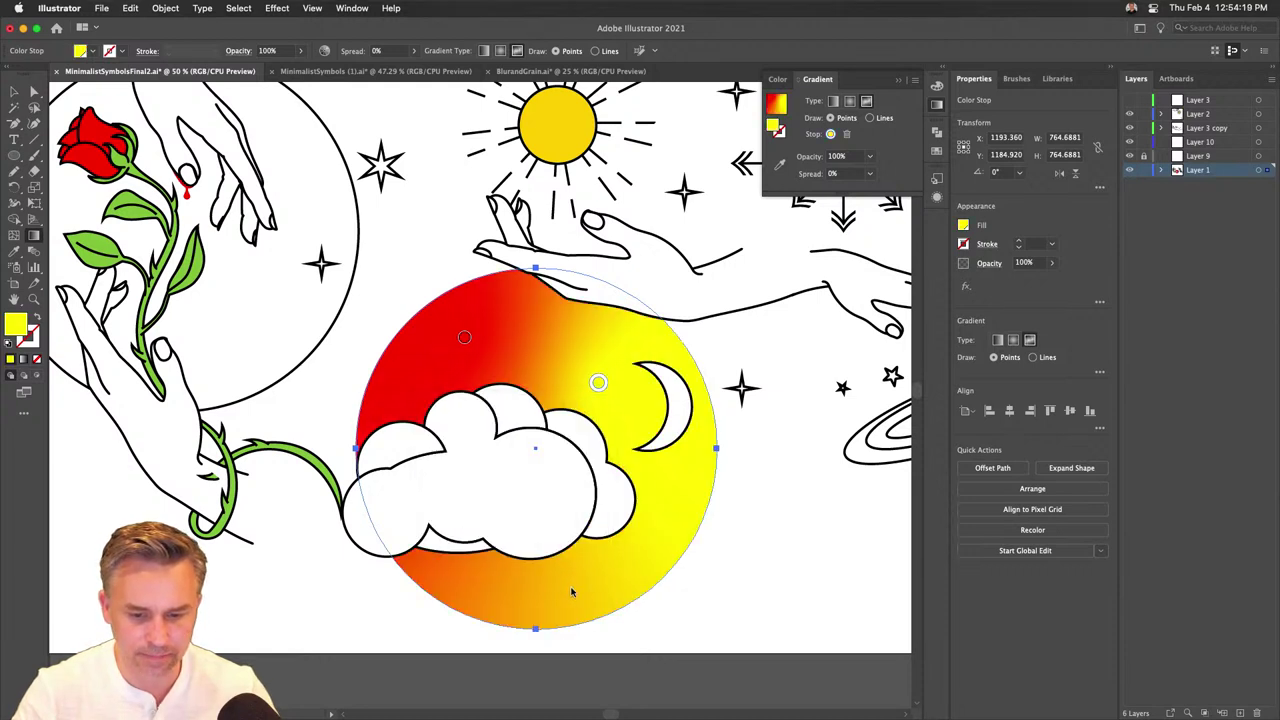
Add a purple gradient point below the cloud, recolor the circle's upper-left point cyan, and leave gradient editing.
click(562, 590)
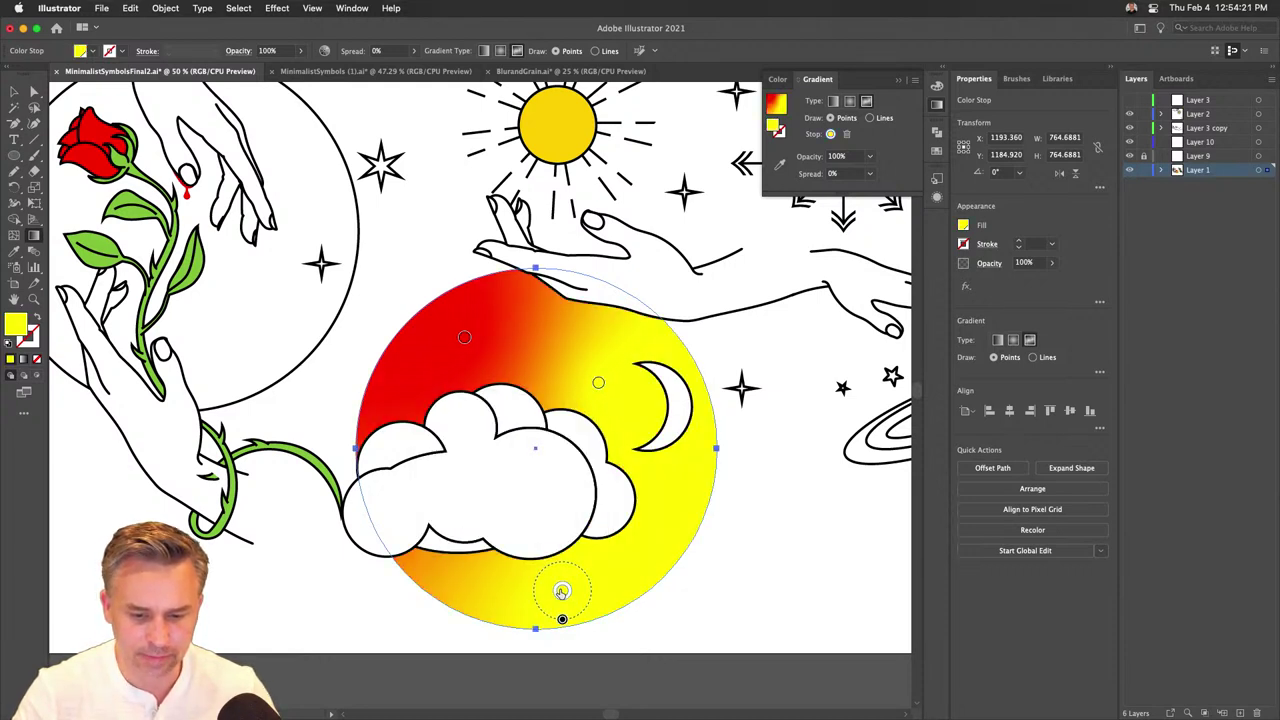
double_click(562, 590)
click(468, 455)
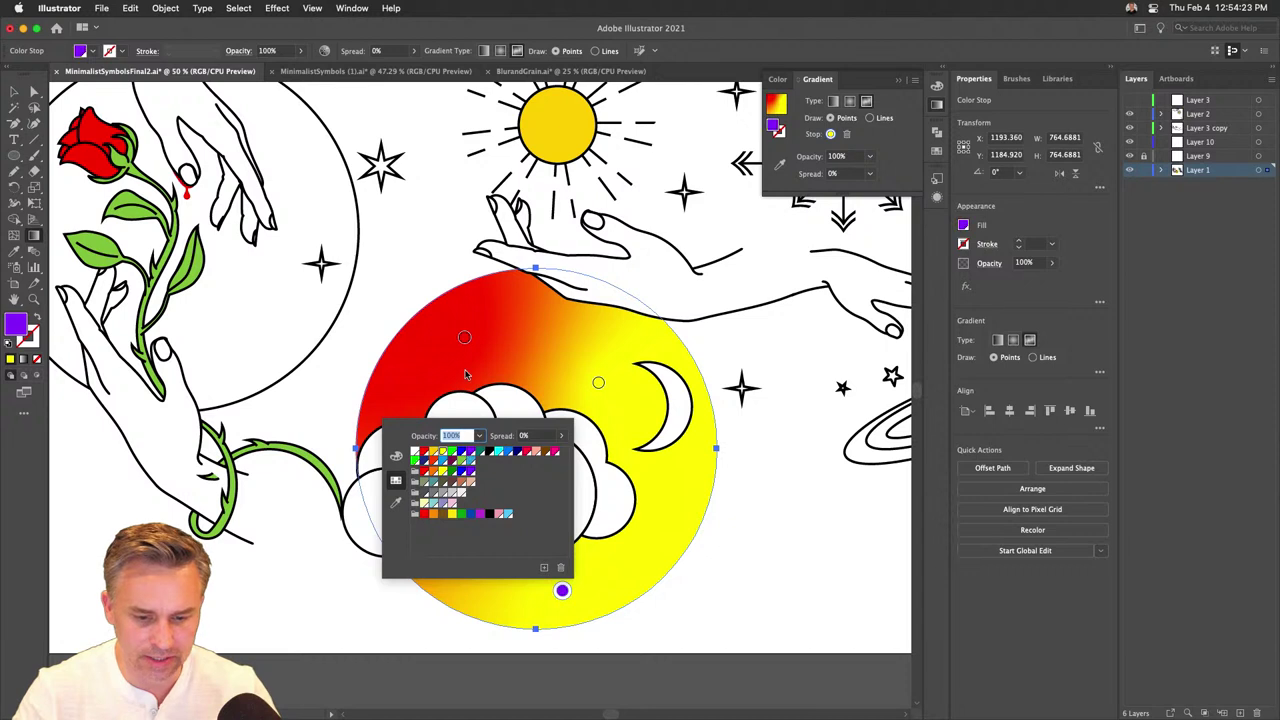
double_click(464, 338)
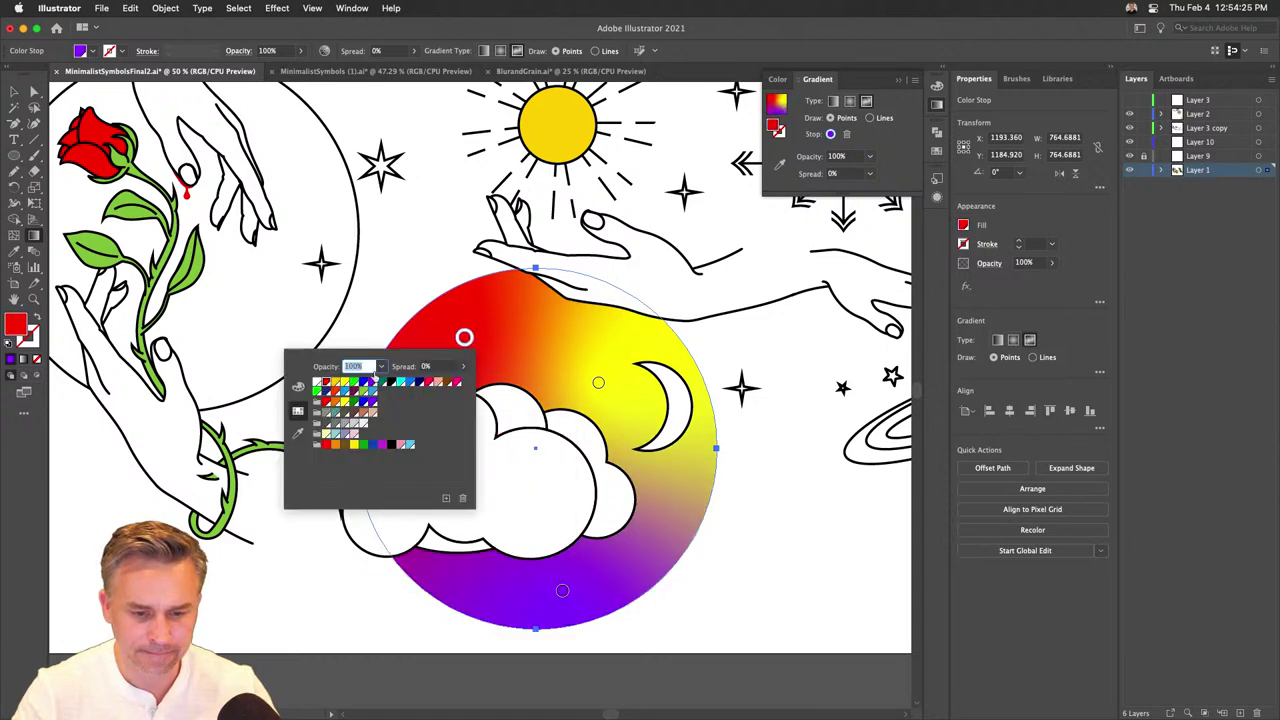
click(400, 383)
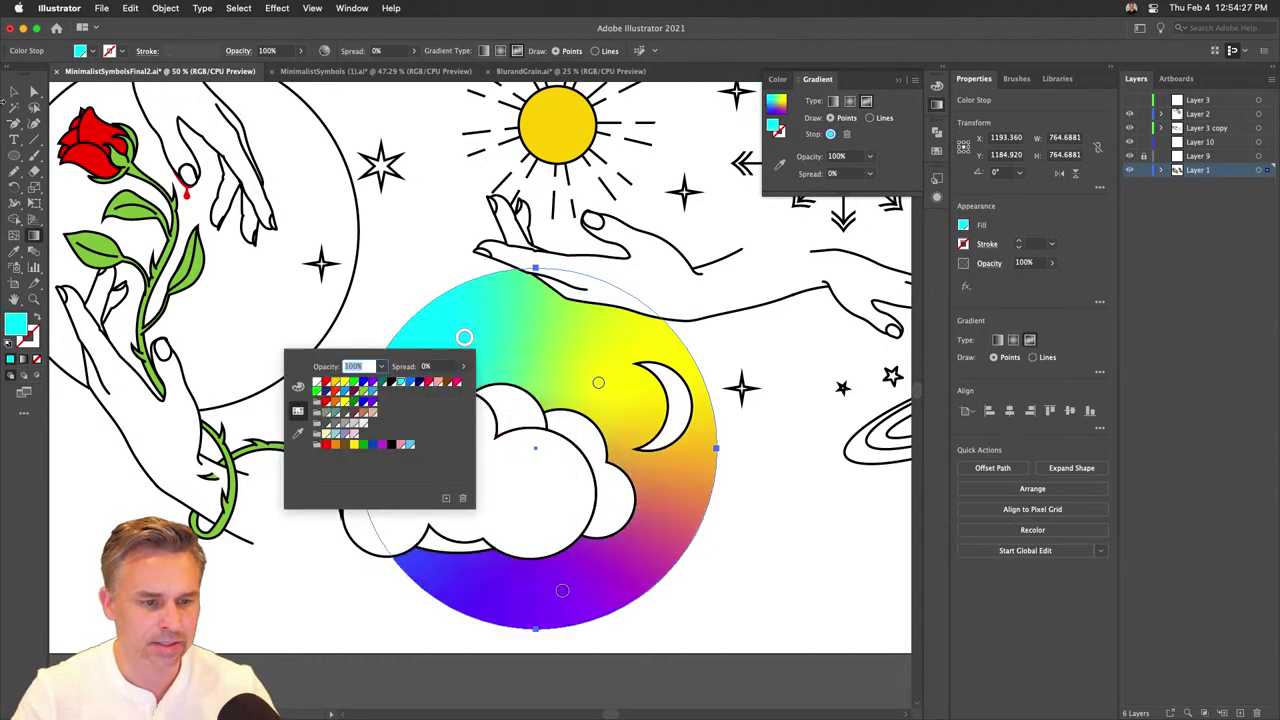
key(Escape)
click(13, 92)
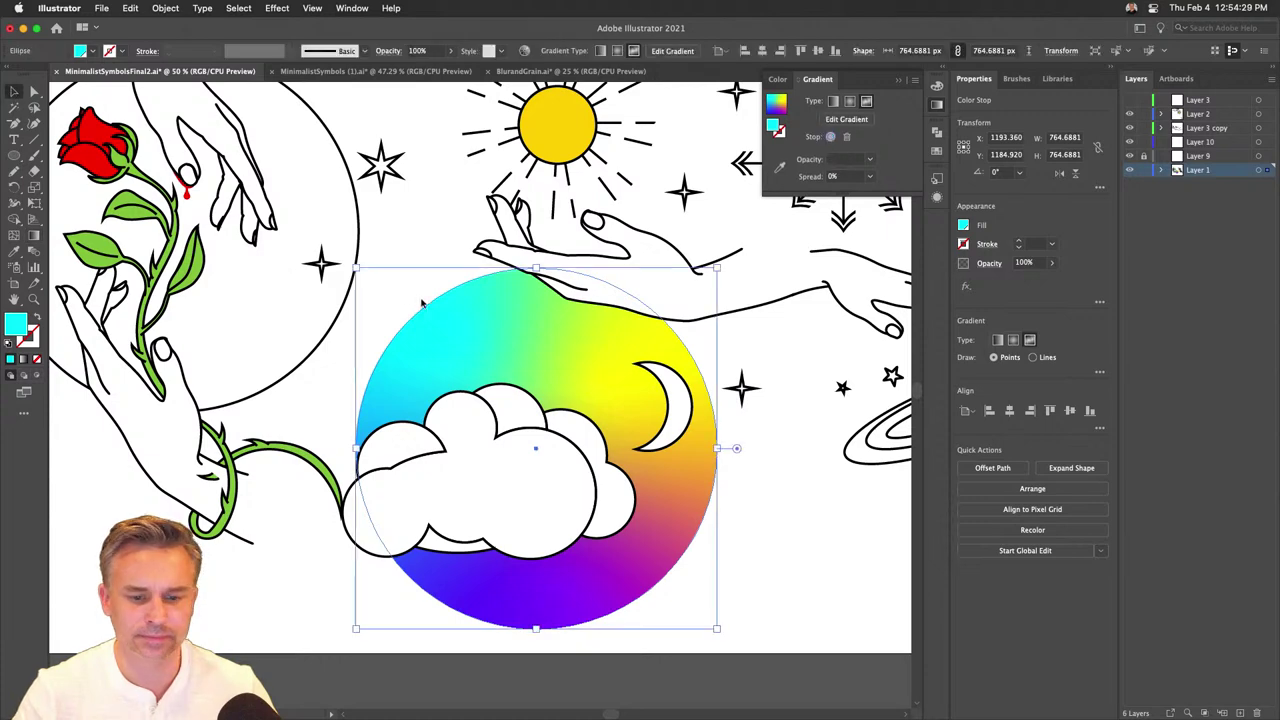
scroll(338, 258, up, 3)
scroll(338, 258, left, 2)
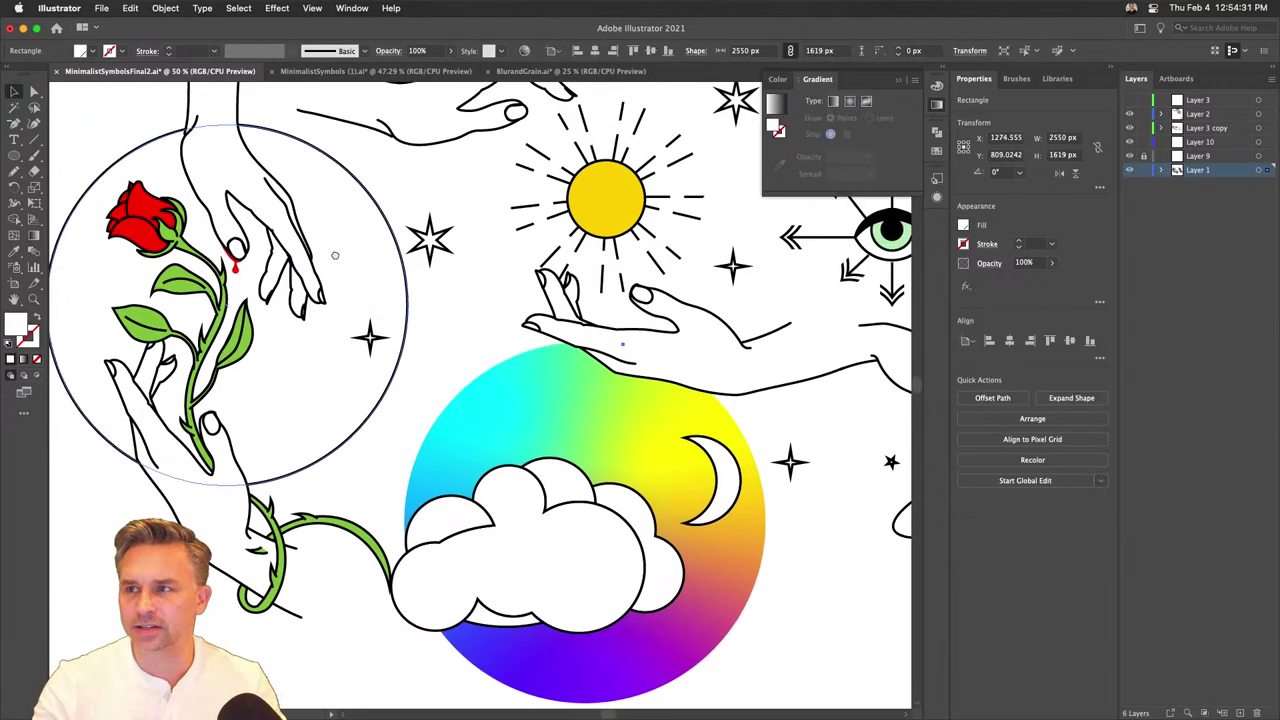
click(338, 258)
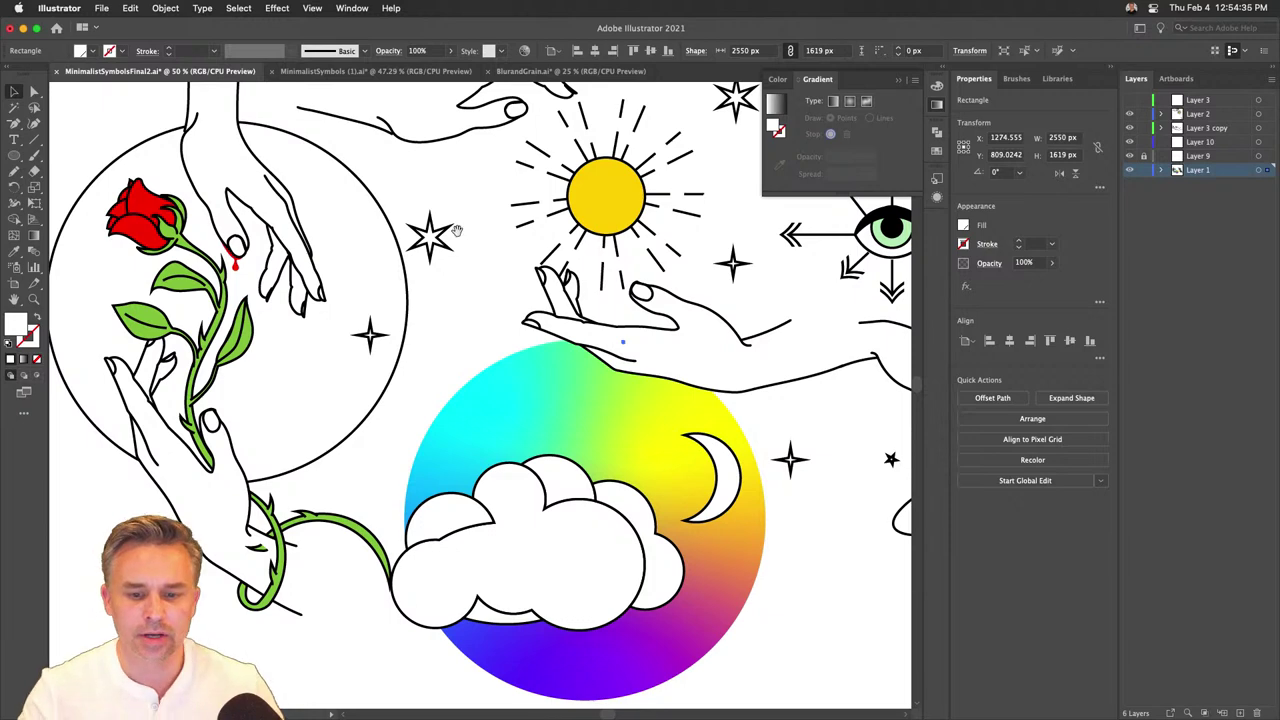
scroll(437, 245, up, 2)
scroll(437, 245, right, 1)
scroll(437, 245, down, 1)
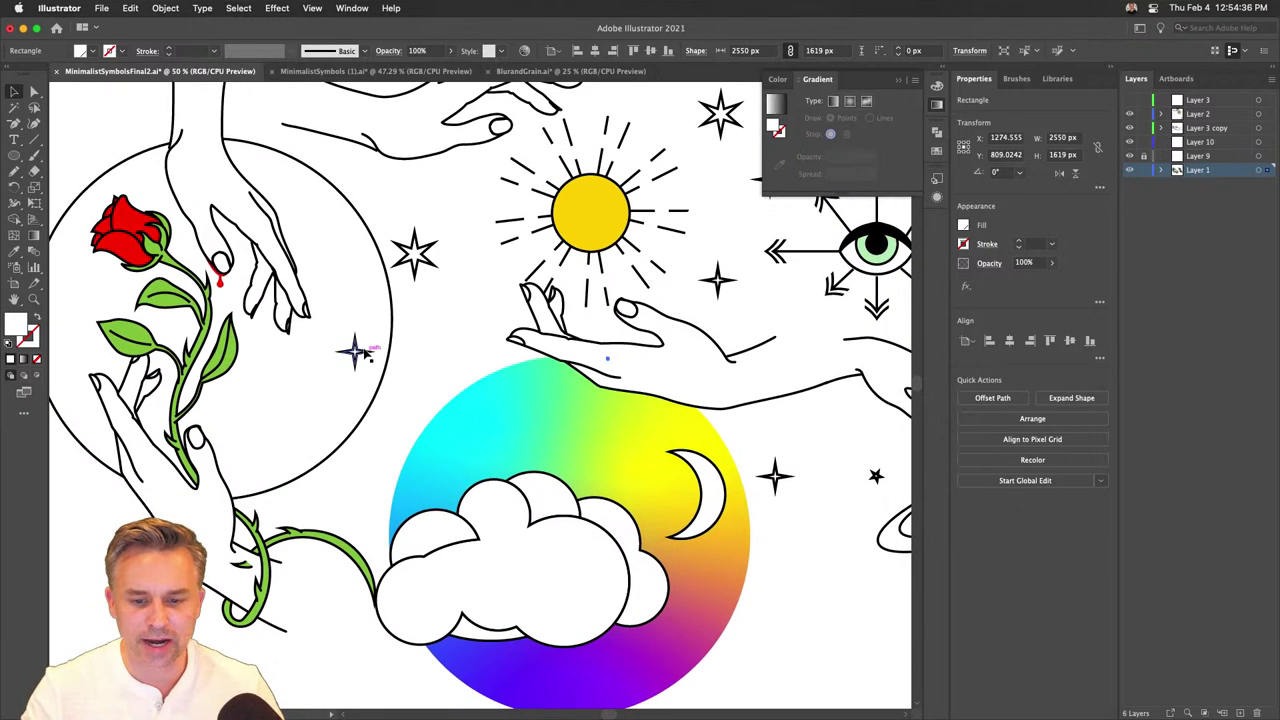
click(605, 350)
In BlurandGrain.ai, show the artboard boundaries and preview the grain artwork full screen in presentation mode.
click(313, 73)
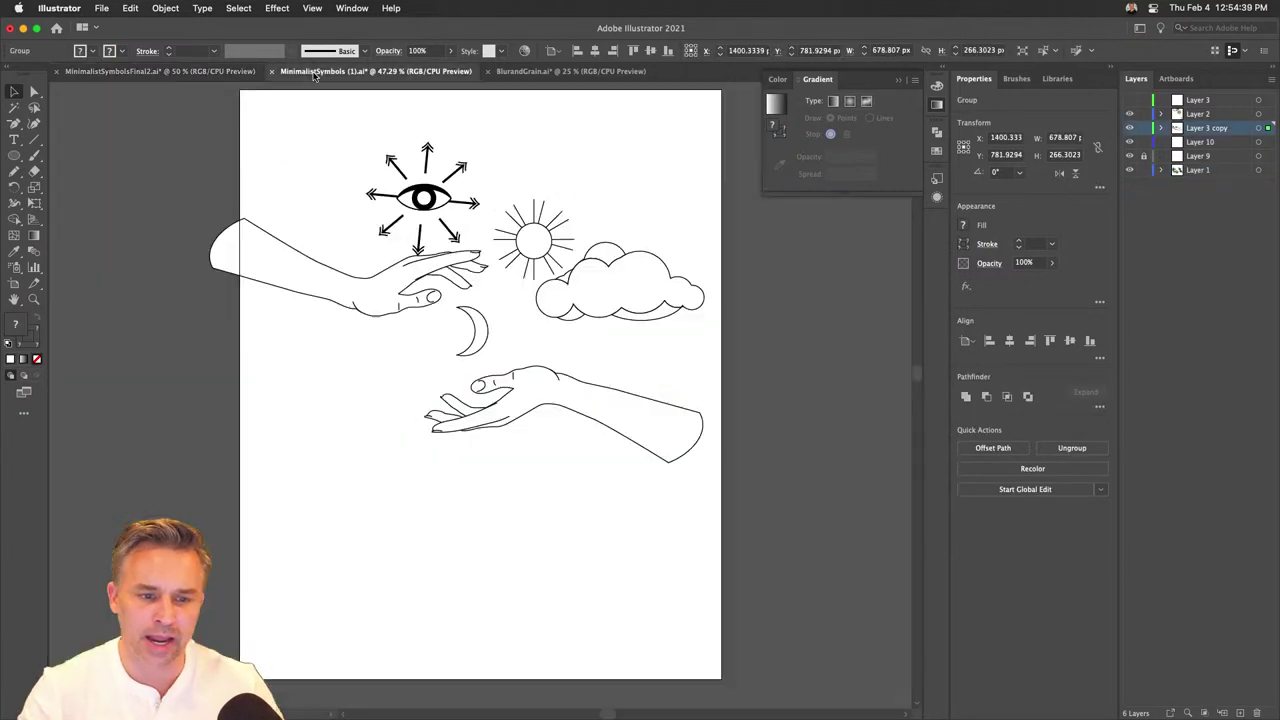
click(536, 72)
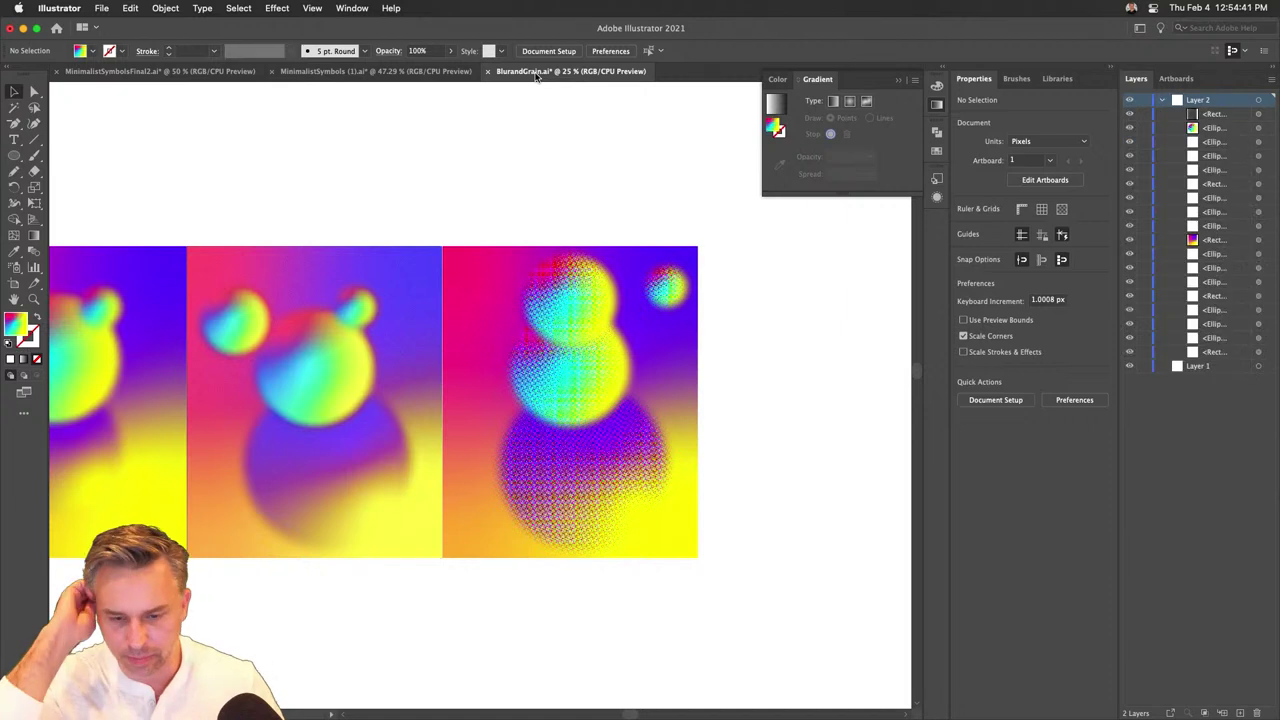
drag(383, 169, 563, 177)
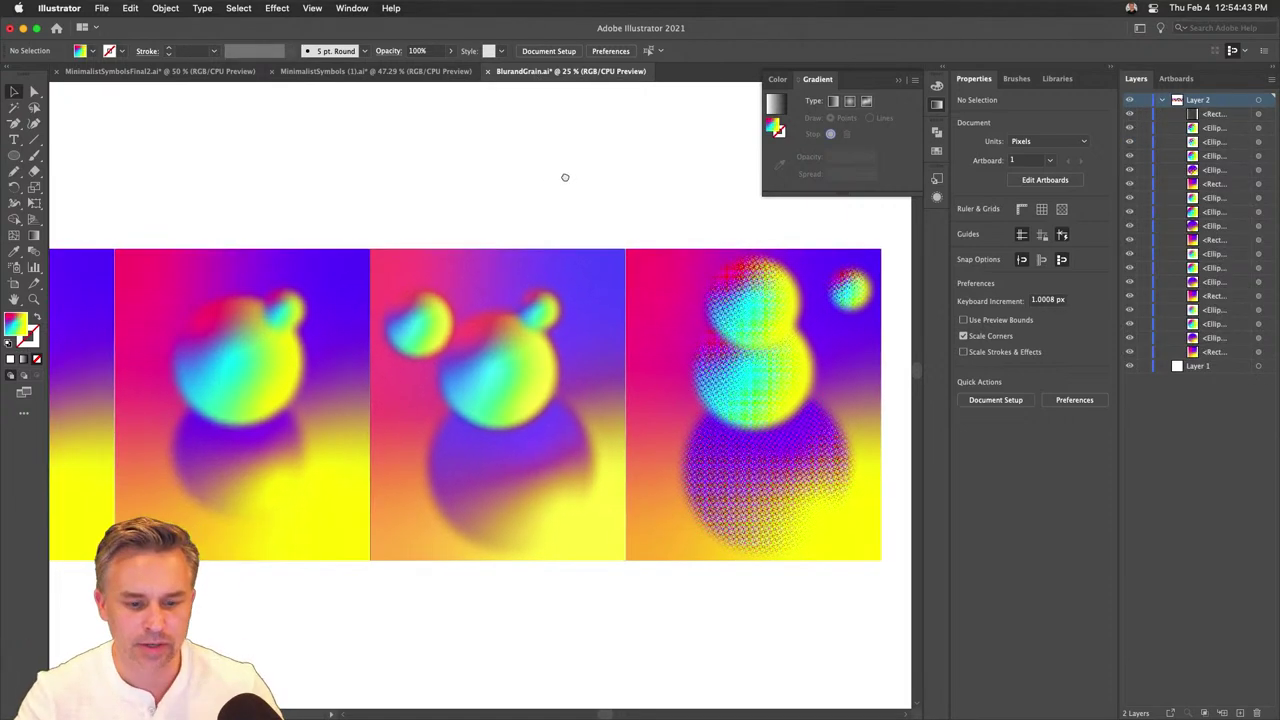
click(312, 8)
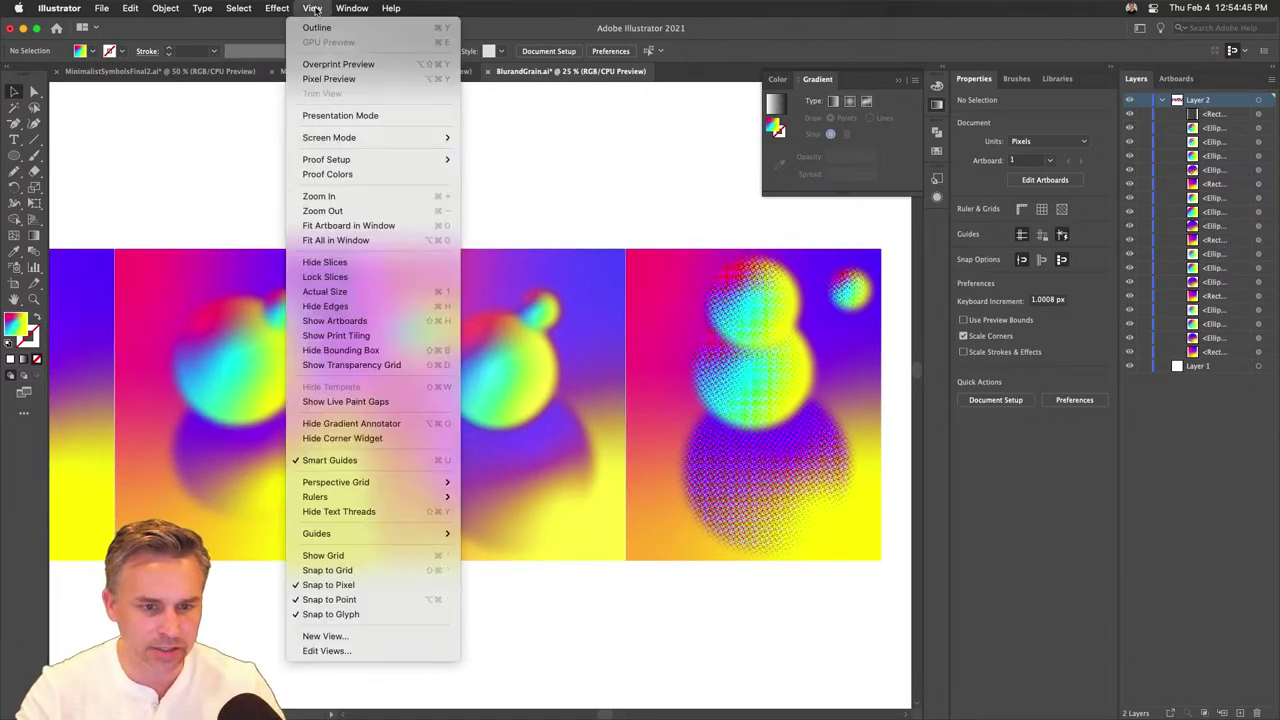
click(364, 321)
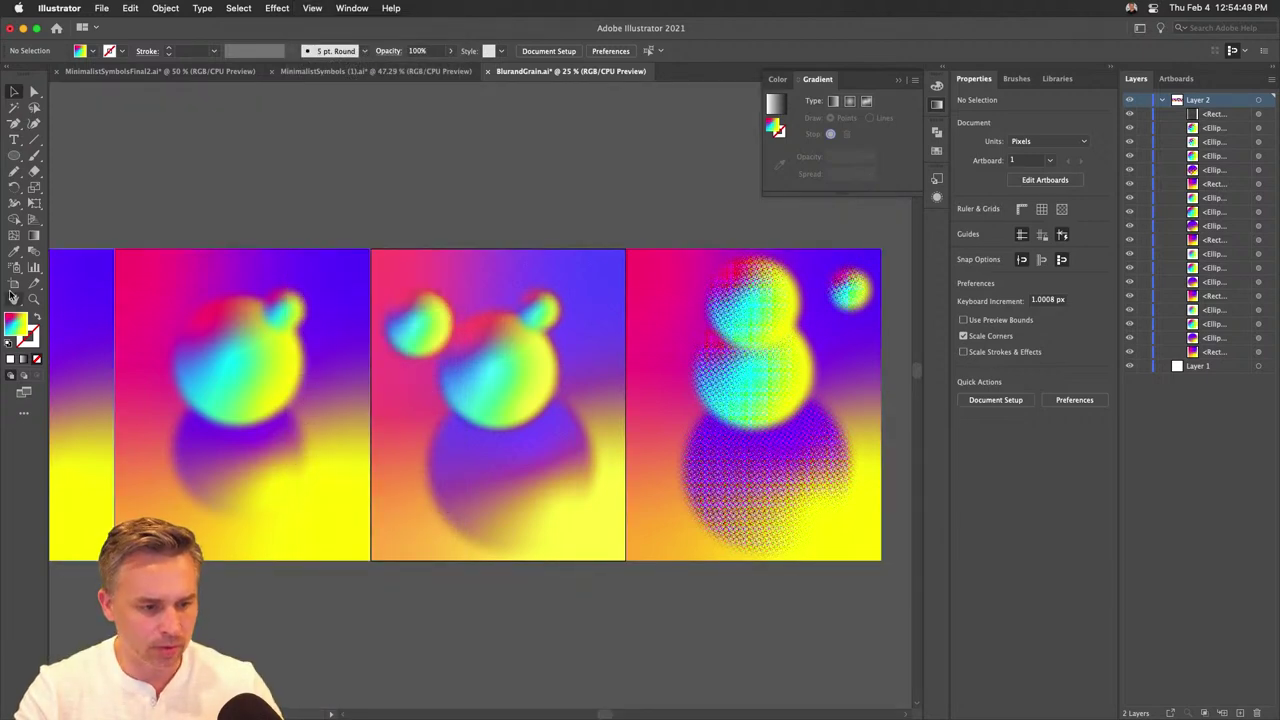
key(shift+f)
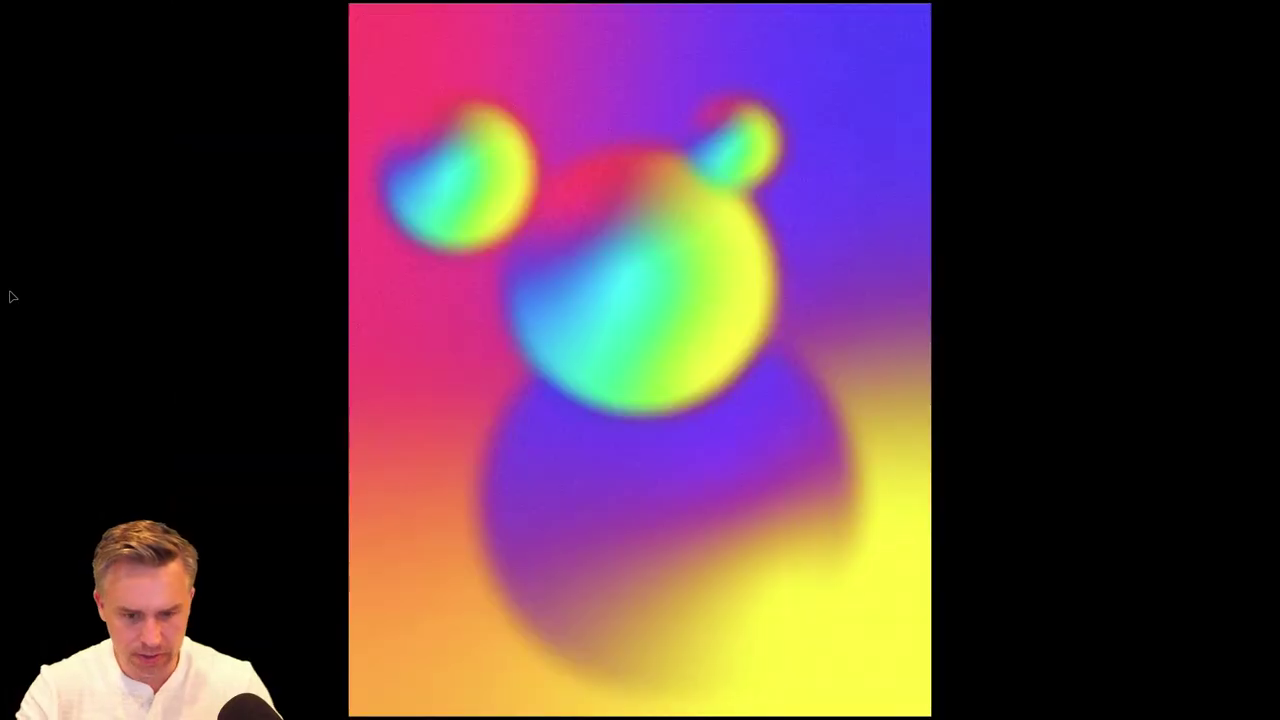
key(Escape)
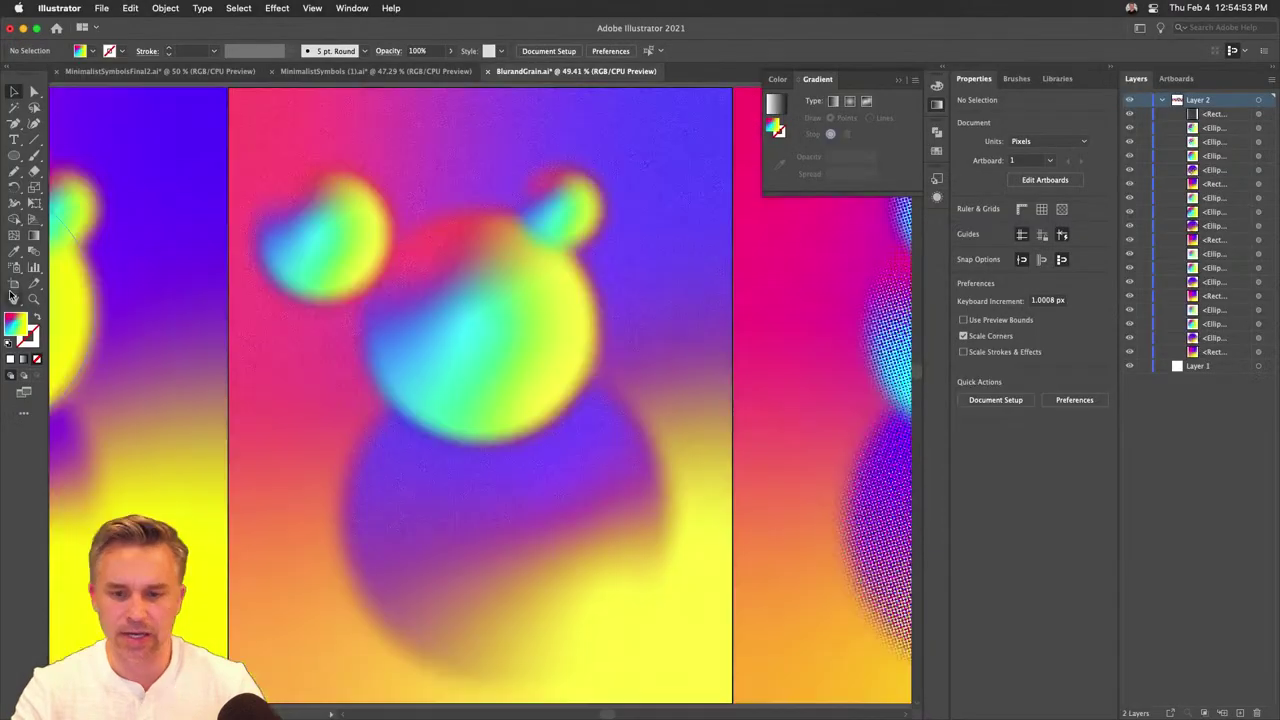
Export Artboard 1 for screens to the Desktop as a 1x JPG 80 file.
click(106, 8)
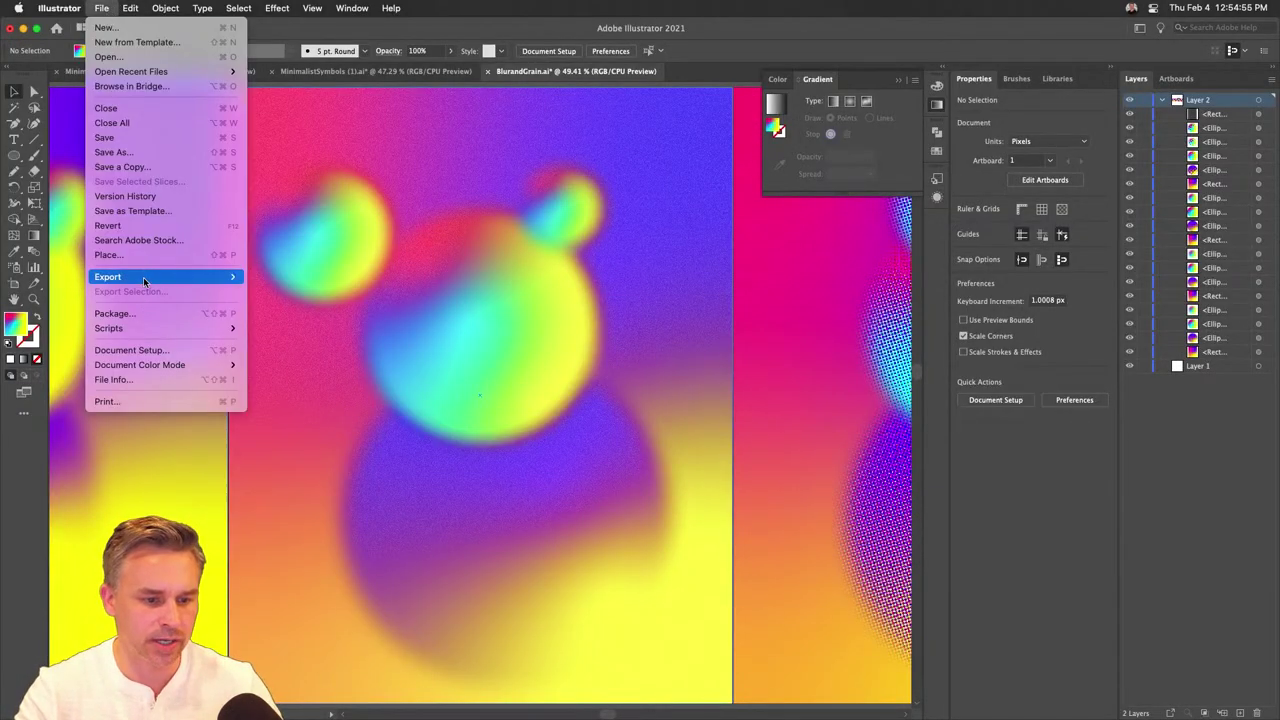
mouse_move(200, 274)
click(258, 277)
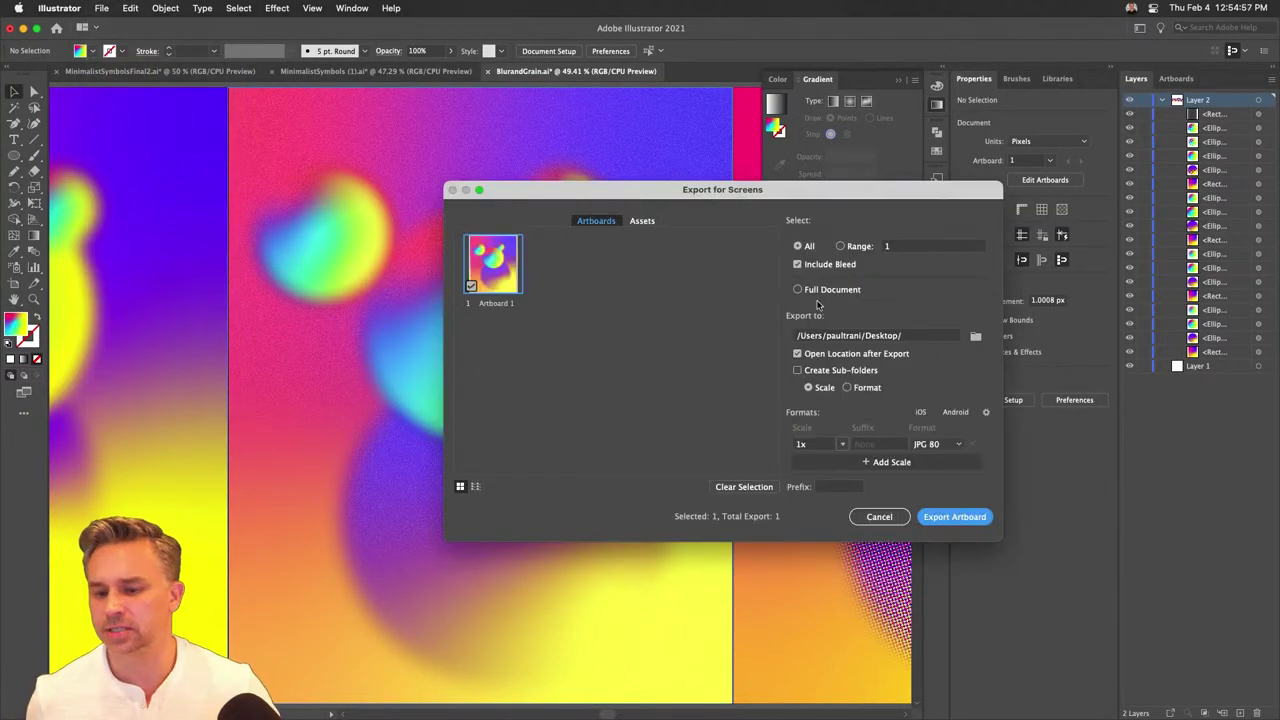
click(930, 516)
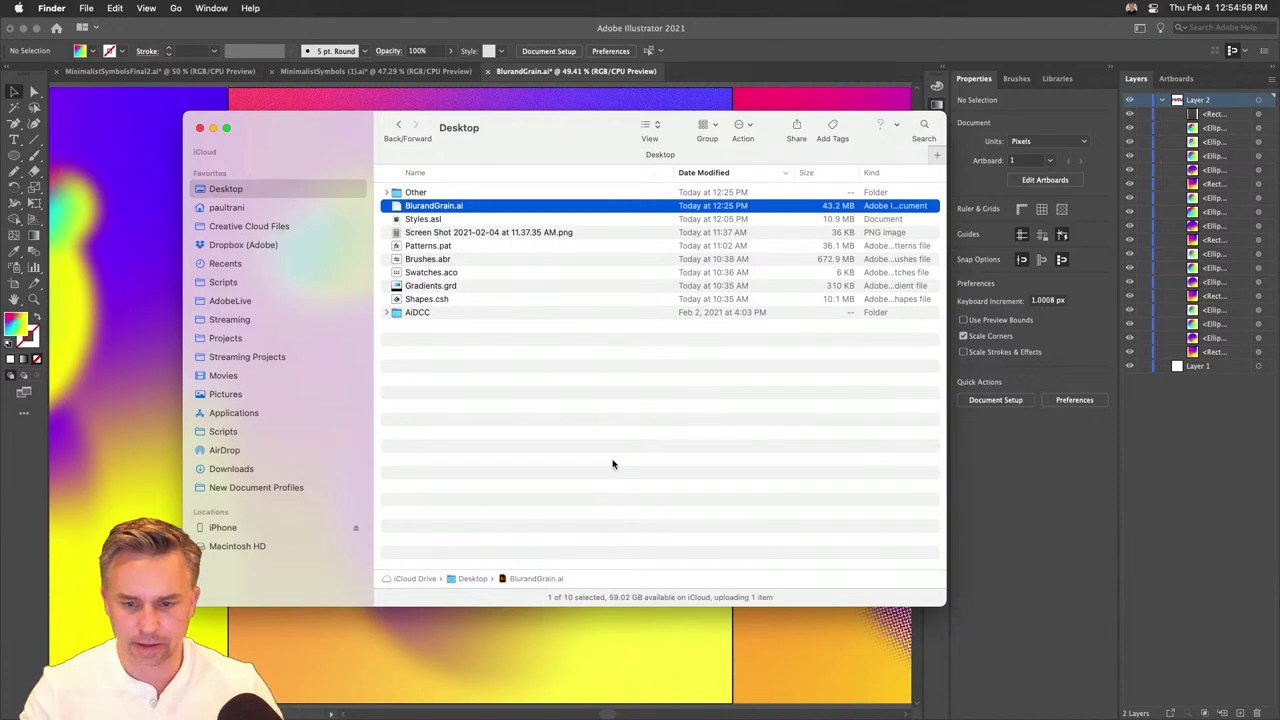
Preview the exported Artboard 1.jpg in Finder and close the preview.
key(Return)
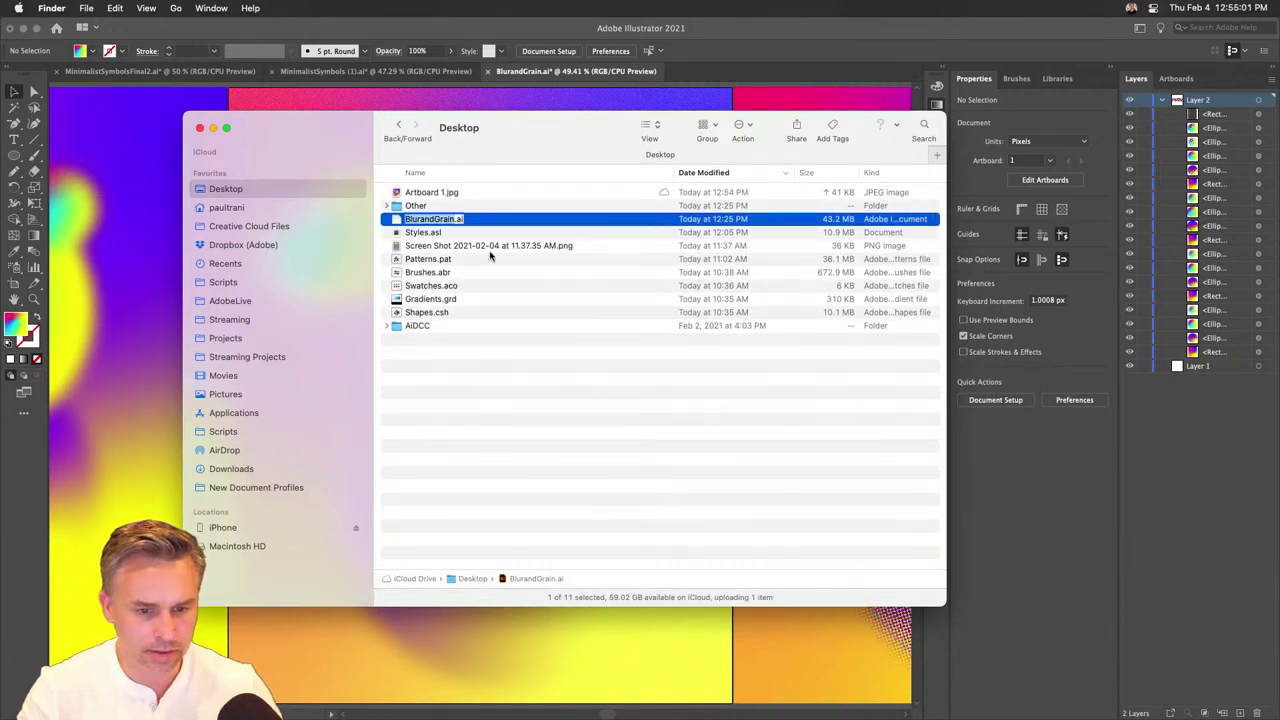
click(494, 330)
click(444, 379)
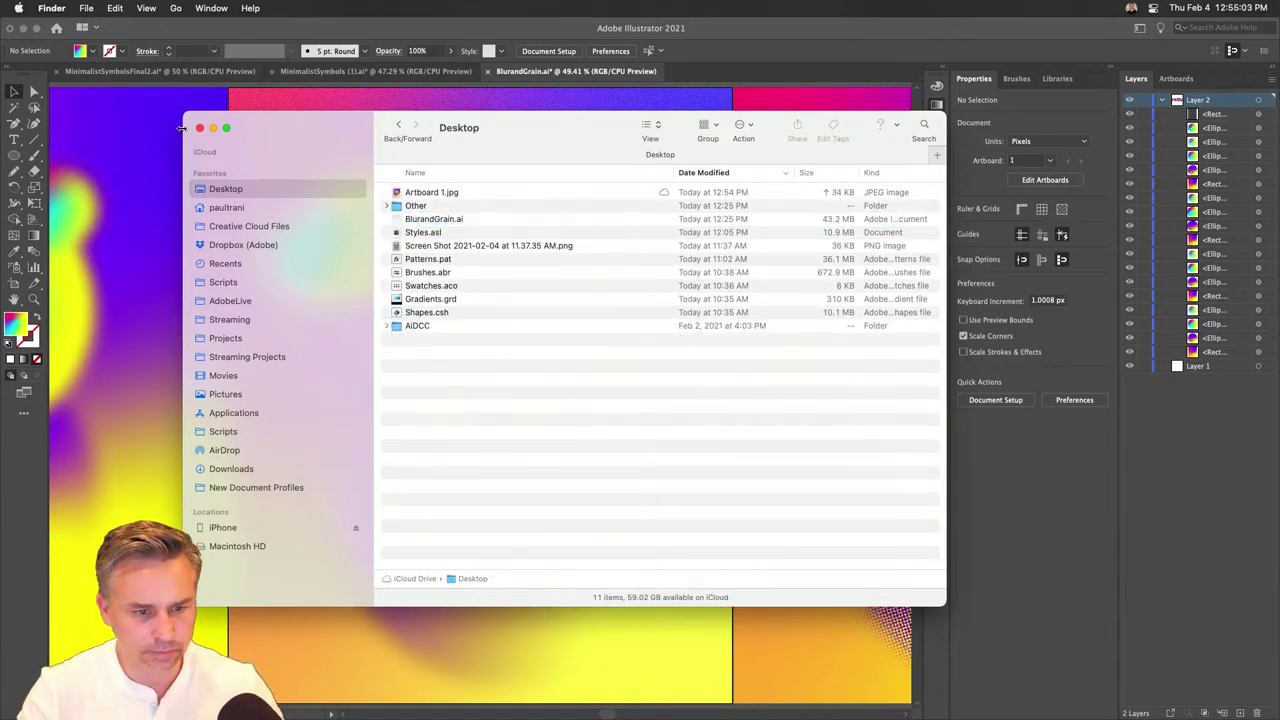
click(401, 193)
key(space)
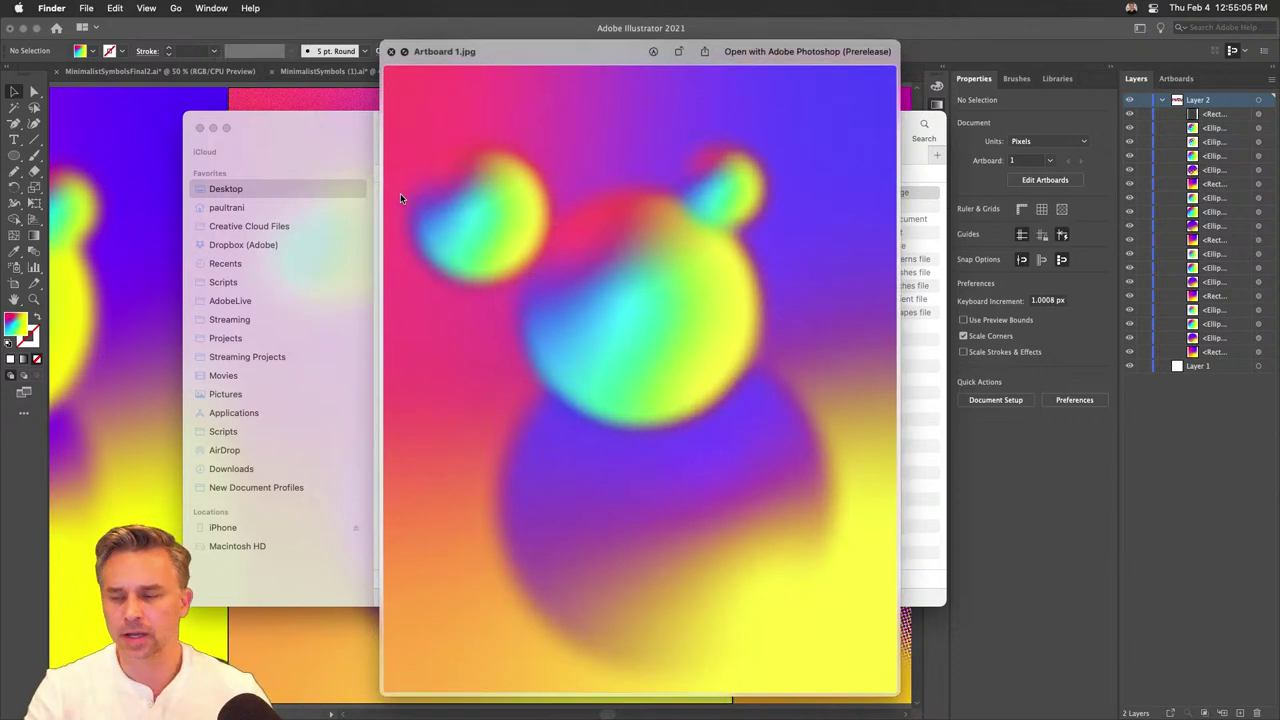
key(space)
Minimize the Illustrator and Photoshop windows, reposition the Desktop file window, and switch back to Illustrator.
click(14, 26)
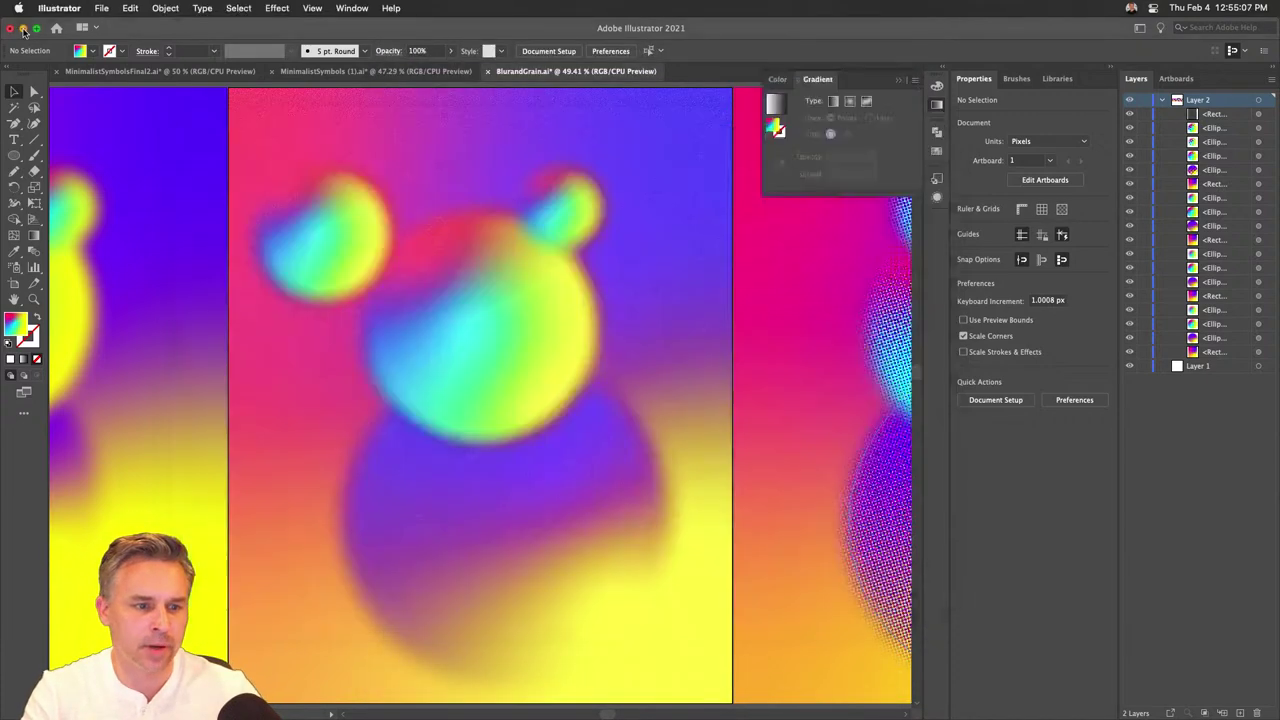
key(super+Tab)
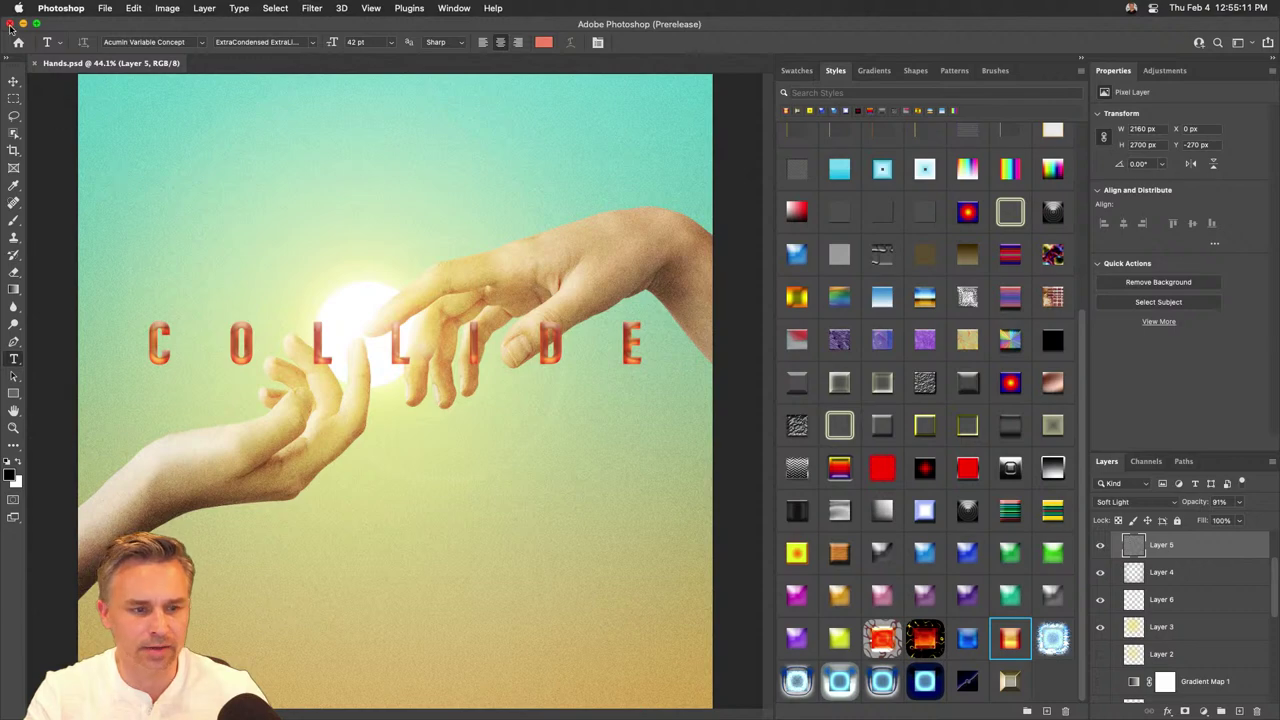
click(22, 24)
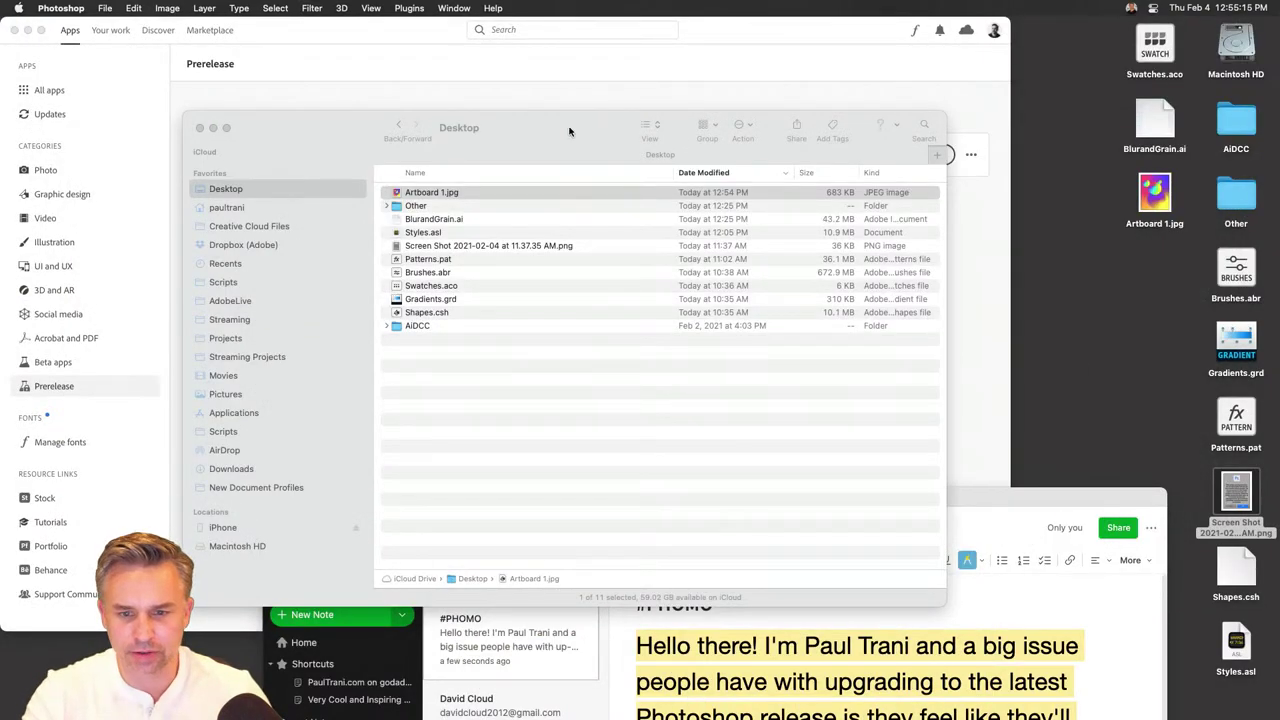
drag(569, 131, 779, 244)
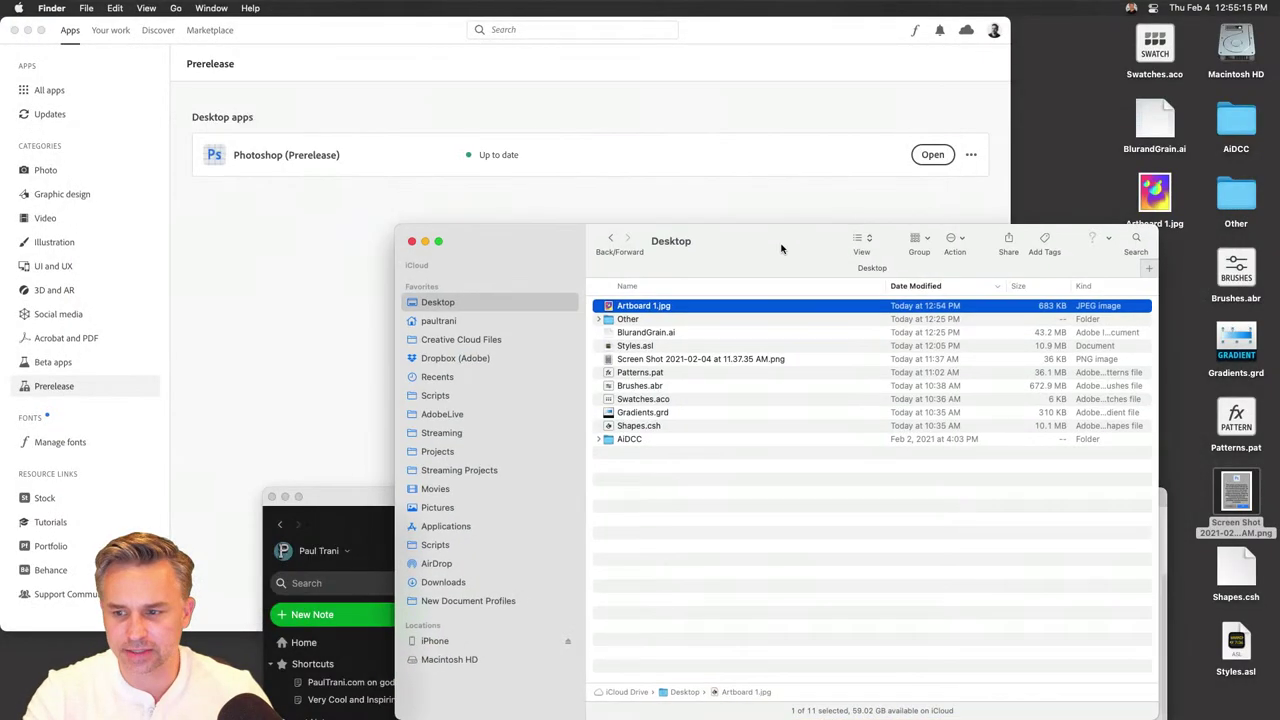
click(438, 707)
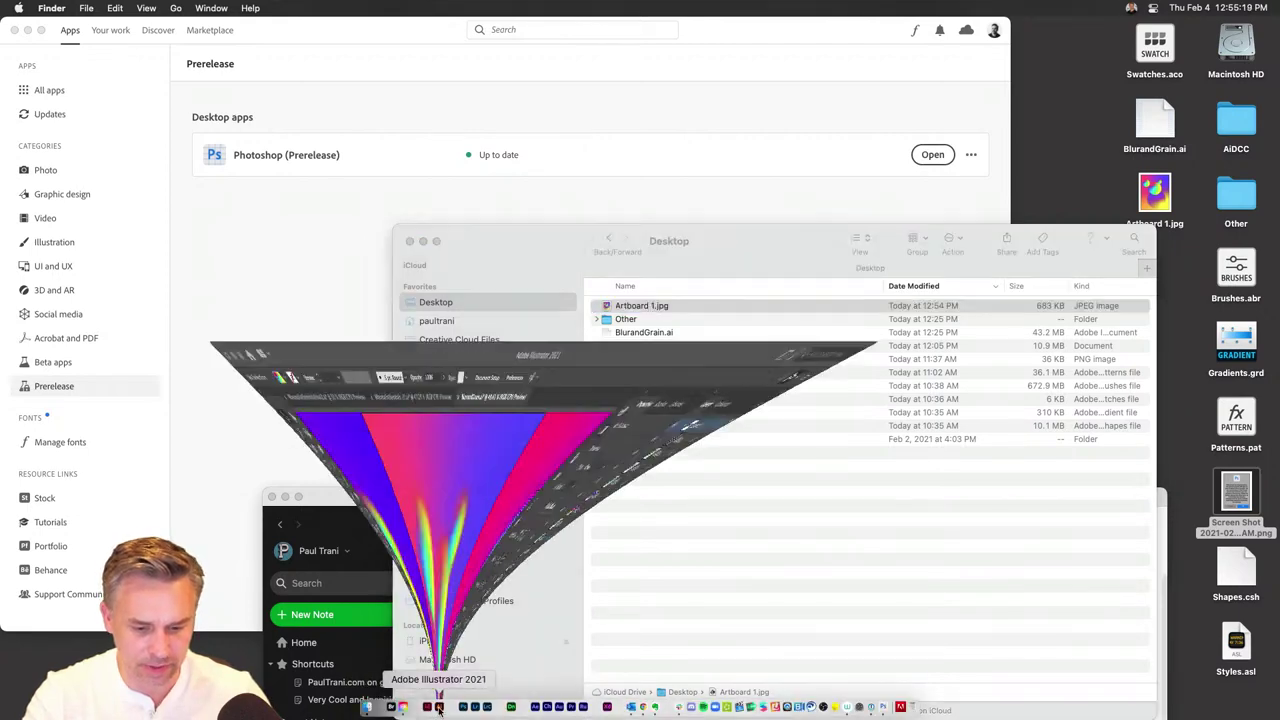